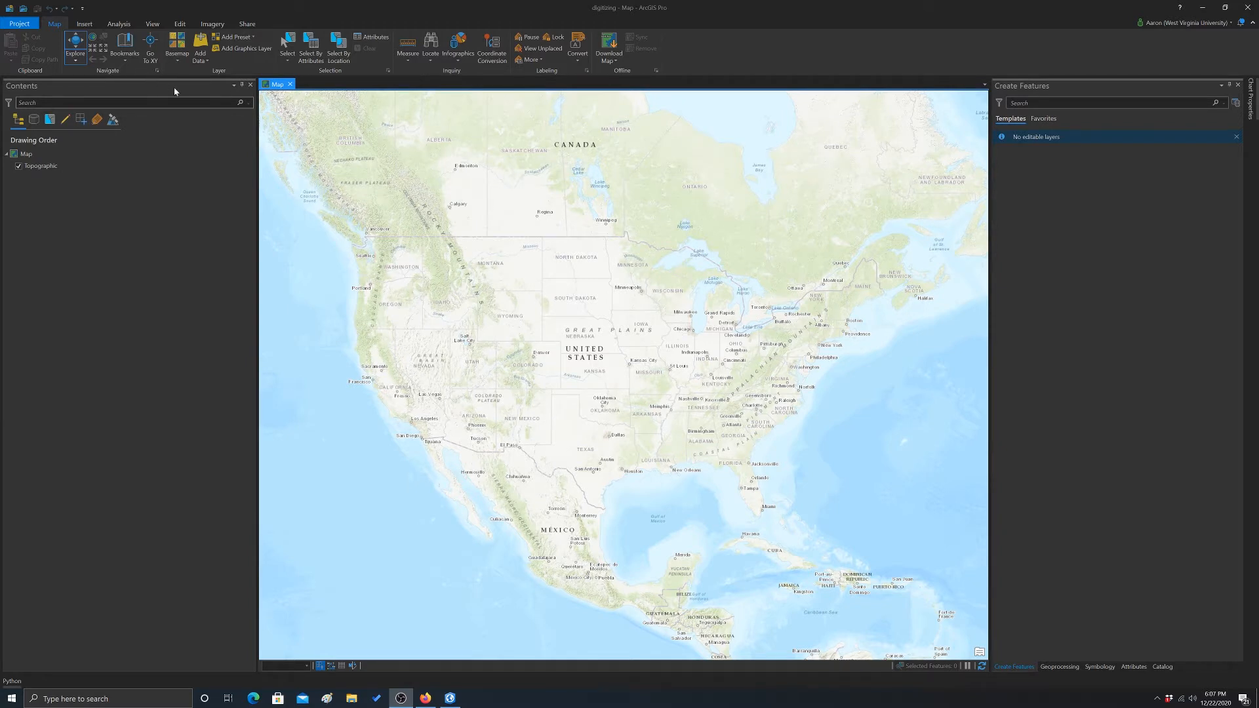
# Glance at the basemap gallery, then bring up the WV GIS services web page in Firefox.
pyautogui.click(181, 62)
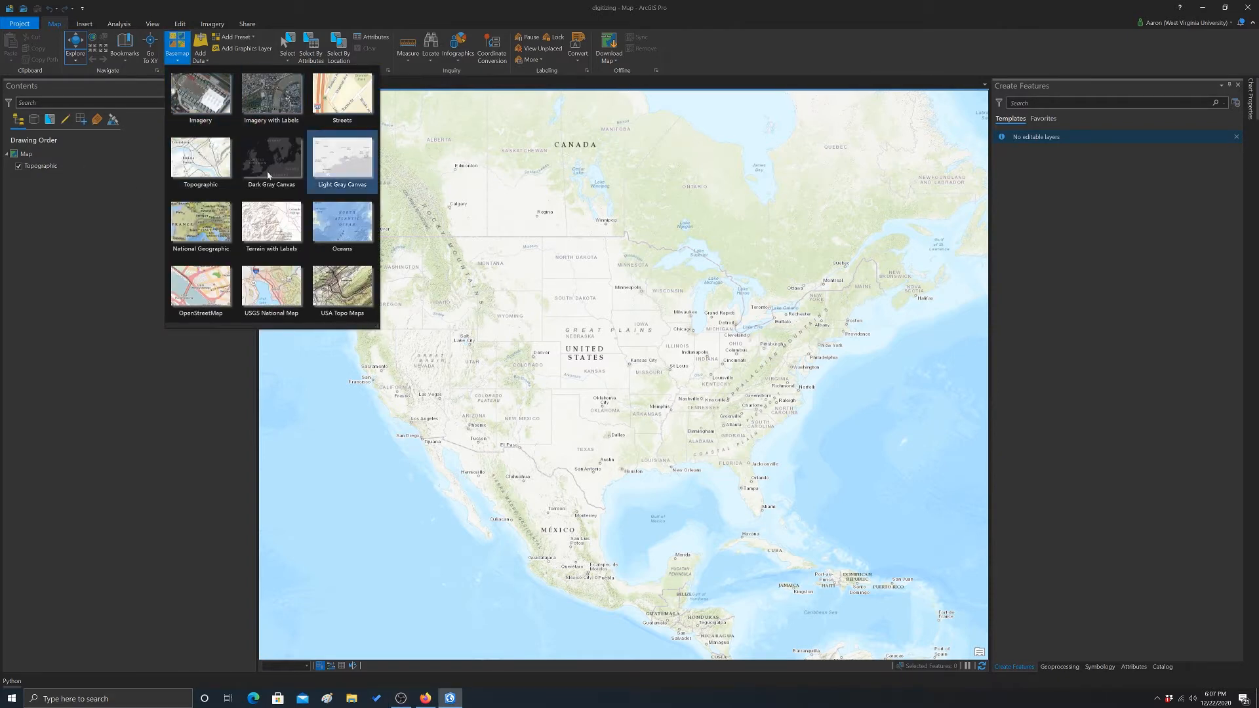
pyautogui.click(513, 84)
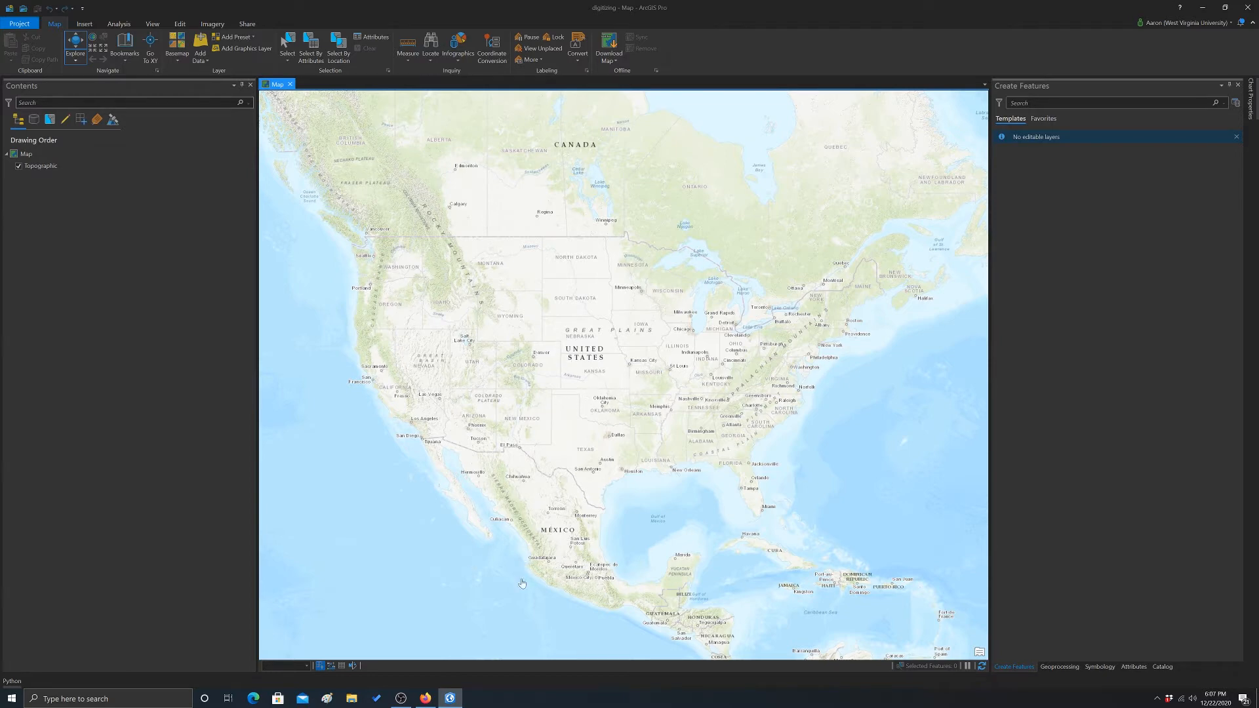
pyautogui.click(425, 698)
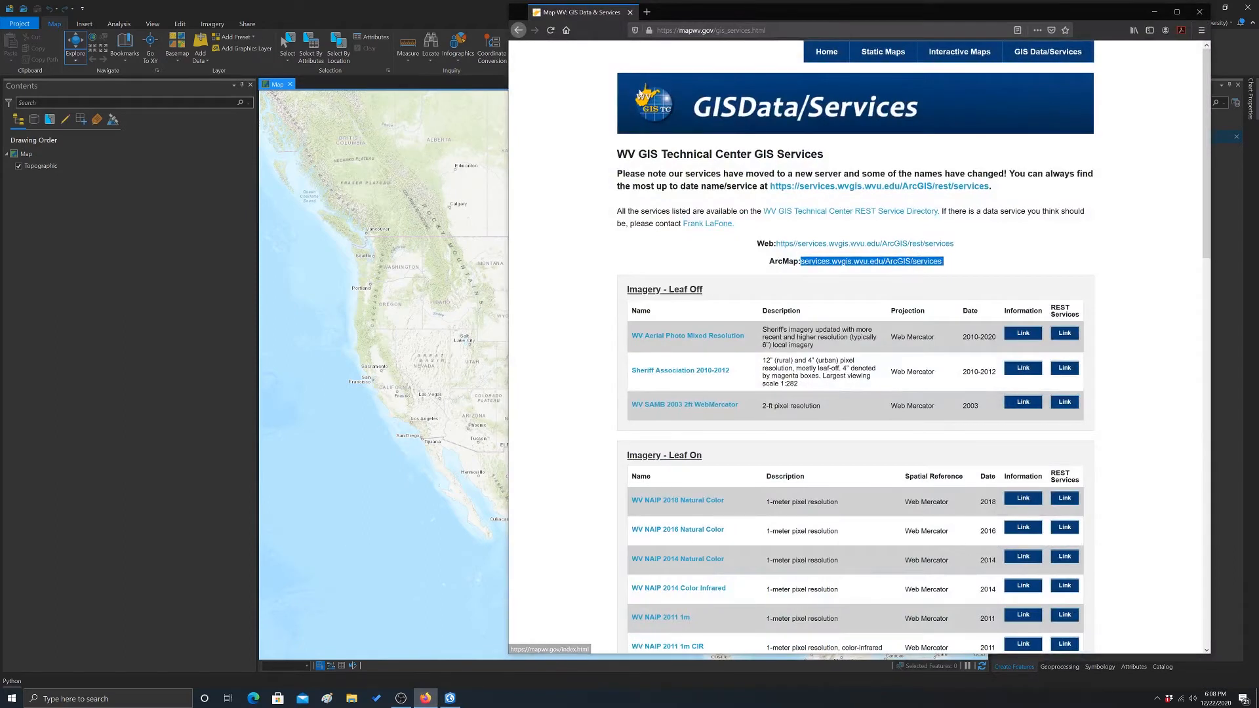
pyautogui.hotkey('ctrl', 'l')
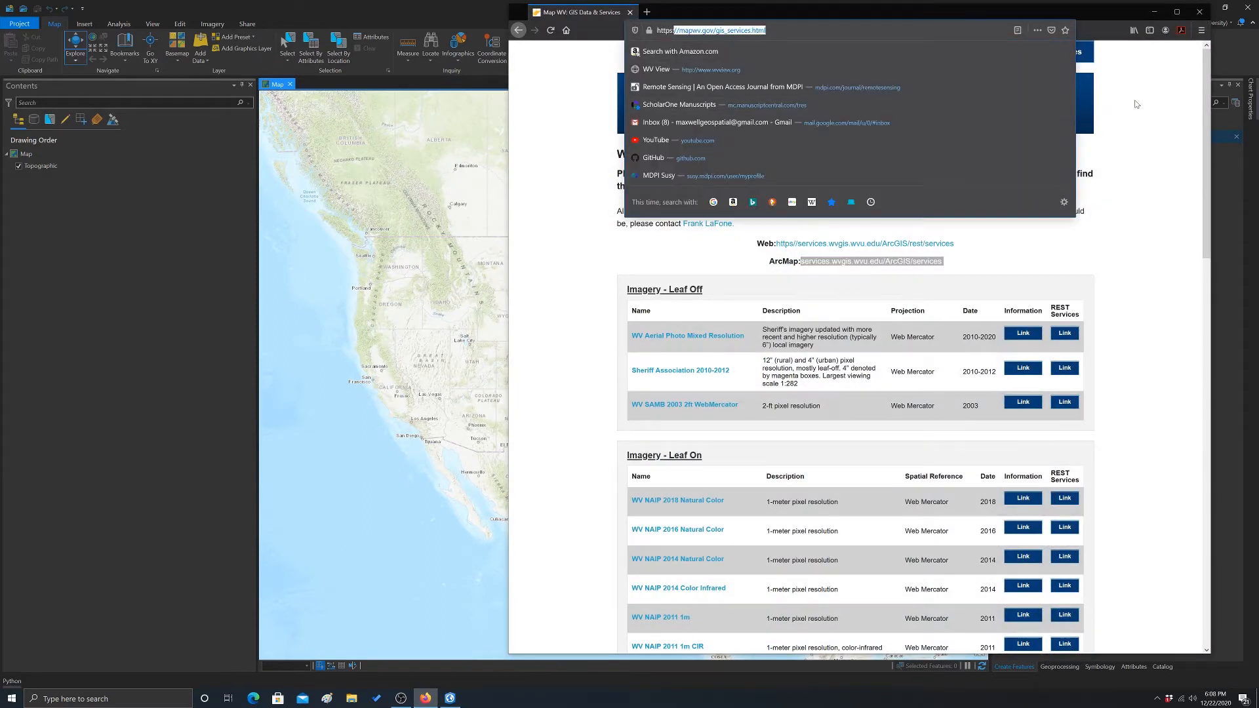
pyautogui.press('Escape')
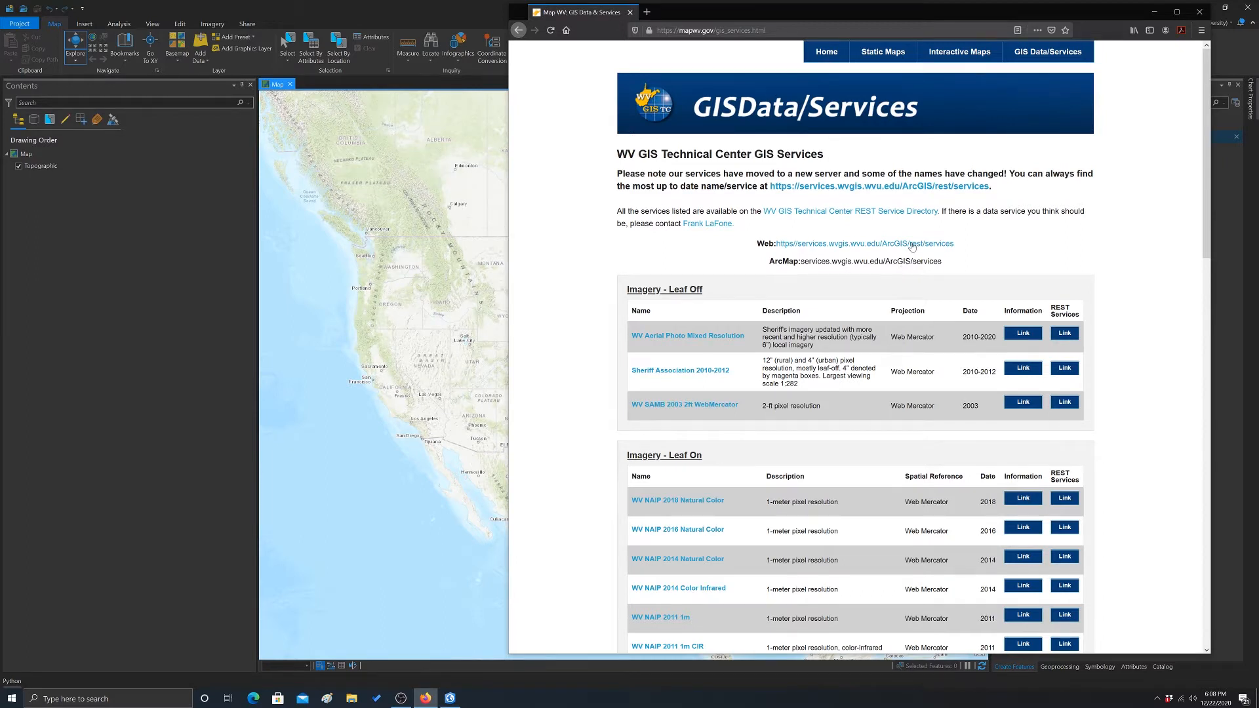
pyautogui.scroll(-2, 901, 270)
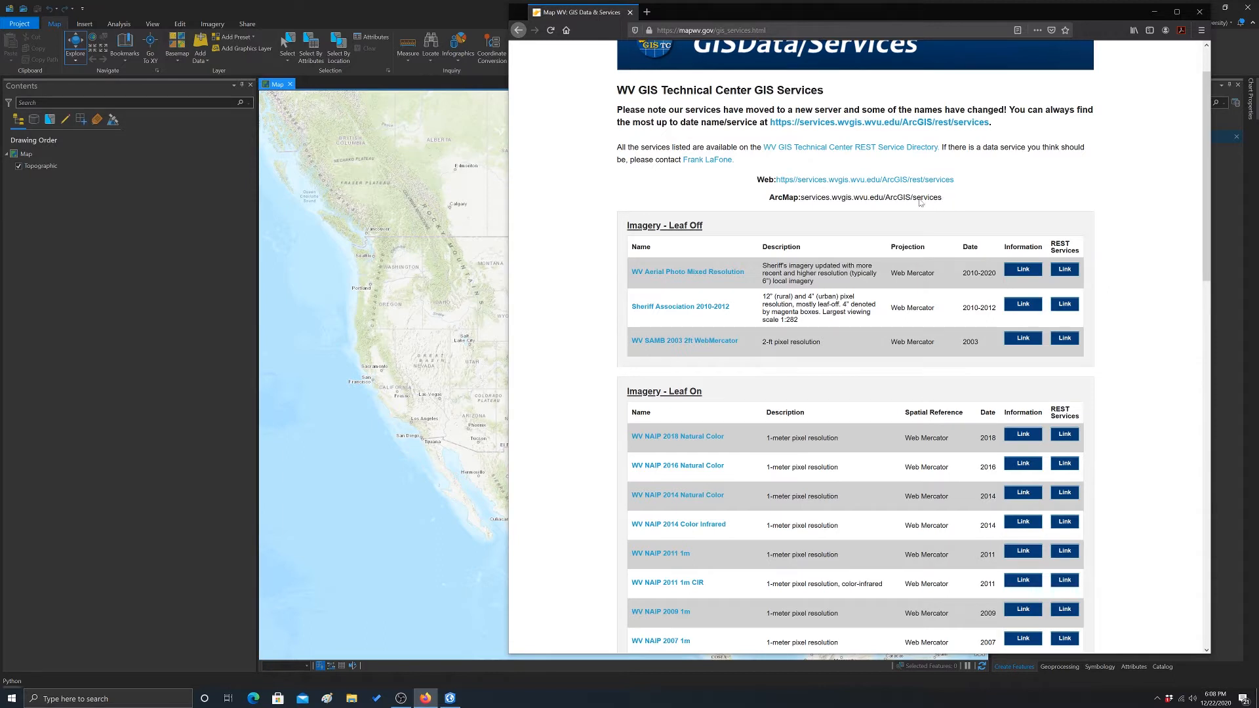
# Copy the ArcMap services address from the page and minimize the browser.
pyautogui.moveTo(947, 198); pyautogui.dragTo(802, 197)
pyautogui.rightClick(840, 203)
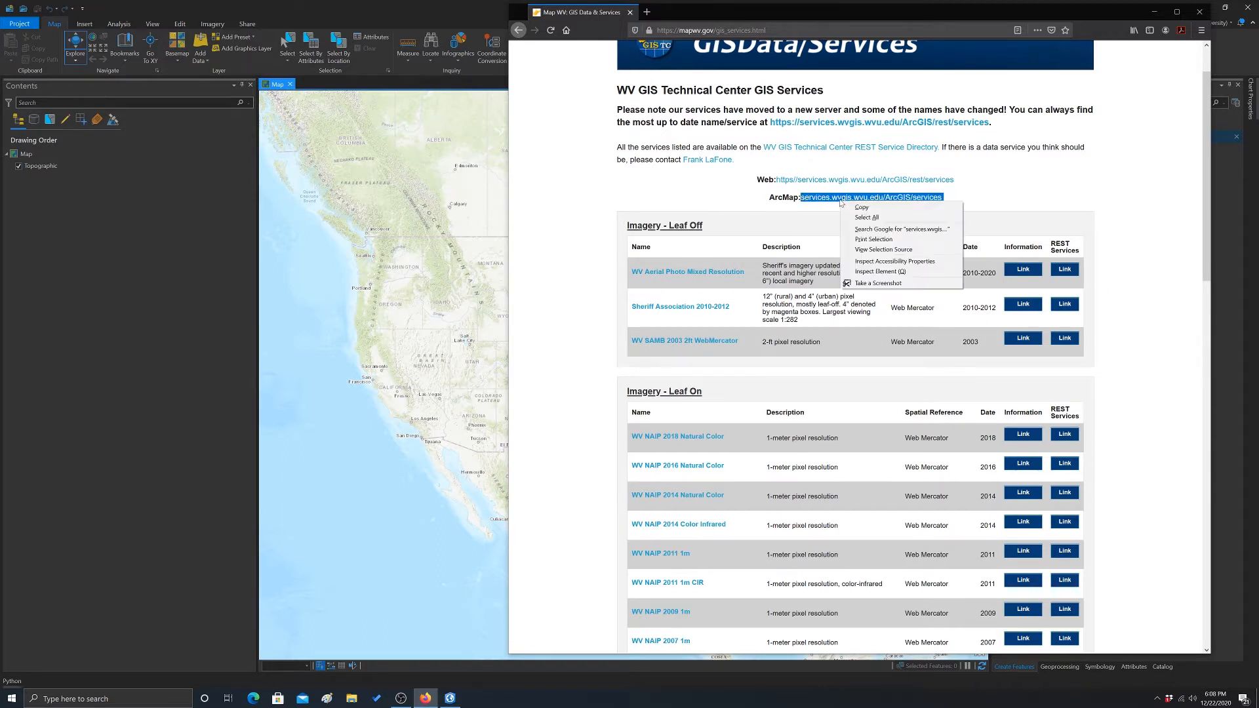
pyautogui.click(865, 209)
pyautogui.click(1165, 13)
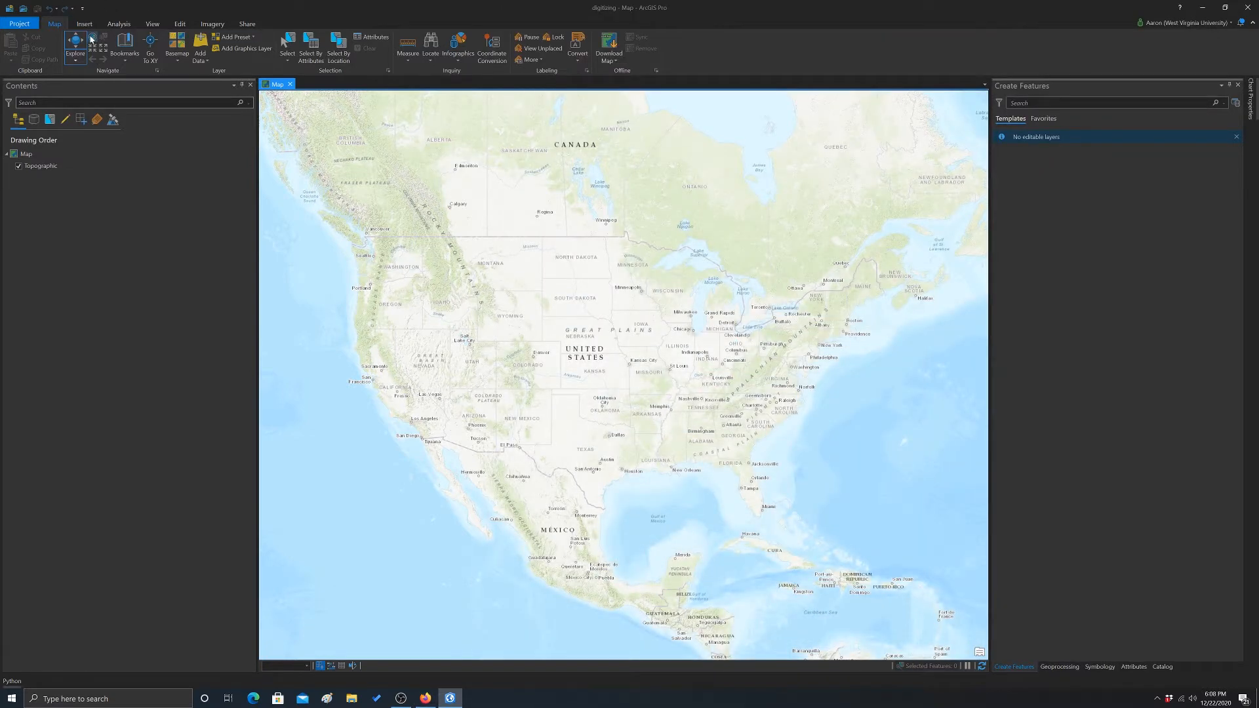
# Add a new ArcGIS Server connection with the pasted services.wvgis.wvu.edu URL.
pyautogui.click(85, 24)
pyautogui.click(176, 58)
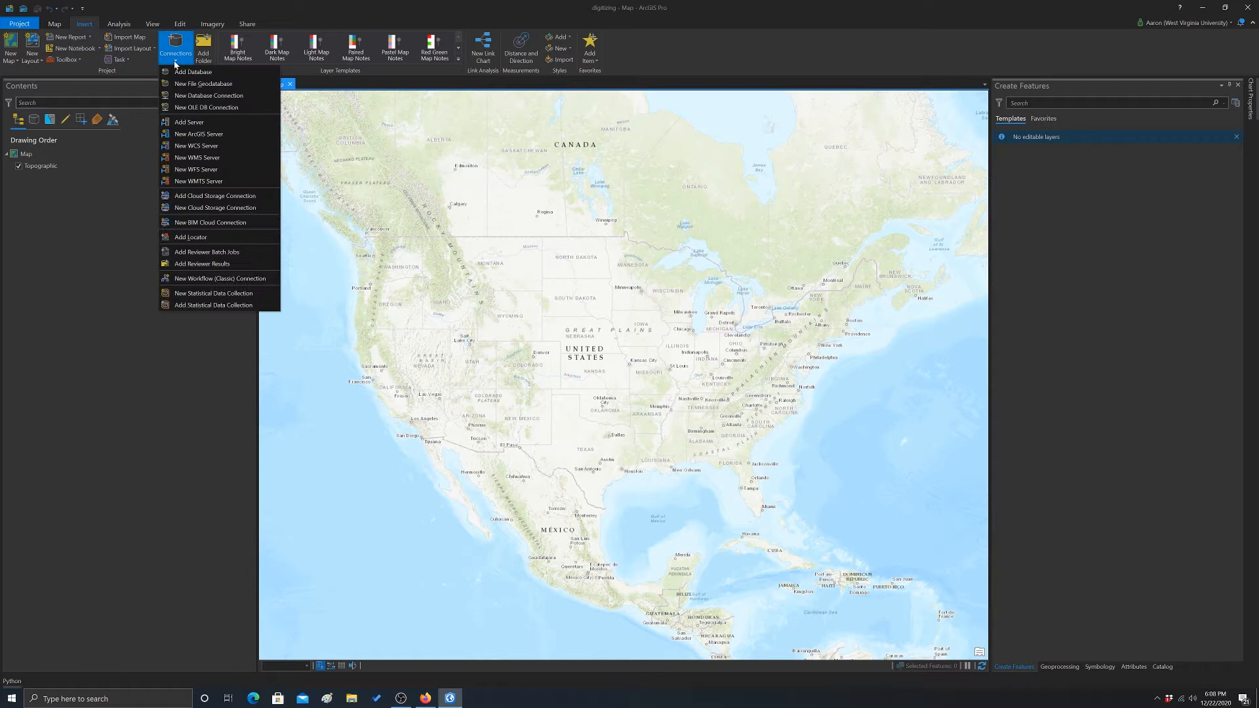
pyautogui.click(196, 134)
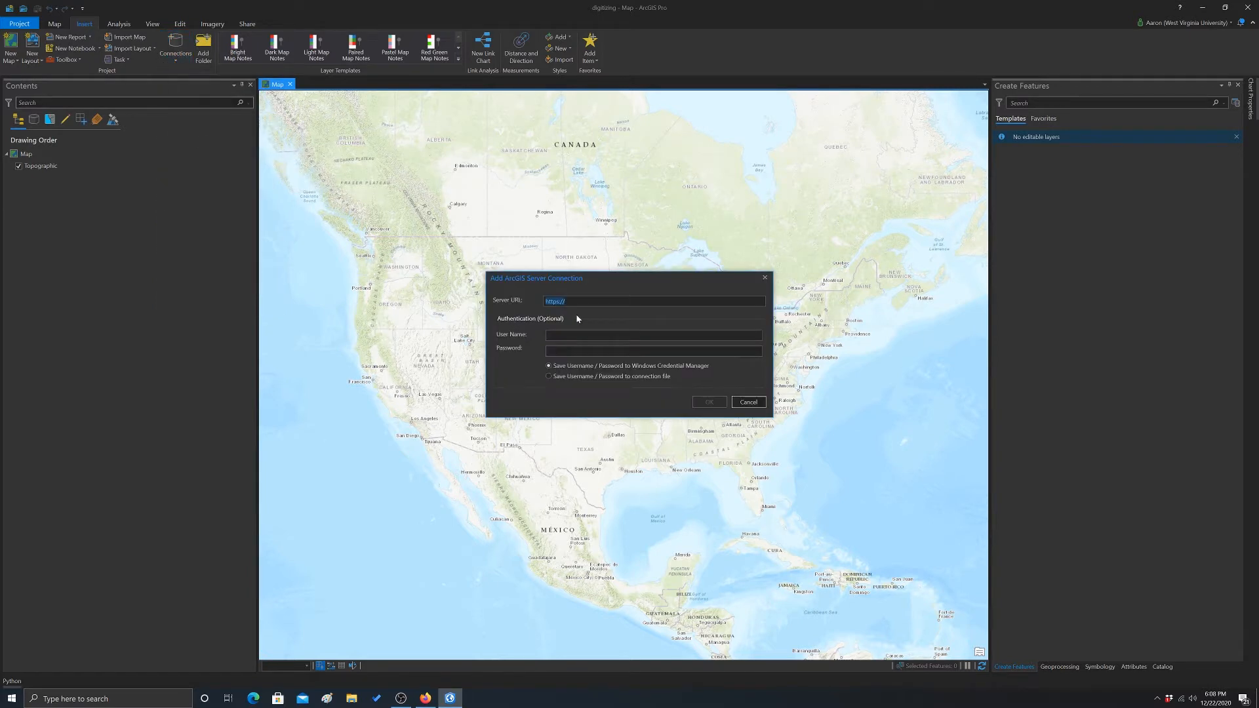
pyautogui.rightClick(590, 301)
pyautogui.click(609, 324)
pyautogui.click(705, 404)
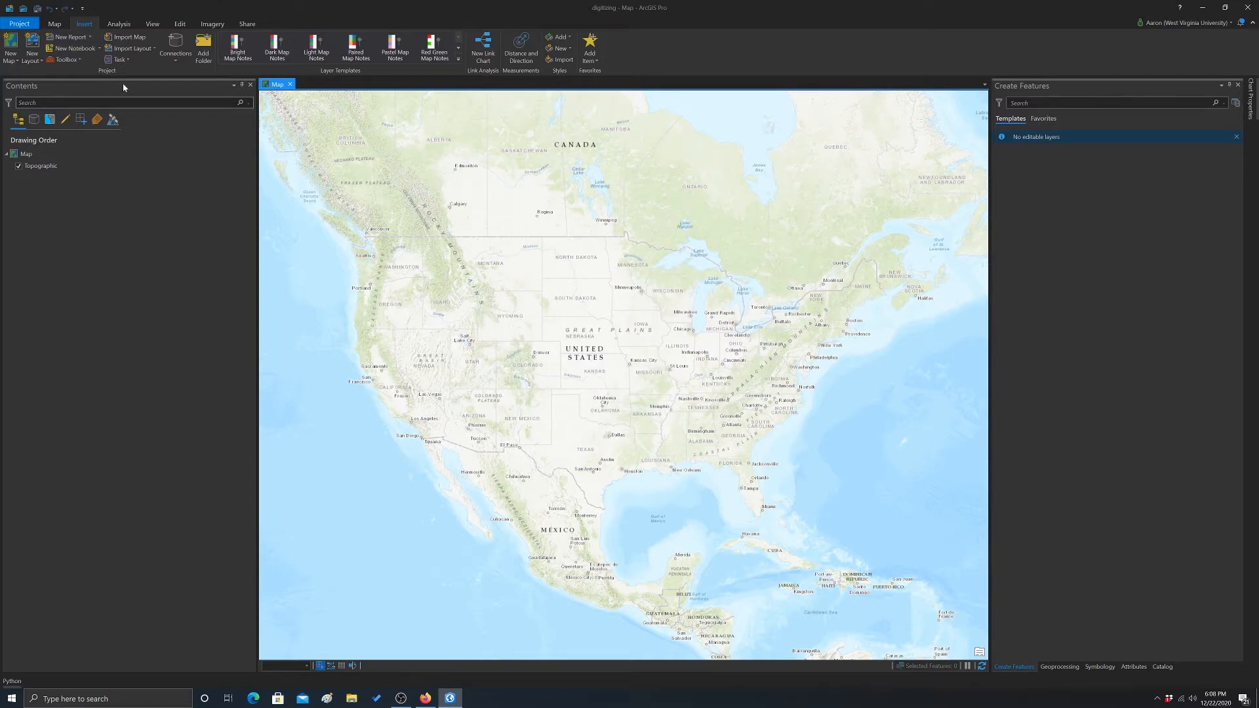
# Add wv_imagery_WVGISTC_leaf_off_mosaic from the server's Imagery_BaseMaps_EarthCover folder via Add Data.
pyautogui.click(55, 23)
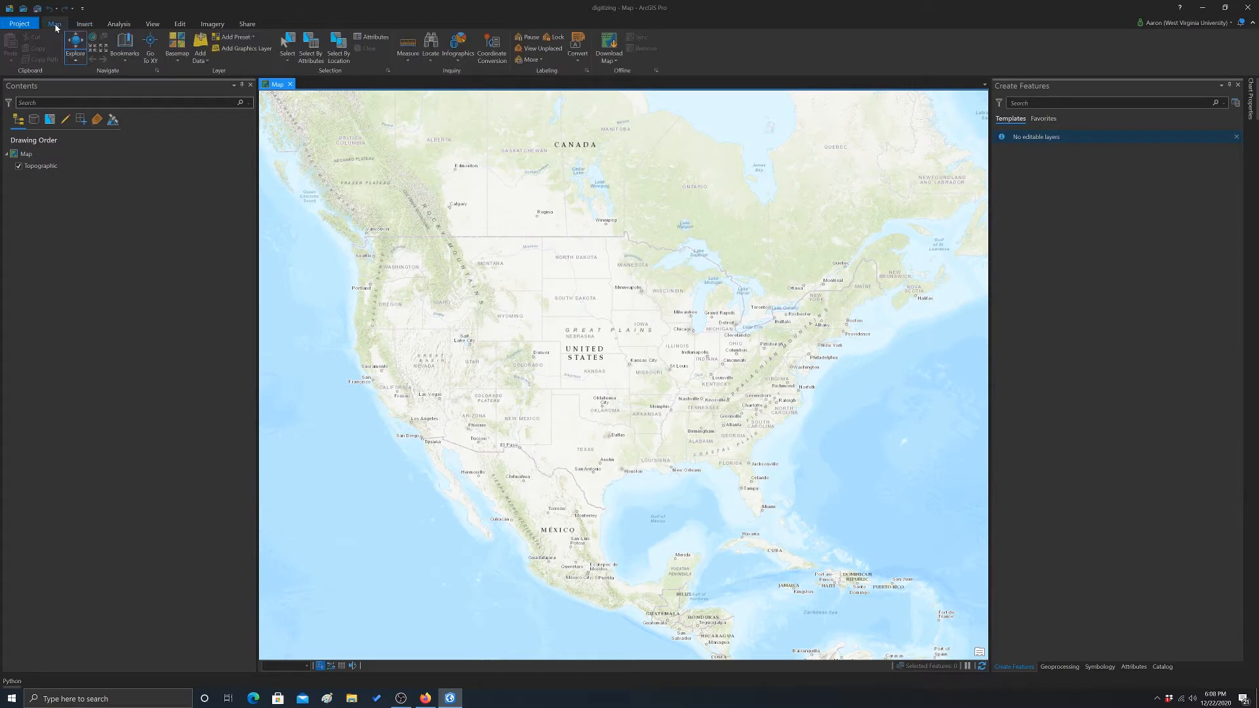
pyautogui.click(206, 61)
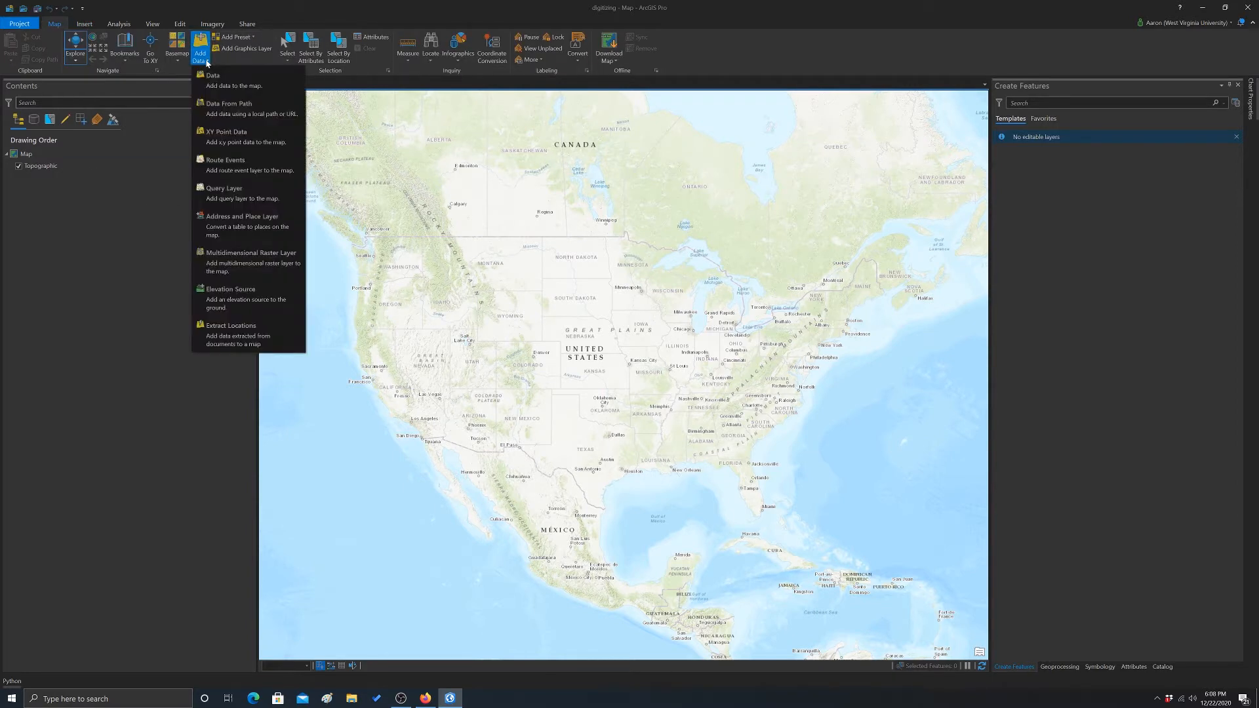
pyautogui.click(228, 87)
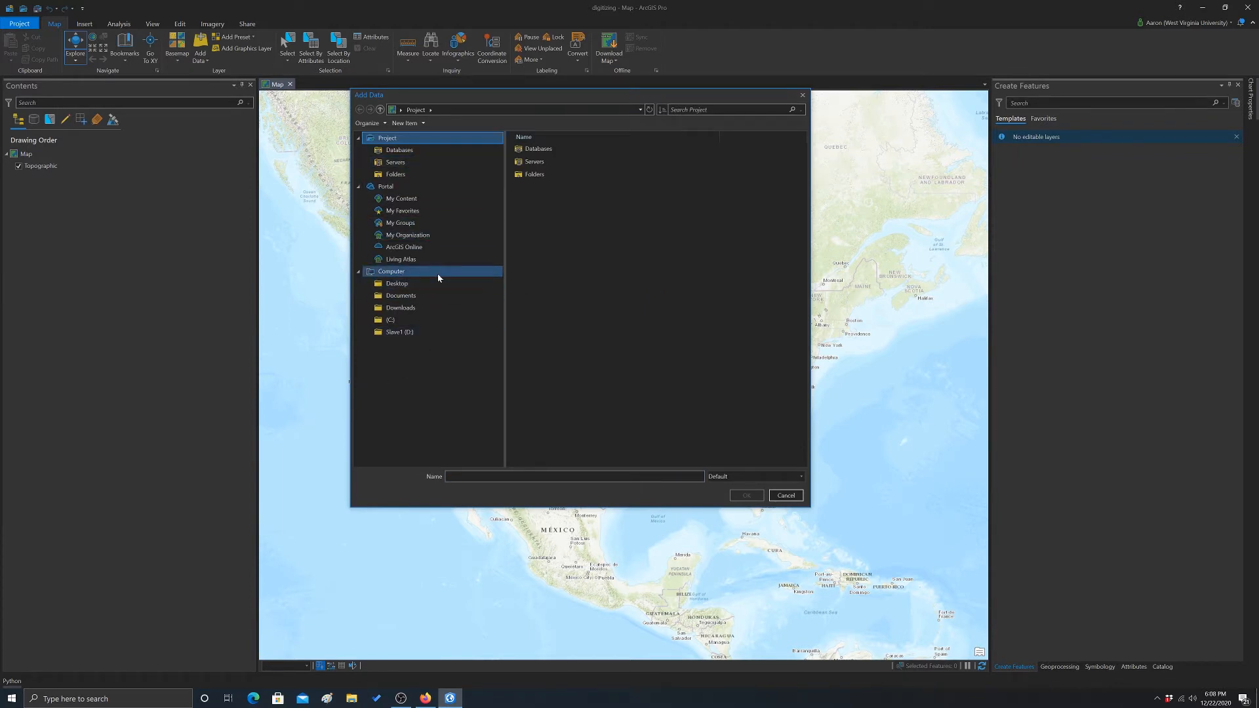
pyautogui.click(398, 162)
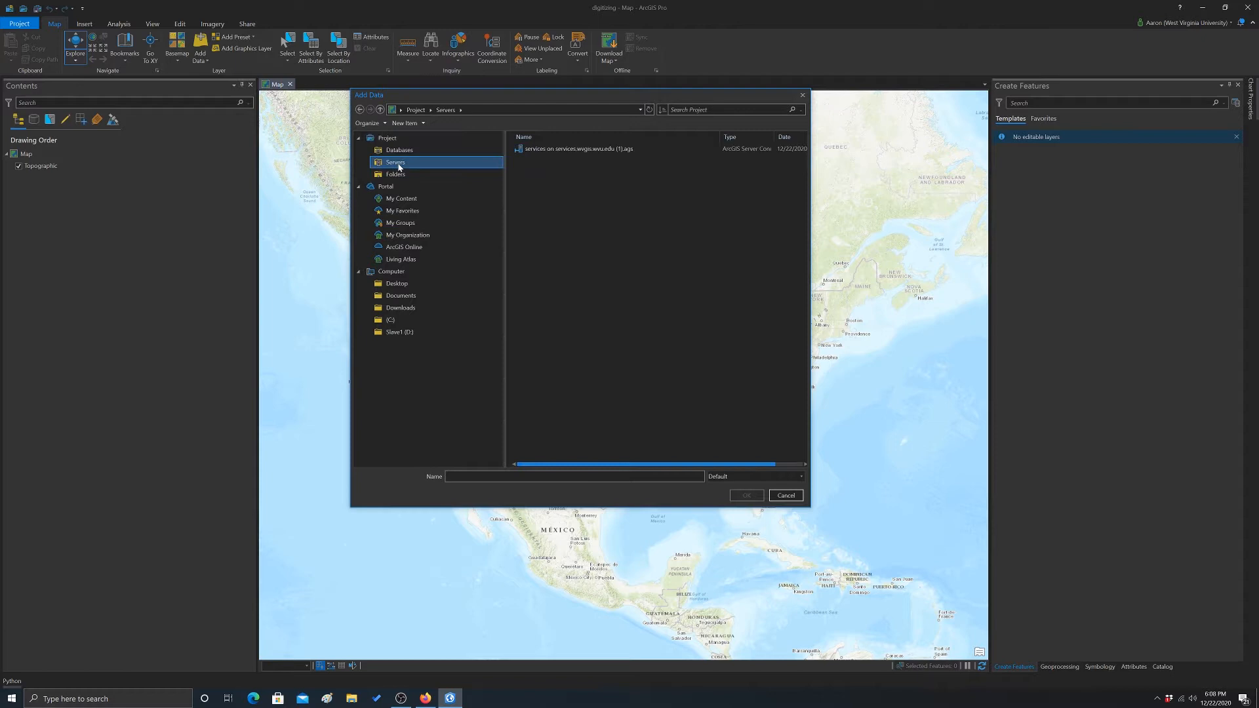
pyautogui.click(576, 149)
pyautogui.doubleClick(576, 151)
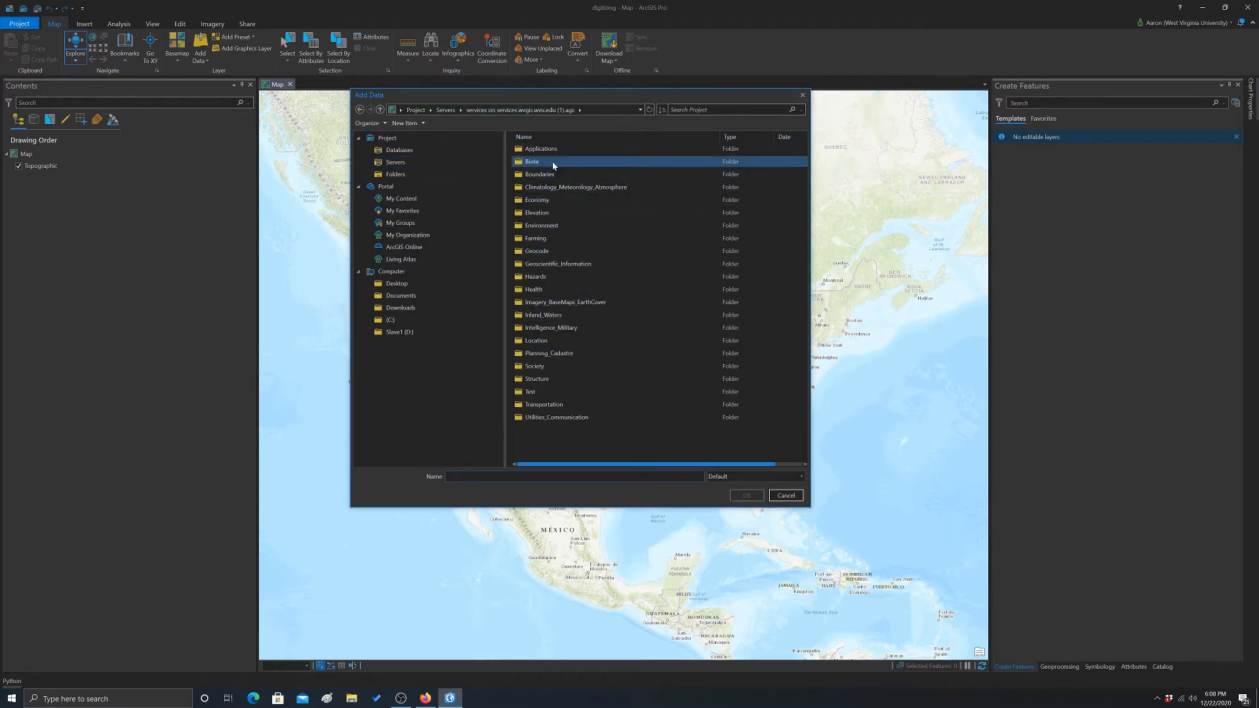
pyautogui.doubleClick(564, 301)
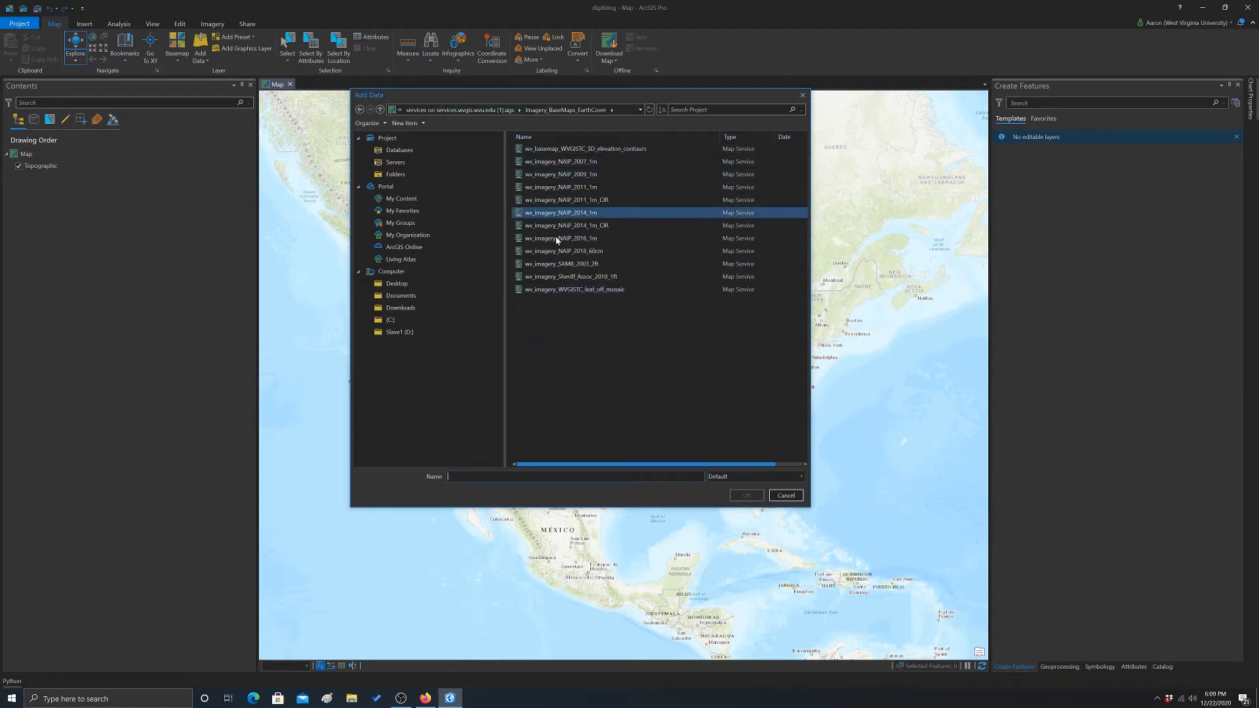
pyautogui.click(540, 292)
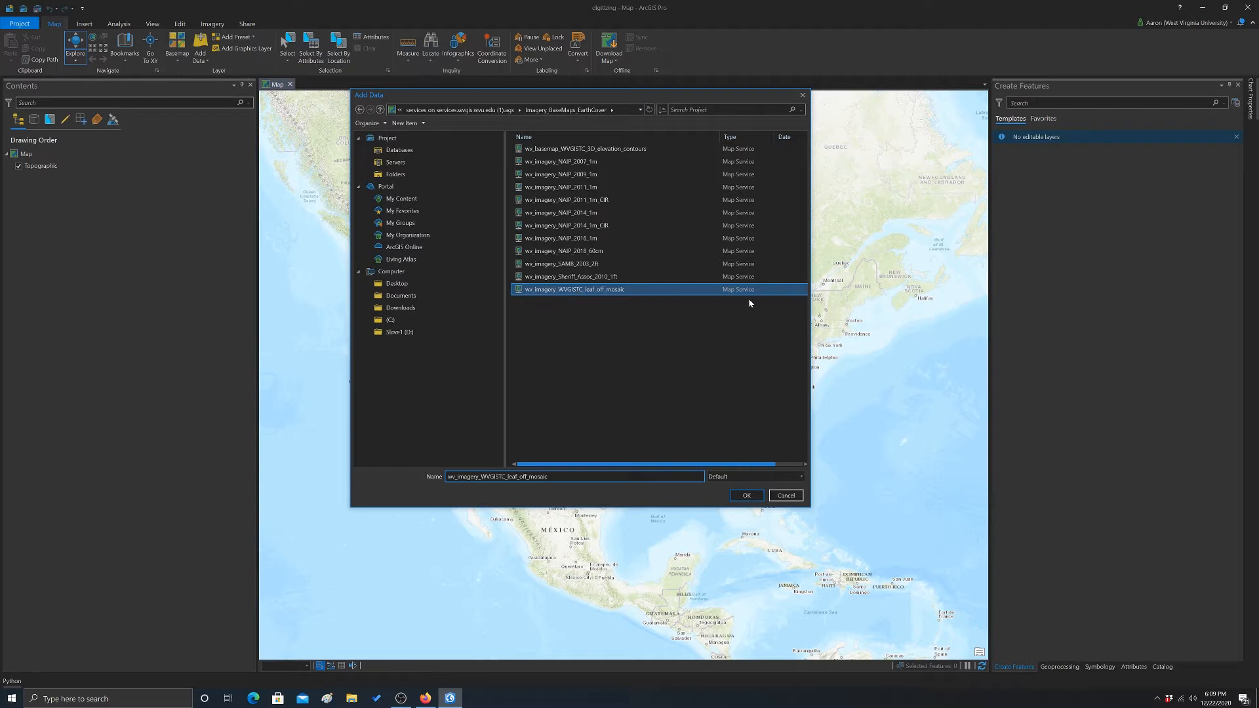
pyautogui.click(746, 496)
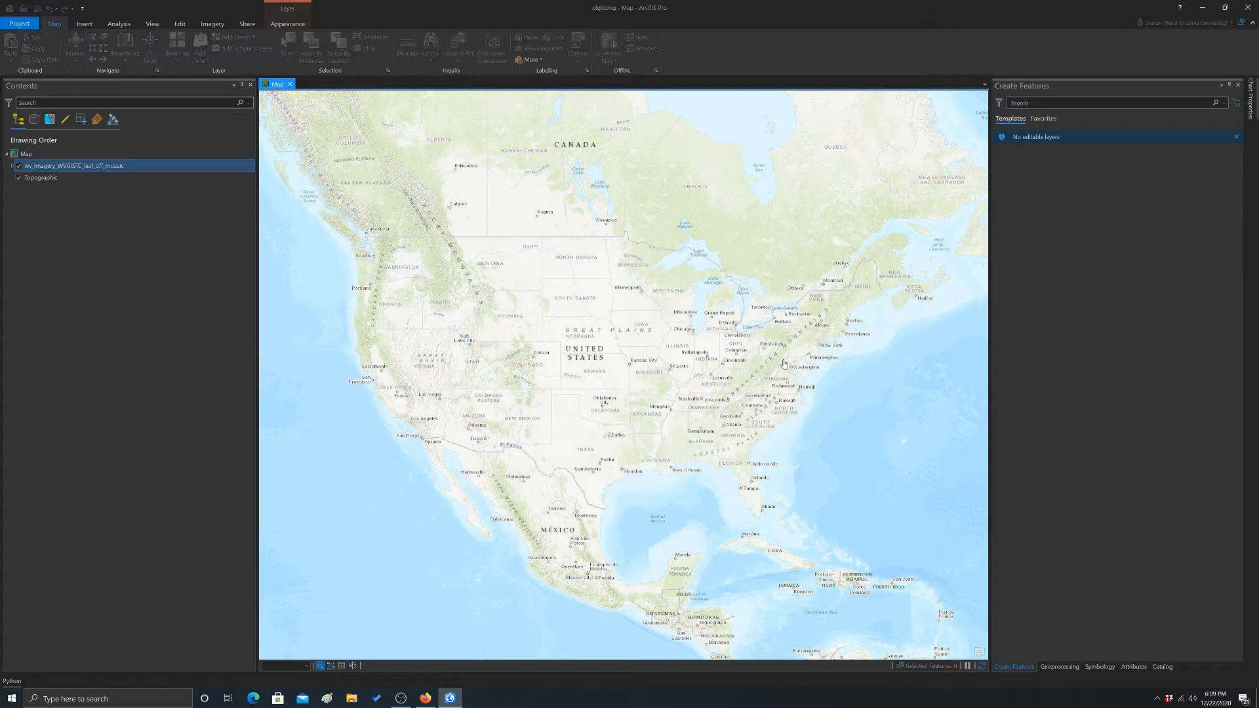
pyautogui.scroll(2, 777, 381)
pyautogui.scroll(2, 773, 386)
pyautogui.scroll(2, 773, 384)
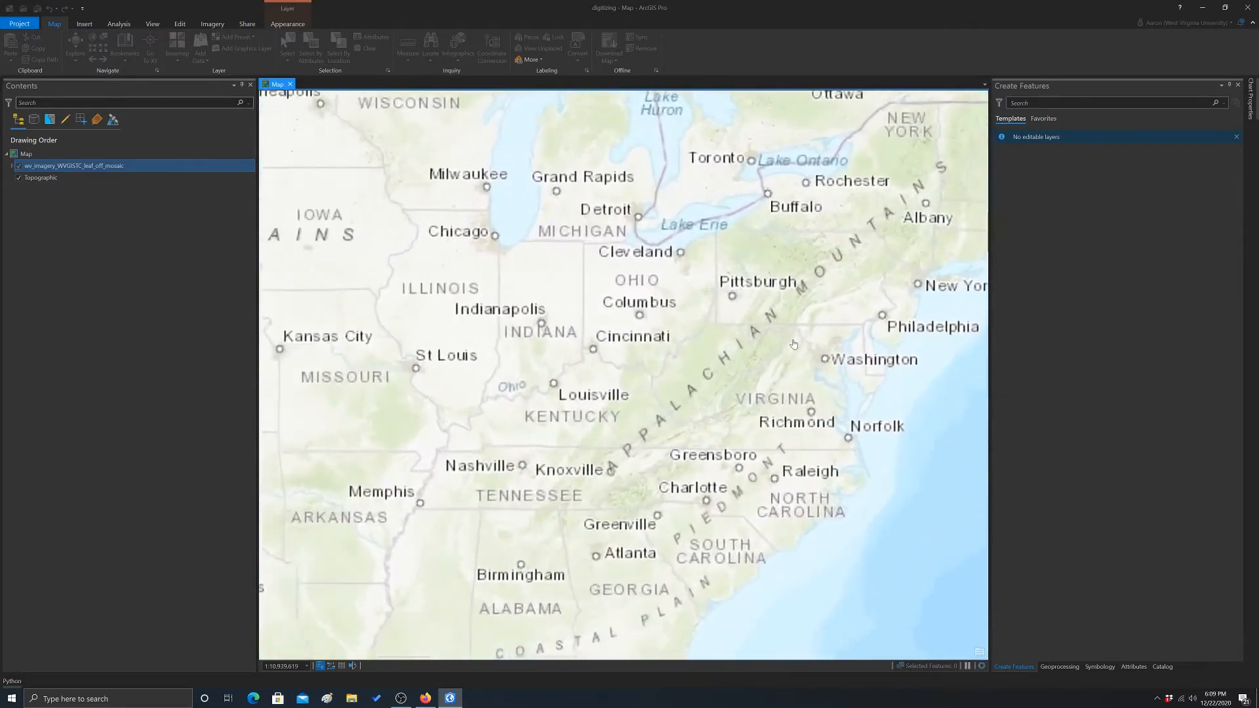
pyautogui.scroll(2, 773, 379)
pyautogui.scroll(2, 773, 368)
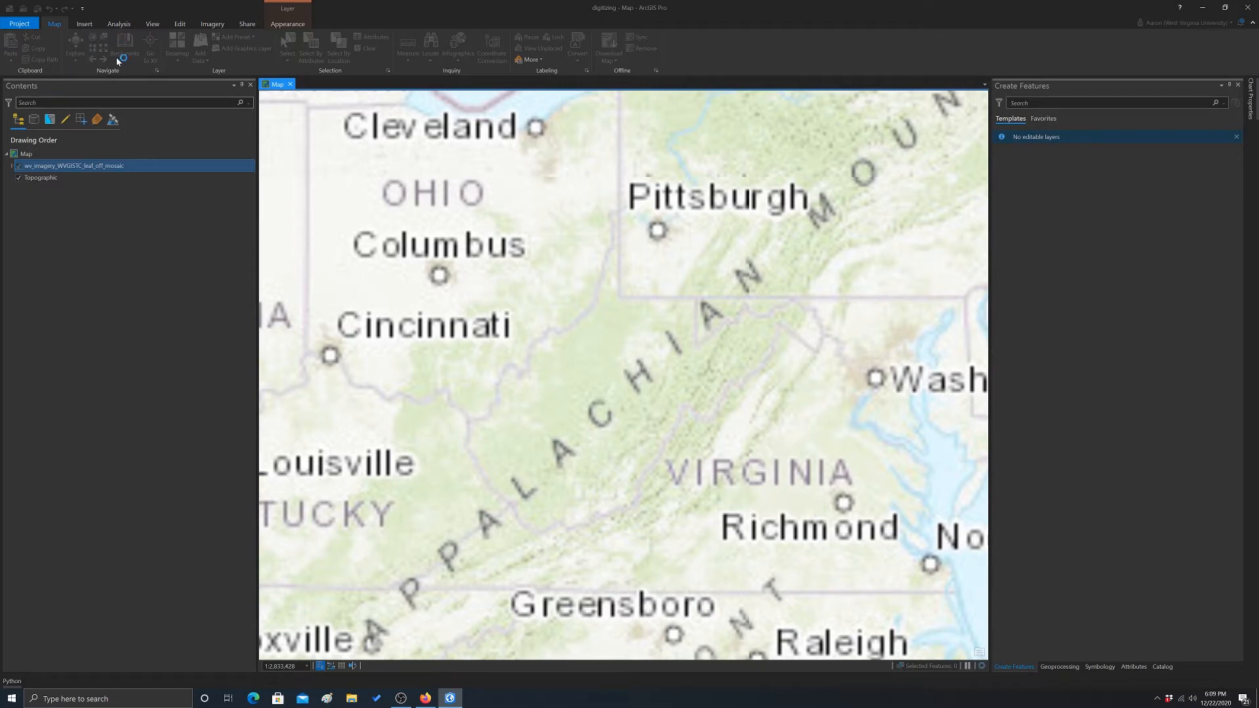
# Bring West Virginia into view from the View commands so the imagery mosaic draws.
pyautogui.click(153, 24)
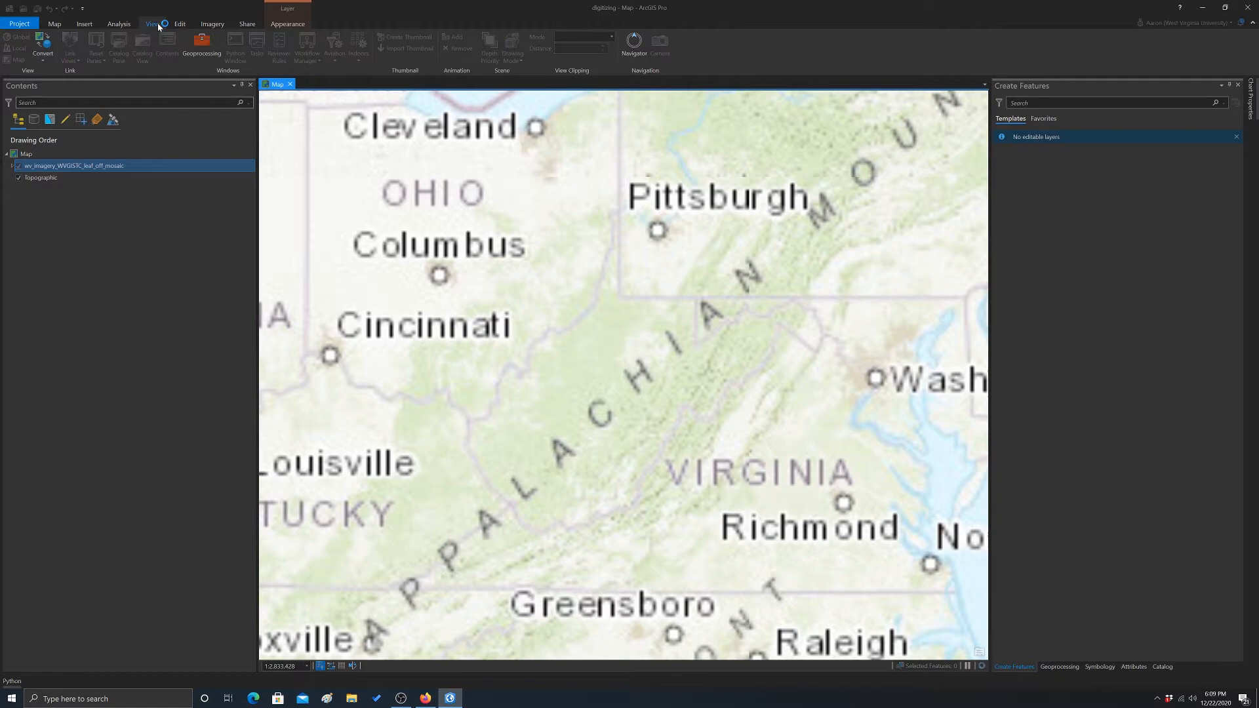
pyautogui.click(118, 154)
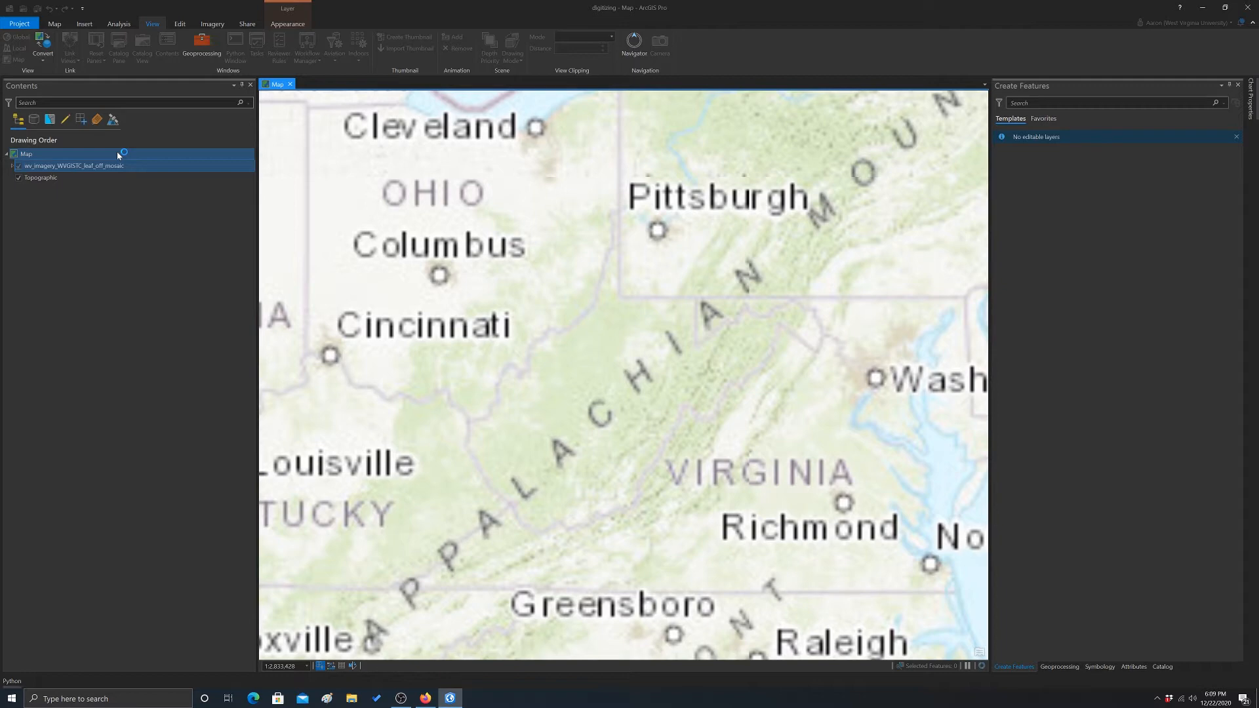
pyautogui.scroll(2, 831, 321)
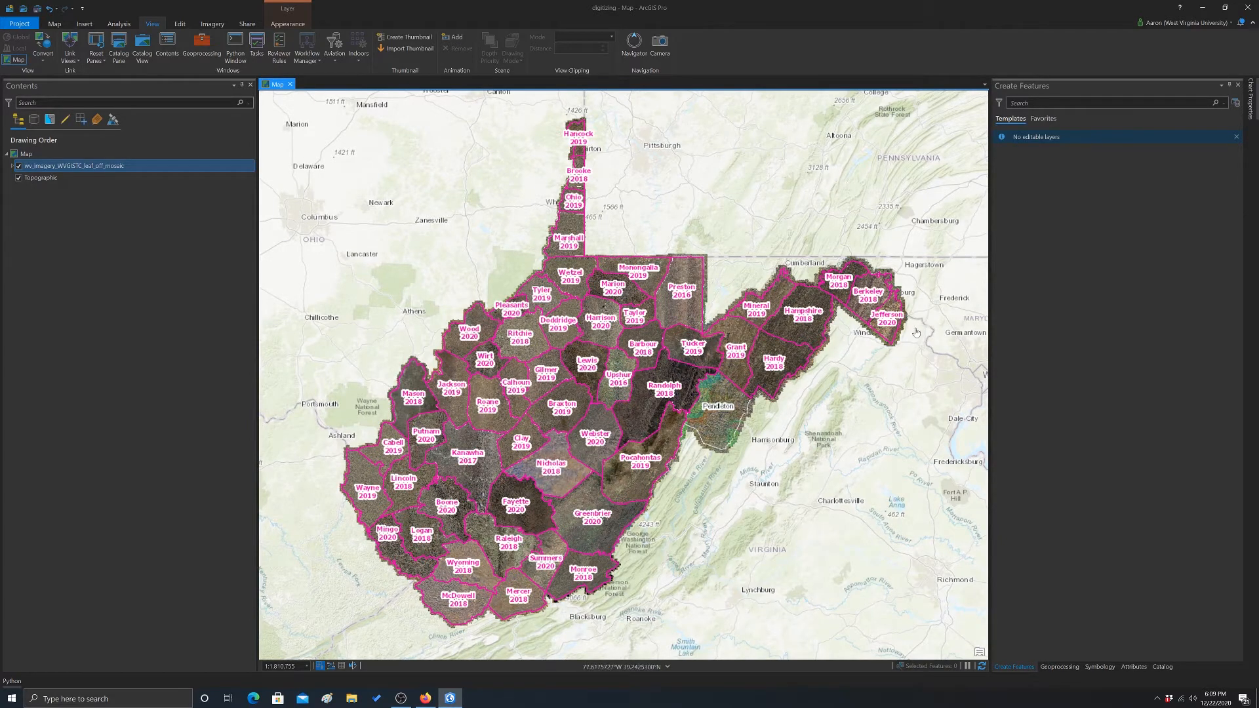
# Open the Catalog view's Databases folder and bring up the database creation menu.
pyautogui.click(88, 24)
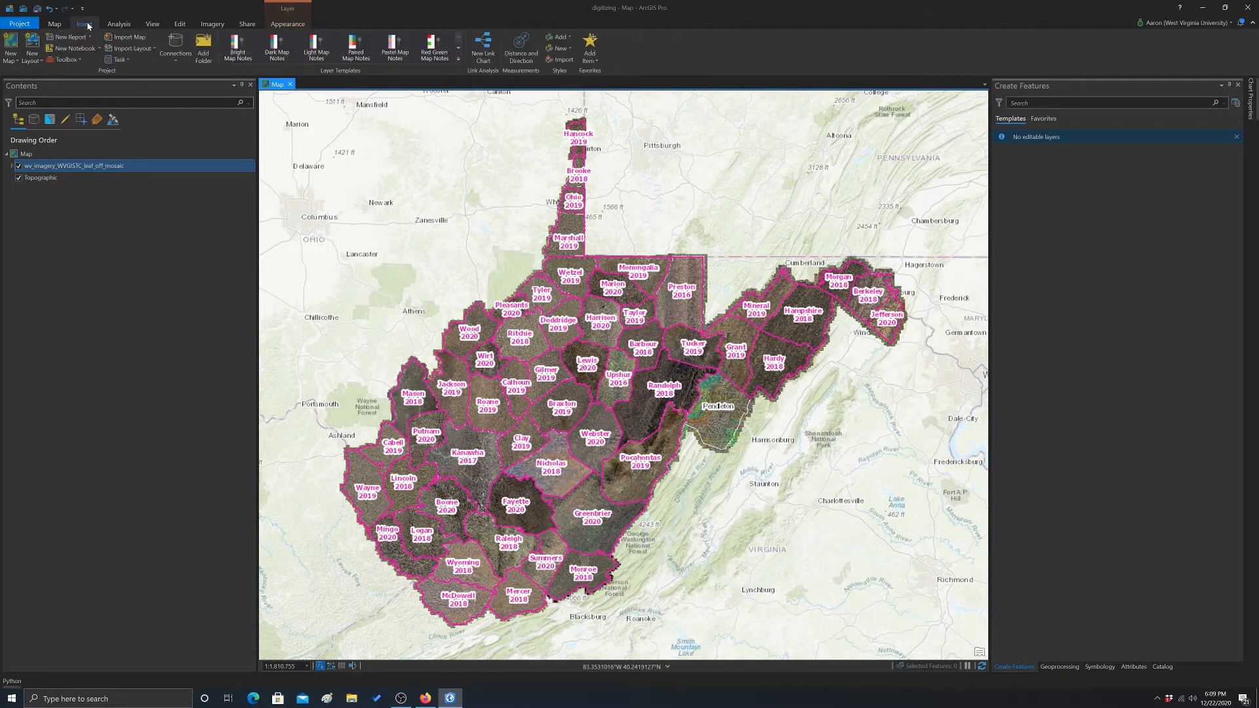
pyautogui.click(151, 24)
pyautogui.keyDown('shift'); pyautogui.click(41, 177); pyautogui.keyUp('shift')
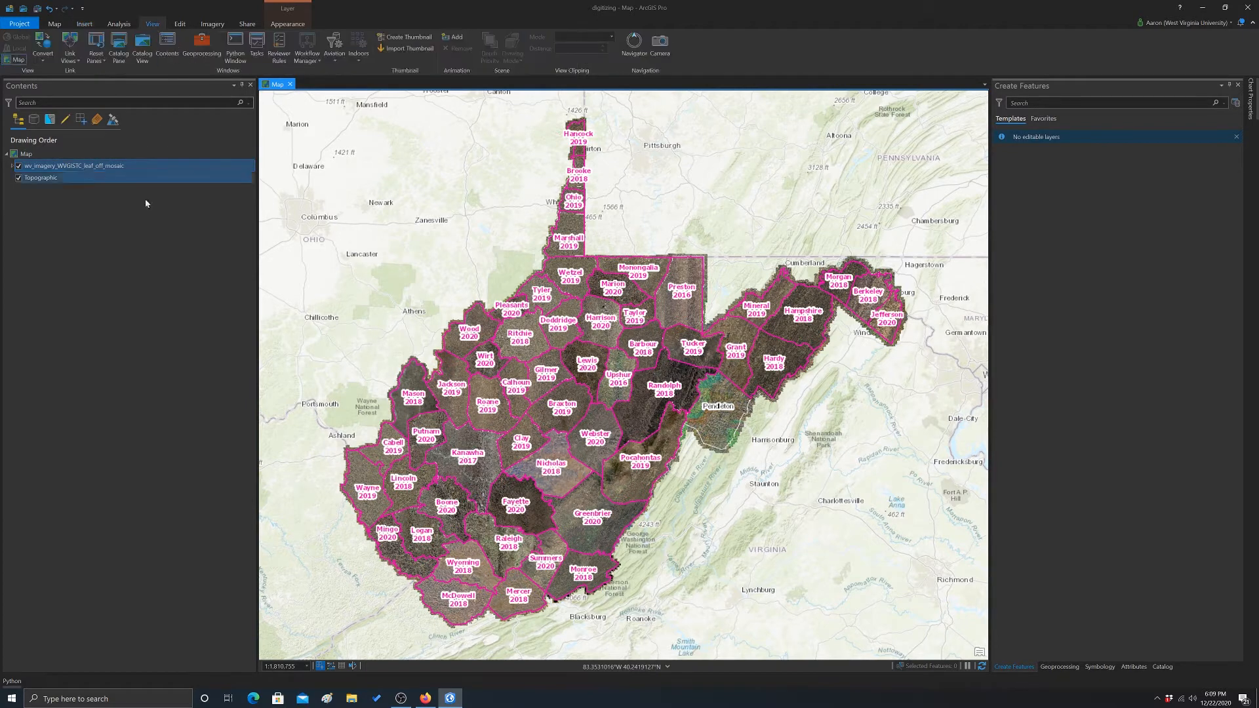
pyautogui.click(145, 198)
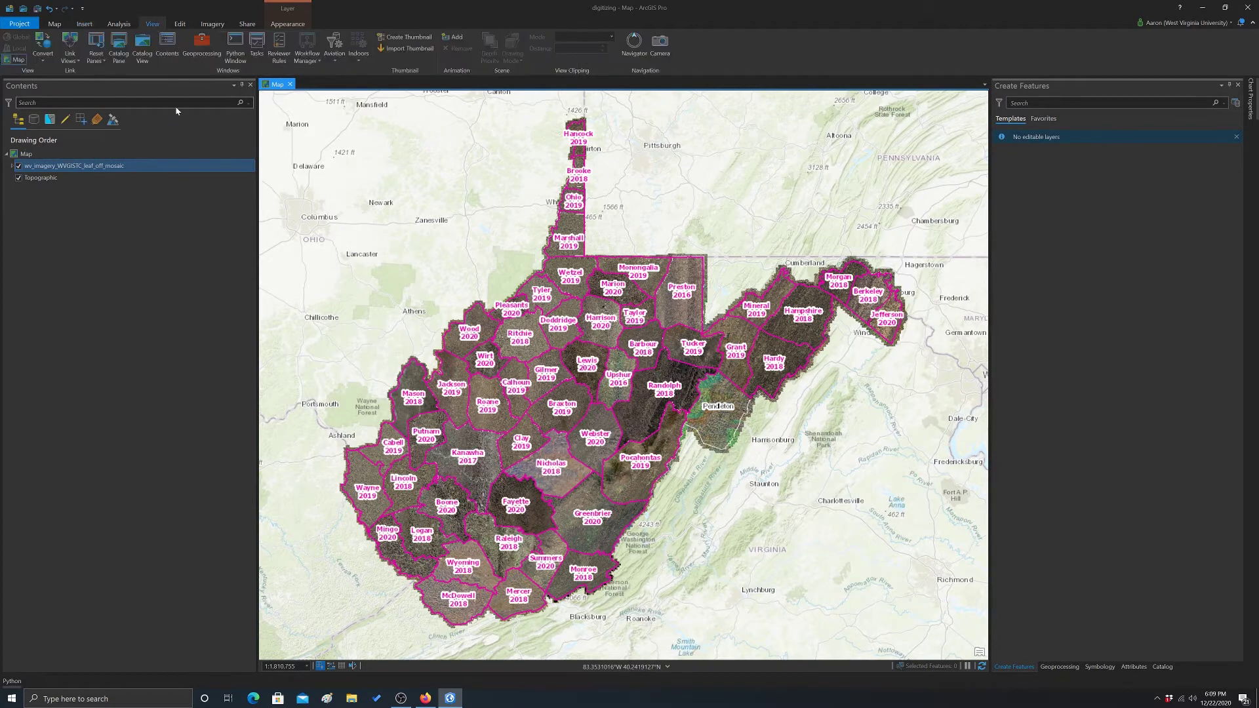
pyautogui.click(145, 45)
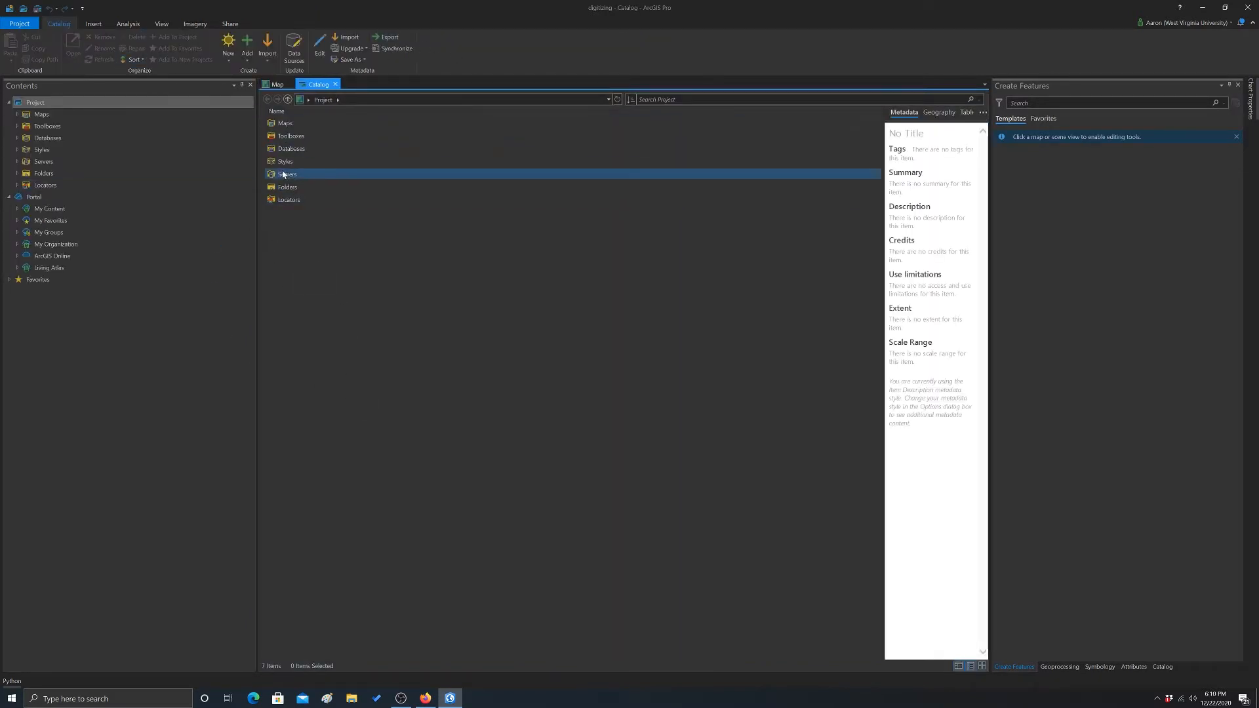
pyautogui.doubleClick(291, 149)
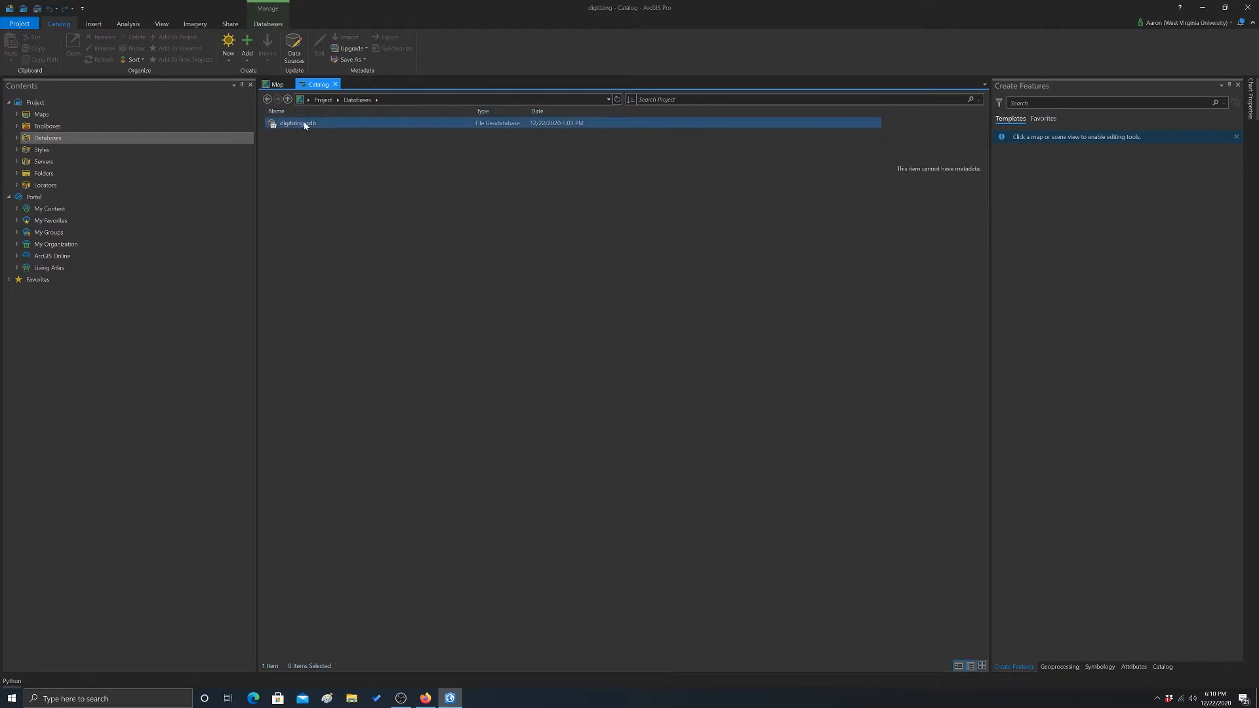
pyautogui.rightClick(302, 196)
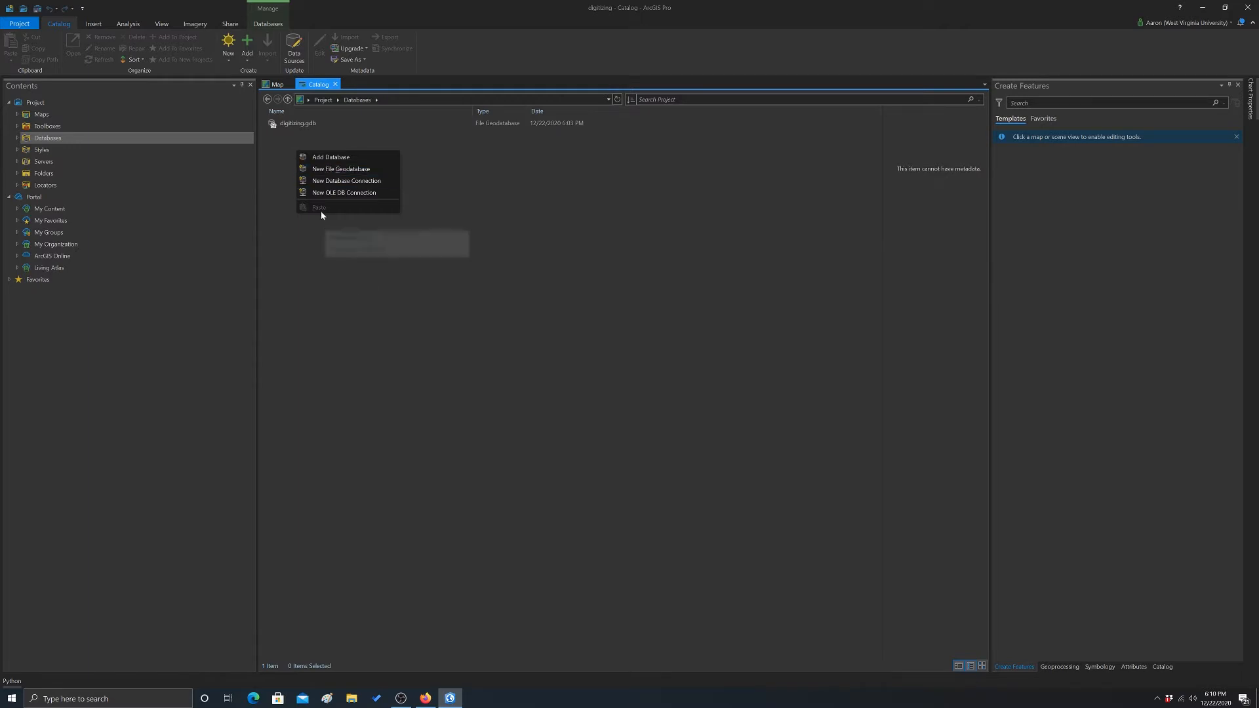
# Start a New File Geodatabase and browse to D:\RS_Data\rs_videos.
pyautogui.click(329, 171)
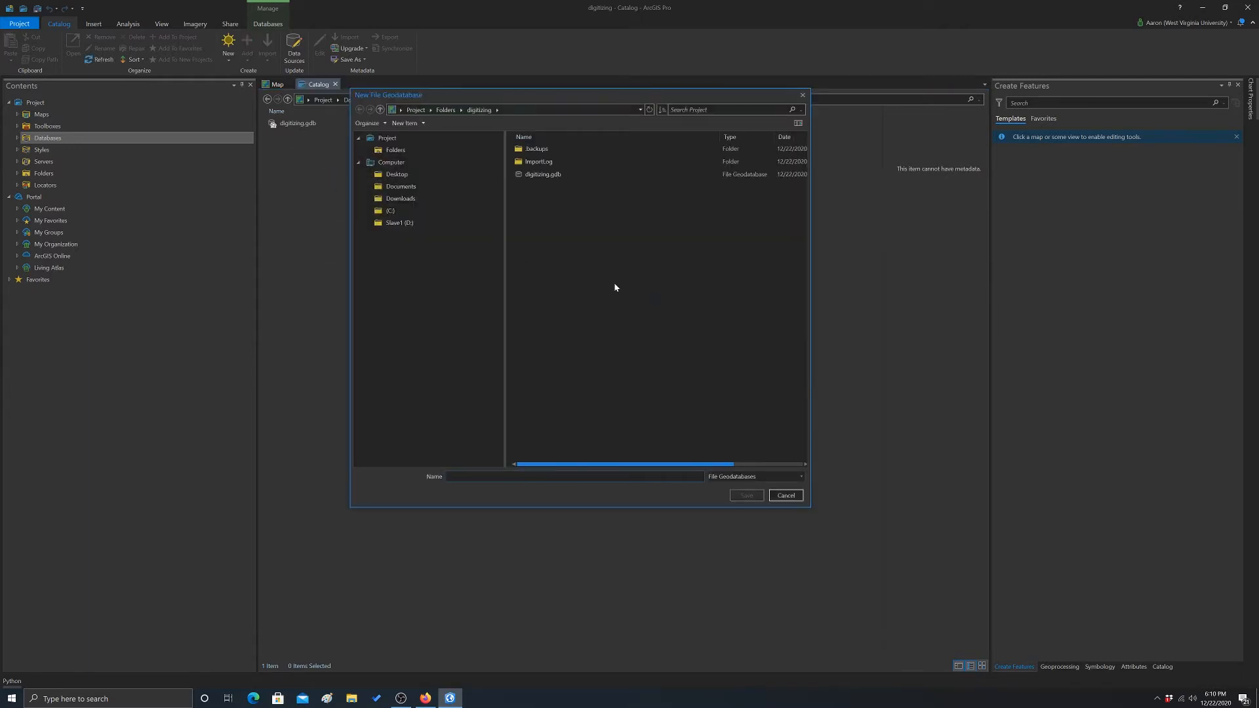
pyautogui.click(428, 225)
pyautogui.scroll(-5, 648, 327)
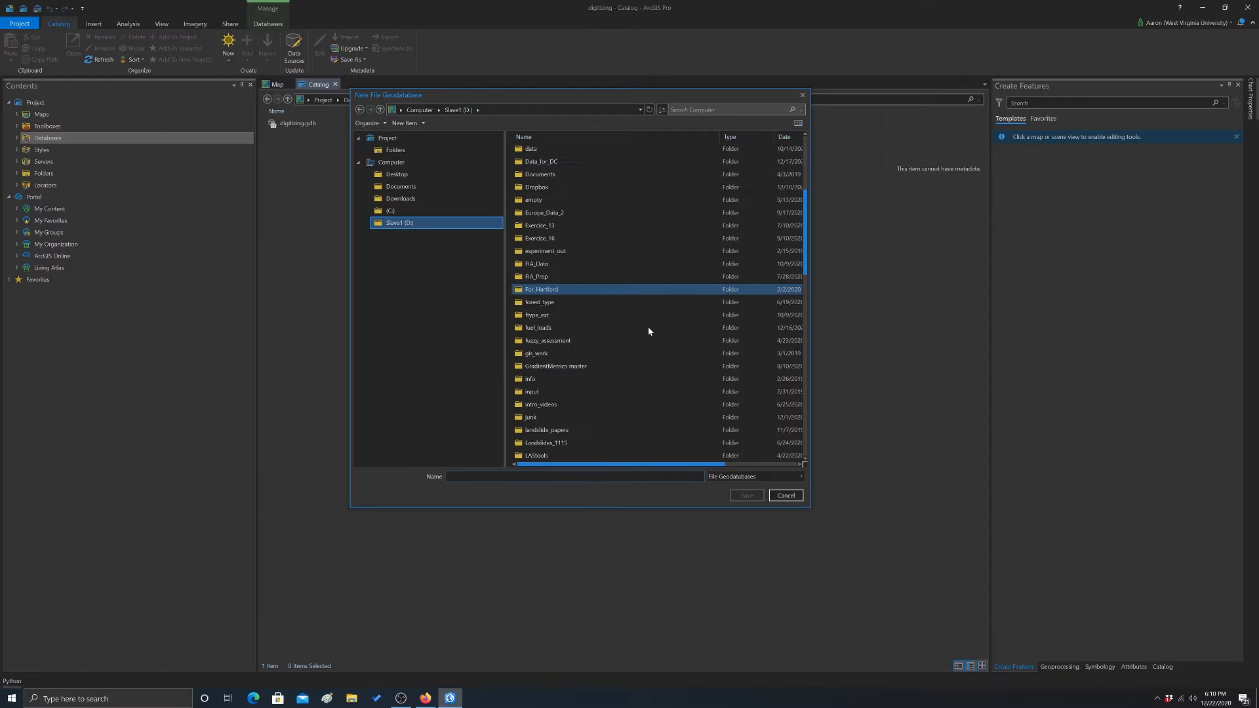
pyautogui.scroll(-5, 647, 326)
pyautogui.click(559, 353)
pyautogui.scroll(-5, 559, 343)
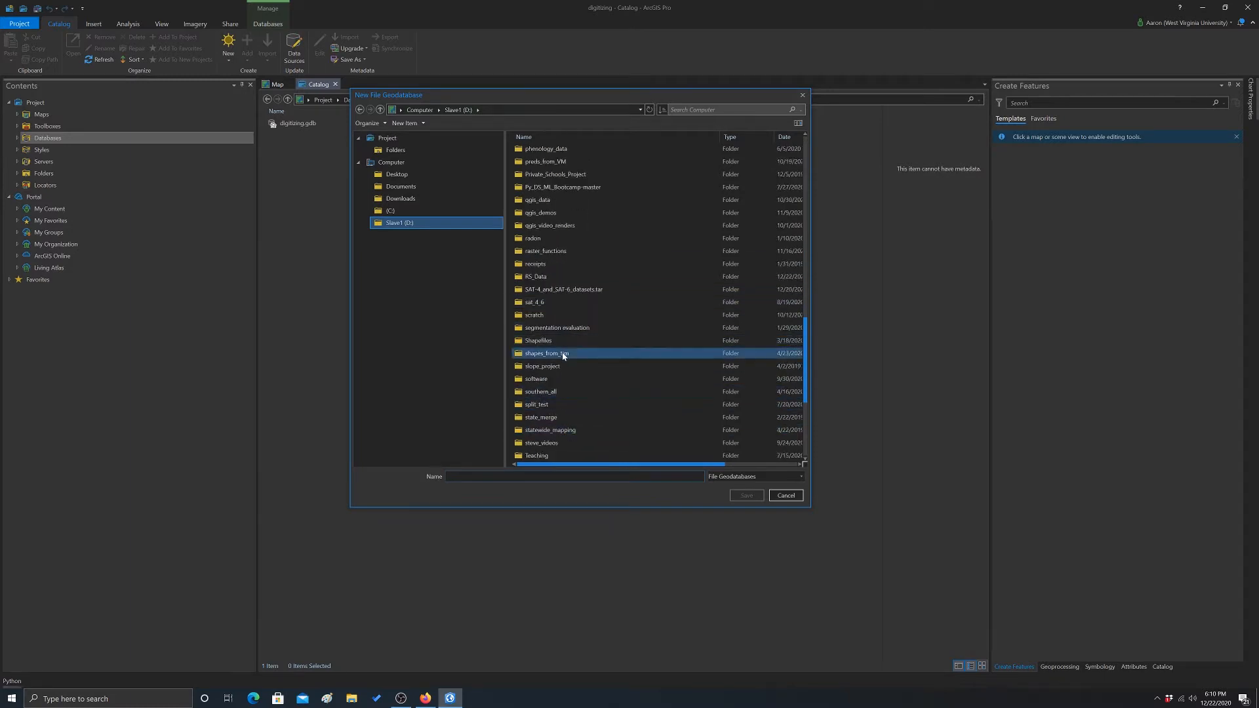
pyautogui.scroll(-3, 551, 394)
pyautogui.scroll(3, 551, 393)
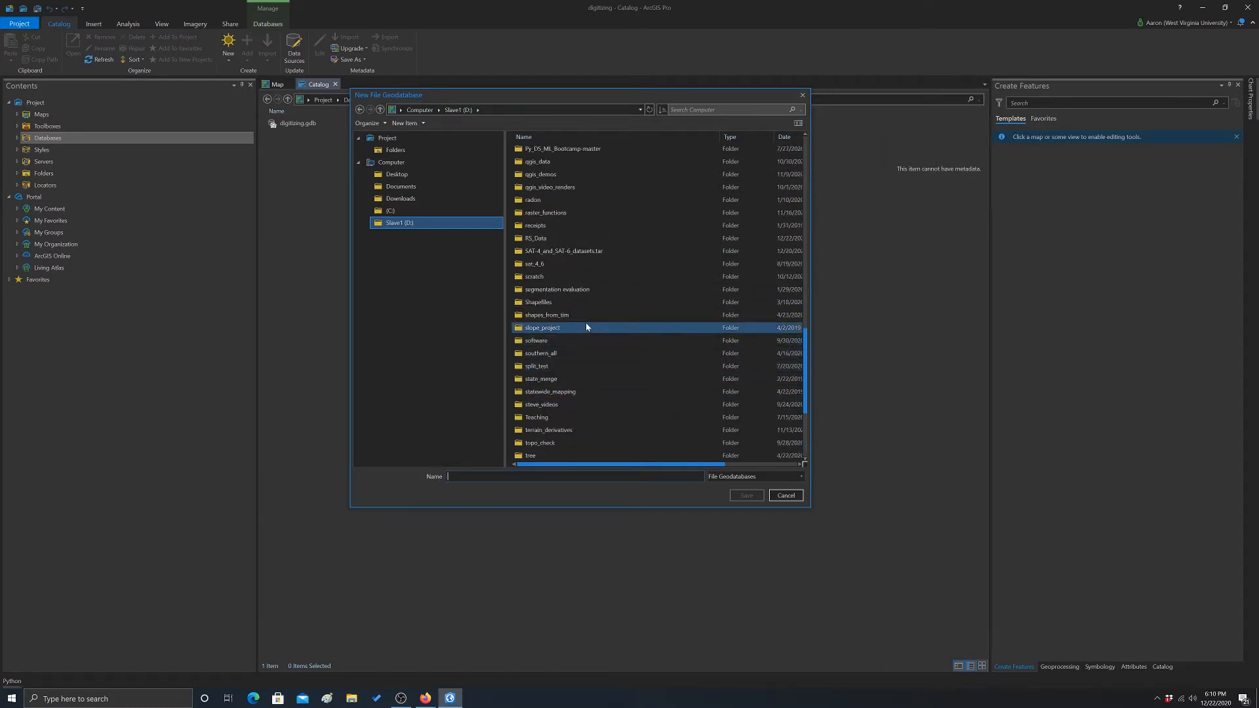
pyautogui.scroll(3, 545, 295)
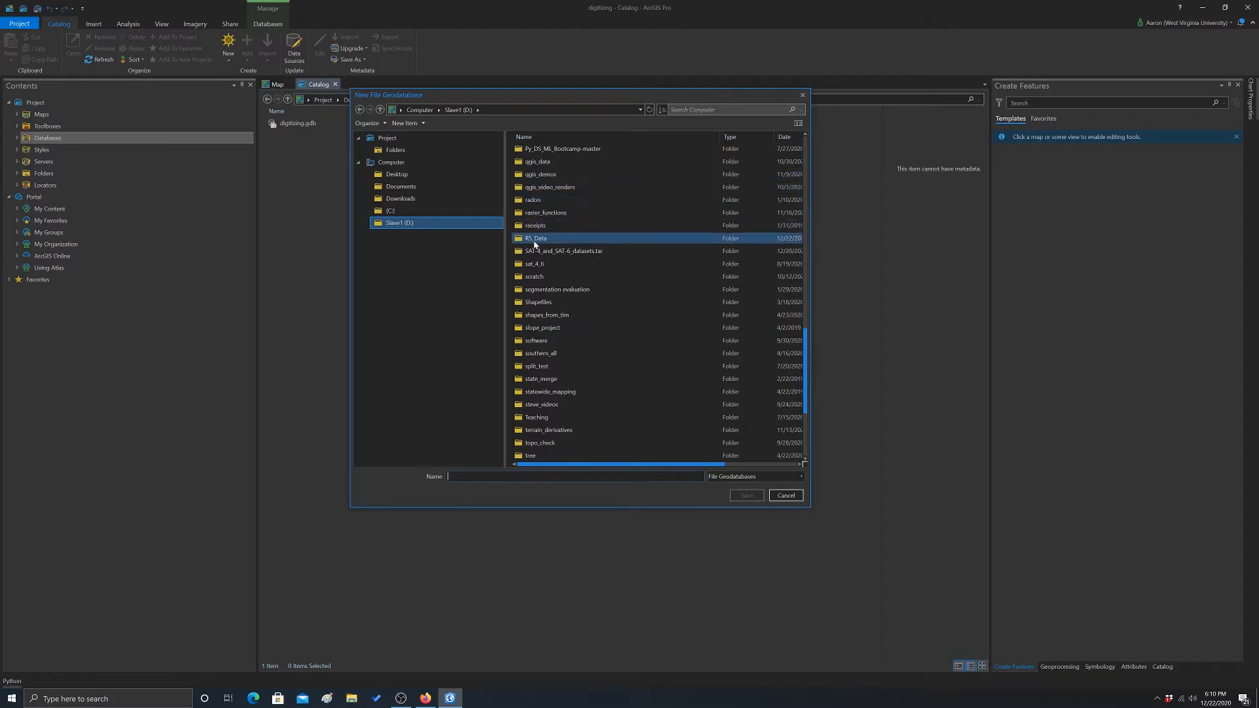
pyautogui.doubleClick(537, 239)
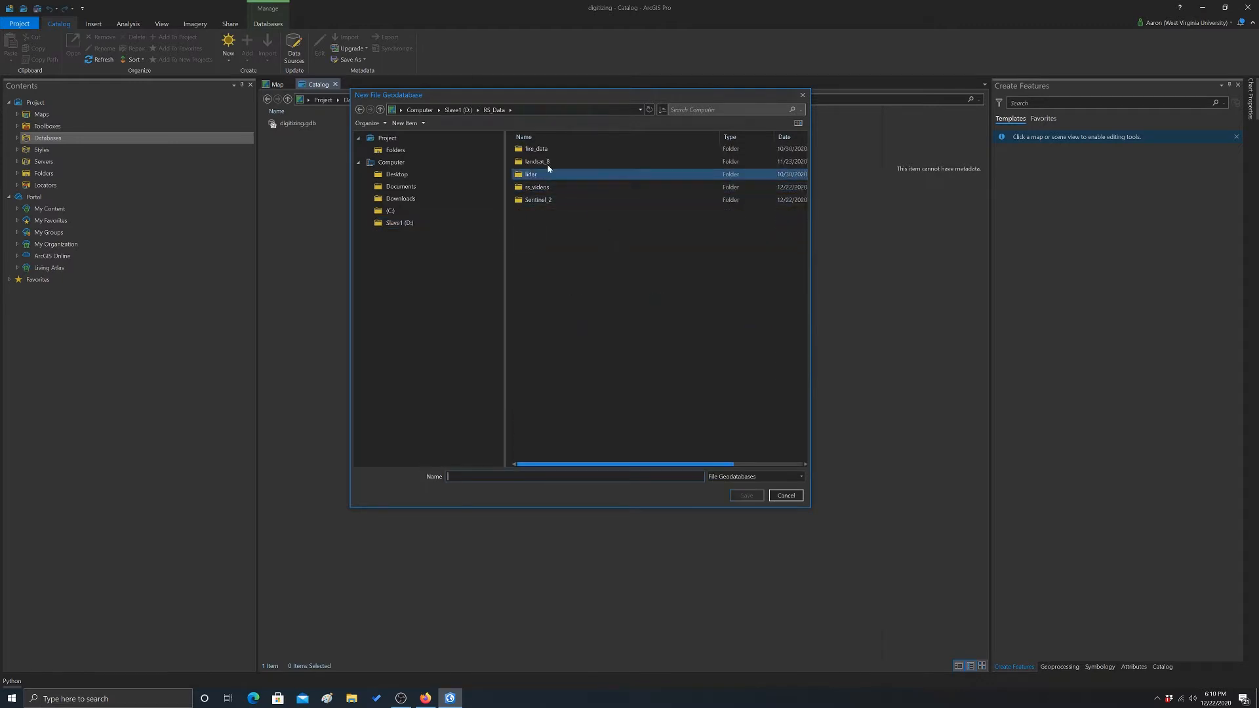
pyautogui.doubleClick(537, 187)
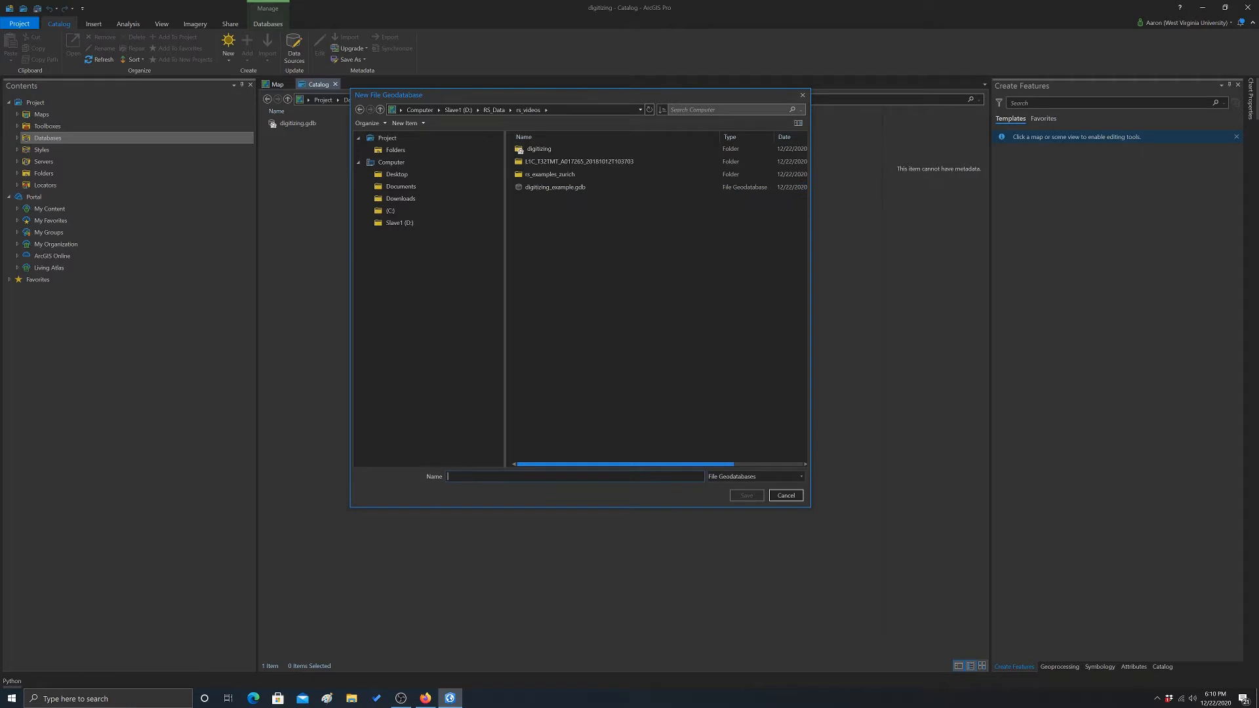
# Name it digitizing_example2, save it, and check the new empty geodatabase.
pyautogui.click(475, 475)
pyautogui.write('digiti')
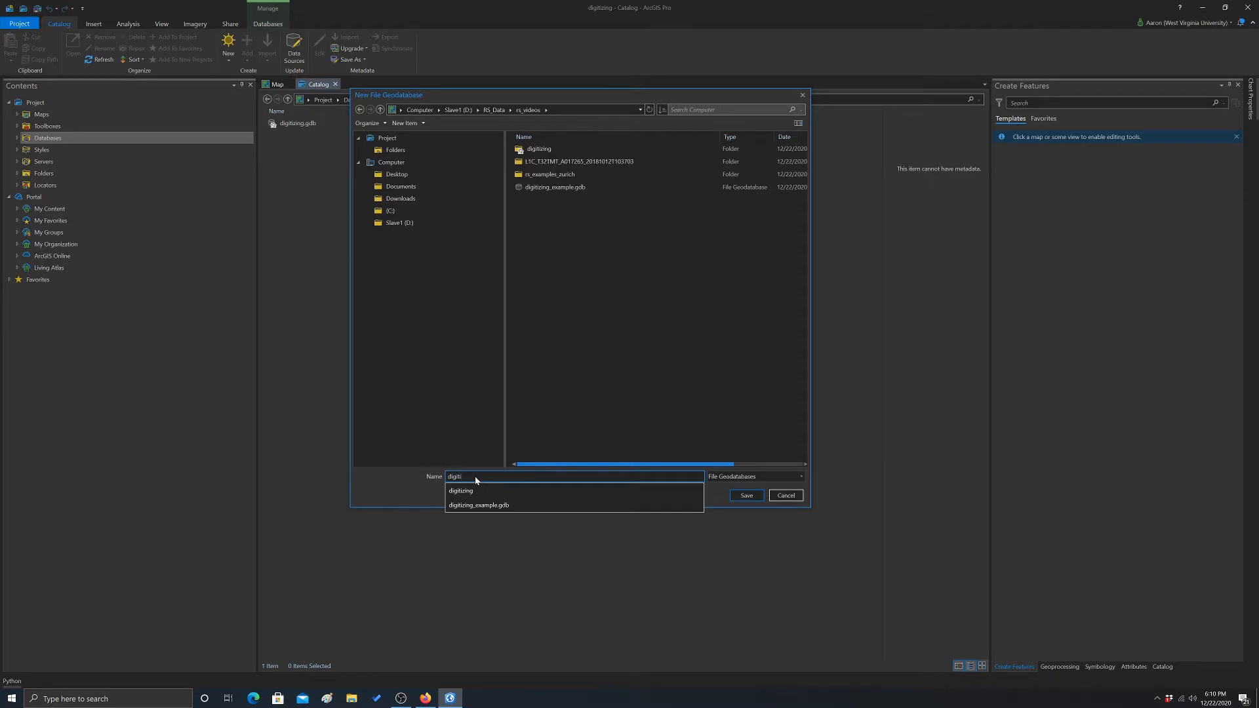
pyautogui.write('zing_example2')
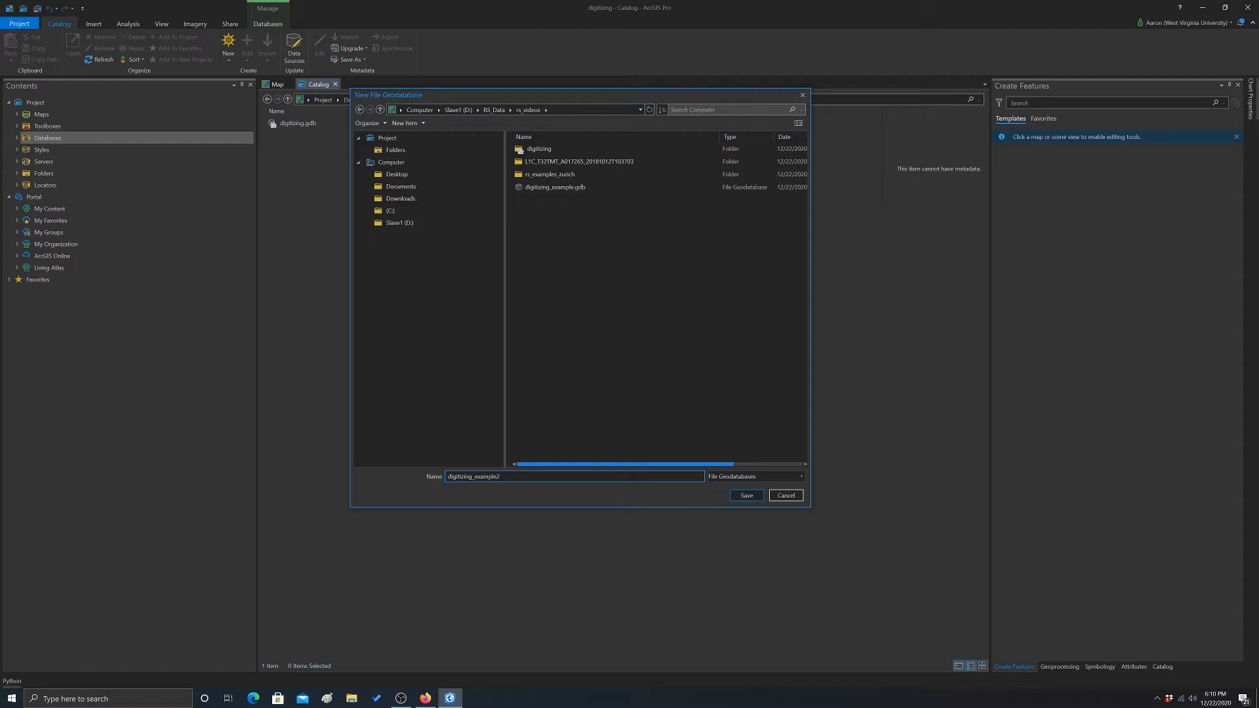
pyautogui.click(746, 495)
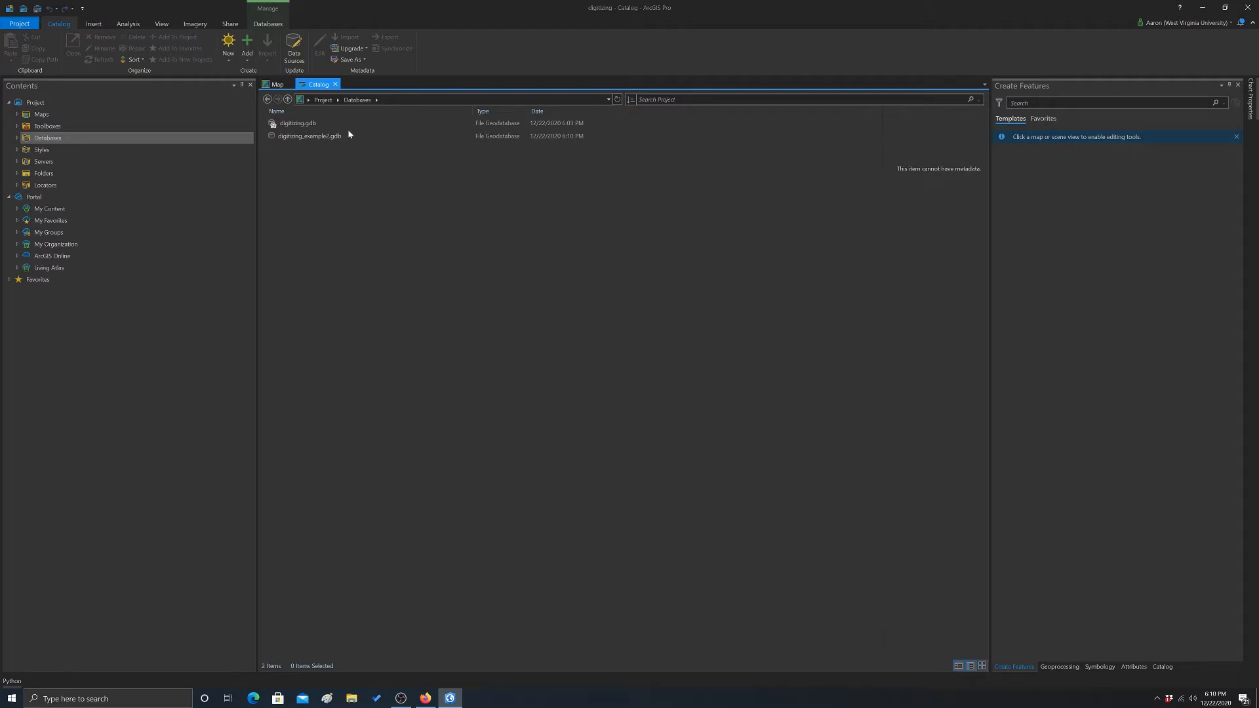
pyautogui.doubleClick(295, 135)
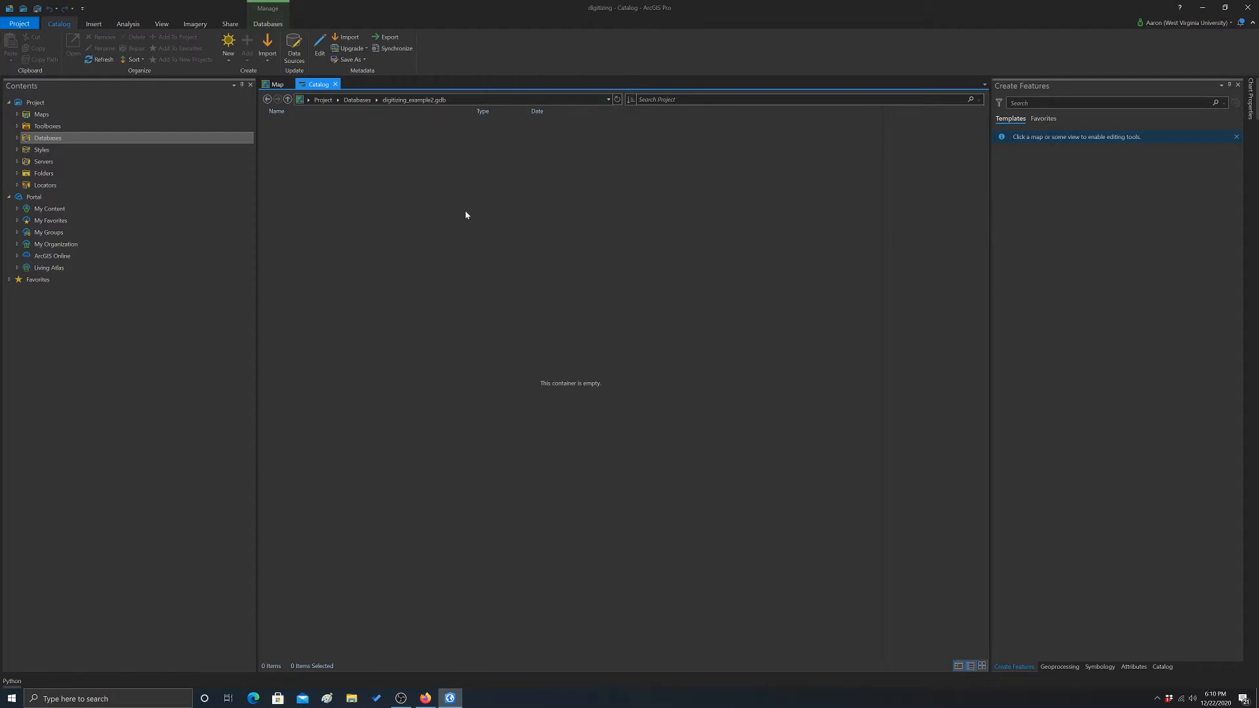
pyautogui.click(265, 100)
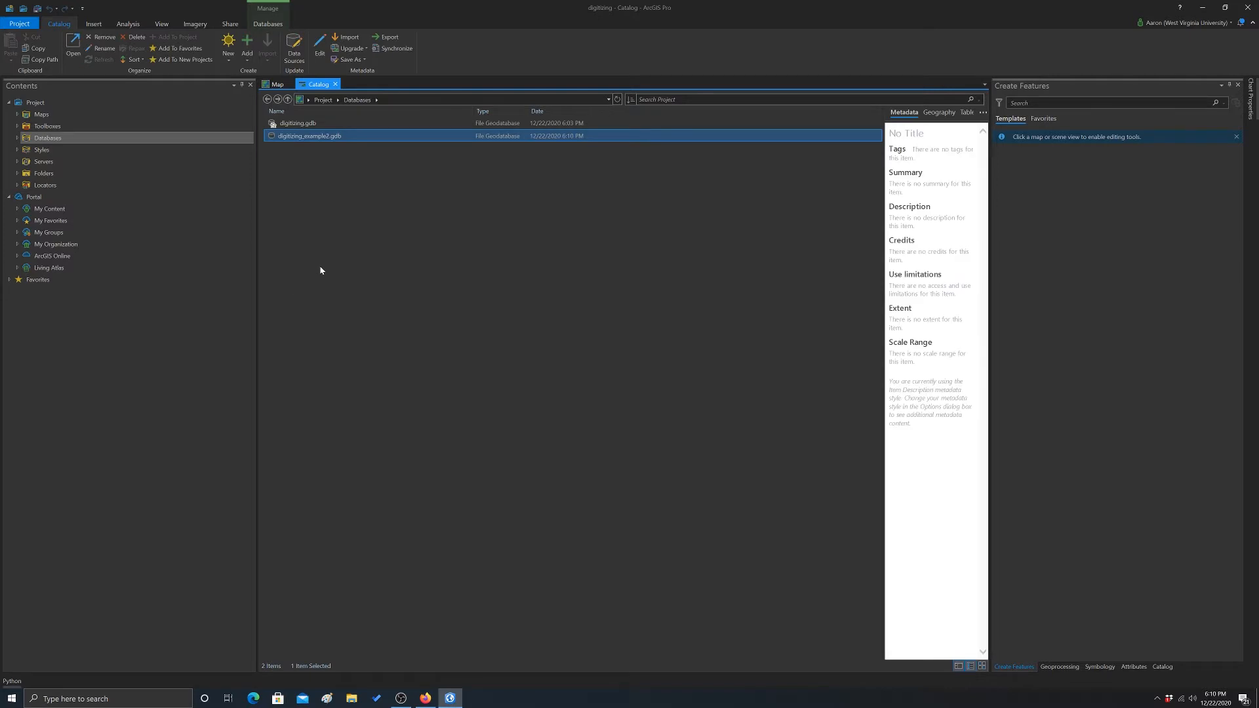
# Open the Domains view for digitizing_example2.gdb from its context menu.
pyautogui.rightClick(296, 137)
pyautogui.moveTo(321, 210)
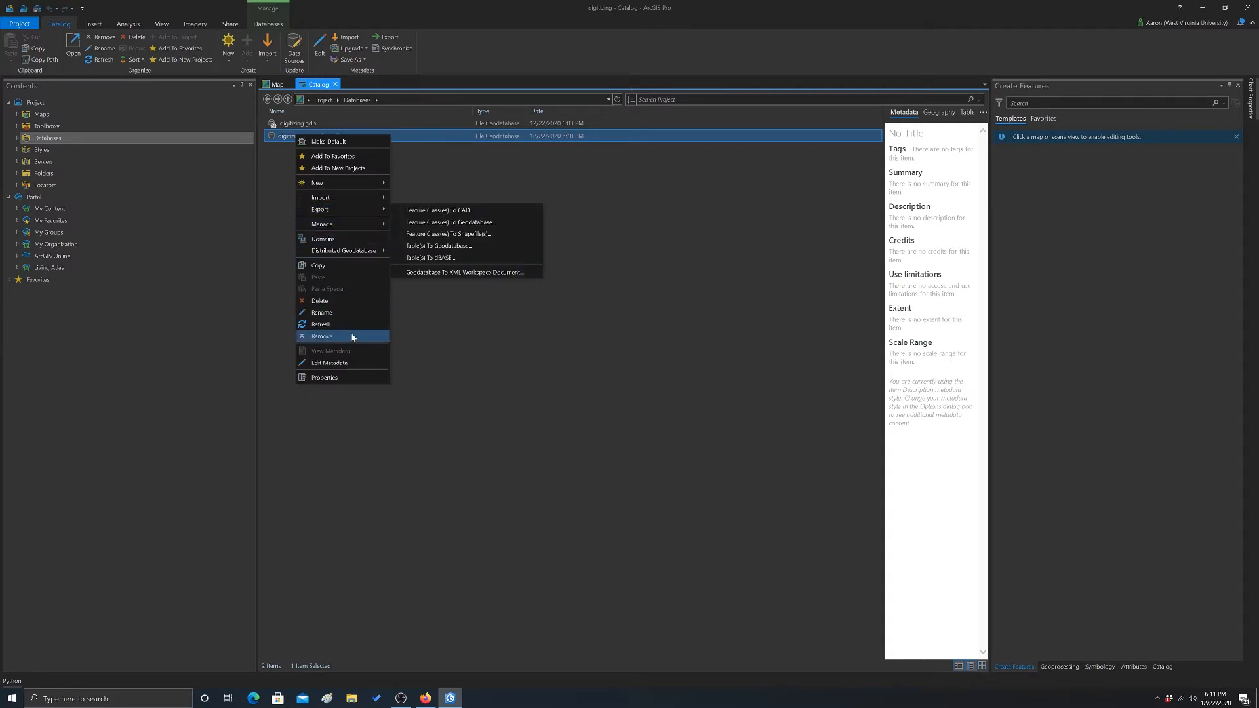
pyautogui.click(320, 241)
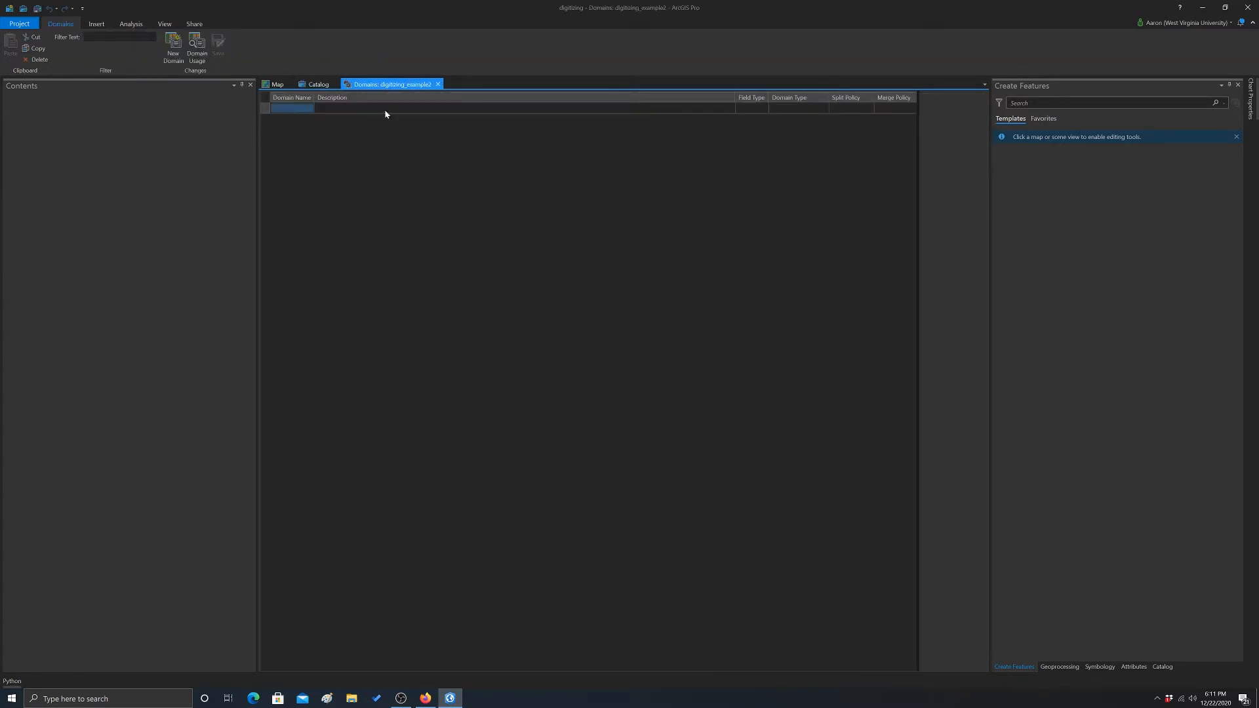
# Add a BuildingType domain row with its description and text field type.
pyautogui.doubleClick(285, 110)
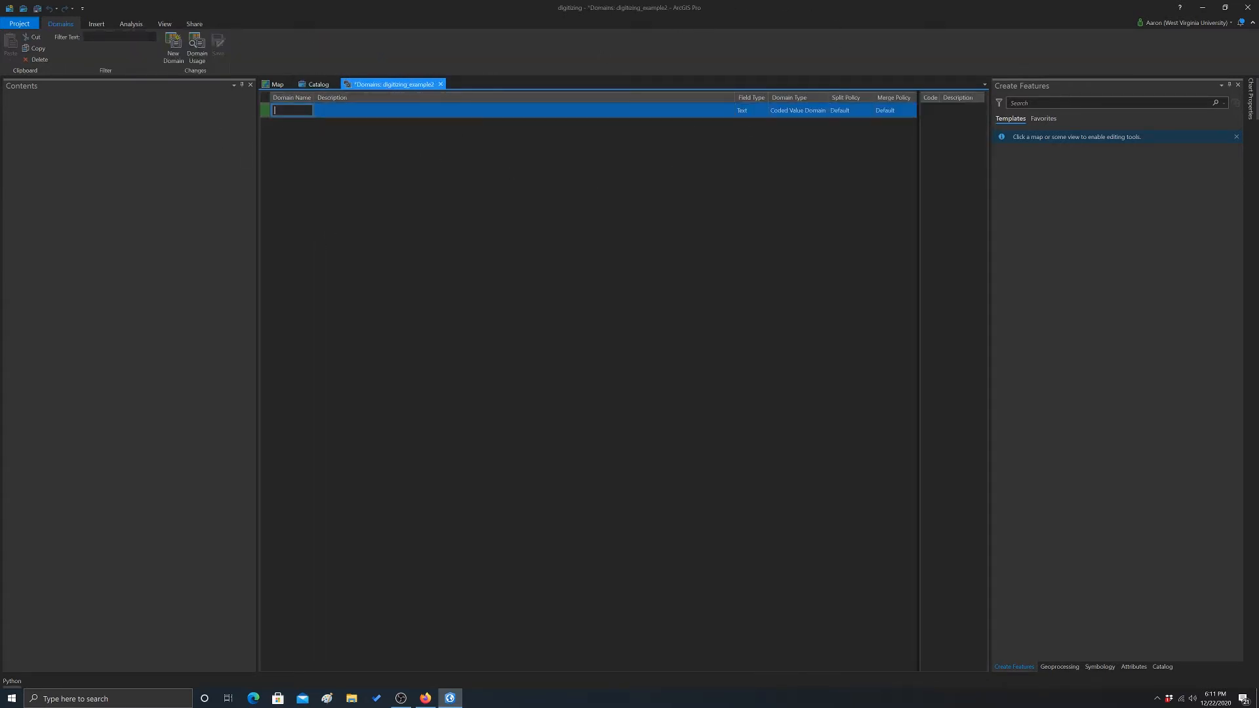
pyautogui.write('Bu')
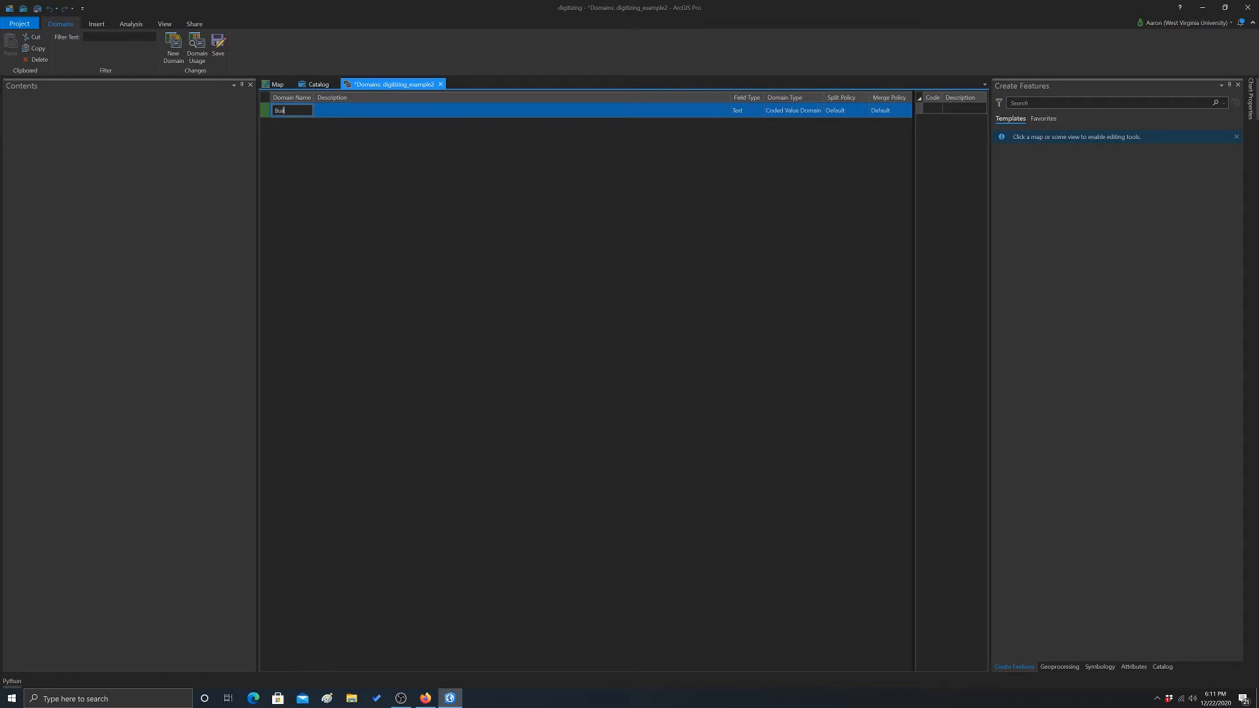
pyautogui.write('ildingTy')
pyautogui.write('pe')
pyautogui.press('Tab')
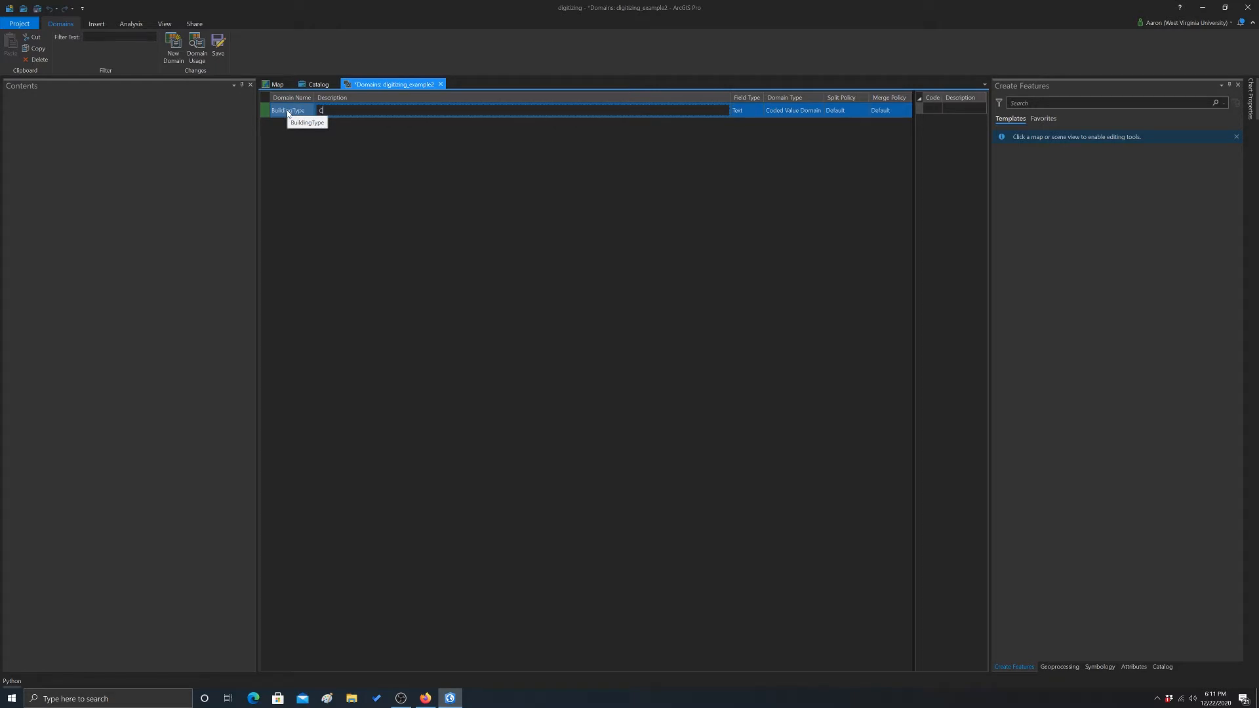
pyautogui.write('ateg')
pyautogui.write('ories of bui')
pyautogui.write('ldings')
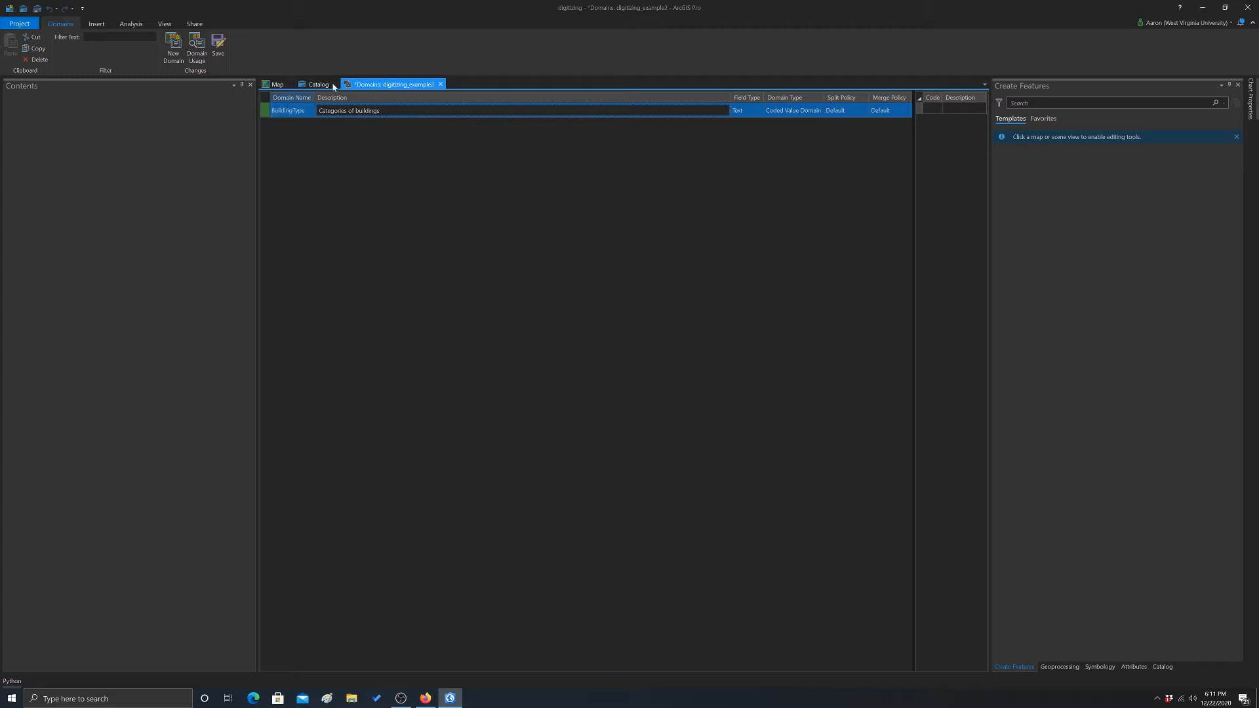
pyautogui.press('Tab')
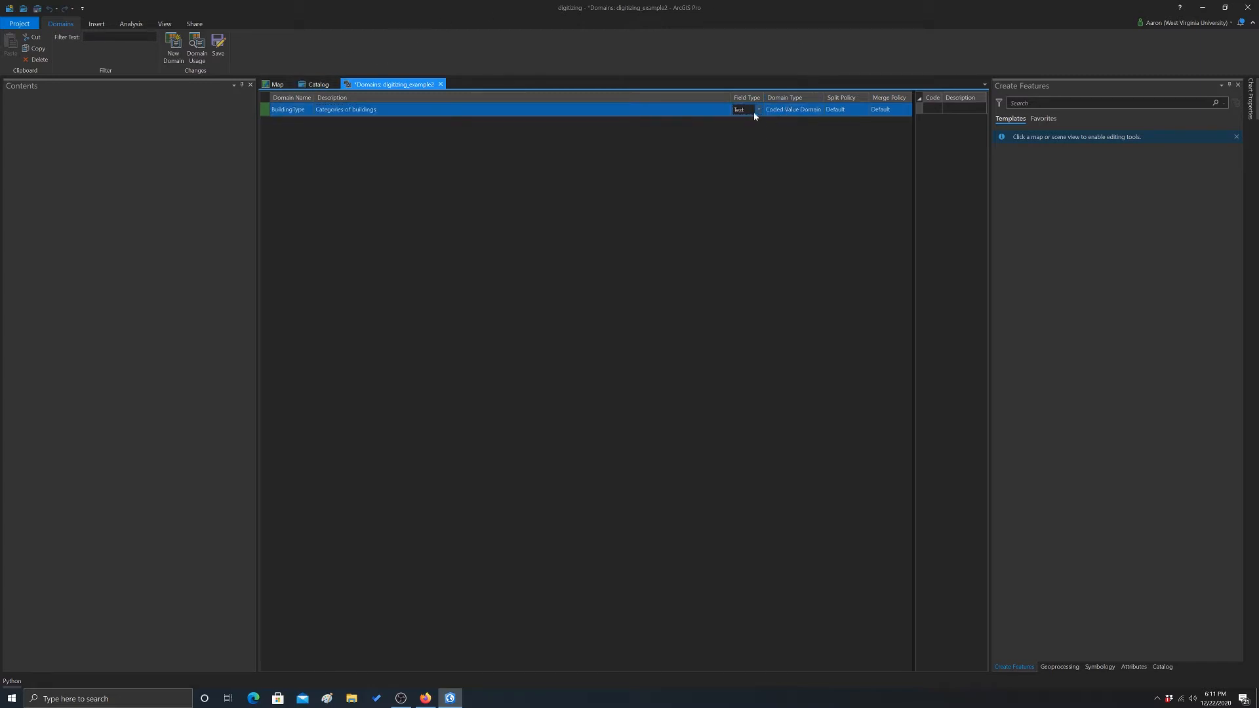
pyautogui.click(758, 109)
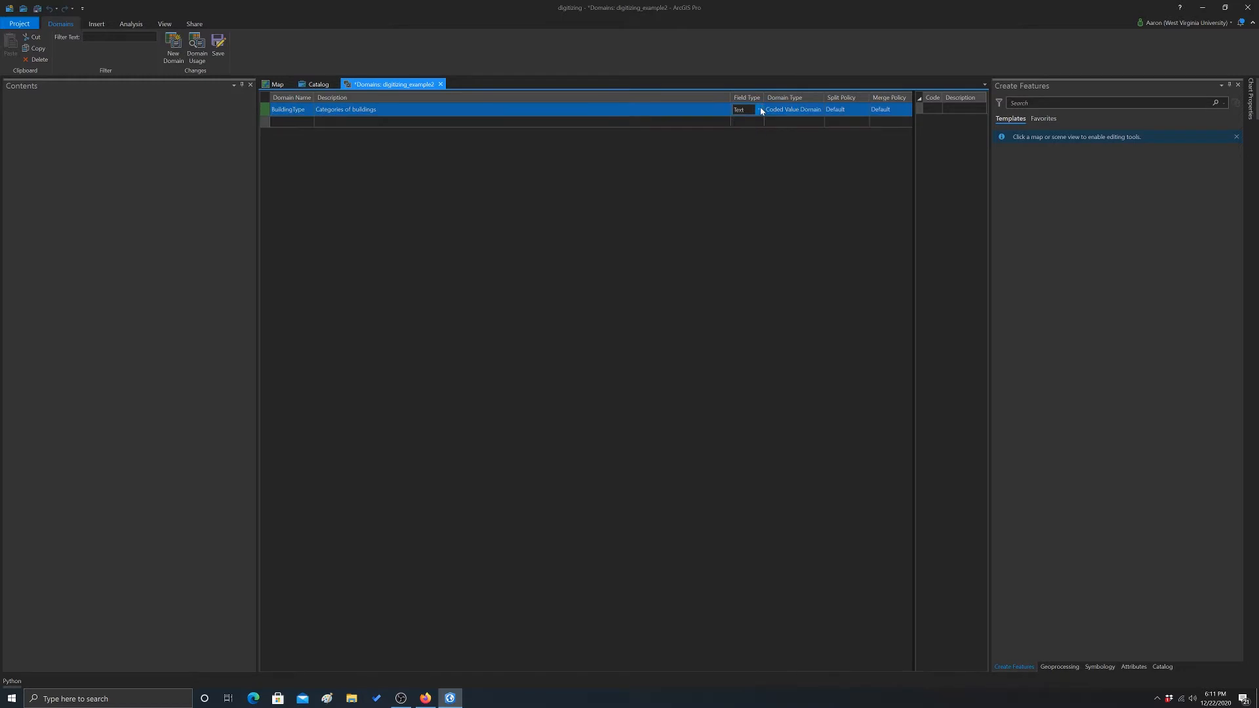
pyautogui.click(801, 110)
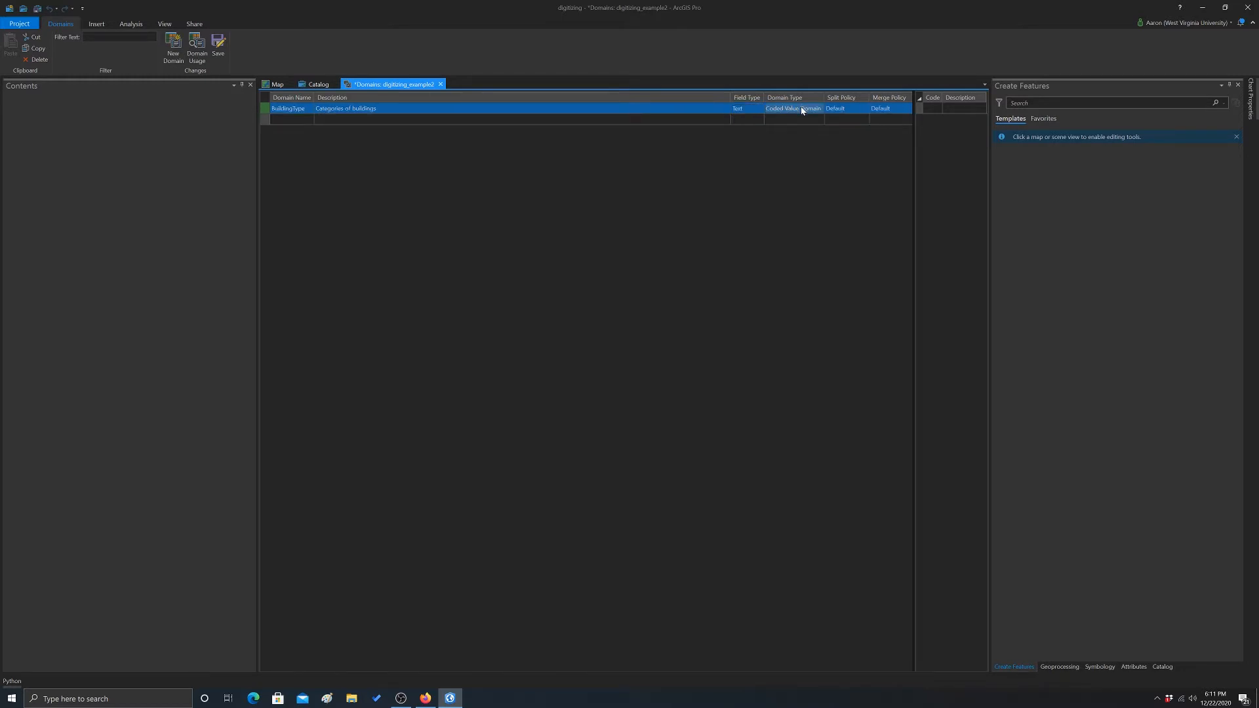
# Enter coded values 0 Commerical, 1 Public, 2 Residential and save the domain.
pyautogui.click(933, 109)
pyautogui.doubleClick(933, 109)
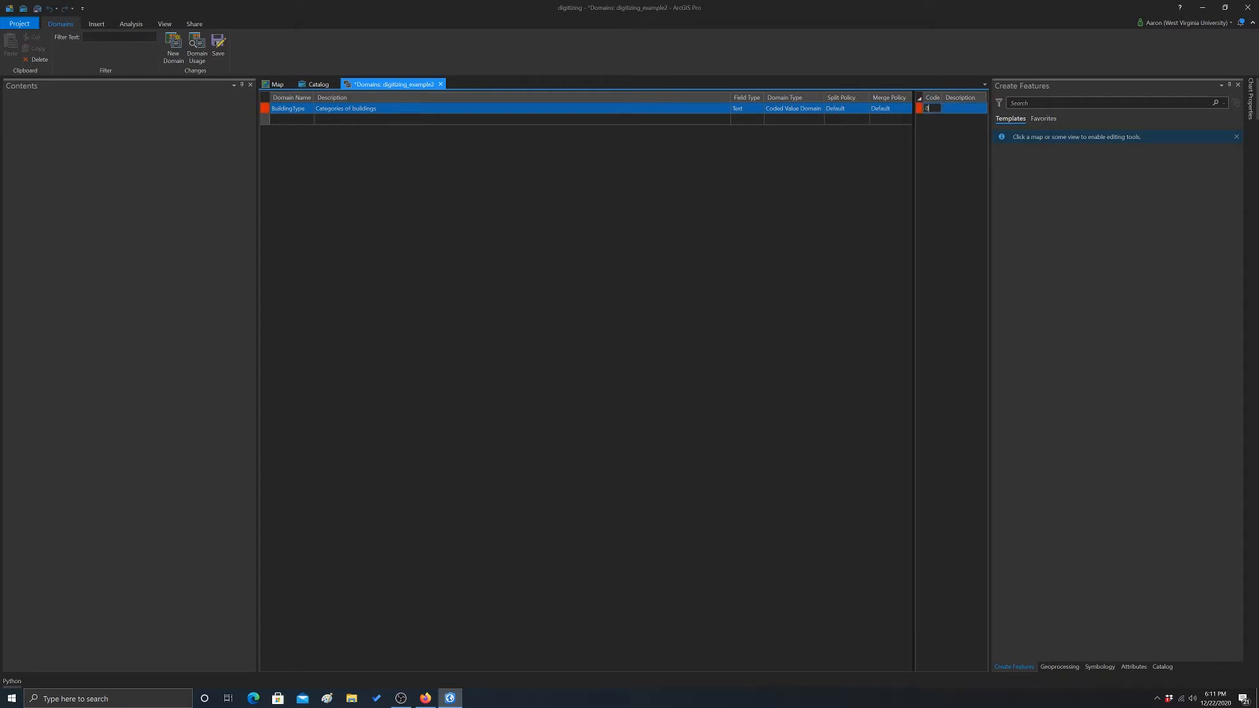
pyautogui.press('Tab')
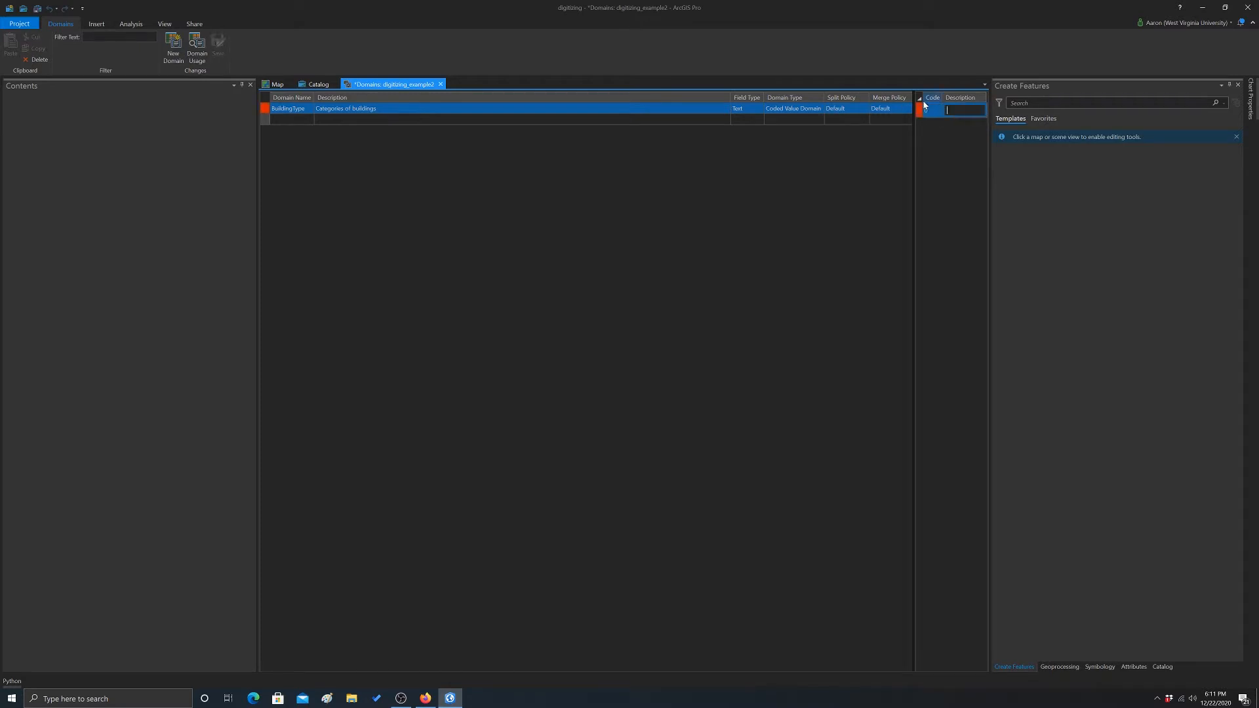
pyautogui.write('Commerical')
pyautogui.press('Return')
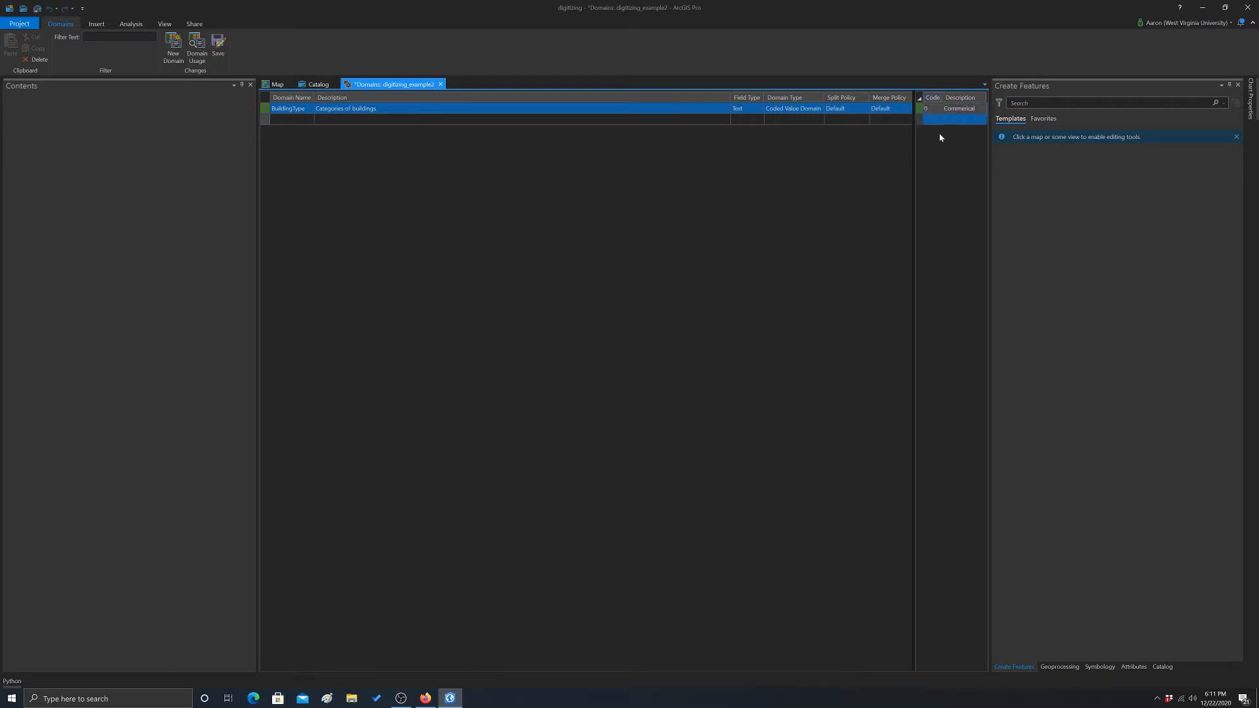
pyautogui.click(933, 120)
pyautogui.write('1')
pyautogui.click(967, 122)
pyautogui.write('R')
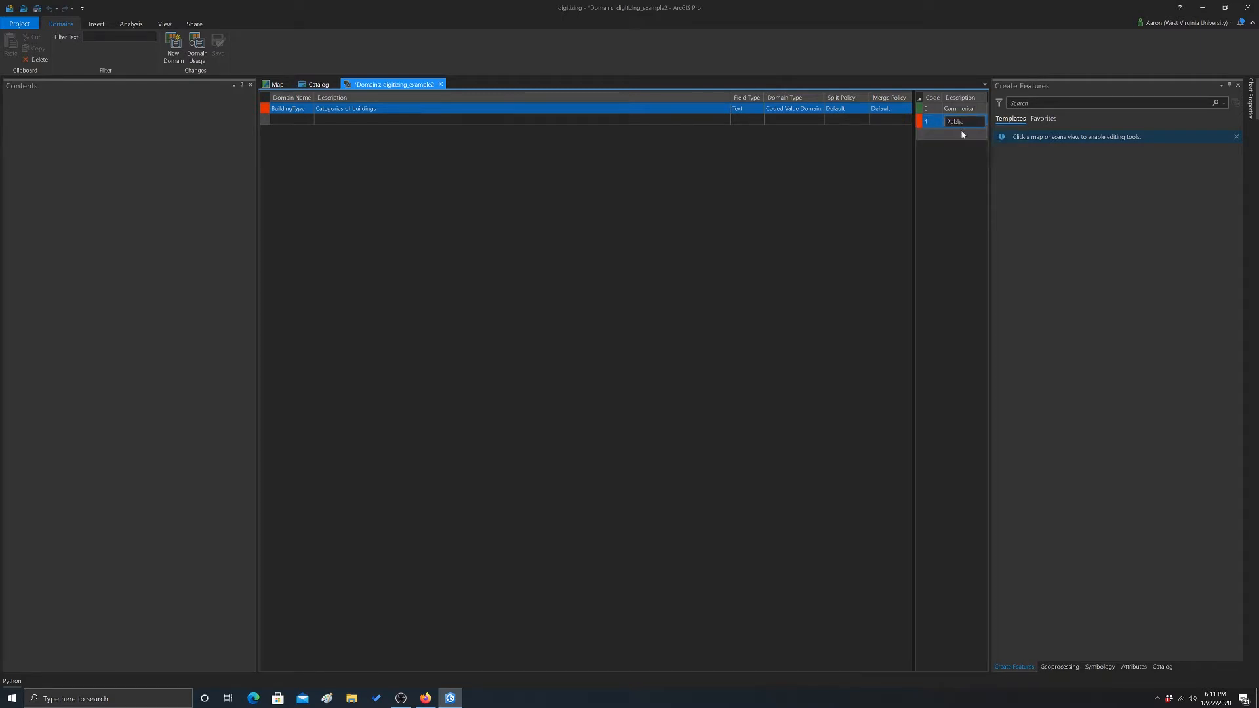
pyautogui.click(962, 133)
pyautogui.write('2')
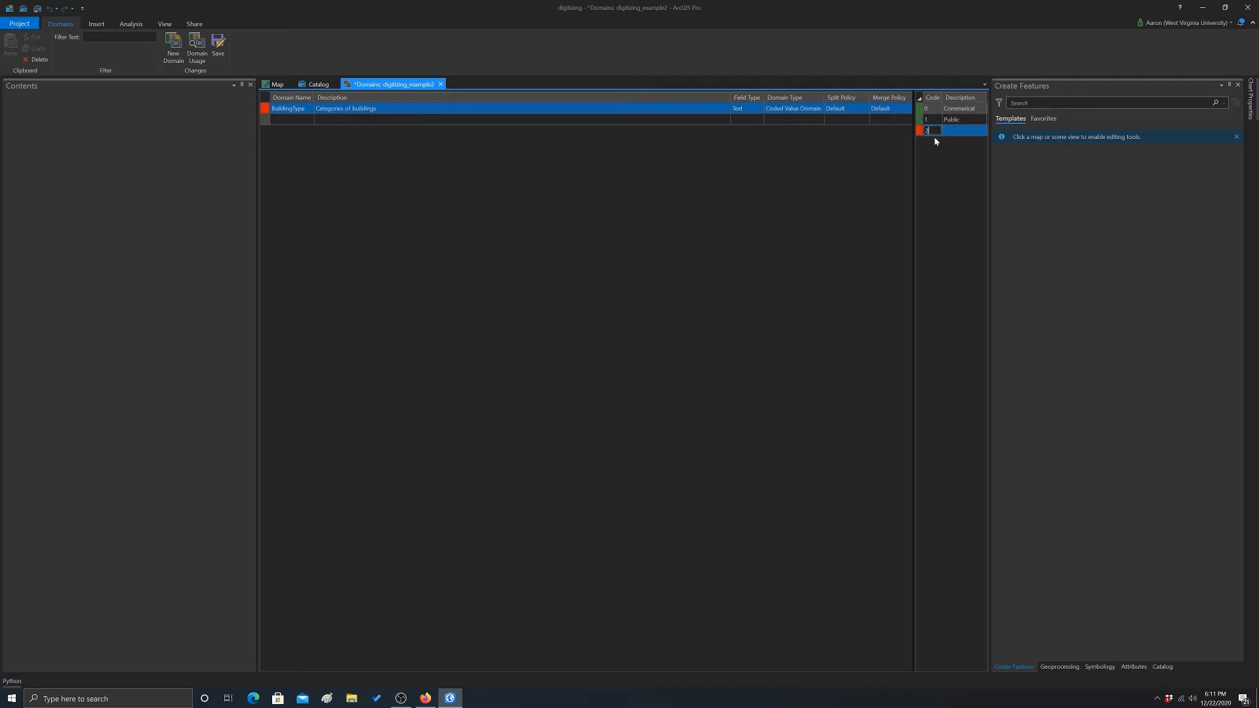
pyautogui.click(964, 131)
pyautogui.write('Res')
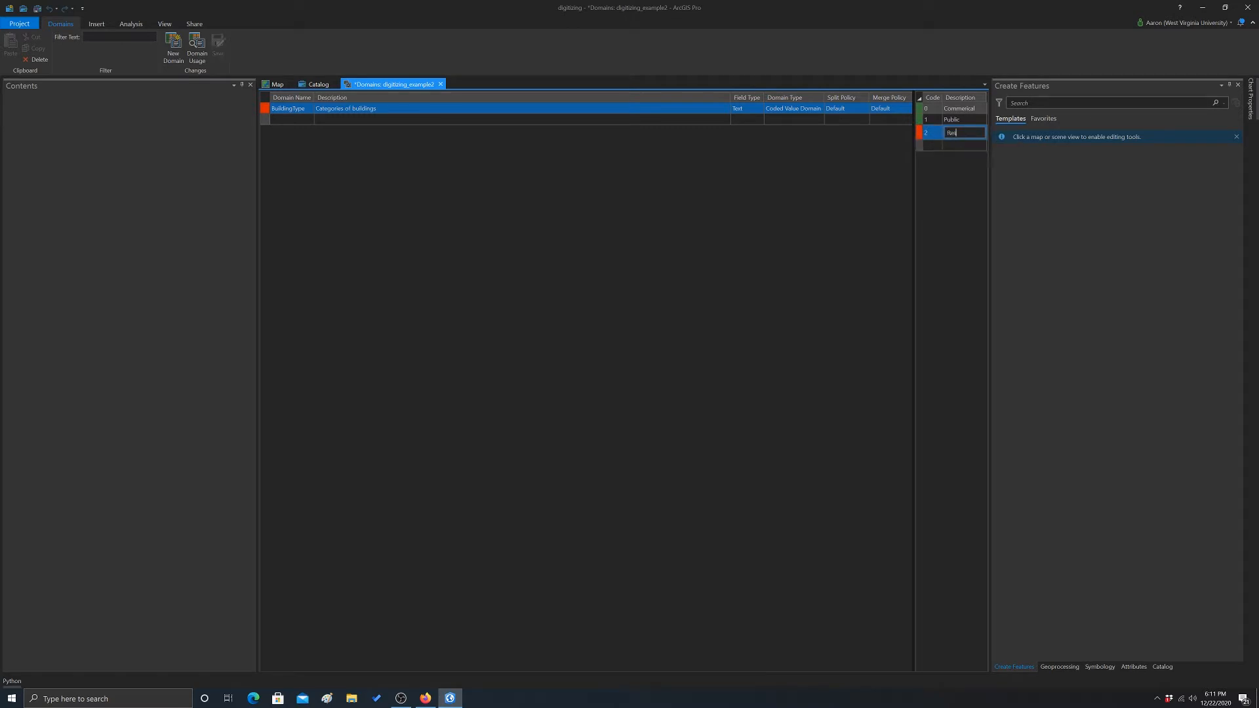
pyautogui.write('idential')
pyautogui.click(964, 147)
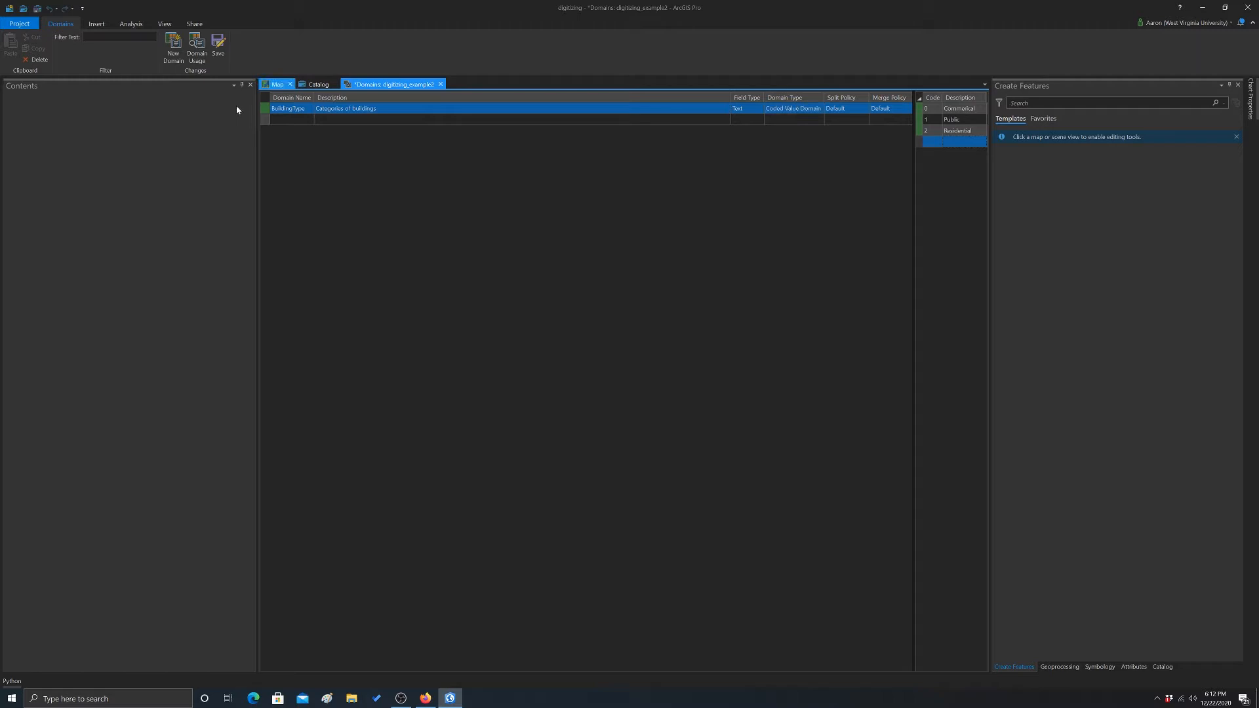
pyautogui.click(219, 46)
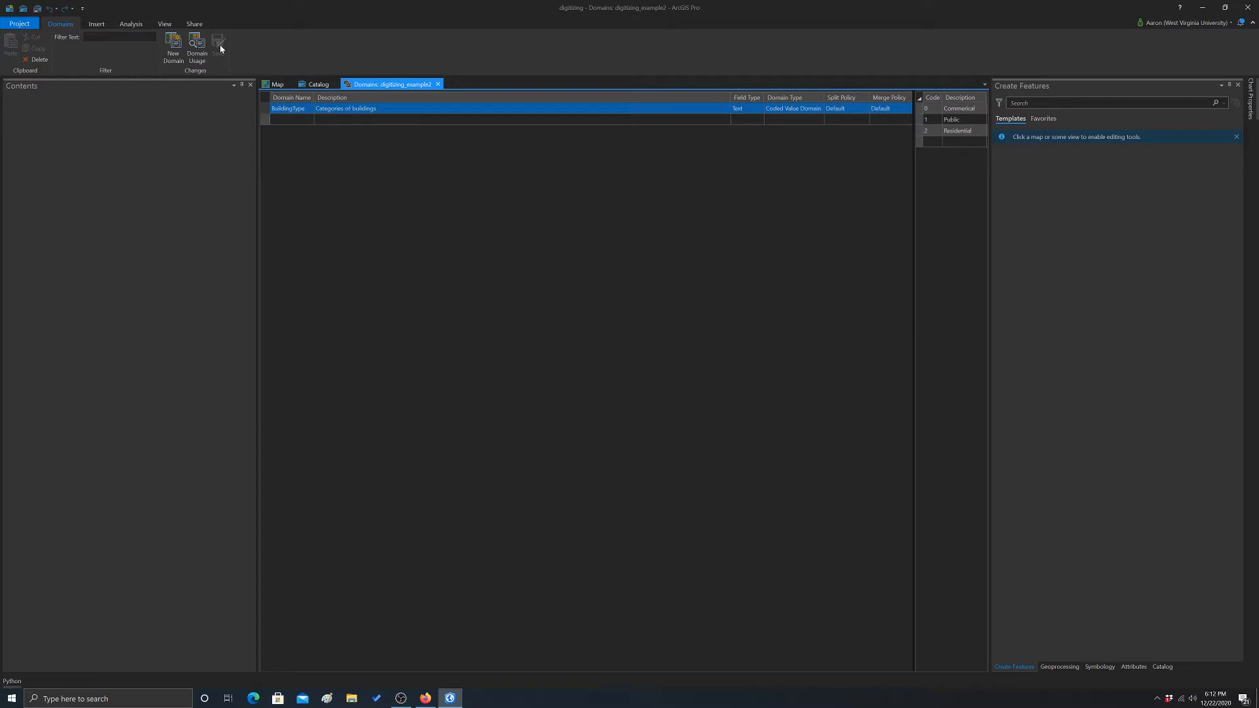
# Add a Condition domain, description 'Condition of structure', field type Short, as a Range Domain.
pyautogui.click(295, 120)
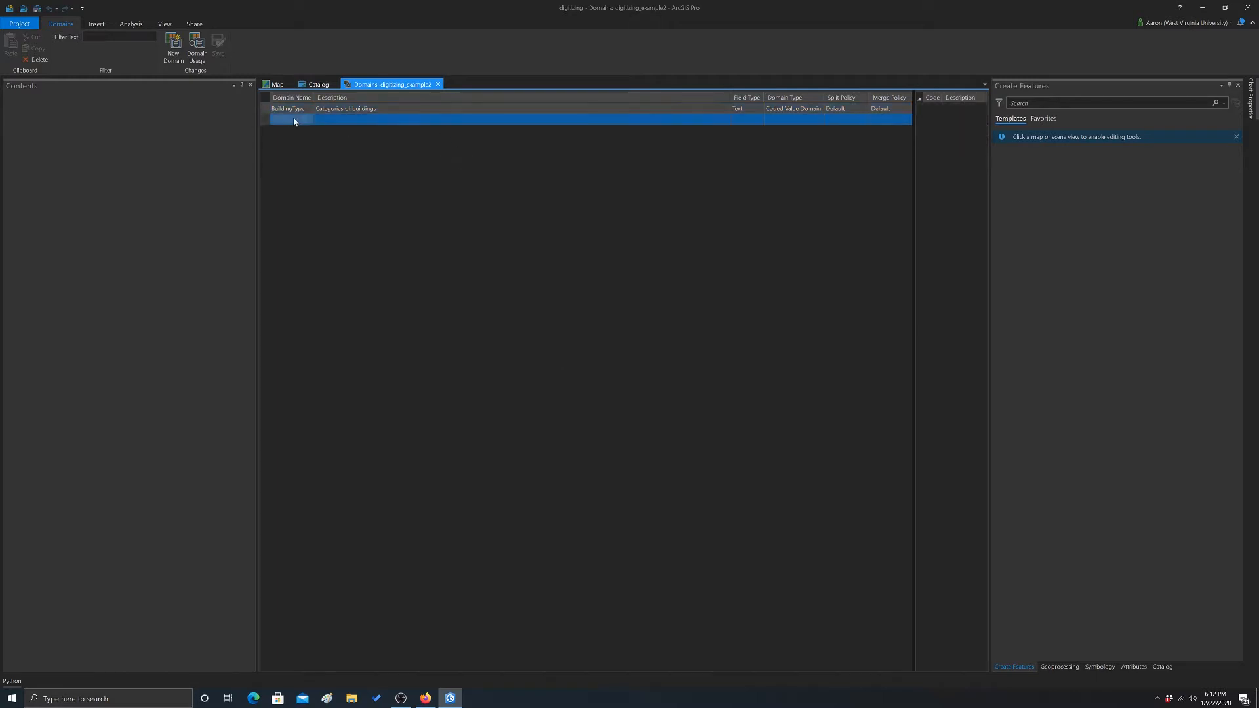
pyautogui.doubleClick(295, 121)
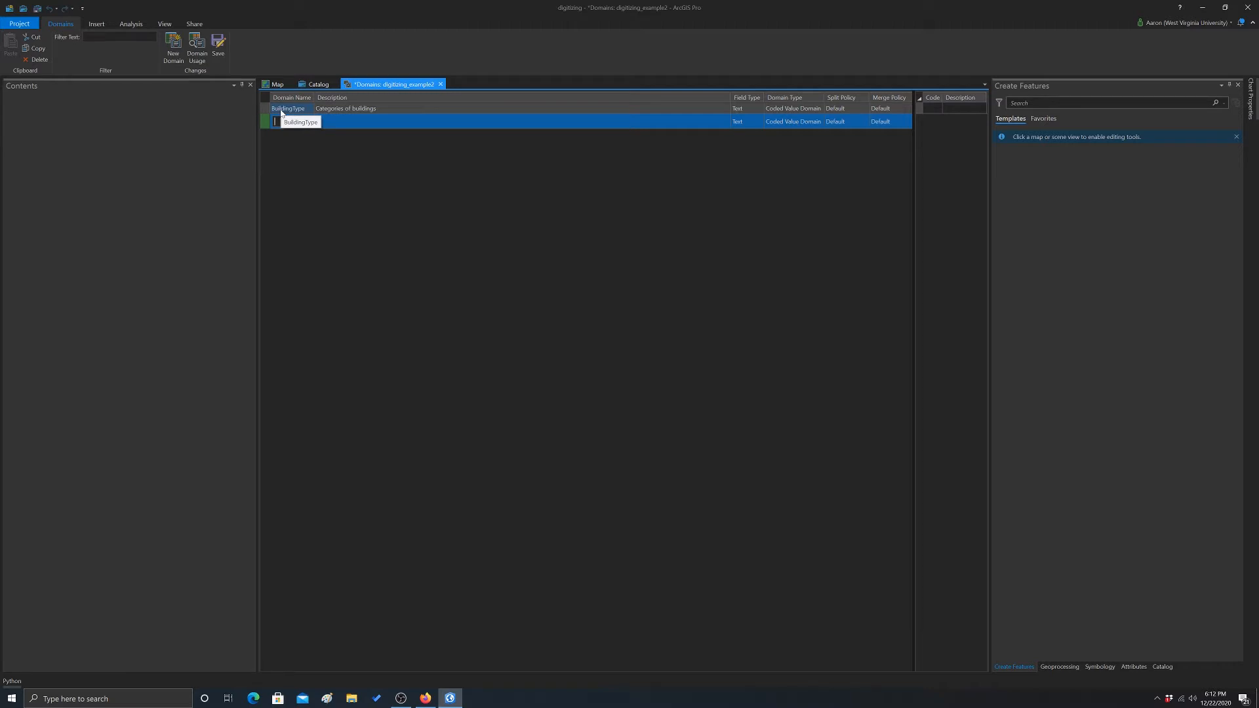
pyautogui.write('Condition')
pyautogui.write('on')
pyautogui.doubleClick(364, 121)
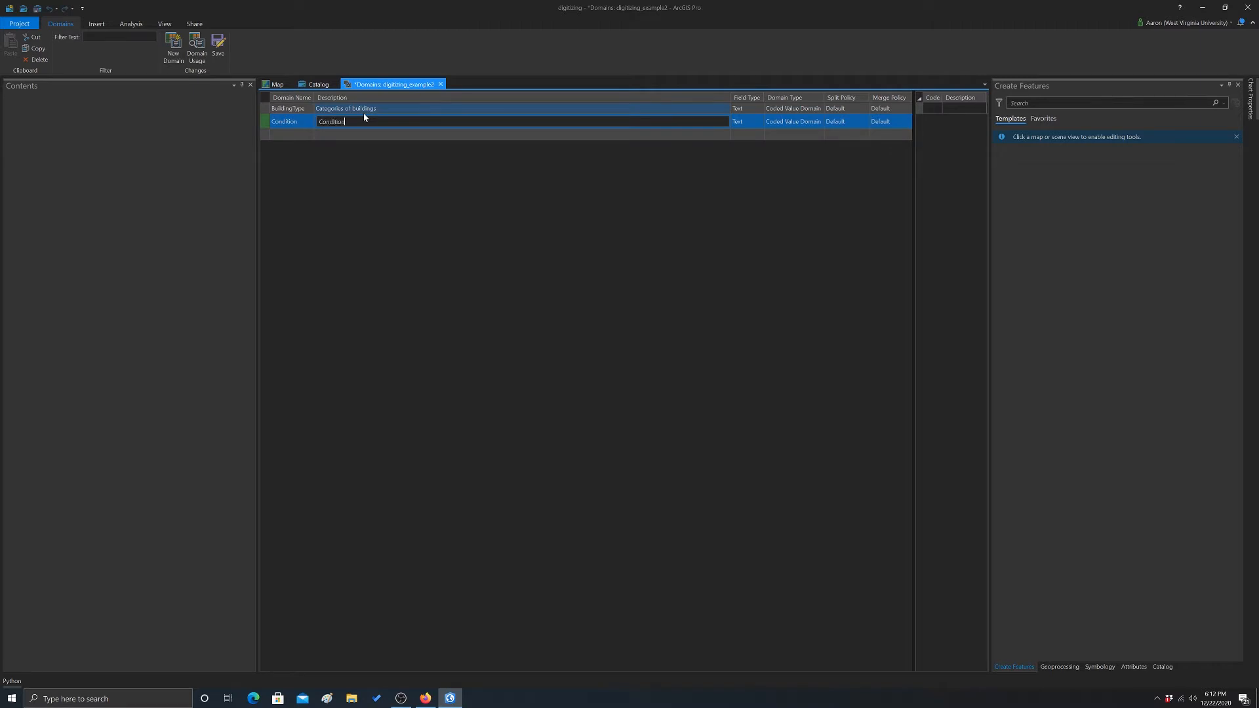
pyautogui.write(' of structure')
pyautogui.click(746, 122)
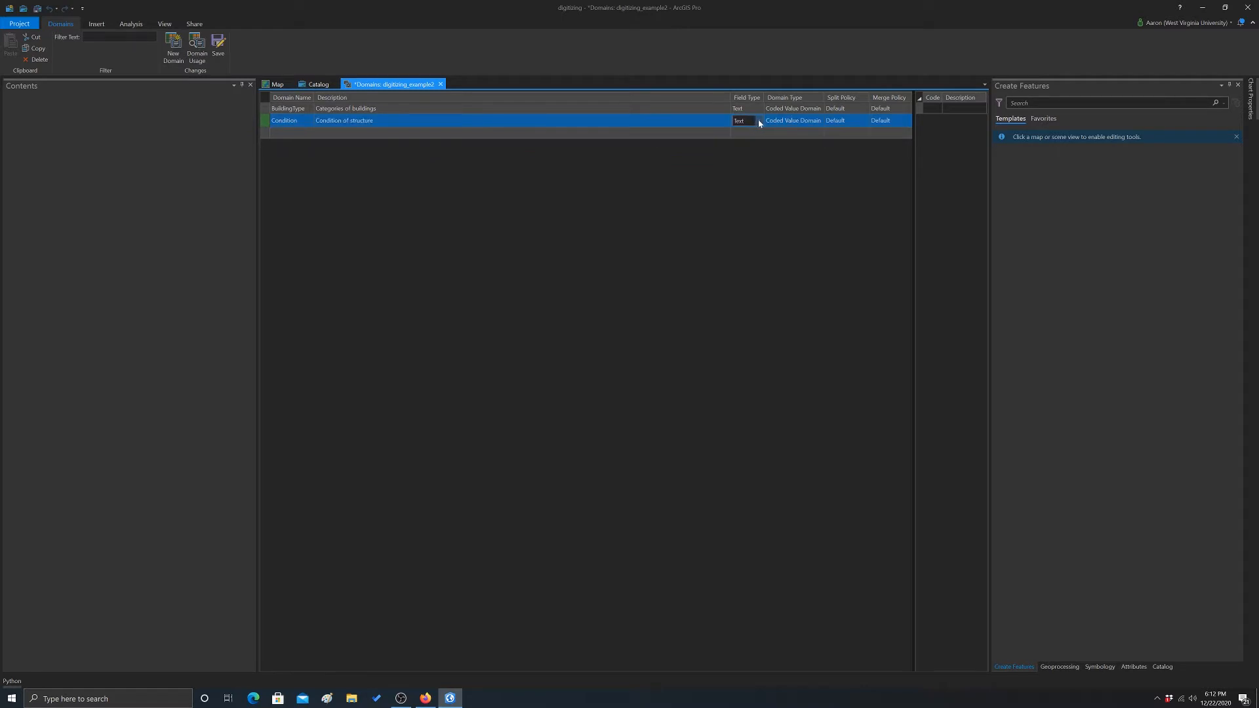
pyautogui.click(757, 122)
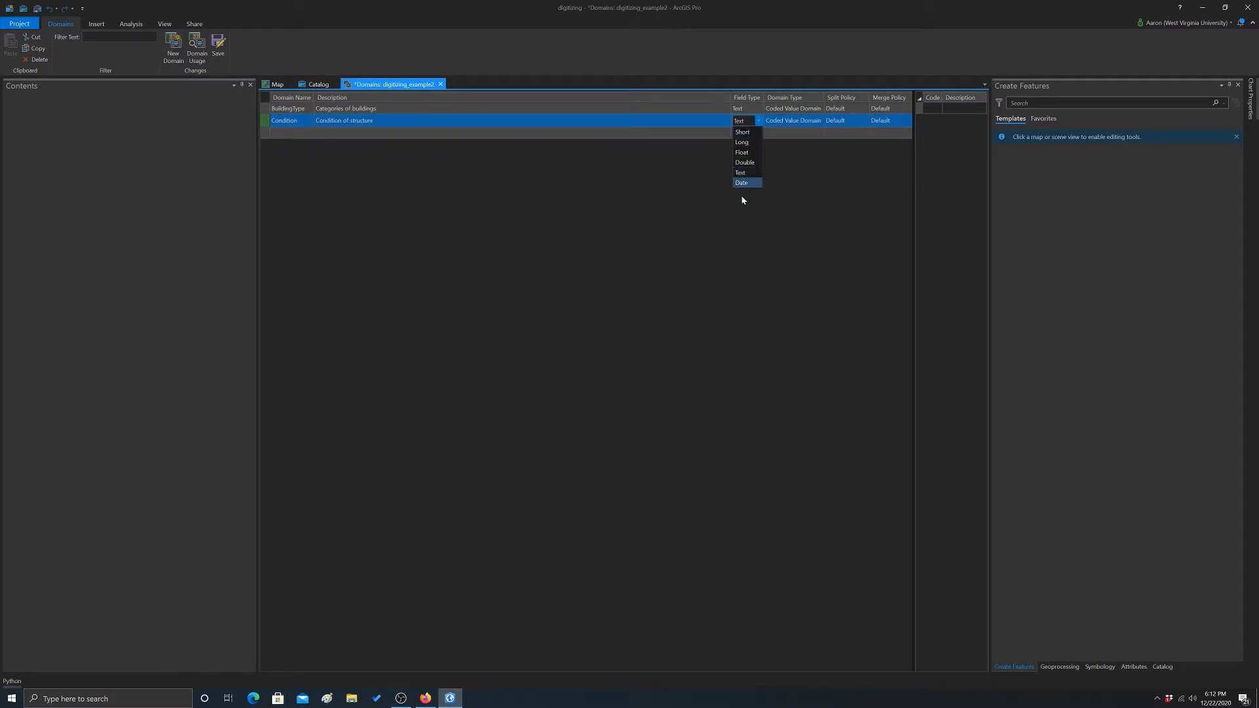
pyautogui.click(746, 133)
pyautogui.click(792, 121)
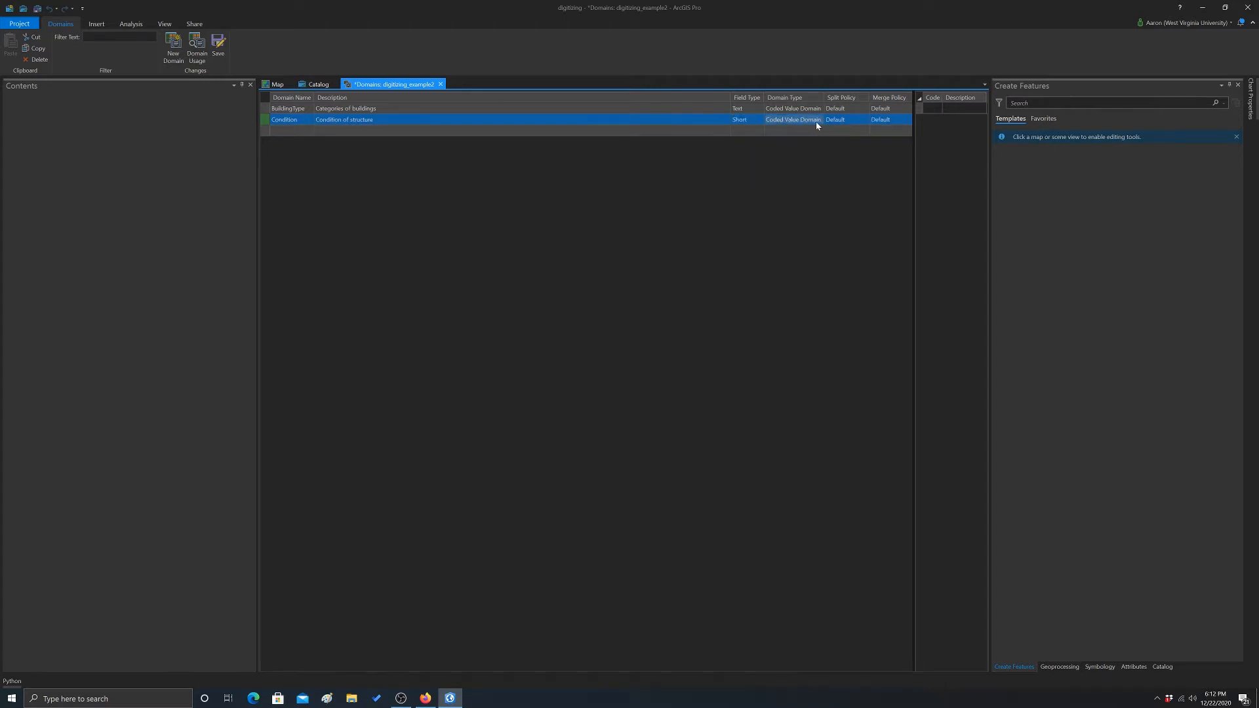
pyautogui.click(821, 120)
pyautogui.click(794, 140)
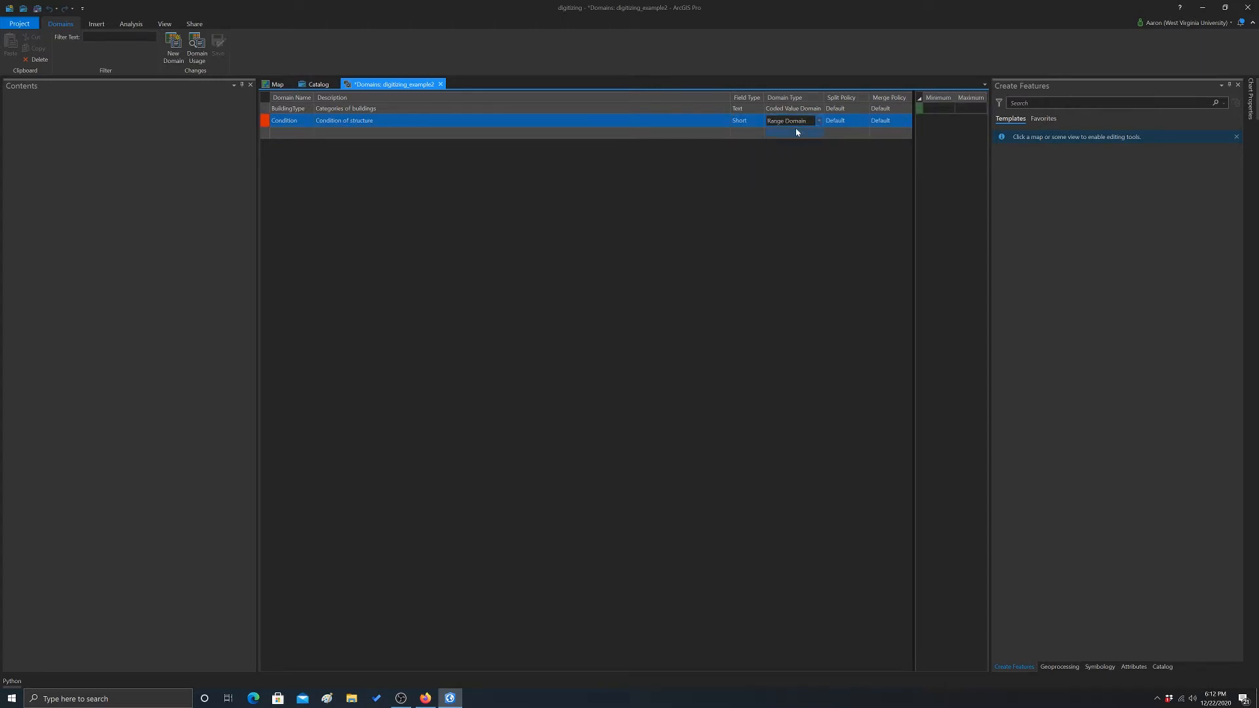
# Set the Condition range minimum 0 and maximum 5 and save the domain.
pyautogui.click(934, 109)
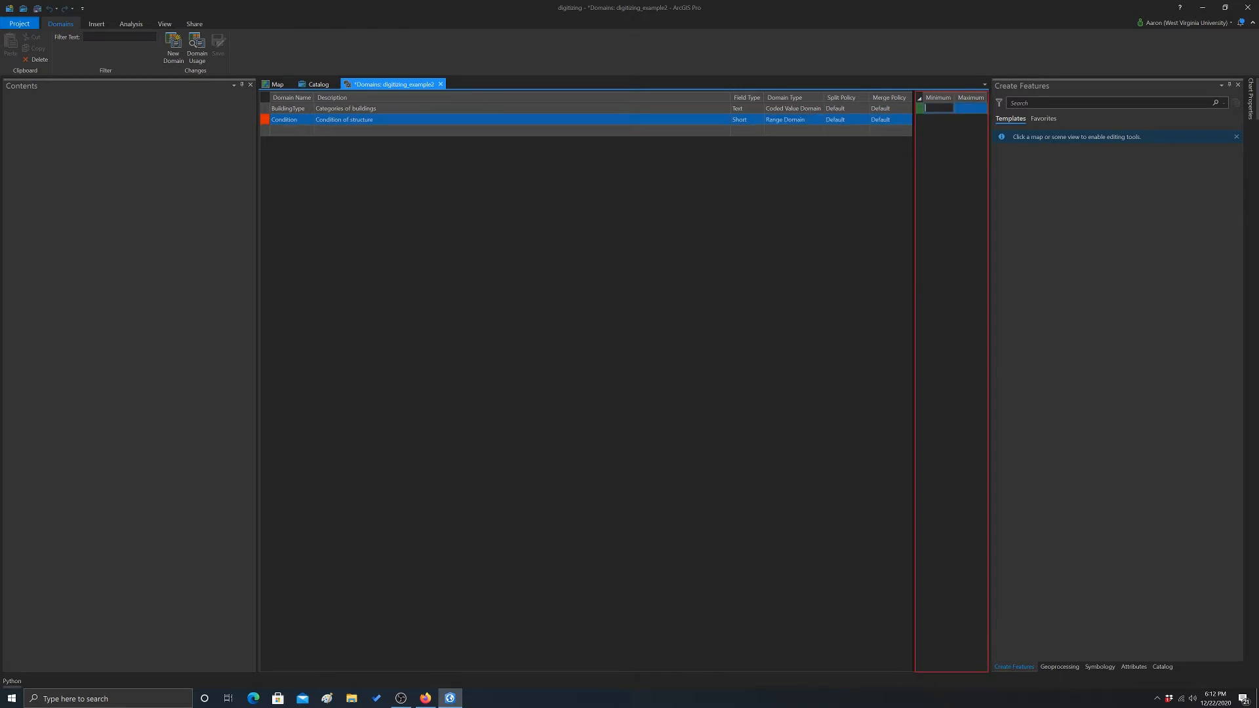
pyautogui.write('0')
pyautogui.press('Tab')
pyautogui.write('5')
pyautogui.click(865, 125)
pyautogui.click(219, 42)
# Create a polygon feature class buildings, alias Buildings, Z values off, and advance to fields.
pyautogui.click(437, 85)
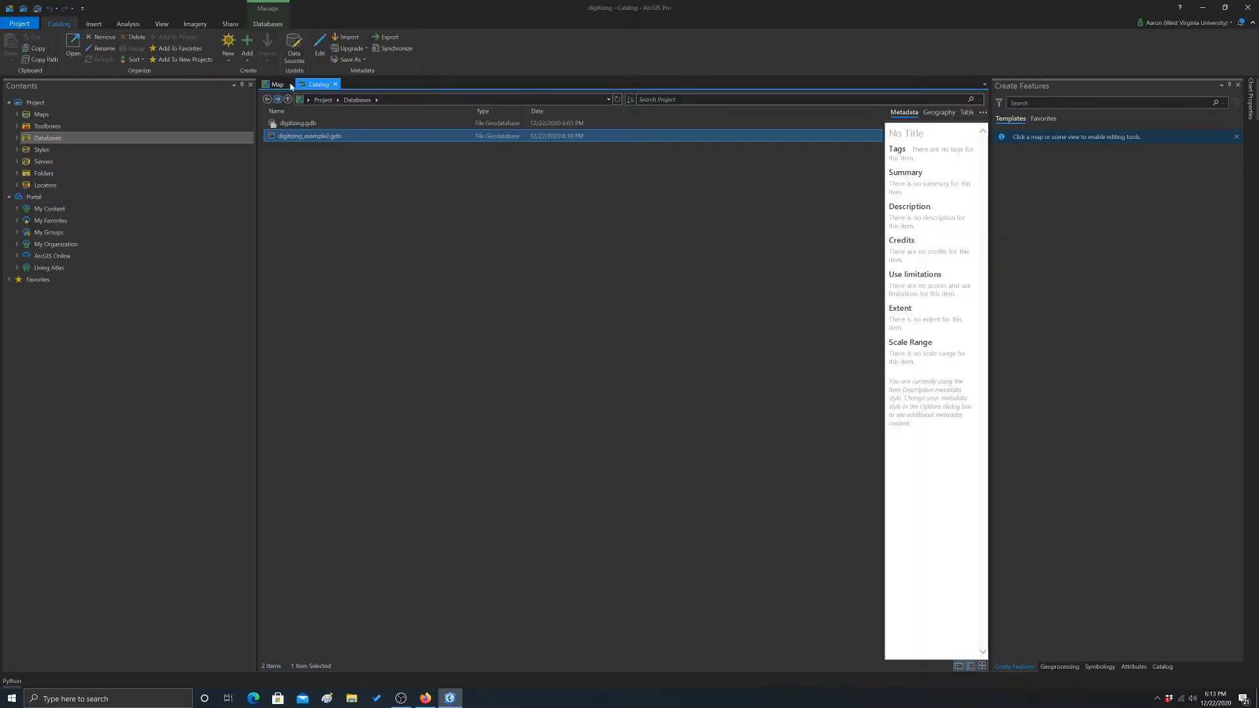
pyautogui.doubleClick(286, 136)
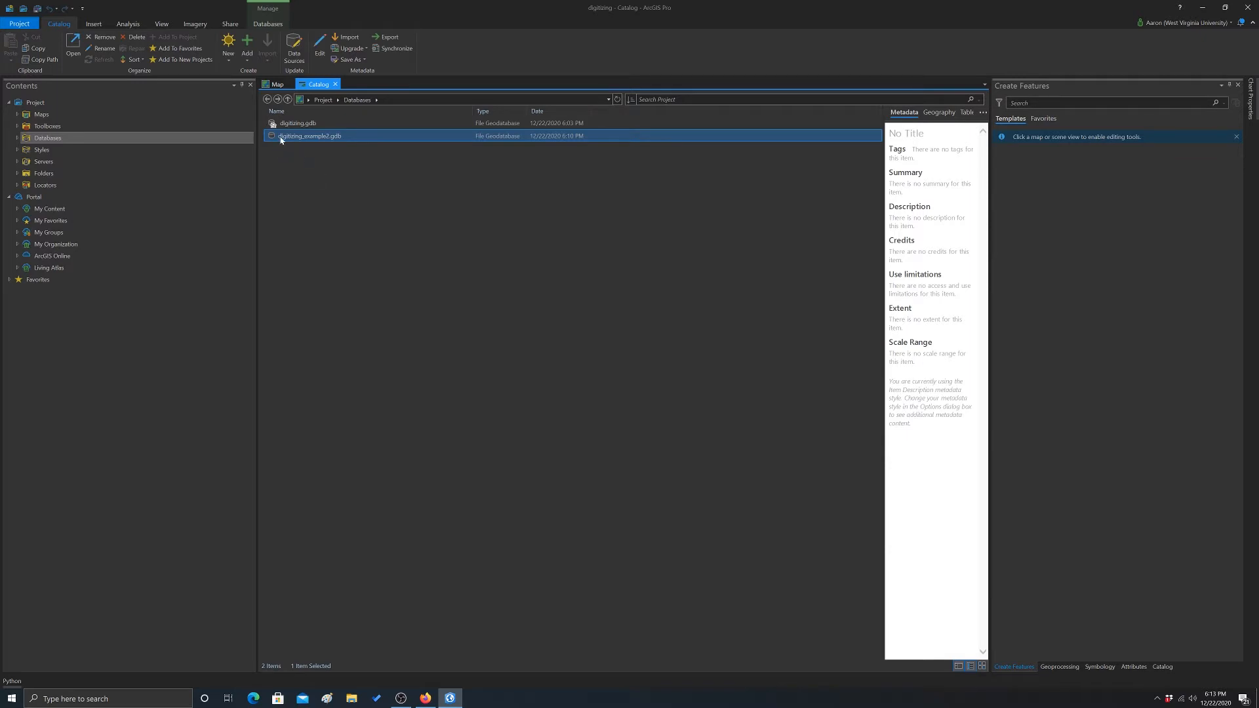
pyautogui.rightClick(337, 161)
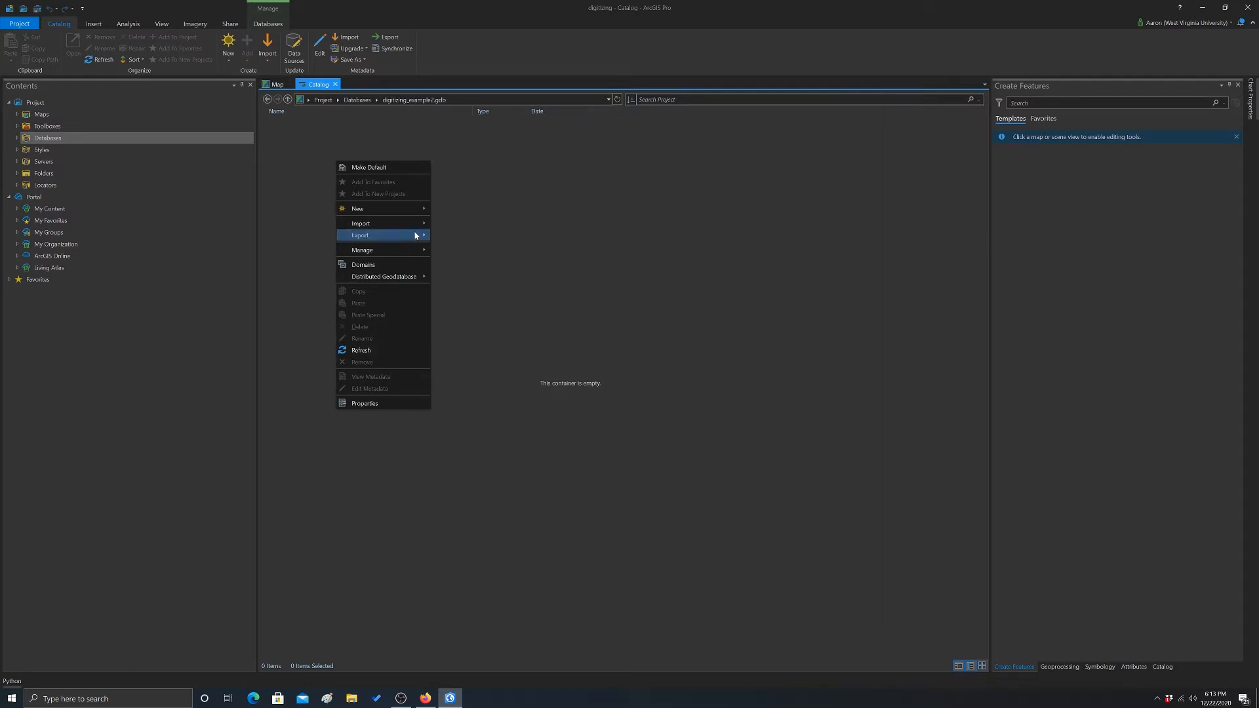
pyautogui.moveTo(358, 208)
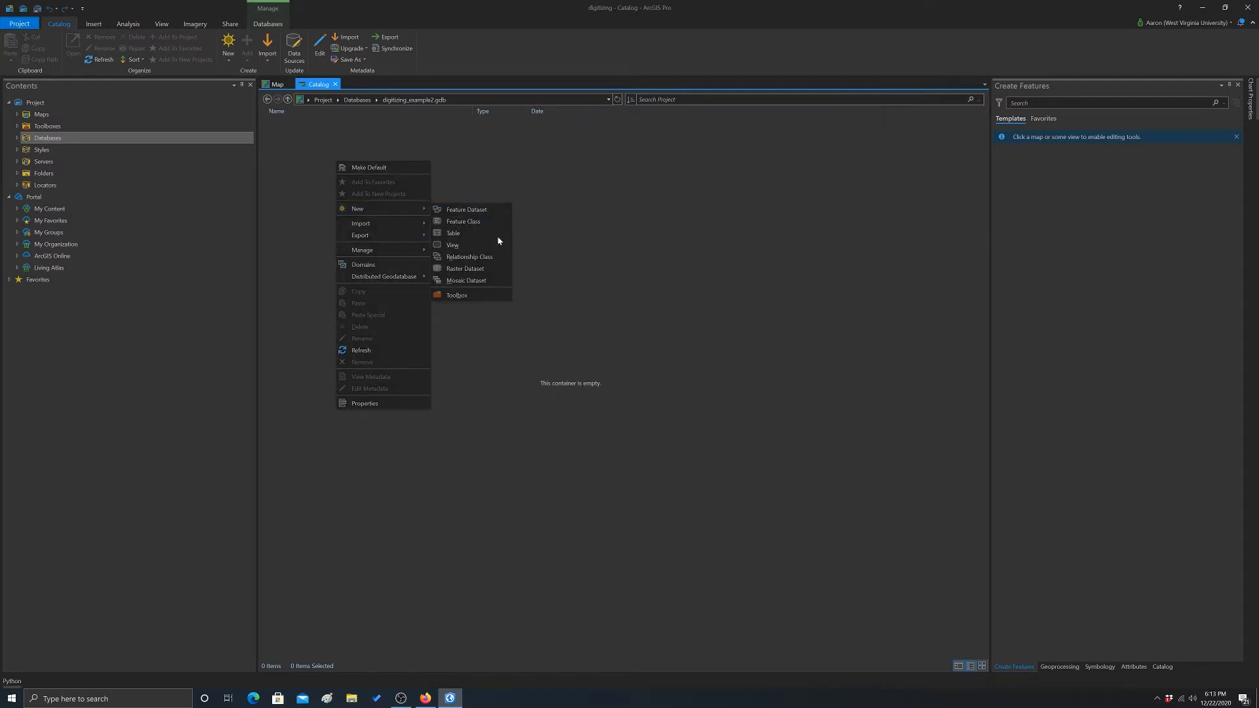
pyautogui.click(475, 224)
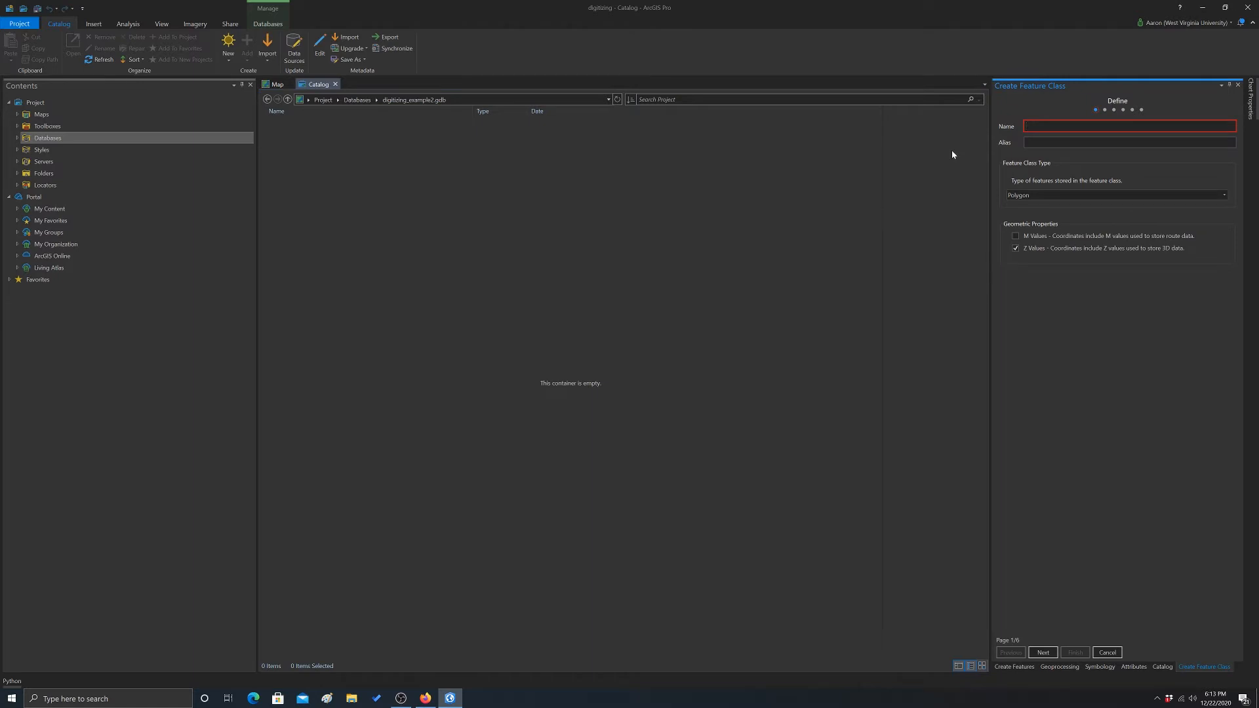
pyautogui.write('bu')
pyautogui.write('ildings')
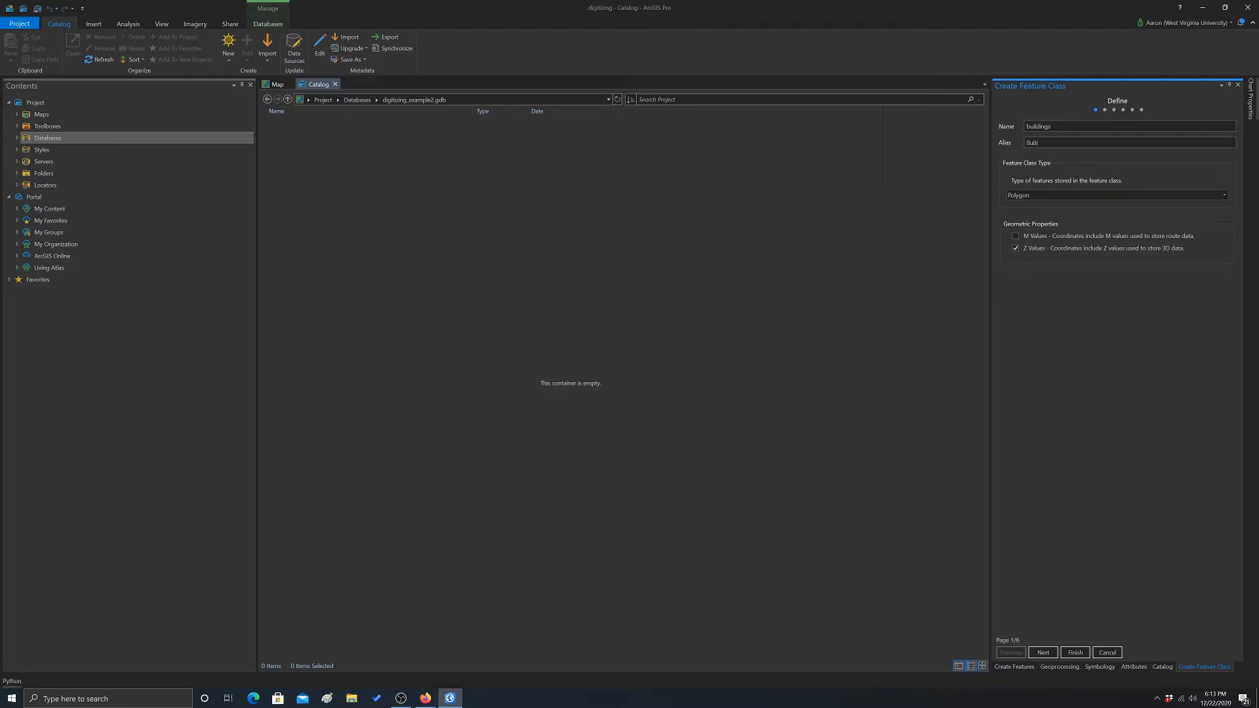
pyautogui.write('ildings')
pyautogui.click(1016, 248)
pyautogui.click(1049, 655)
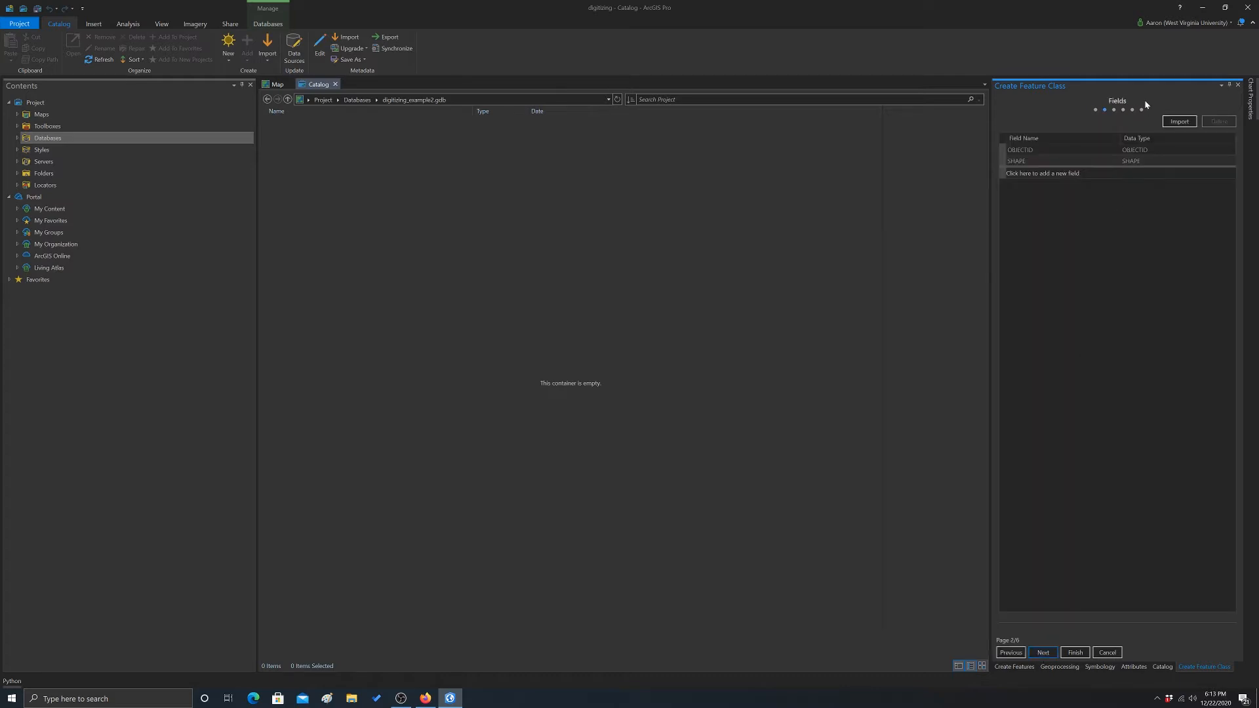
# Add a Text field Type and a Short Integer field Condition, then continue to spatial reference.
pyautogui.click(1042, 174)
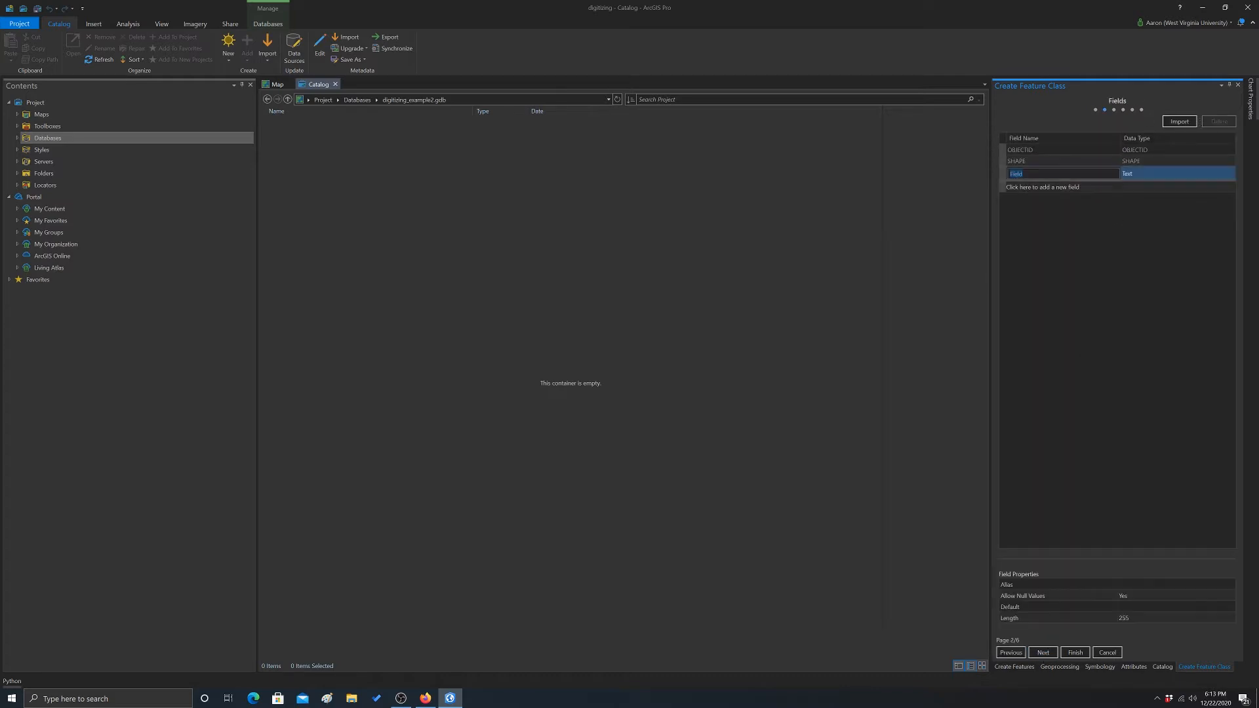
pyautogui.write('p')
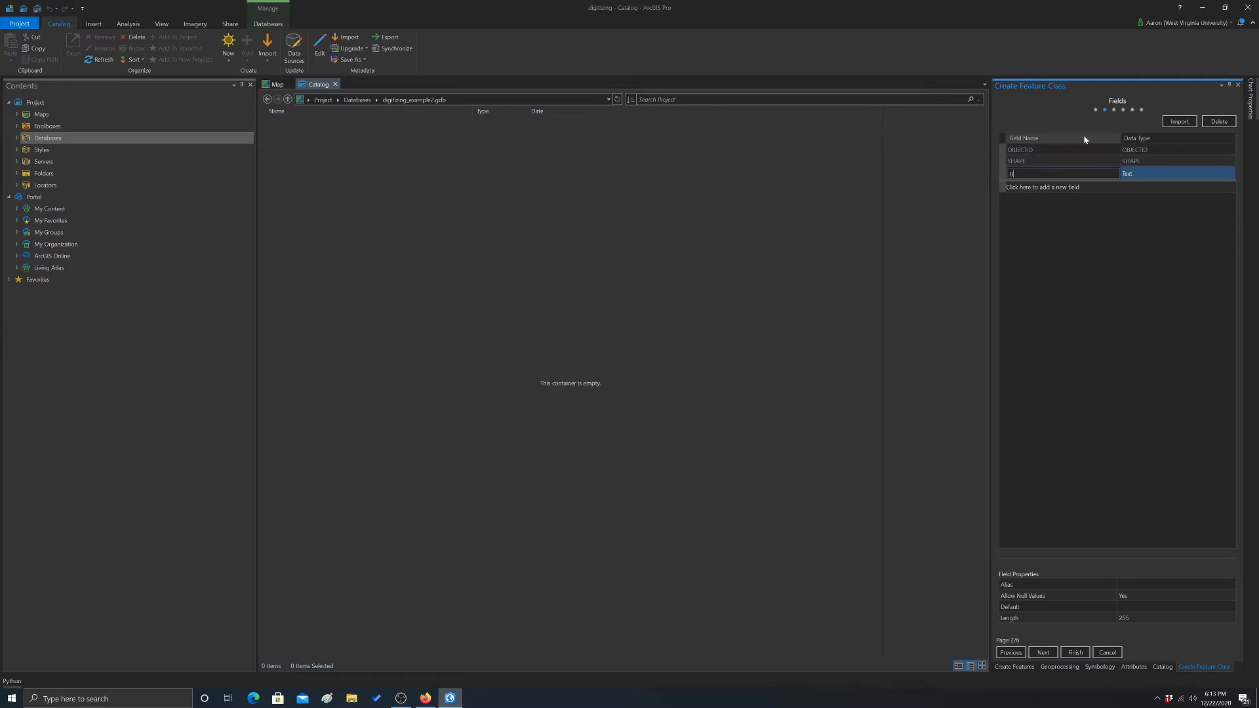
pyautogui.write('ype')
pyautogui.click(1060, 188)
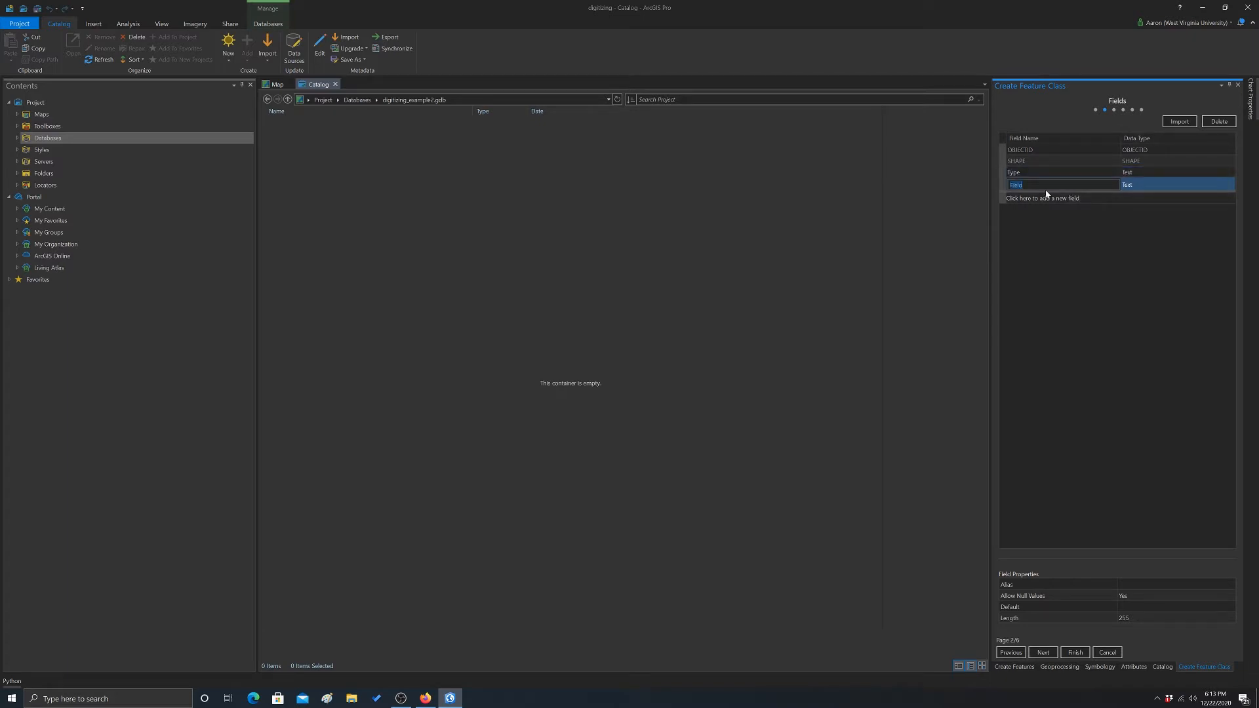
pyautogui.write('Condition')
pyautogui.click(1205, 187)
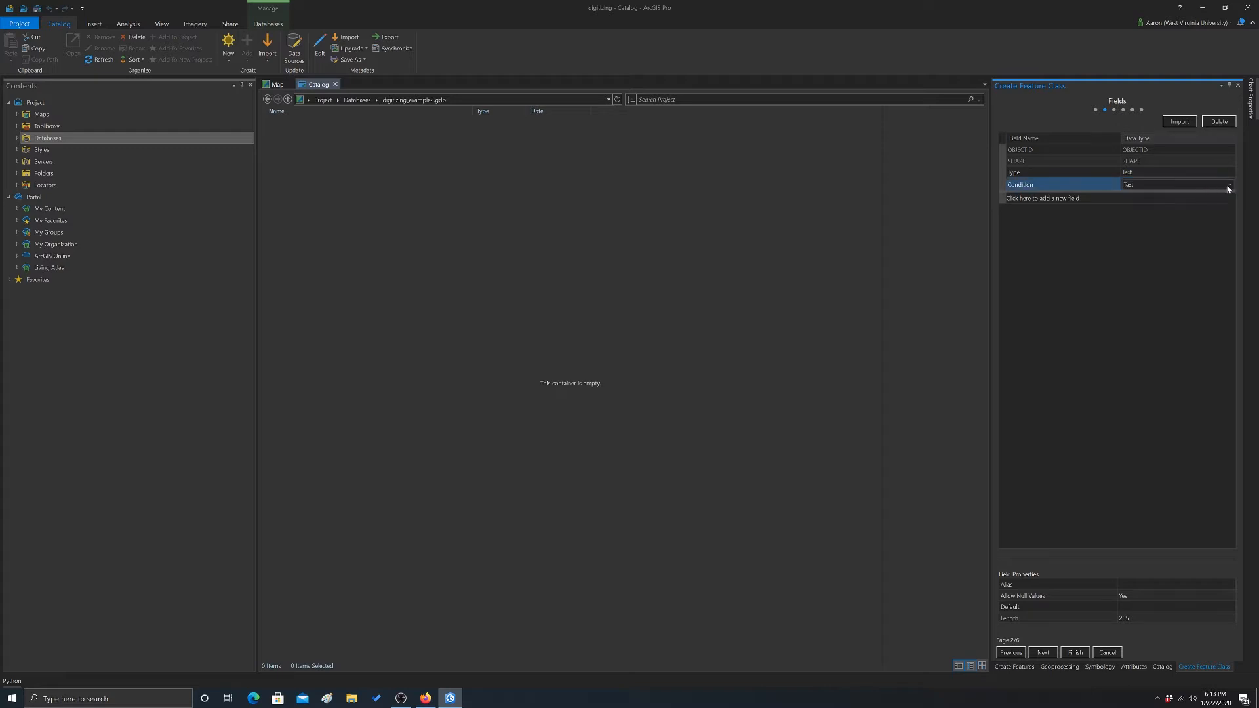
pyautogui.click(1228, 188)
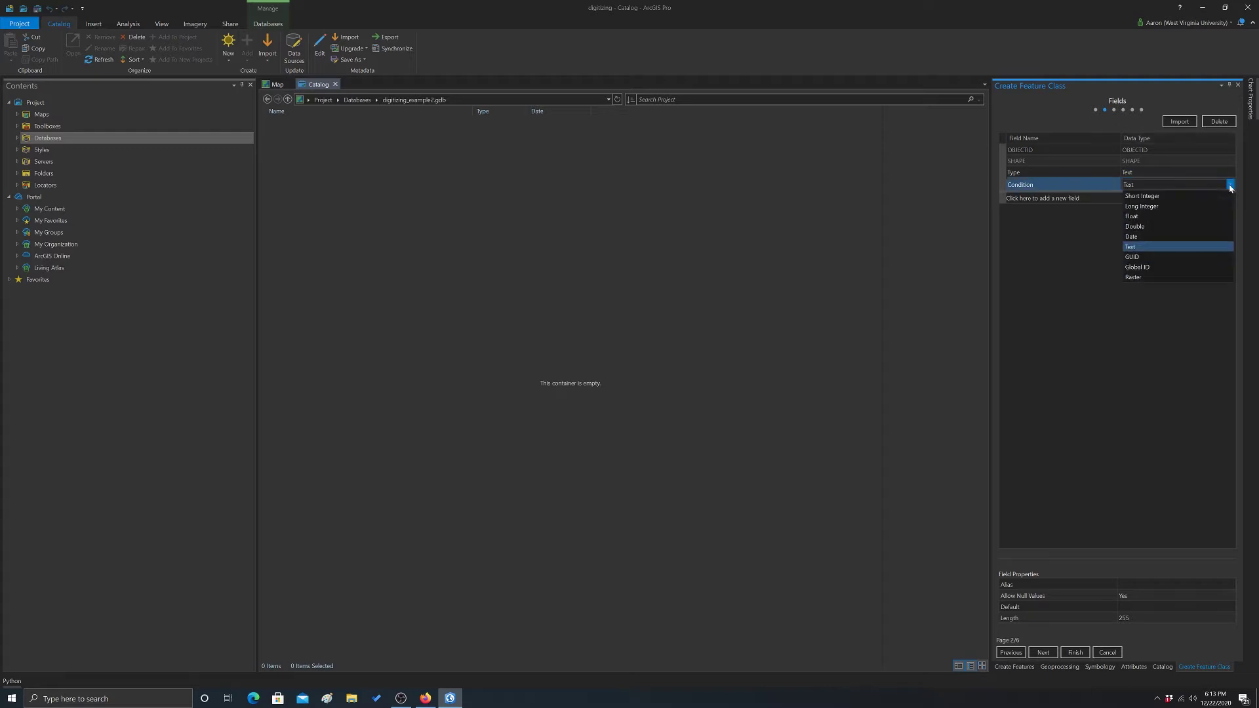
pyautogui.click(1146, 196)
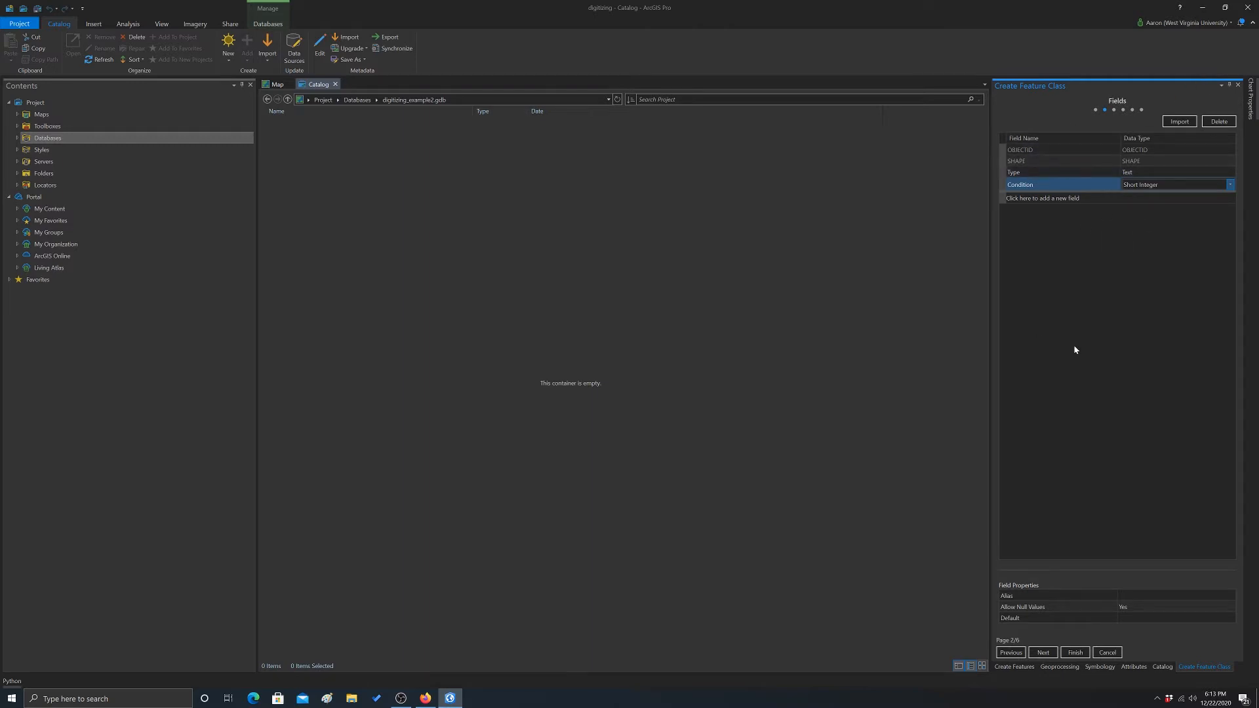
pyautogui.click(1043, 653)
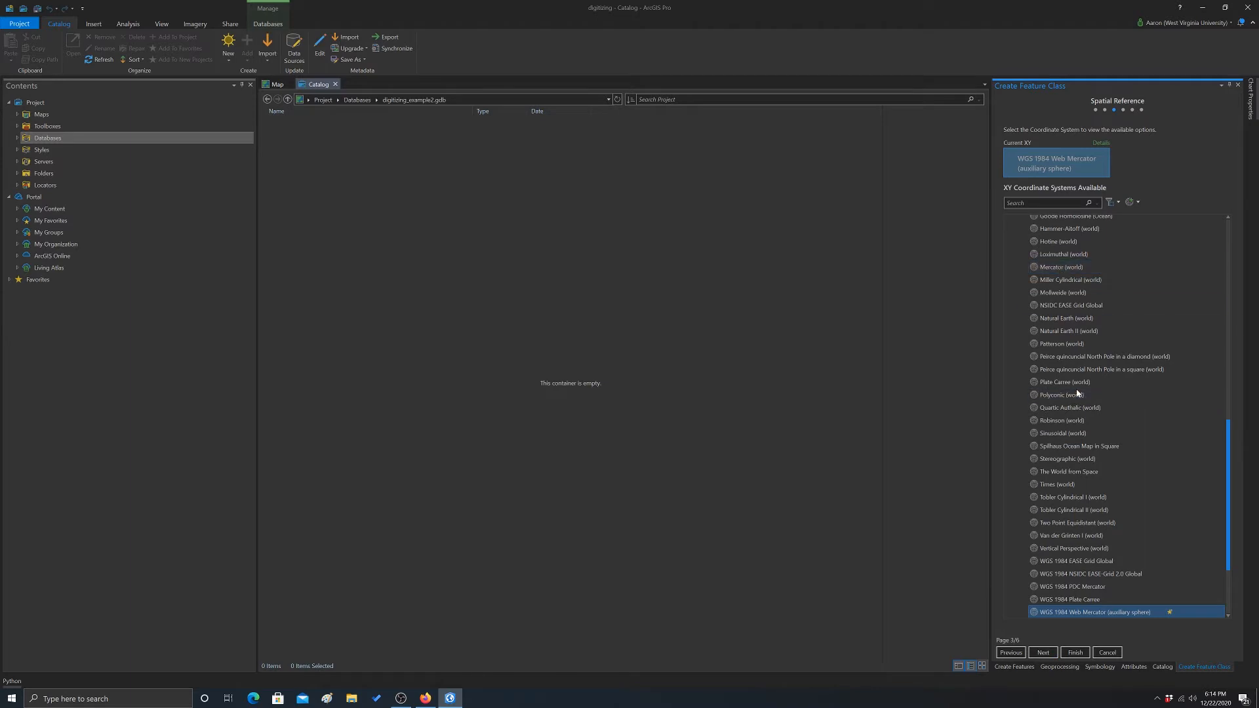
pyautogui.scroll(10, 1102, 371)
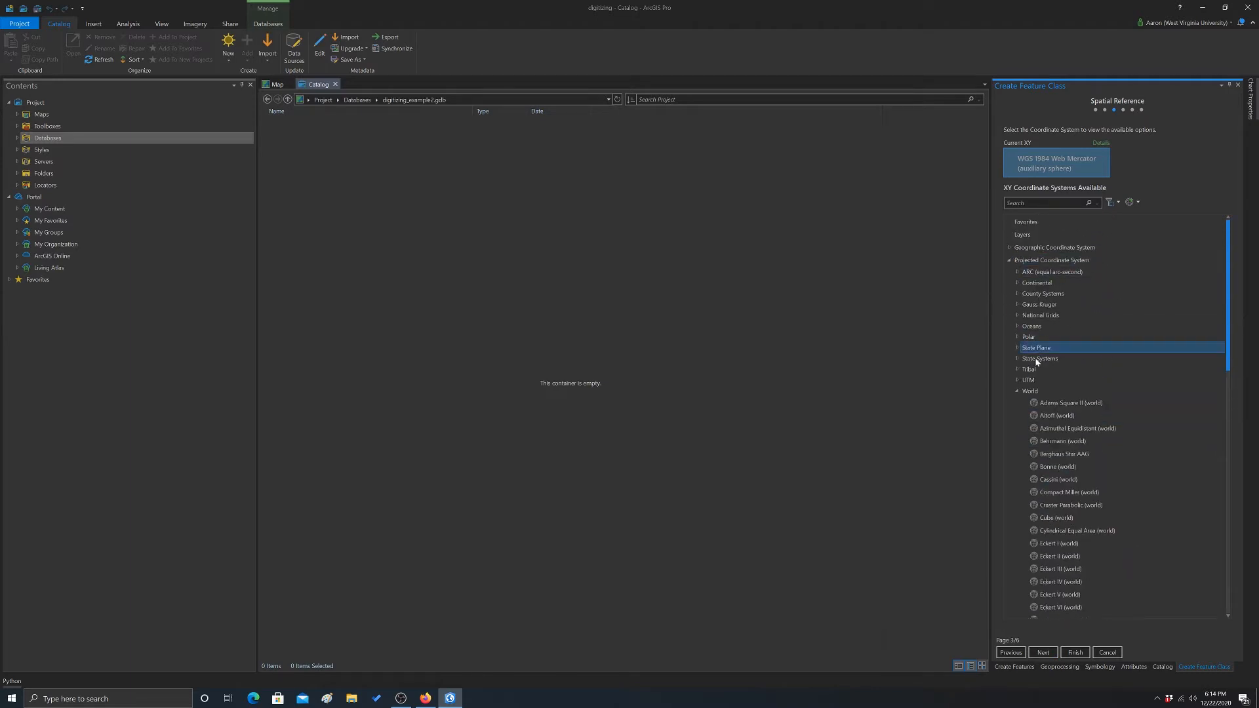
# Choose NAD 1983 UTM Zone 17N under Projected > UTM > NAD 1983 and continue.
pyautogui.click(1017, 380)
pyautogui.click(1029, 285)
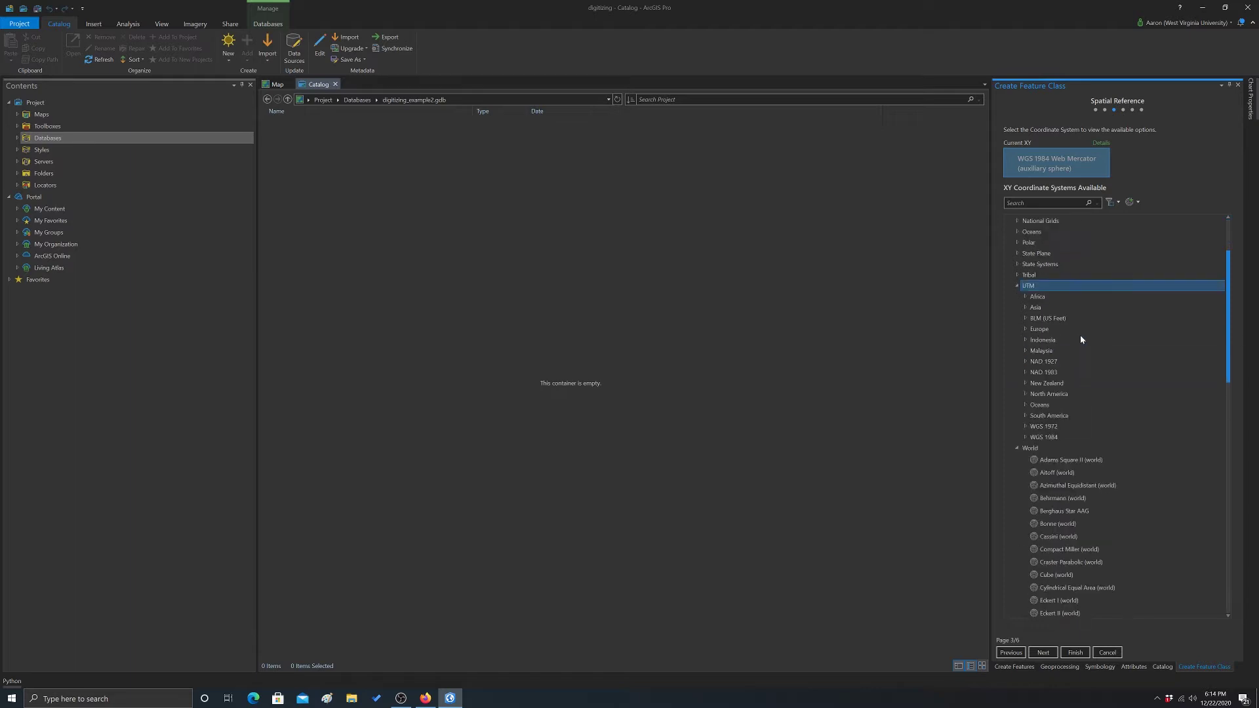
pyautogui.click(1024, 372)
pyautogui.scroll(-5, 1082, 372)
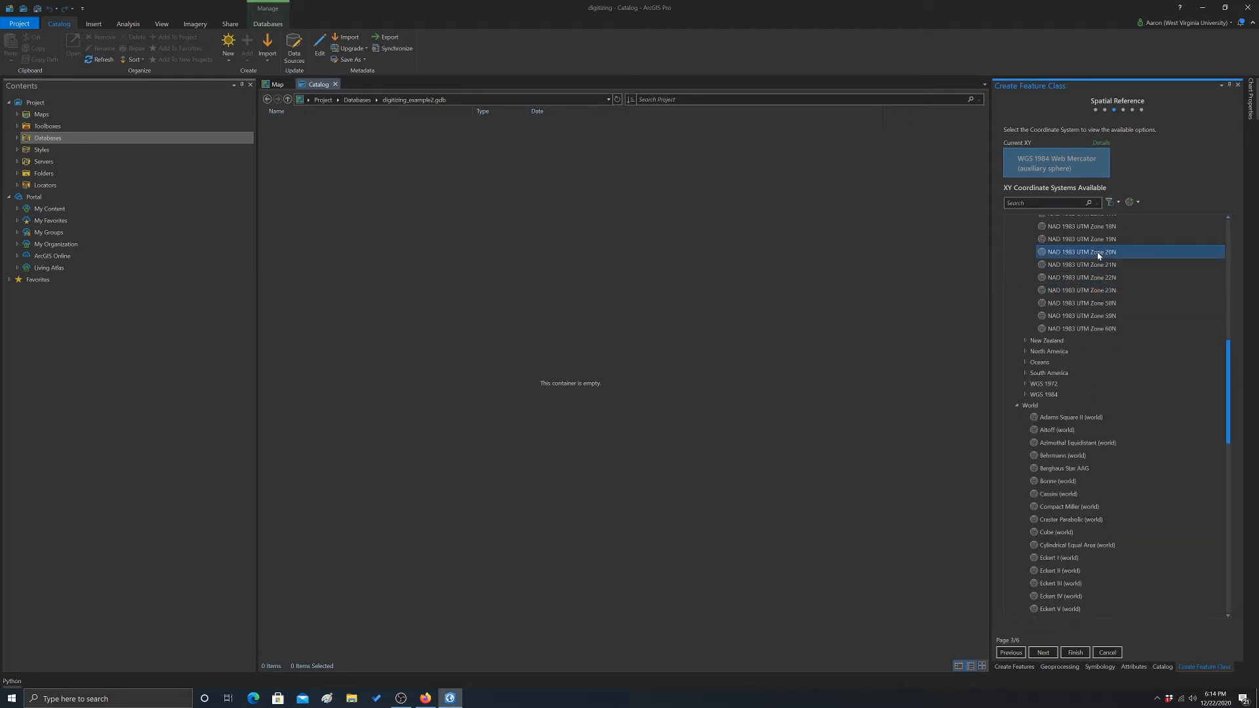
pyautogui.scroll(2, 1083, 351)
pyautogui.click(1100, 288)
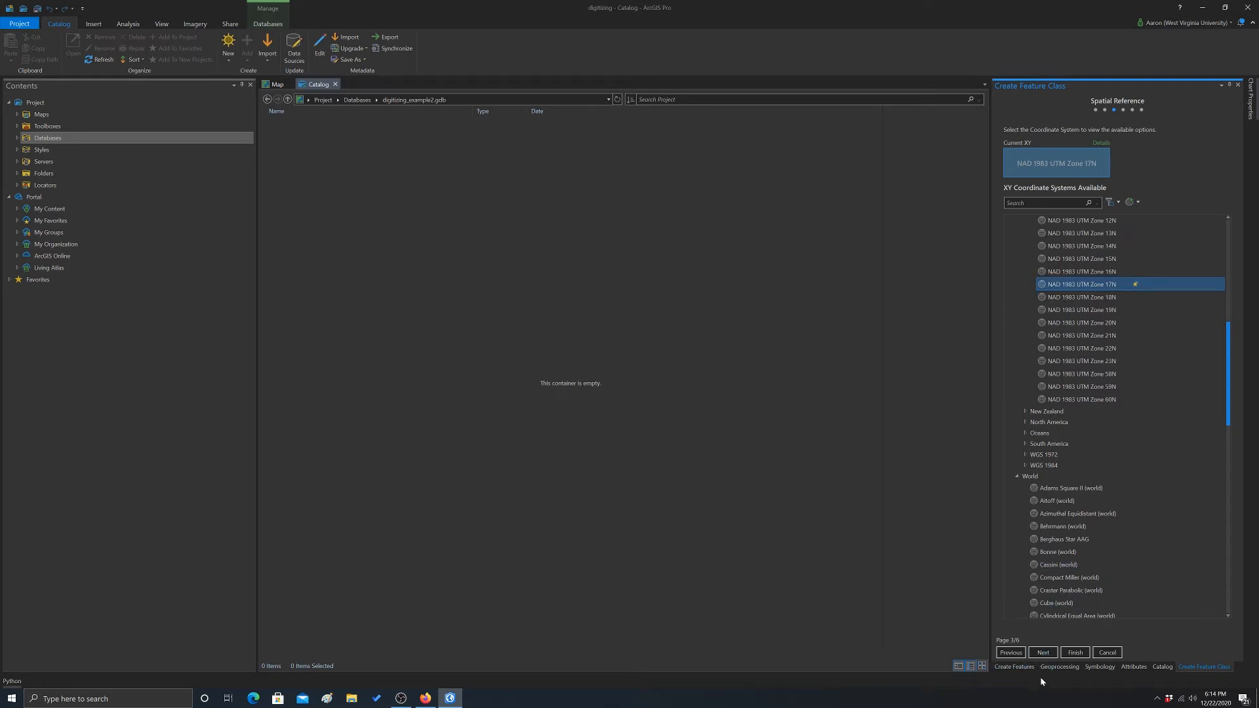
pyautogui.click(1043, 653)
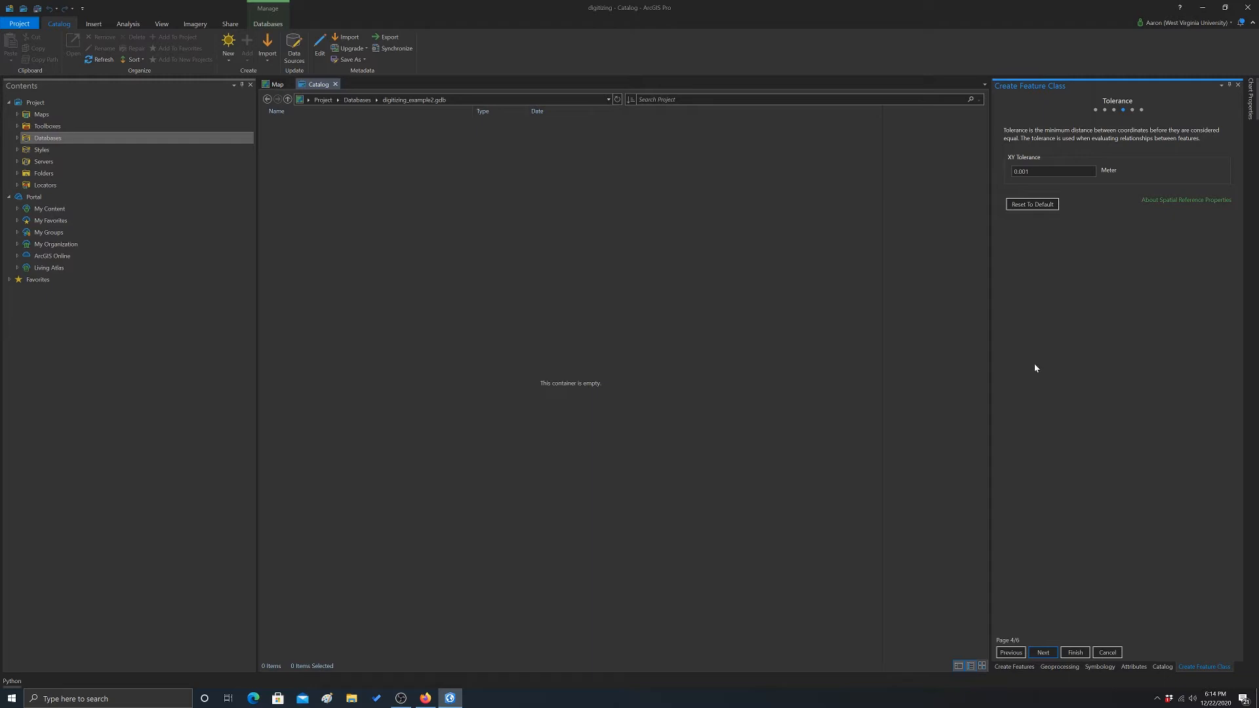
# Accept default tolerance, resolution and storage settings and finish creating buildings.
pyautogui.click(1043, 651)
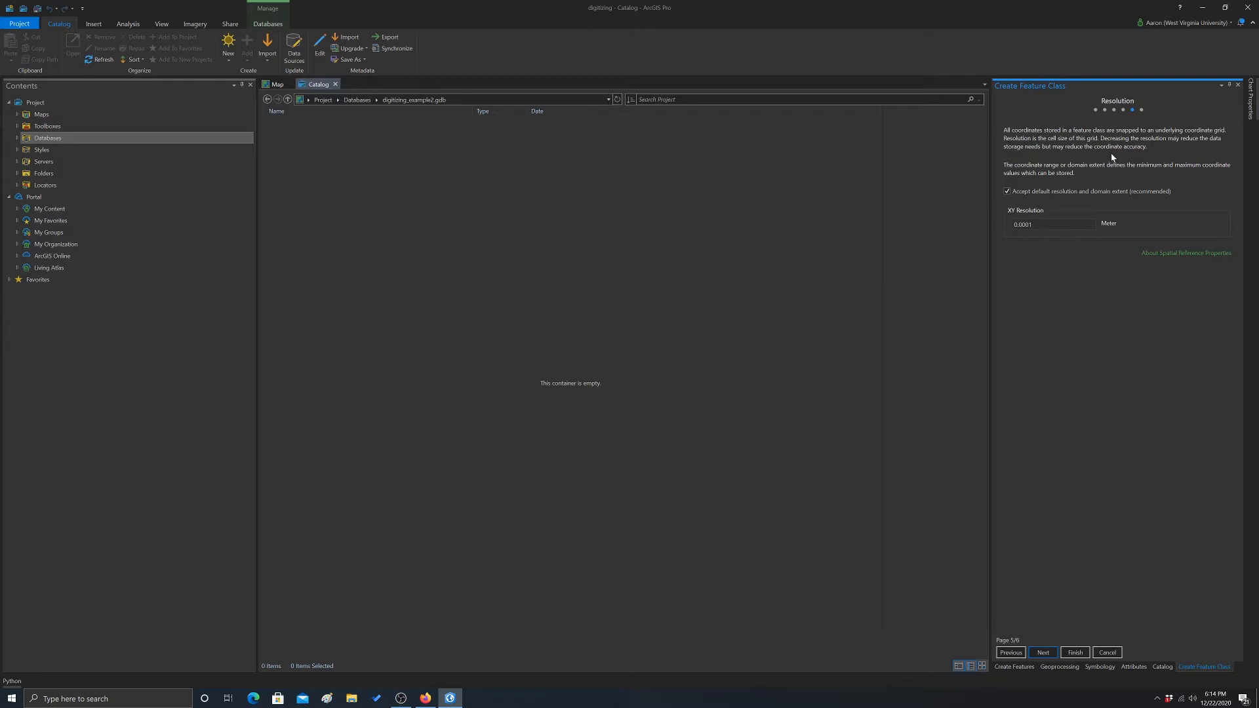
pyautogui.click(1044, 653)
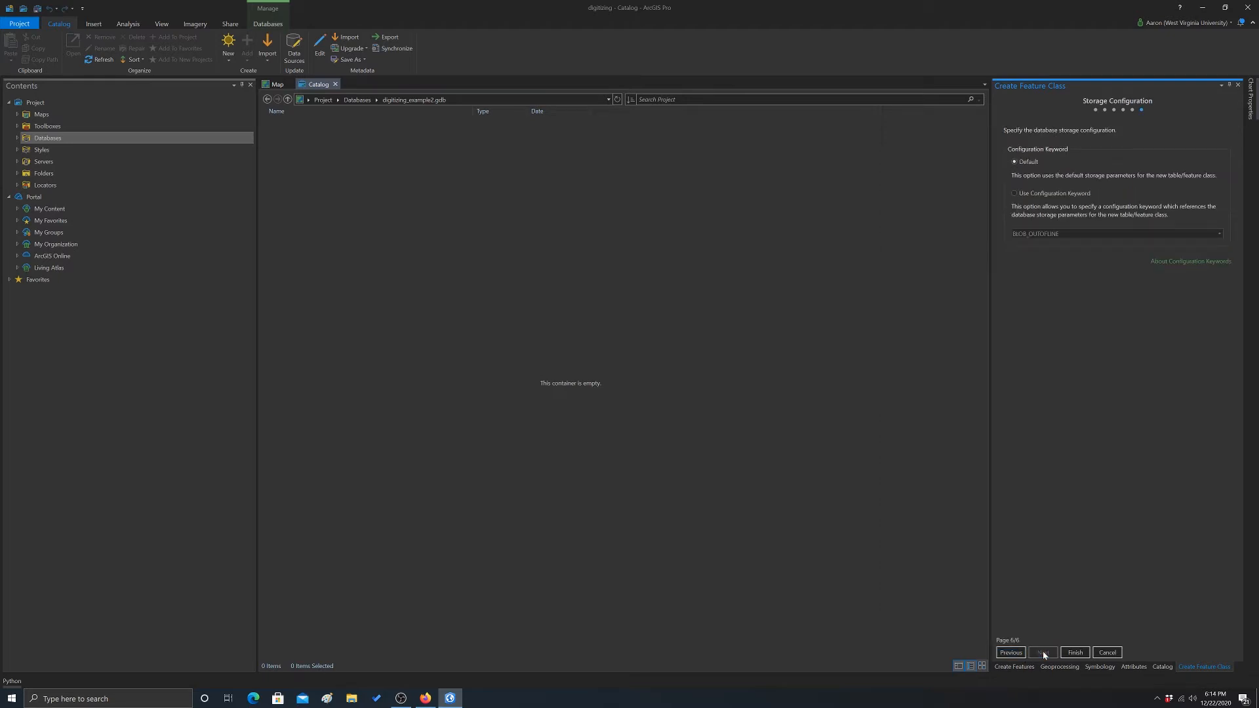
pyautogui.click(1074, 652)
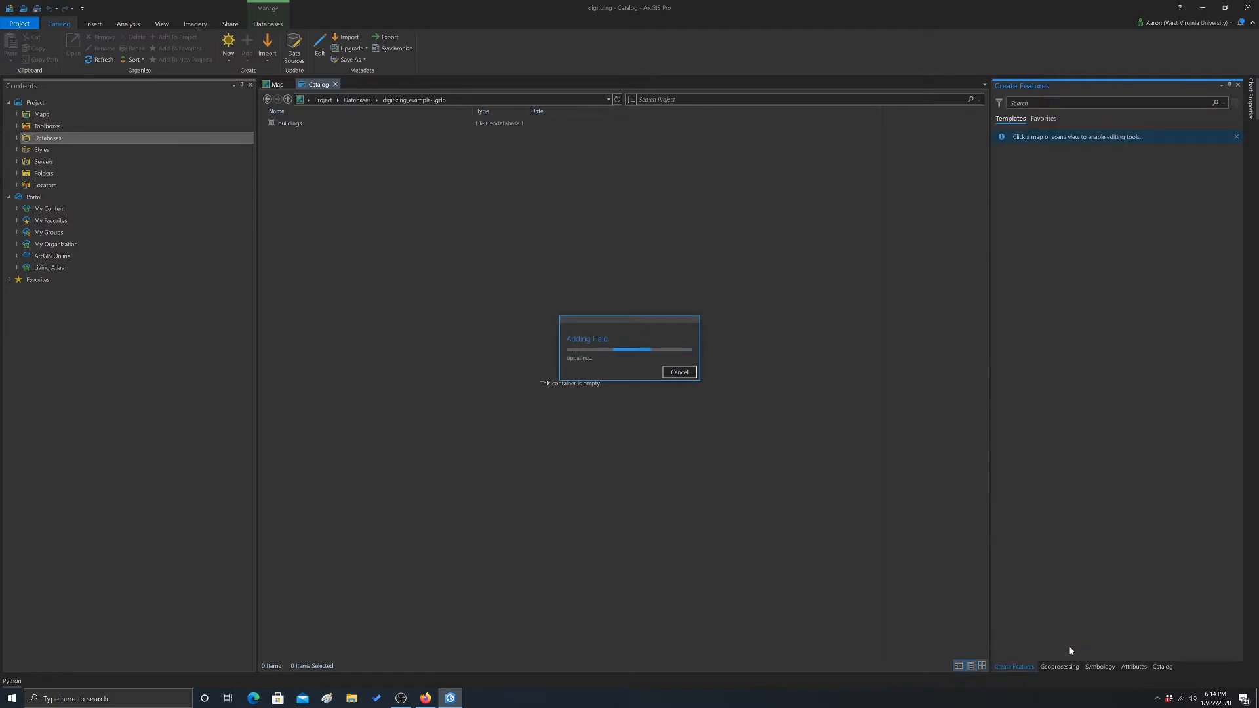
# Open Design > Fields for the buildings feature class from the Catalog view.
pyautogui.click(290, 123)
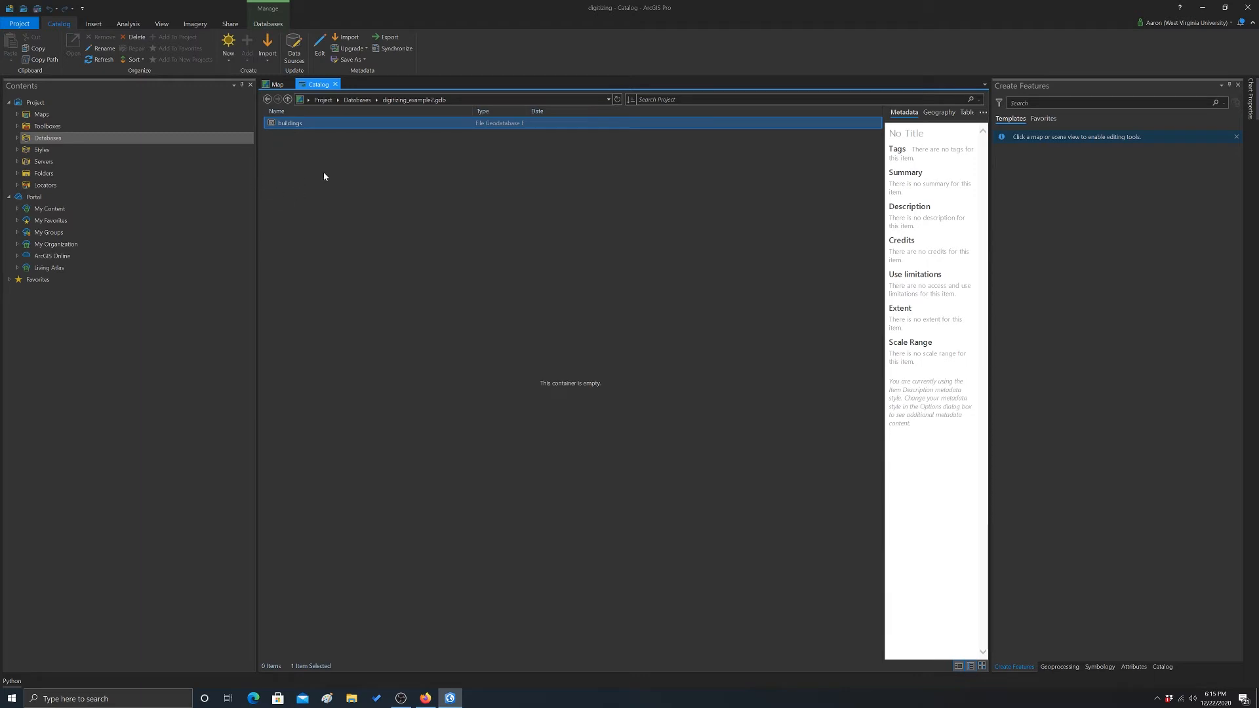
pyautogui.rightClick(281, 125)
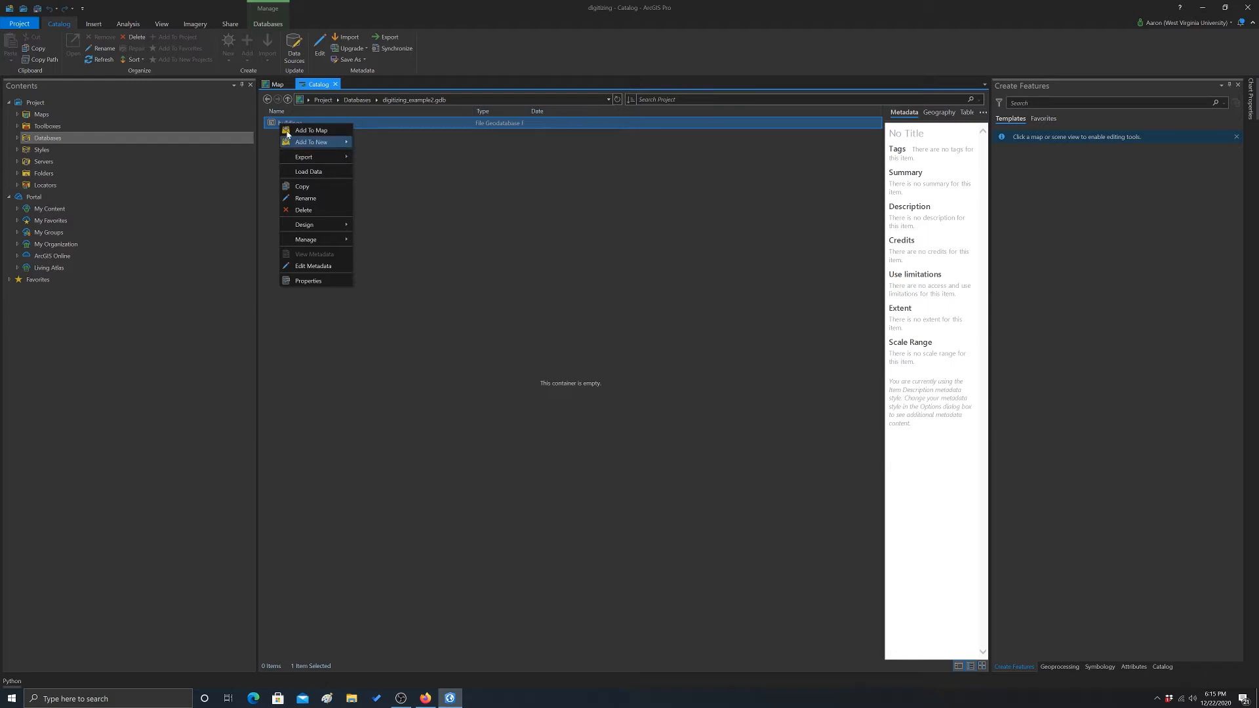
pyautogui.click(281, 124)
pyautogui.rightClick(281, 124)
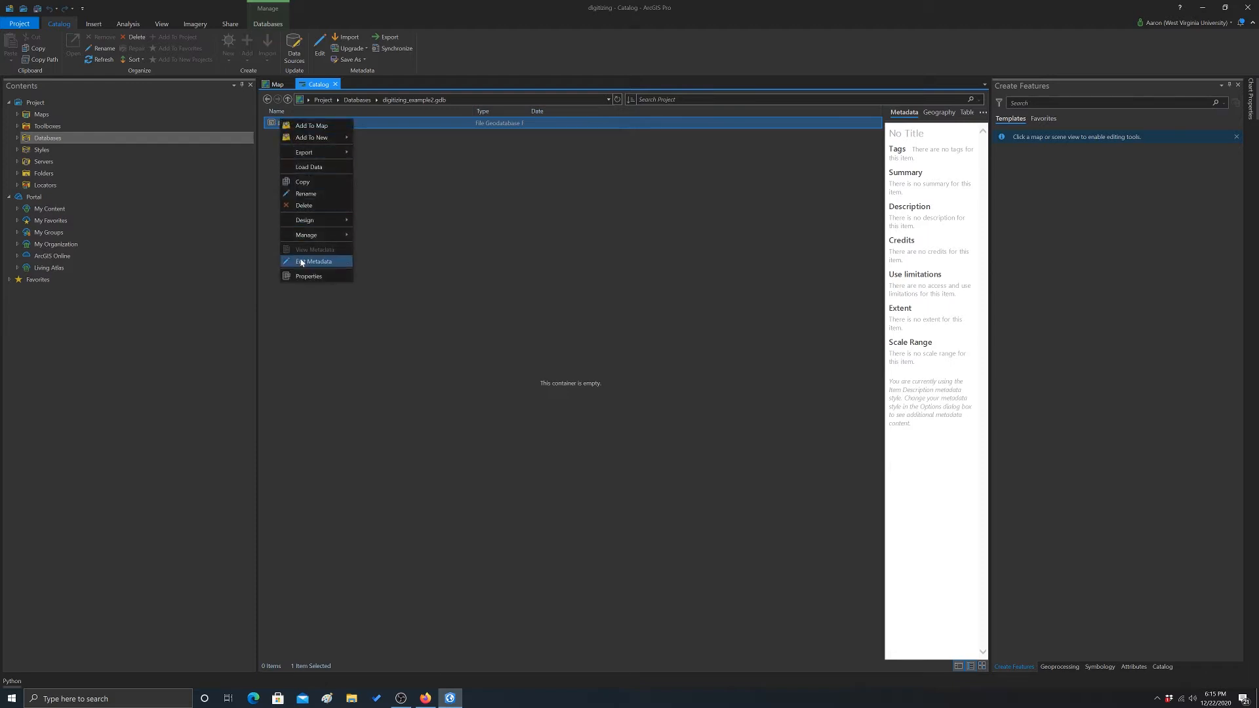
pyautogui.moveTo(304, 224)
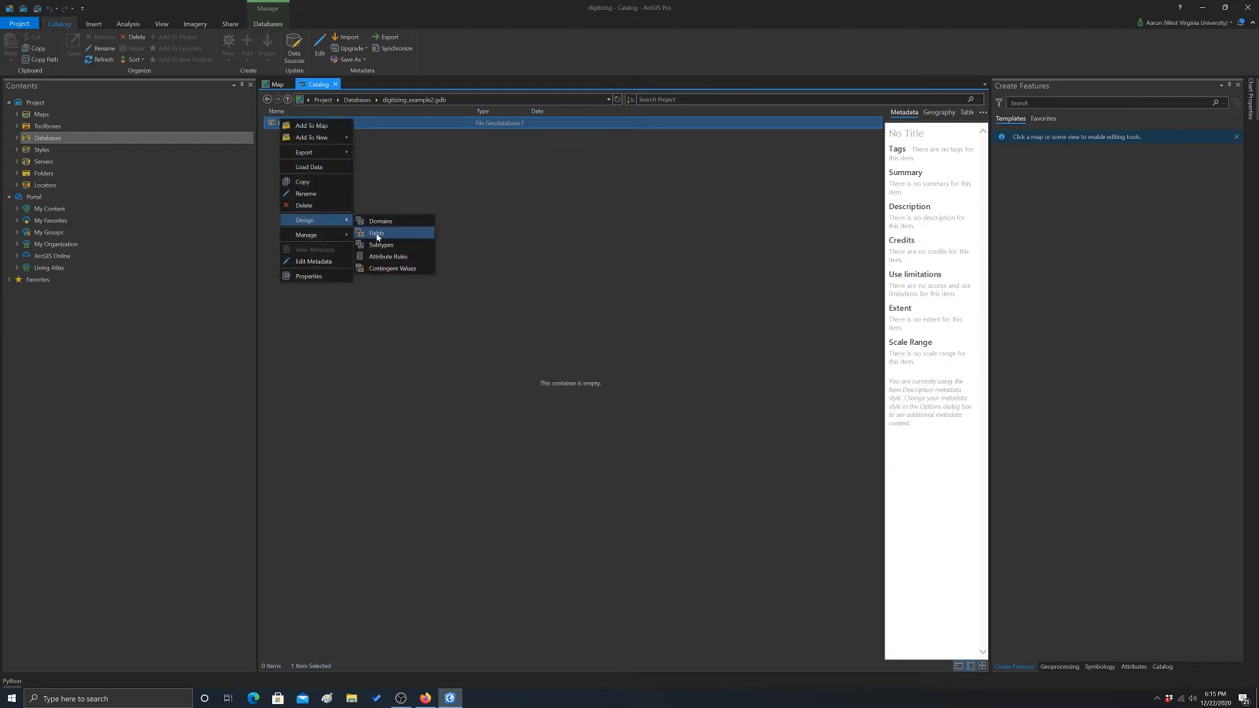
pyautogui.click(377, 233)
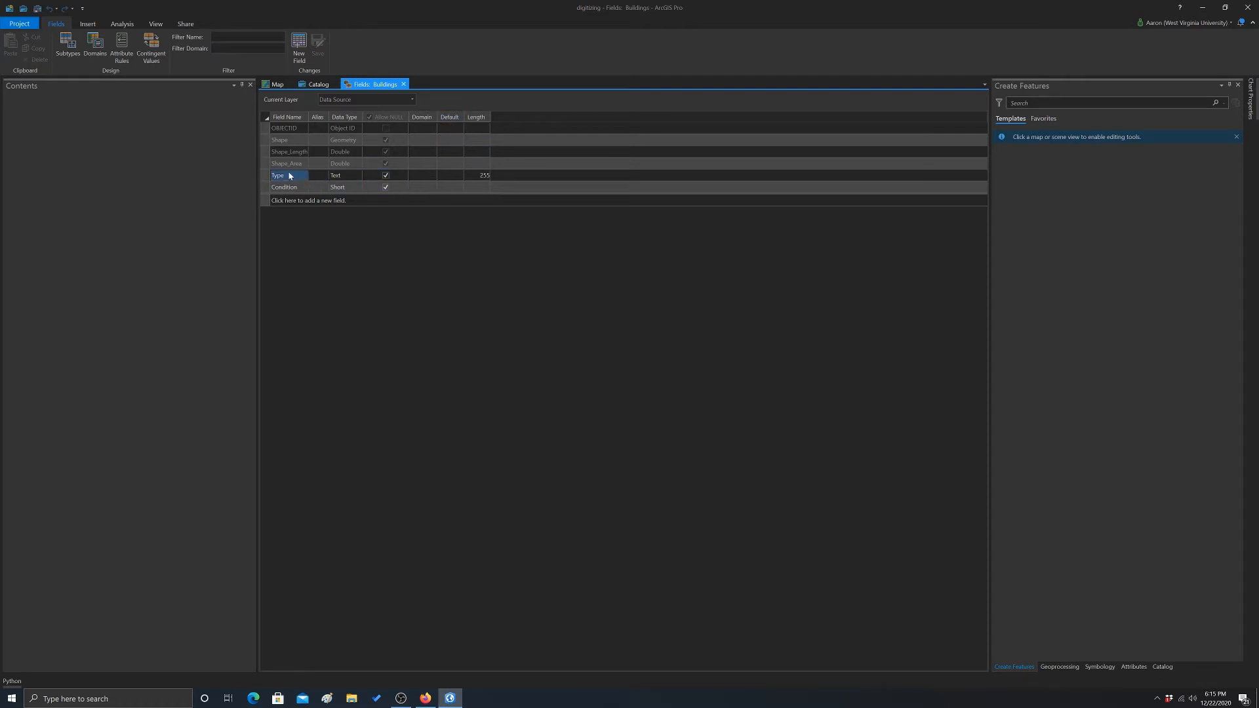
# Assign the BuildingType domain to Type and the Condition domain to Condition, and save.
pyautogui.click(425, 176)
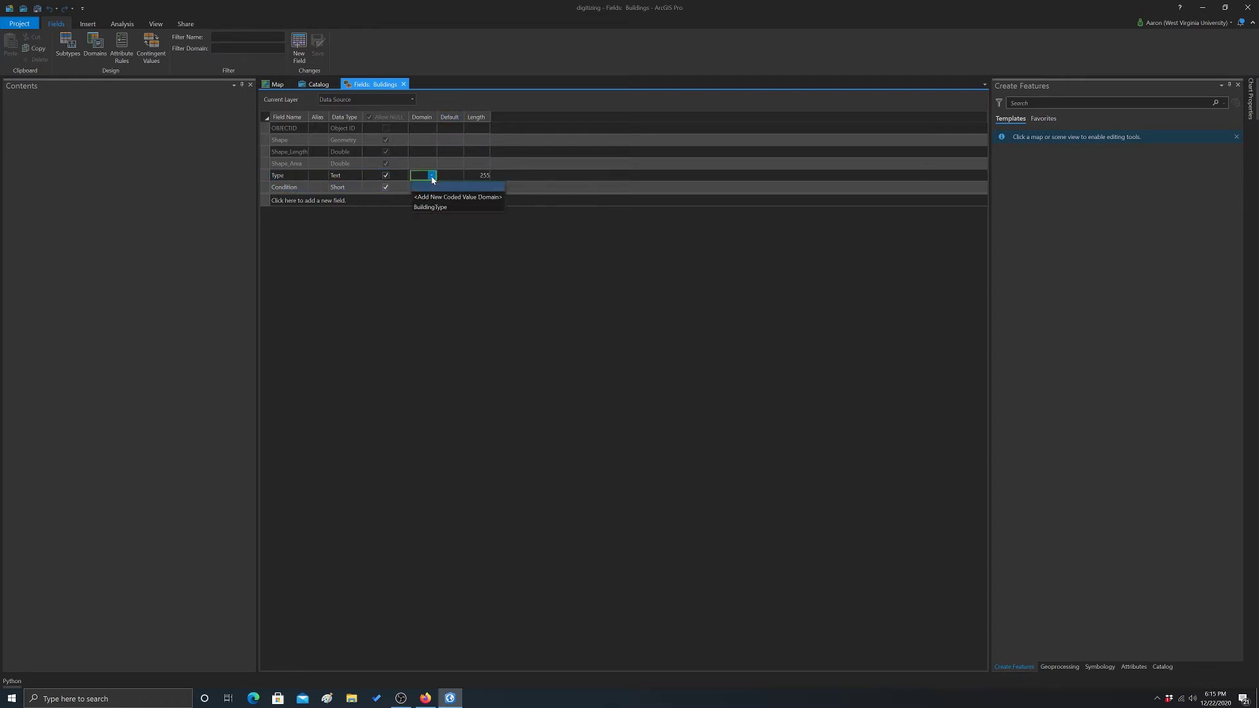
pyautogui.click(439, 208)
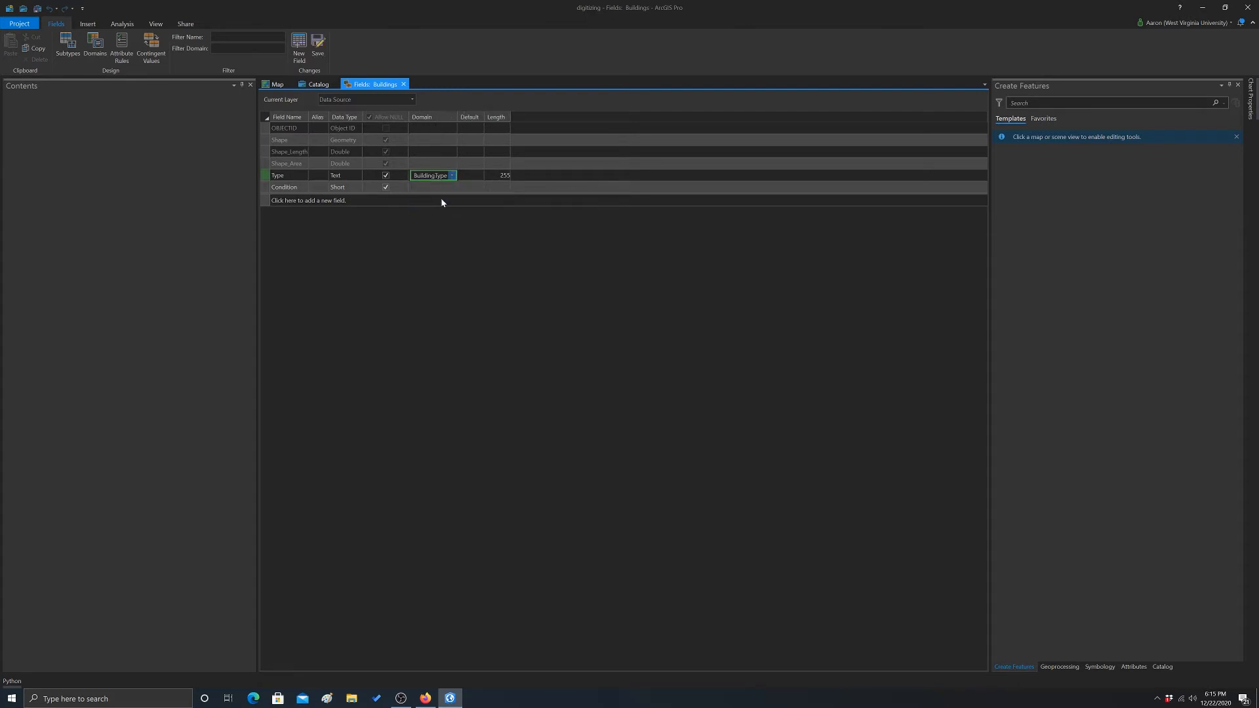
pyautogui.click(430, 186)
pyautogui.click(451, 189)
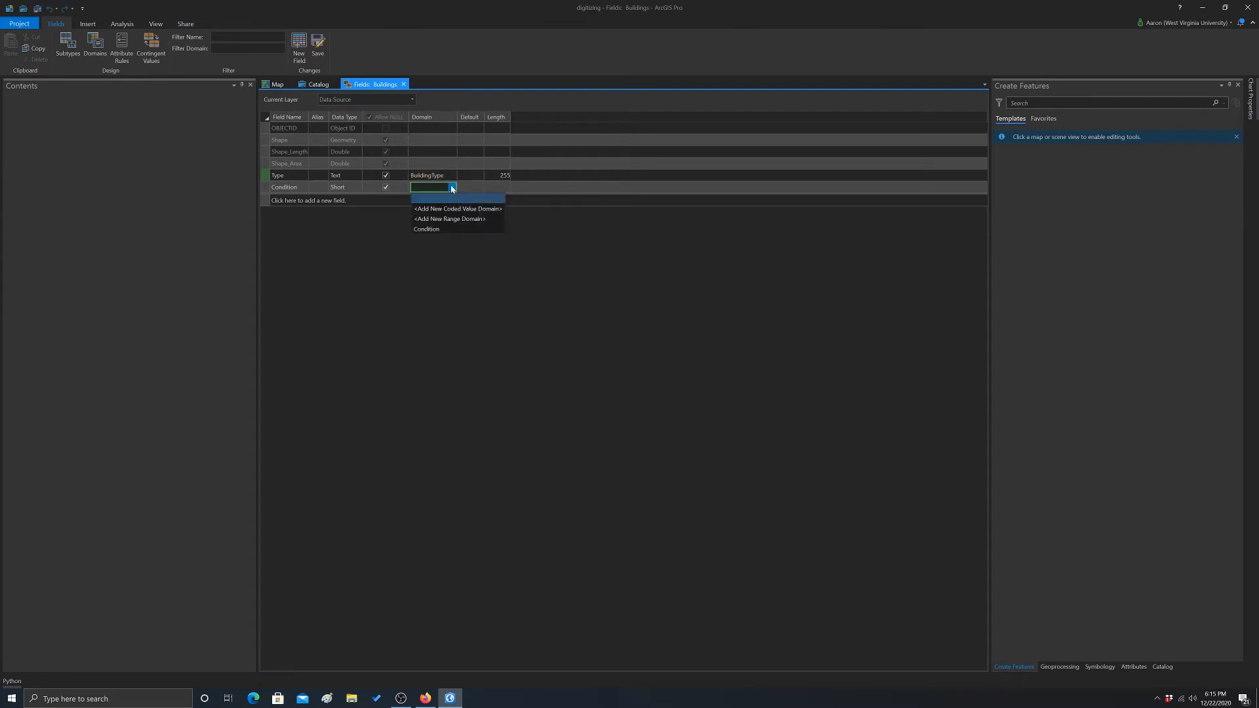
pyautogui.click(434, 223)
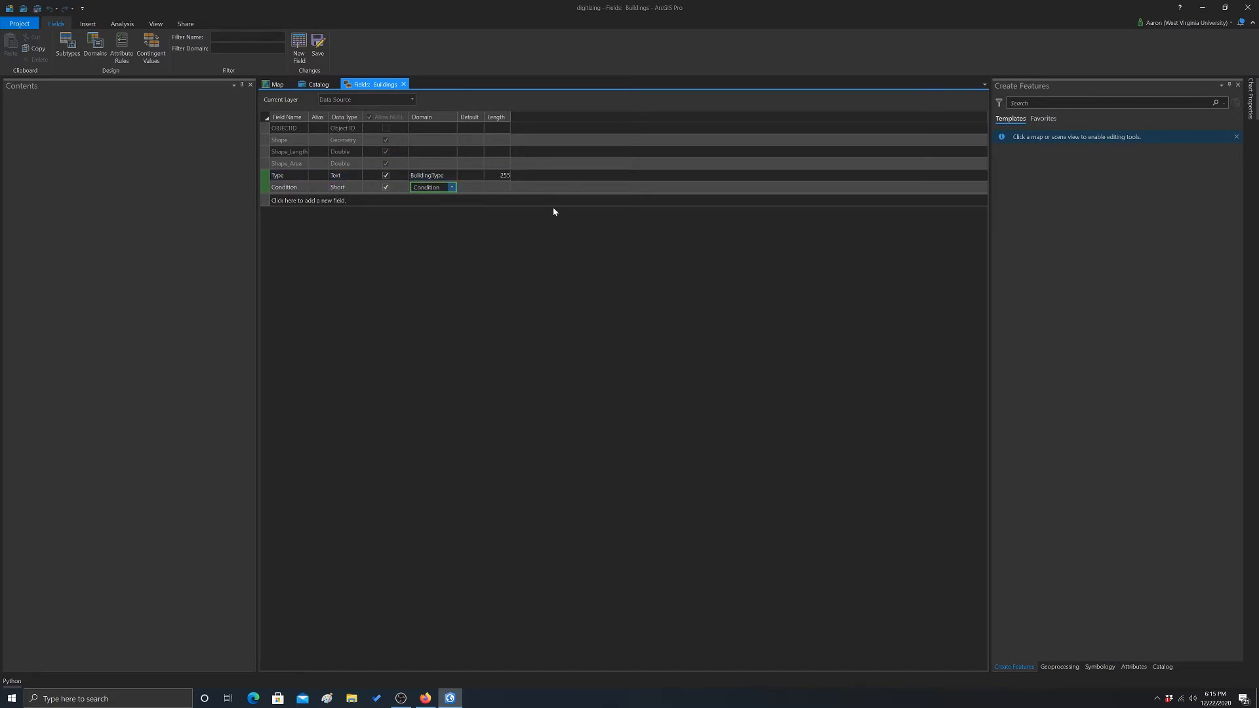
pyautogui.click(318, 44)
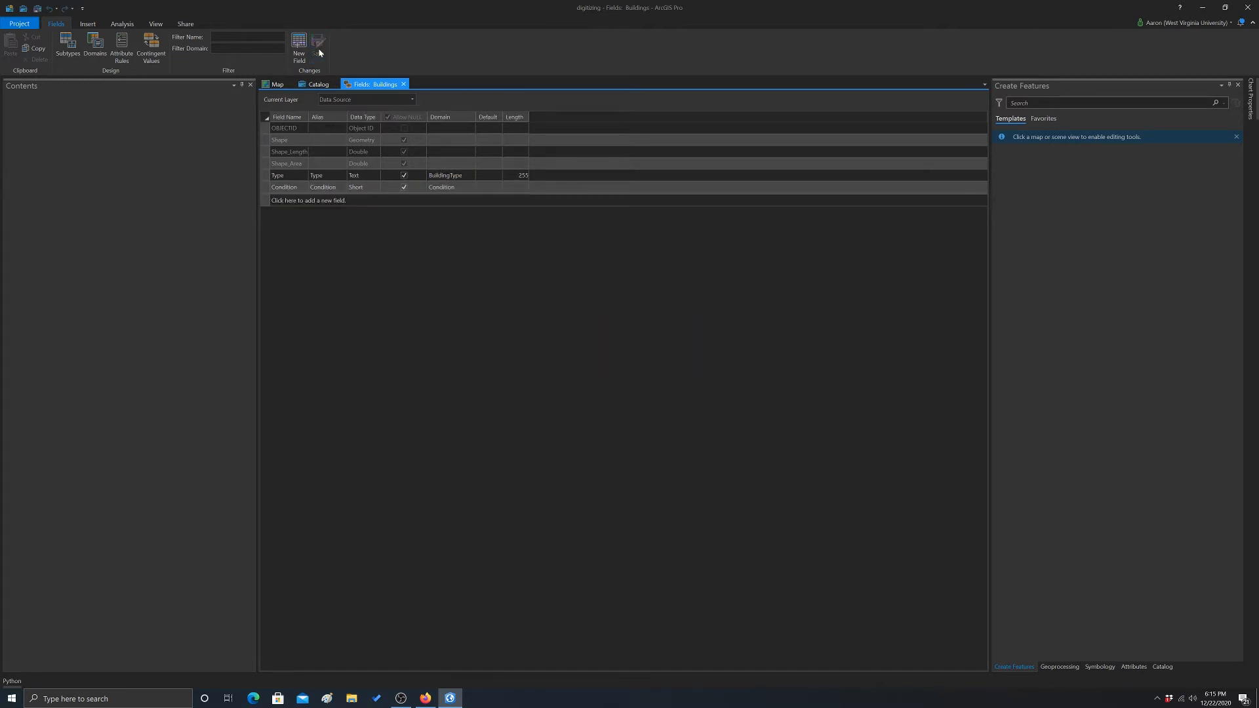
pyautogui.click(403, 84)
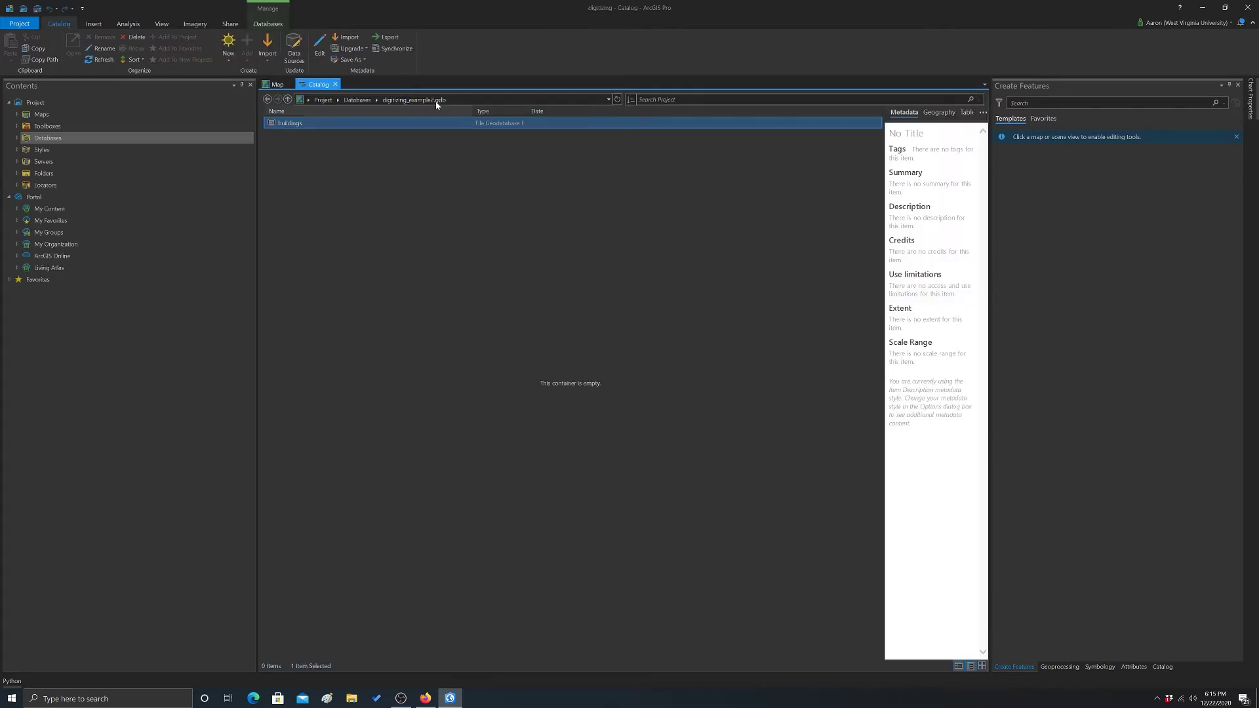
# Add the buildings feature class to the map from the Catalog.
pyautogui.rightClick(289, 125)
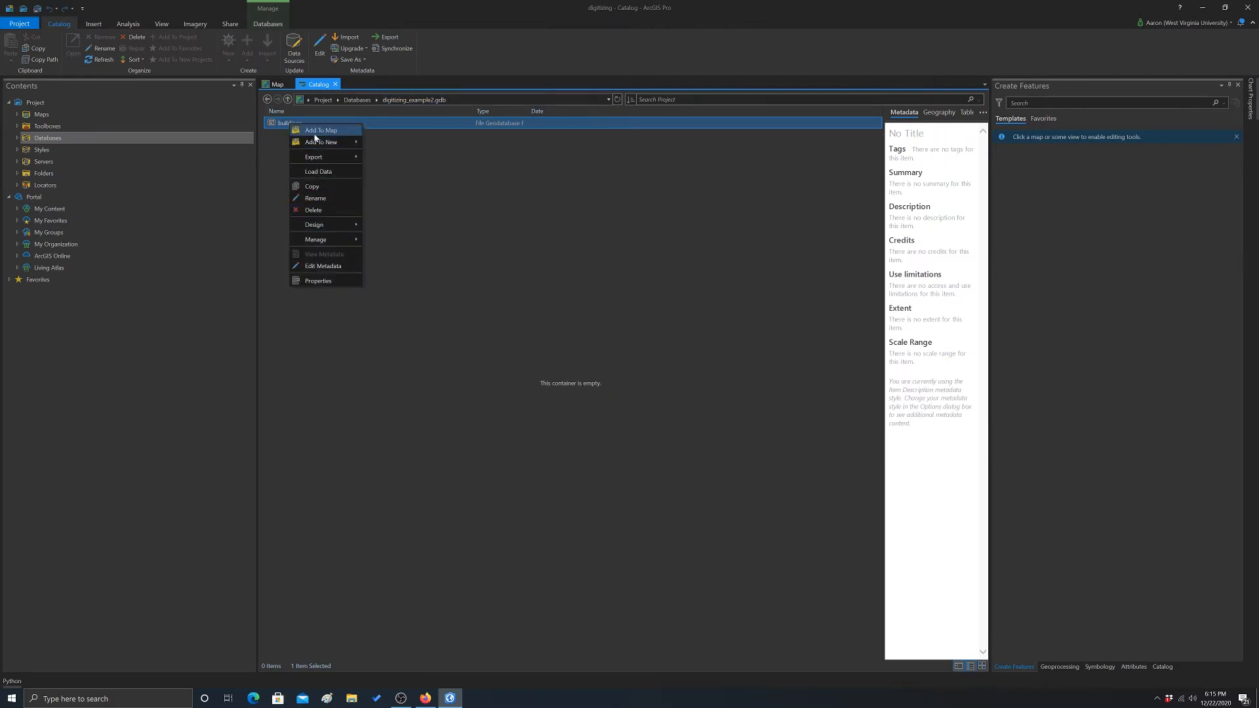
pyautogui.click(316, 131)
pyautogui.click(277, 84)
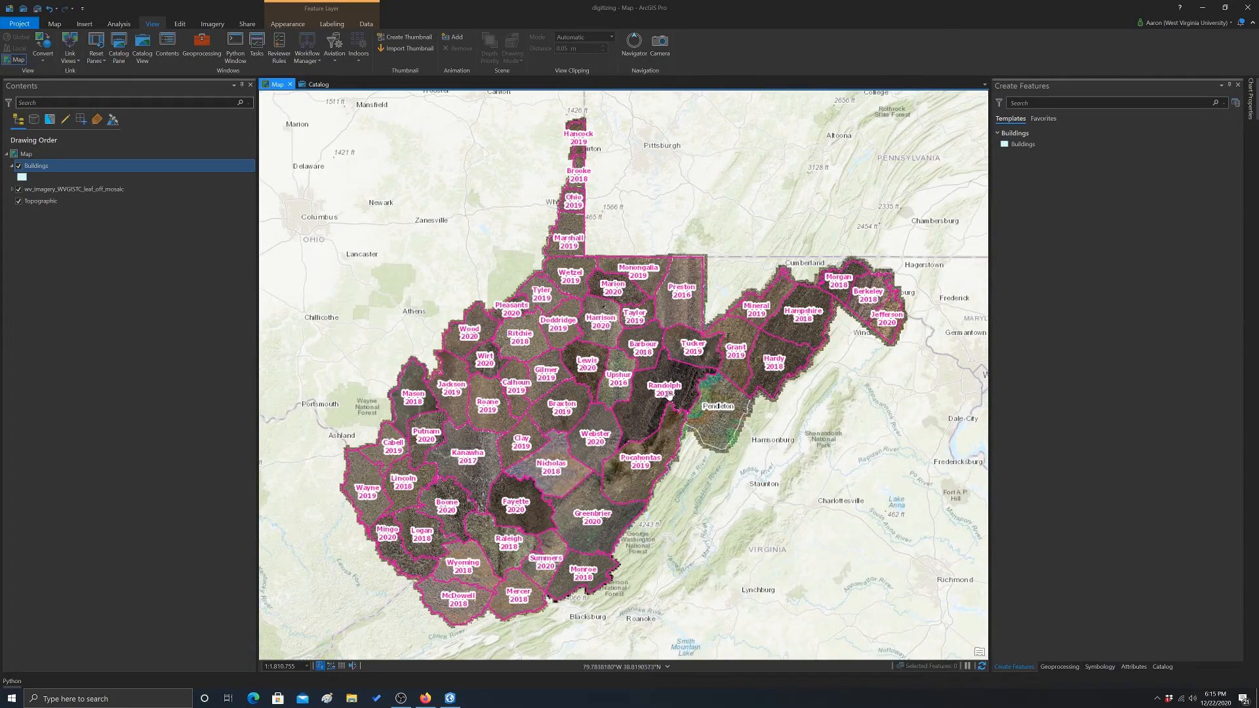
pyautogui.scroll(3, 668, 394)
pyautogui.scroll(3, 659, 389)
pyautogui.scroll(3, 655, 384)
pyautogui.scroll(3, 651, 381)
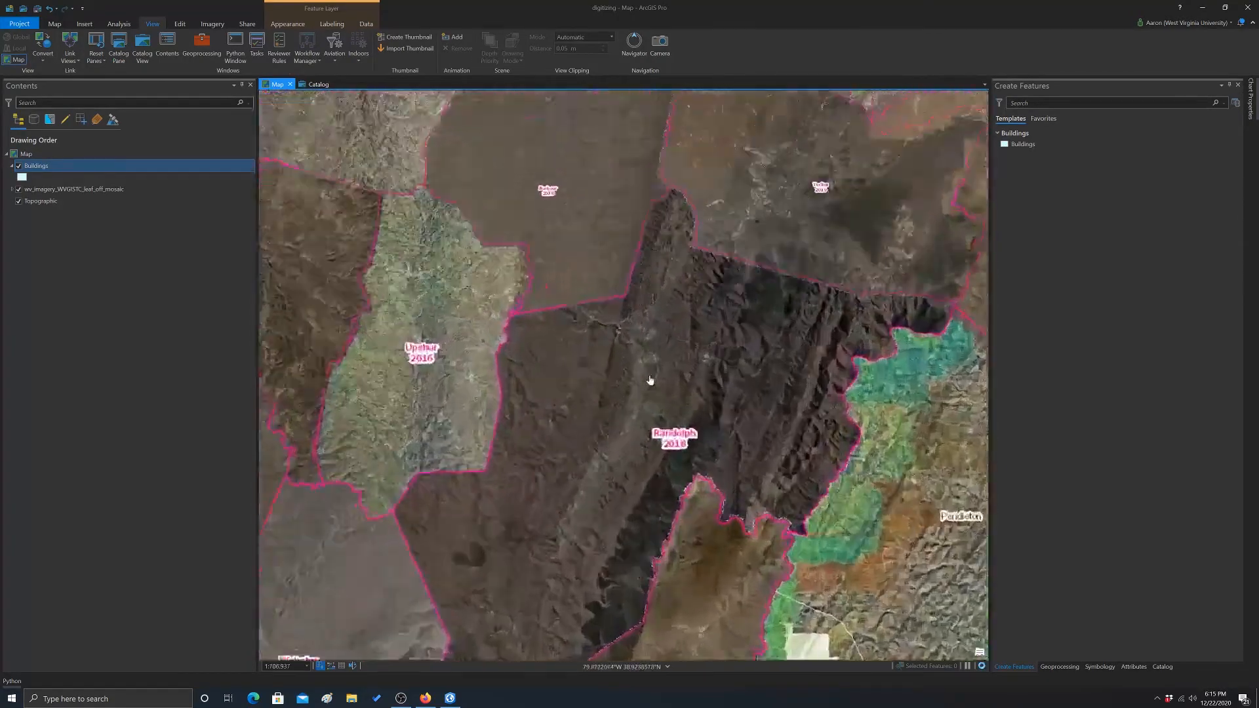
pyautogui.scroll(2, 650, 380)
pyautogui.scroll(2, 650, 354)
pyautogui.scroll(3, 650, 344)
pyautogui.scroll(3, 650, 339)
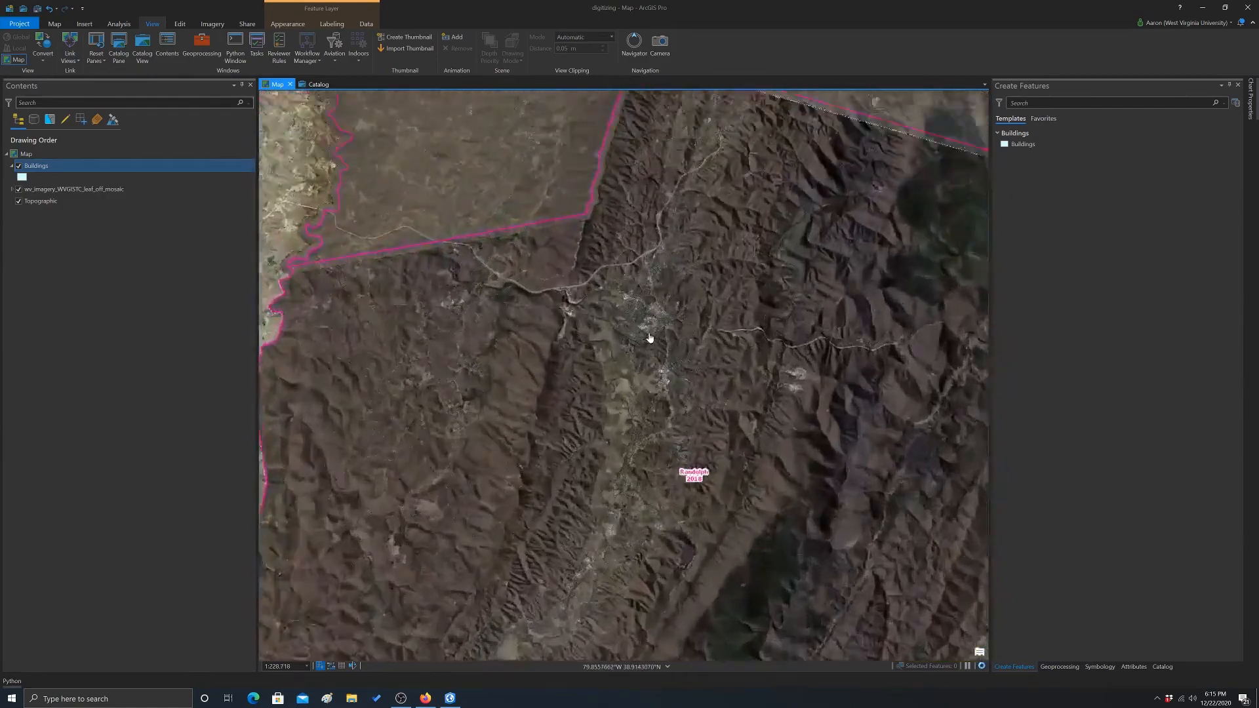
pyautogui.scroll(1, 650, 340)
pyautogui.scroll(-3, 677, 258)
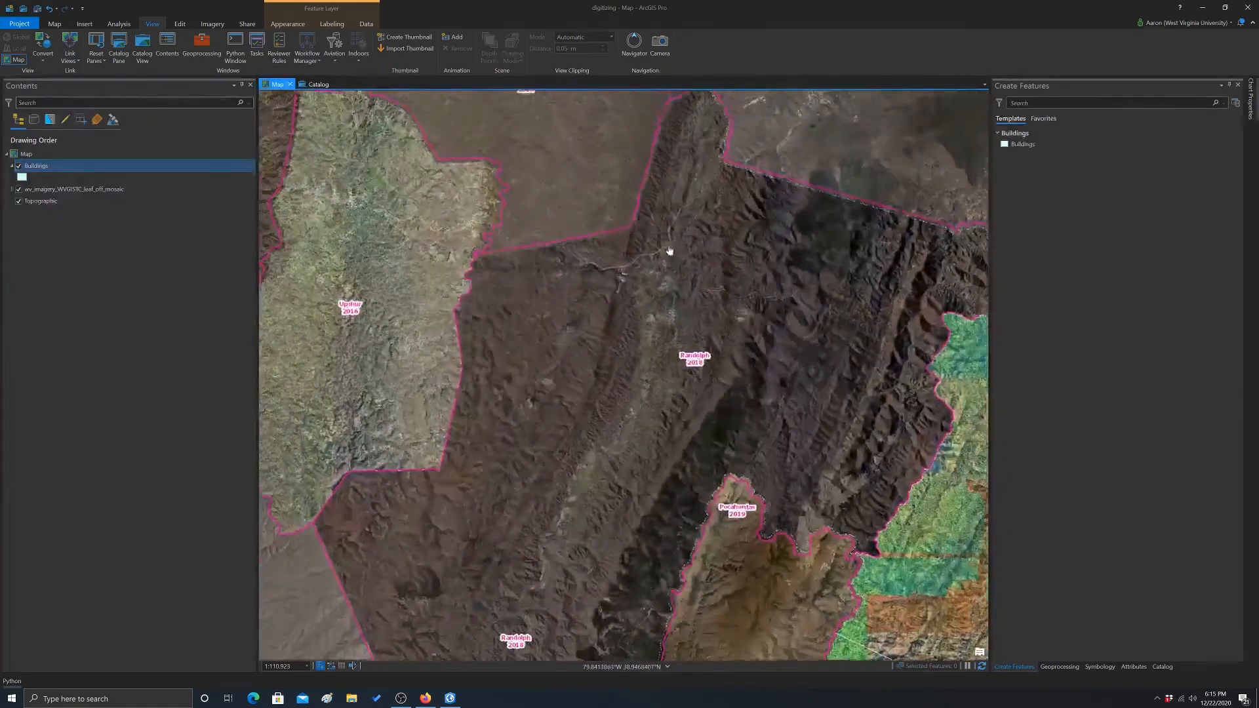
# Pan and zoom from the statewide view to frame the Morgantown riverside shopping centre.
pyautogui.moveTo(669, 253); pyautogui.dragTo(679, 472)
pyautogui.moveTo(678, 296); pyautogui.dragTo(679, 472)
pyautogui.moveTo(590, 296); pyautogui.dragTo(529, 532)
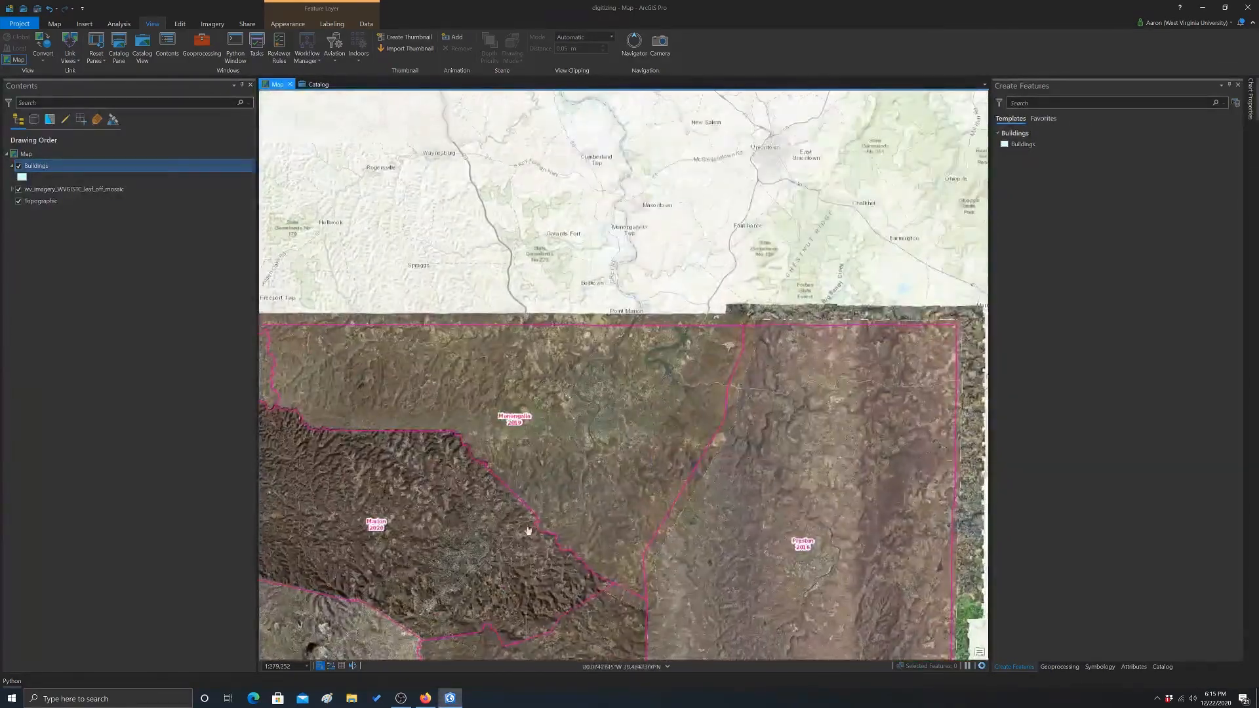
pyautogui.scroll(4, 529, 491)
pyautogui.scroll(3, 526, 413)
pyautogui.scroll(3, 522, 384)
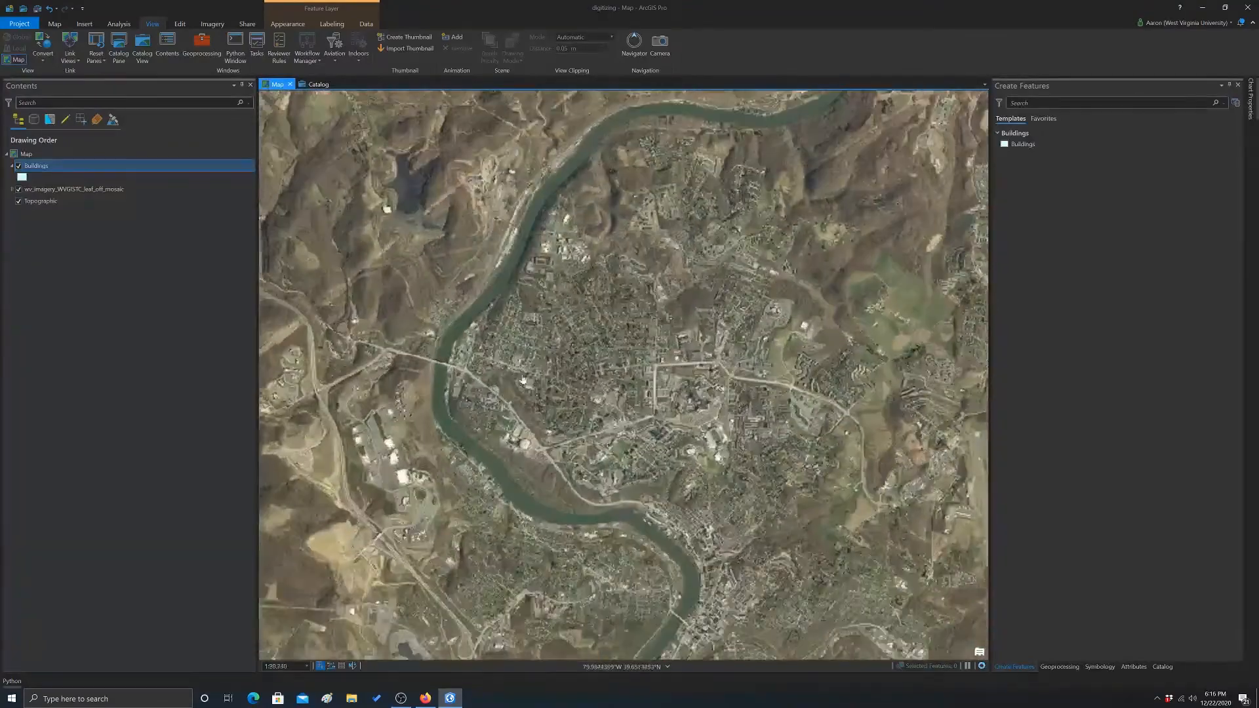
pyautogui.scroll(2, 523, 381)
pyautogui.scroll(2, 689, 394)
pyautogui.scroll(2, 740, 415)
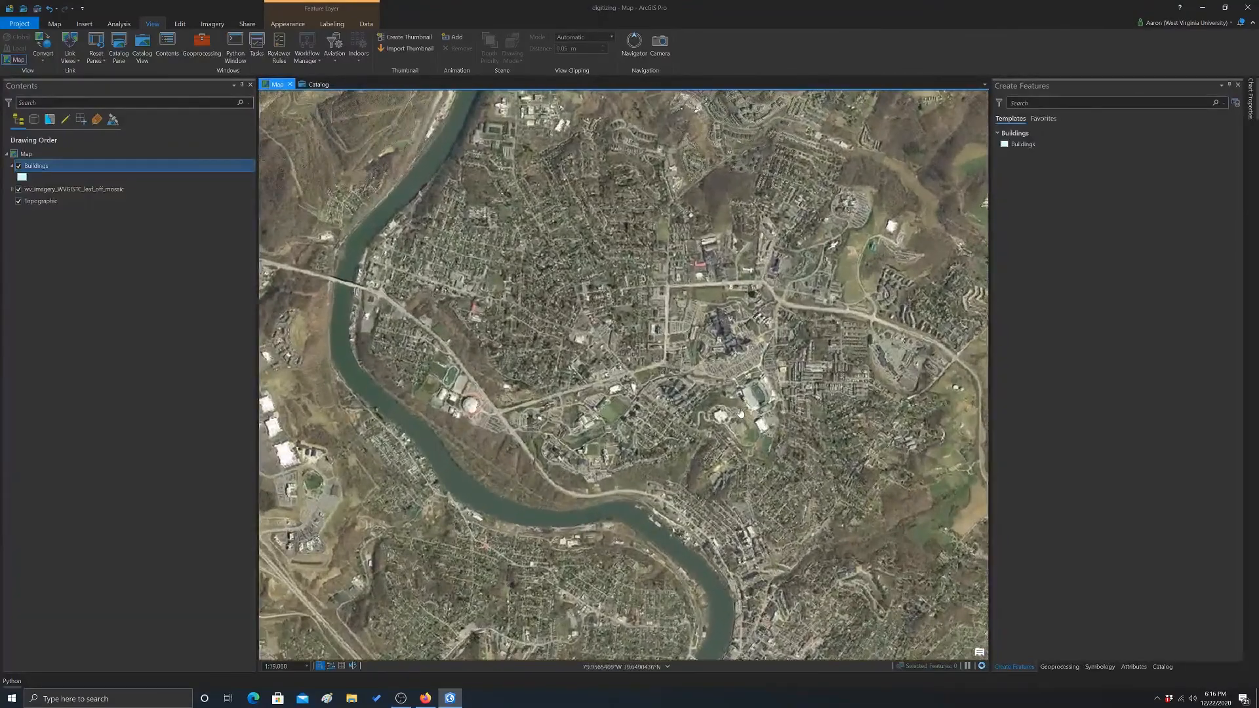
pyautogui.moveTo(472, 325); pyautogui.dragTo(688, 339)
pyautogui.moveTo(443, 394); pyautogui.dragTo(487, 400)
pyautogui.moveTo(669, 398)
pyautogui.mouseDown()
pyautogui.moveTo(482, 395)
pyautogui.moveTo(728, 325)
pyautogui.mouseUp()
pyautogui.scroll(4, 492, 314)
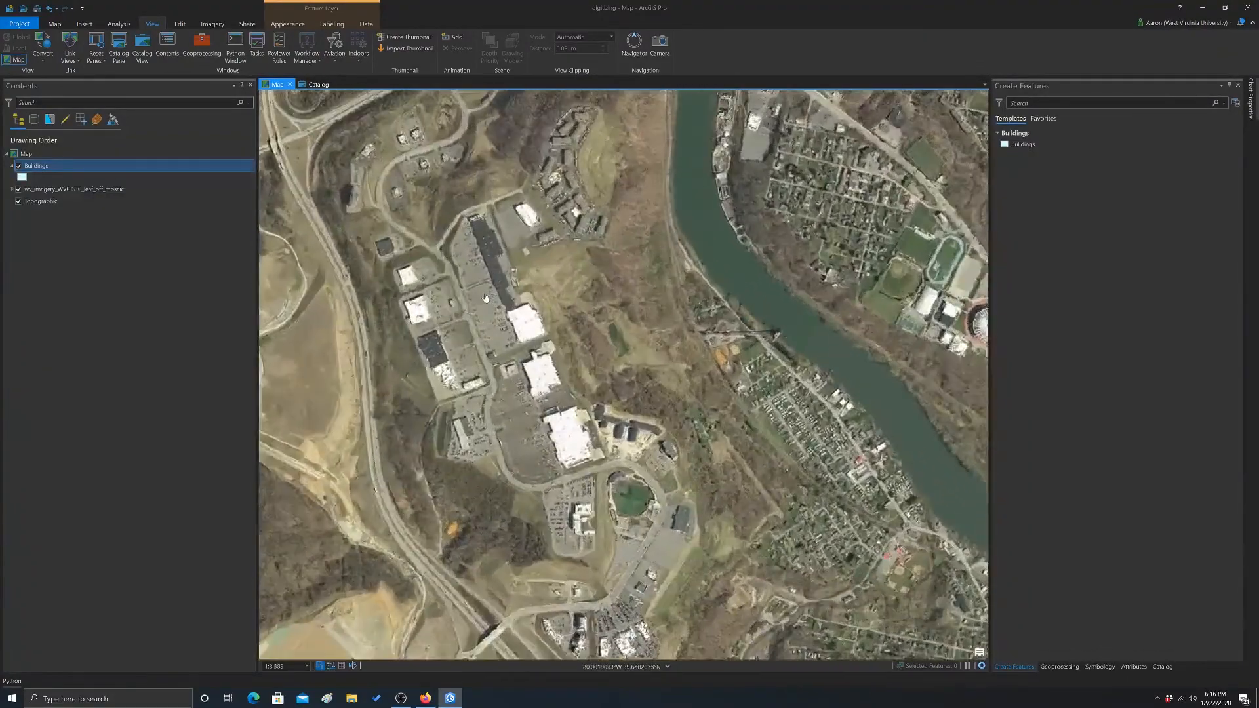
pyautogui.scroll(2, 551, 354)
pyautogui.scroll(2, 590, 373)
pyautogui.scroll(2, 598, 379)
pyautogui.scroll(-1, 598, 378)
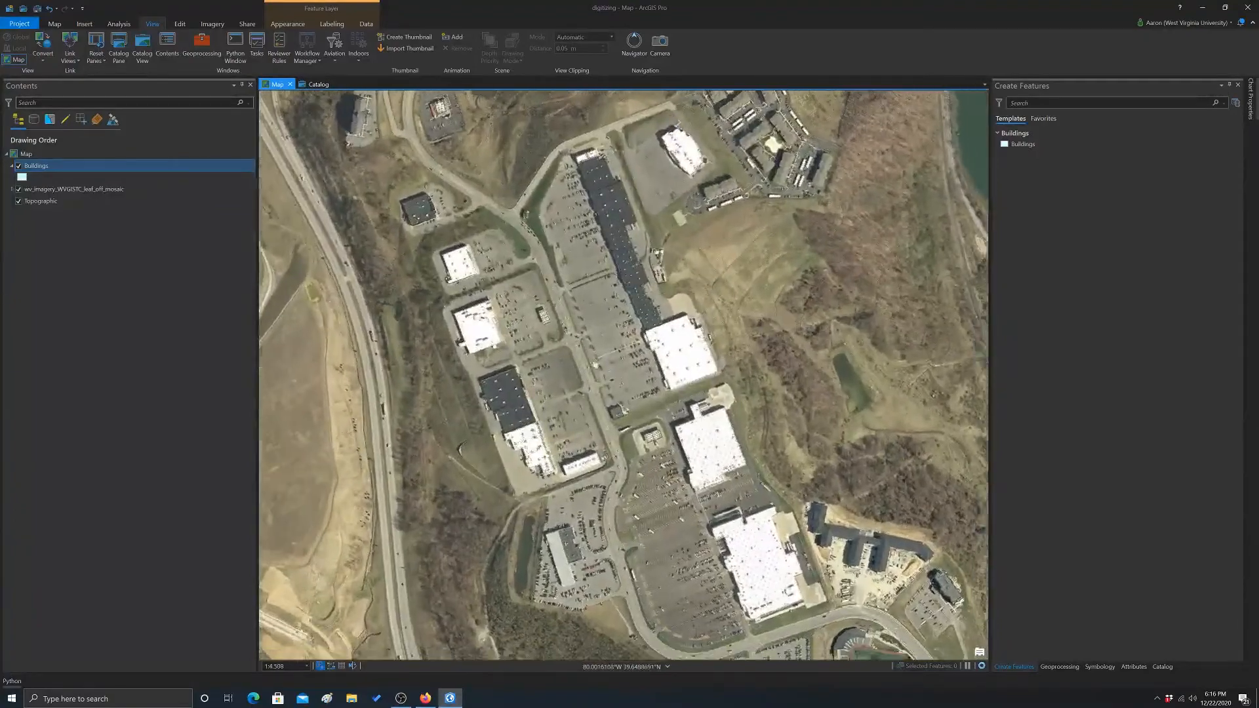
pyautogui.moveTo(598, 379); pyautogui.dragTo(550, 335)
pyautogui.scroll(-1, 646, 354)
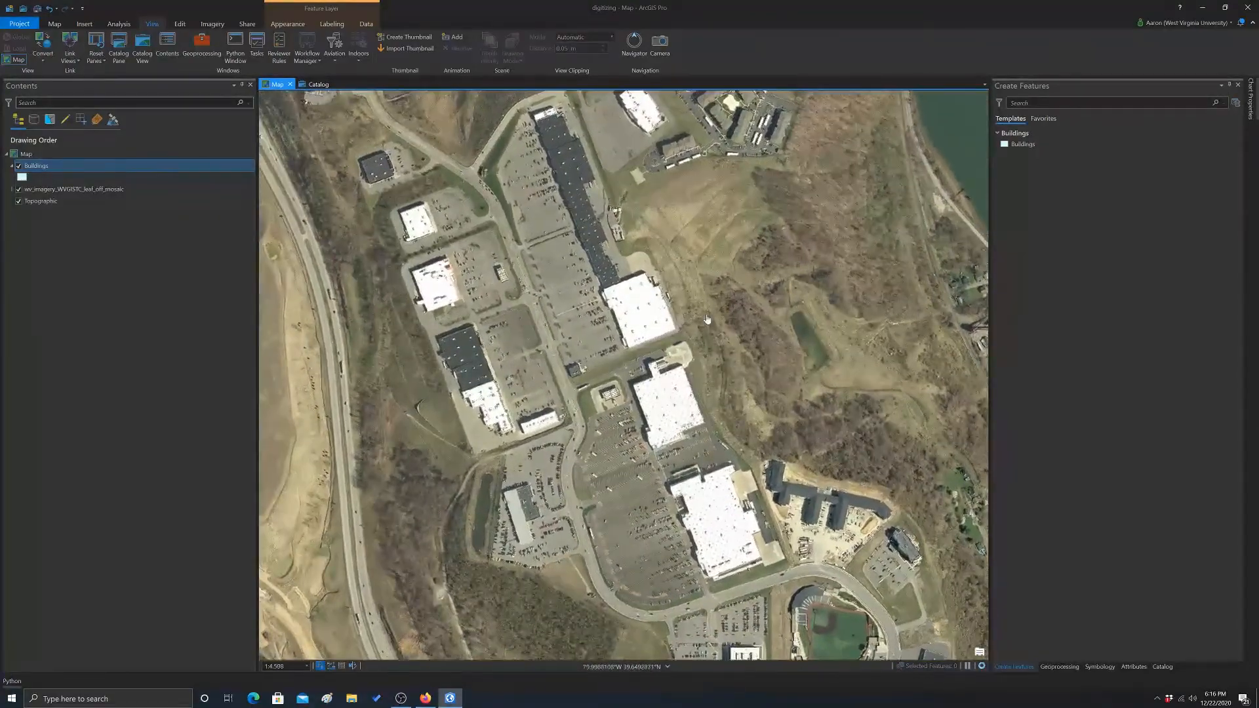
pyautogui.moveTo(718, 372)
pyautogui.mouseDown()
pyautogui.moveTo(645, 321)
pyautogui.moveTo(636, 341)
pyautogui.mouseUp()
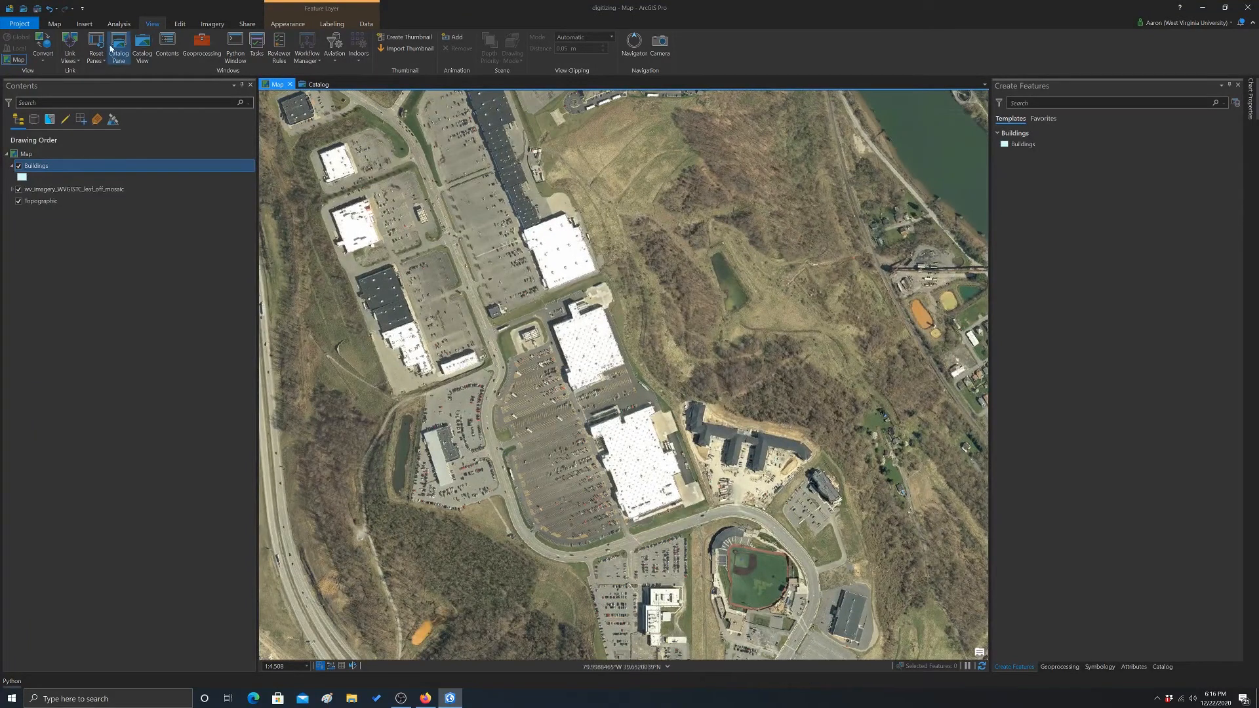
# Start Create Features from the Edit ribbon.
pyautogui.click(175, 24)
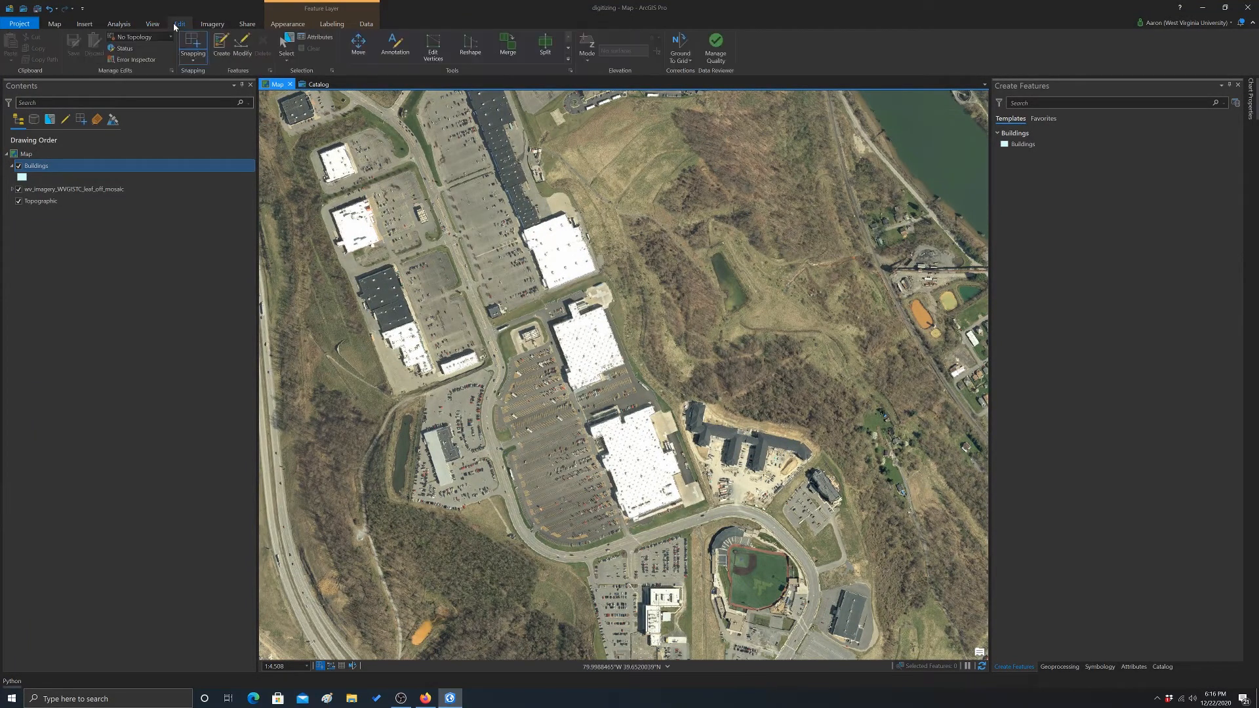
pyautogui.click(221, 46)
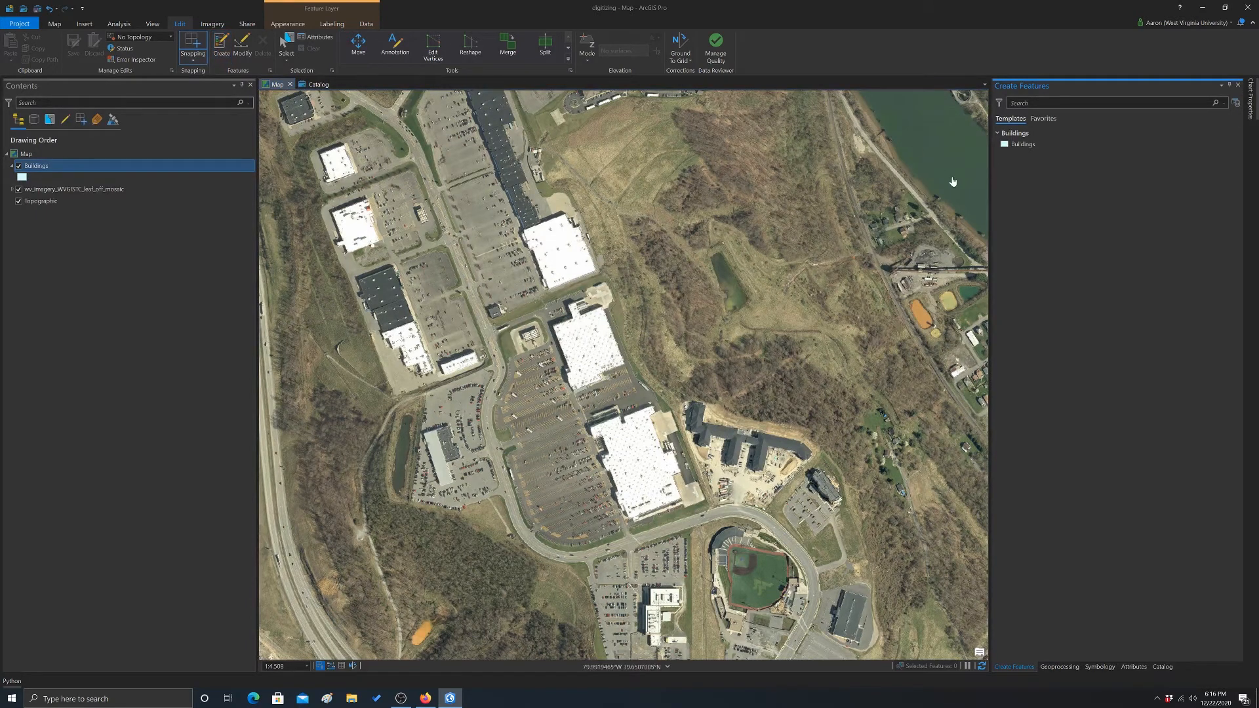
# Select the Buildings template's Polygon tool, then return to map navigation.
pyautogui.click(1012, 145)
pyautogui.click(1014, 147)
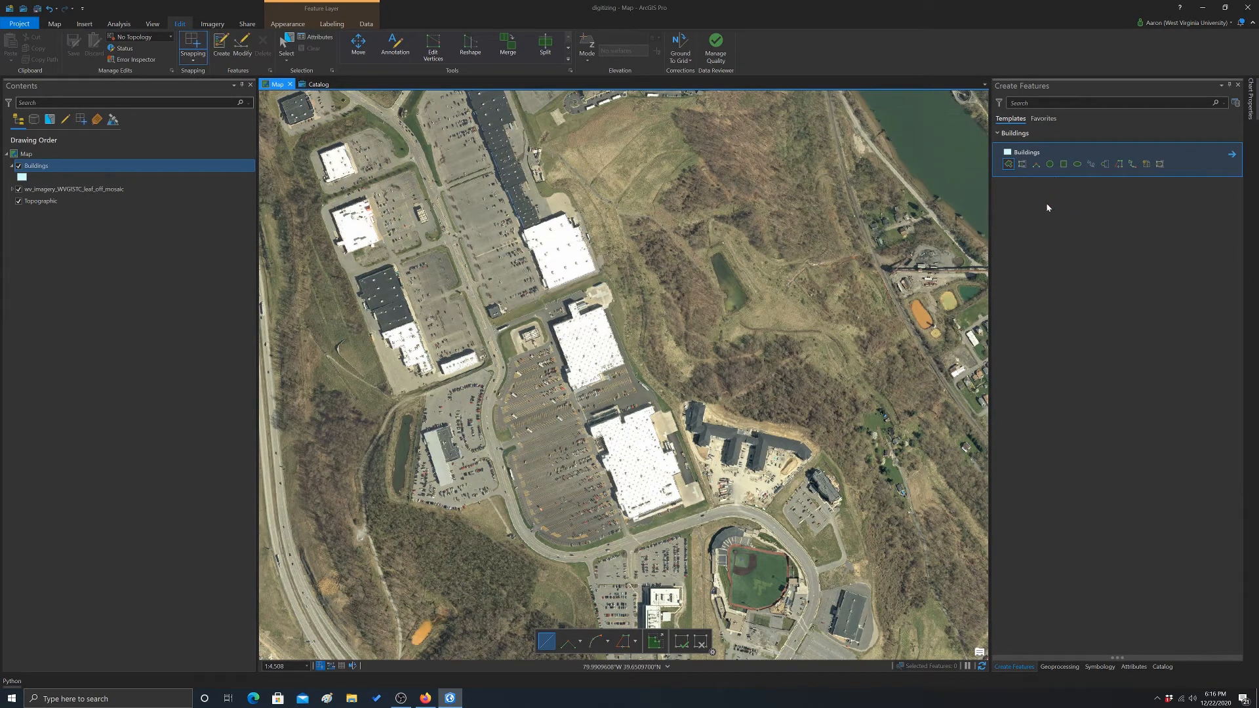
pyautogui.click(1035, 165)
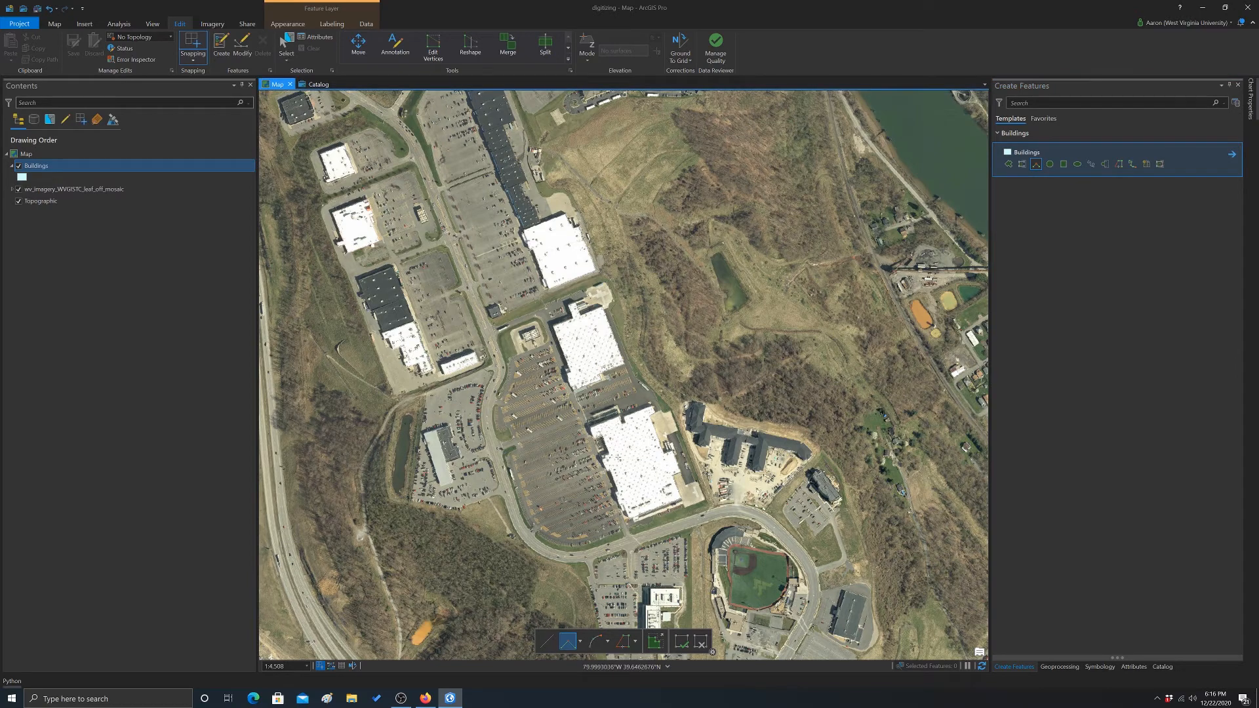
pyautogui.scroll(3, 570, 398)
pyautogui.scroll(3, 571, 398)
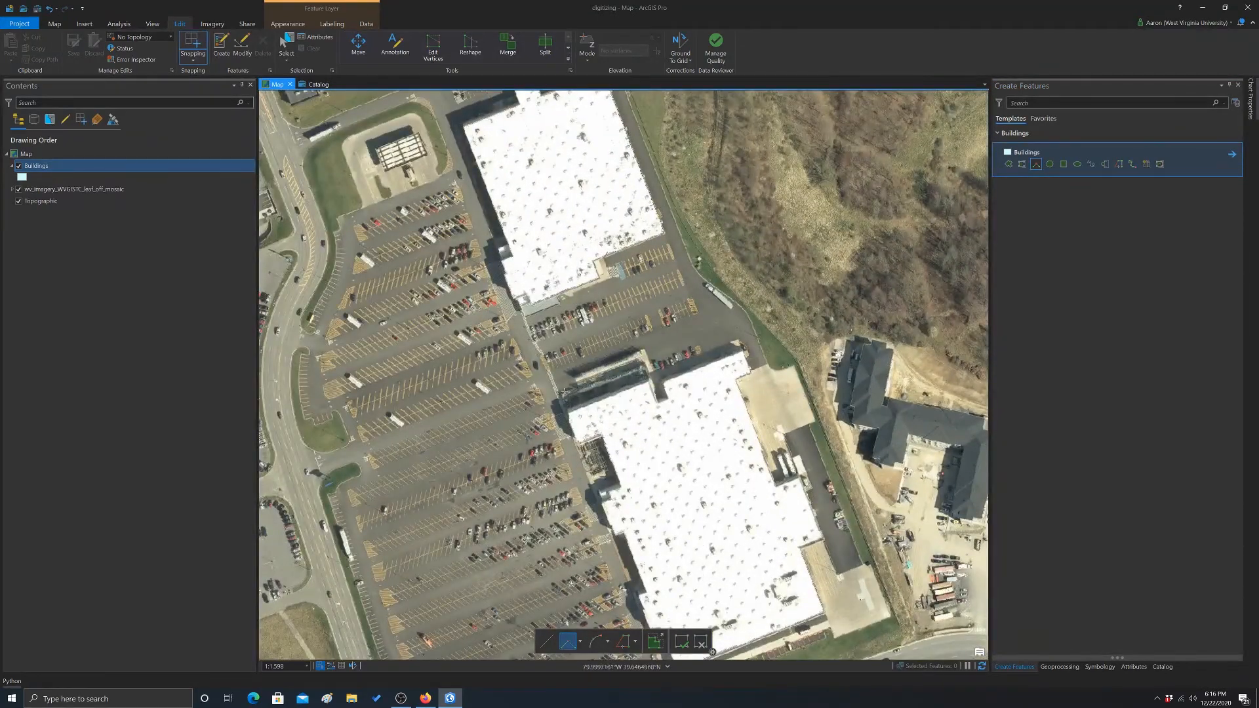
pyautogui.scroll(-3, 609, 373)
pyautogui.scroll(-3, 610, 374)
pyautogui.scroll(-3, 611, 375)
pyautogui.scroll(-3, 610, 373)
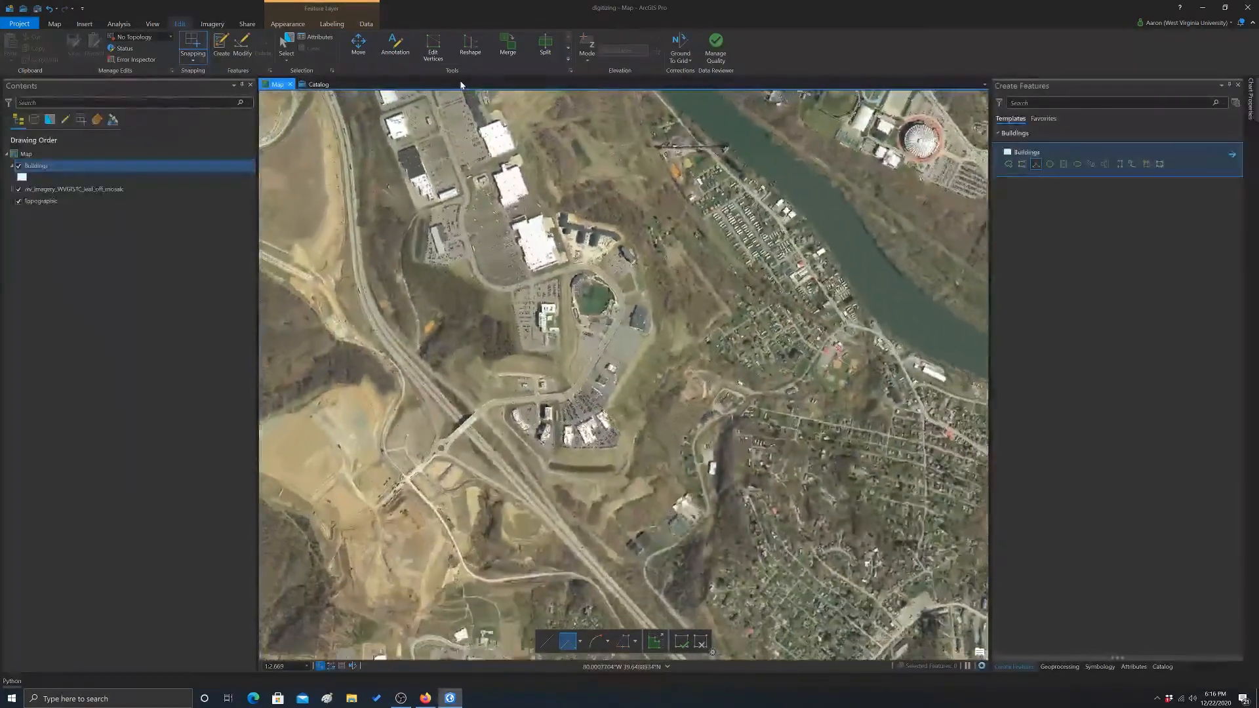
pyautogui.scroll(3, 610, 374)
pyautogui.scroll(-5, 610, 375)
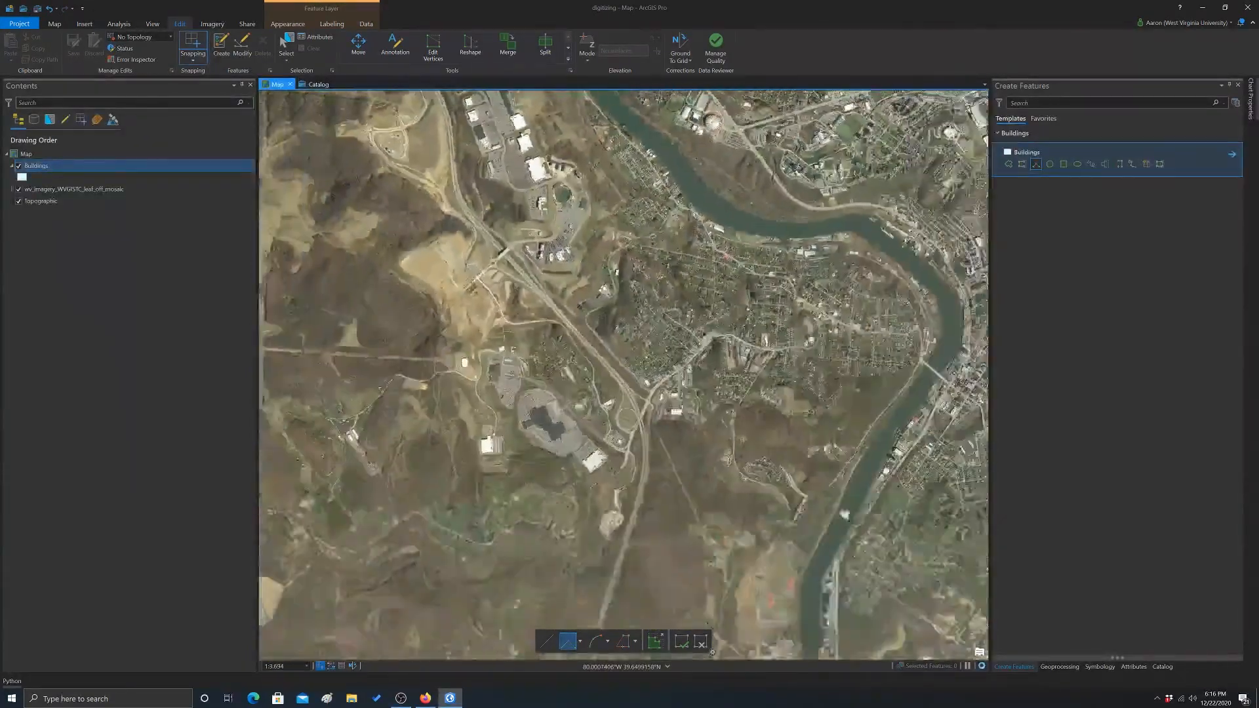
pyautogui.scroll(3, 551, 255)
pyautogui.scroll(3, 551, 256)
pyautogui.scroll(3, 550, 256)
pyautogui.scroll(2, 550, 257)
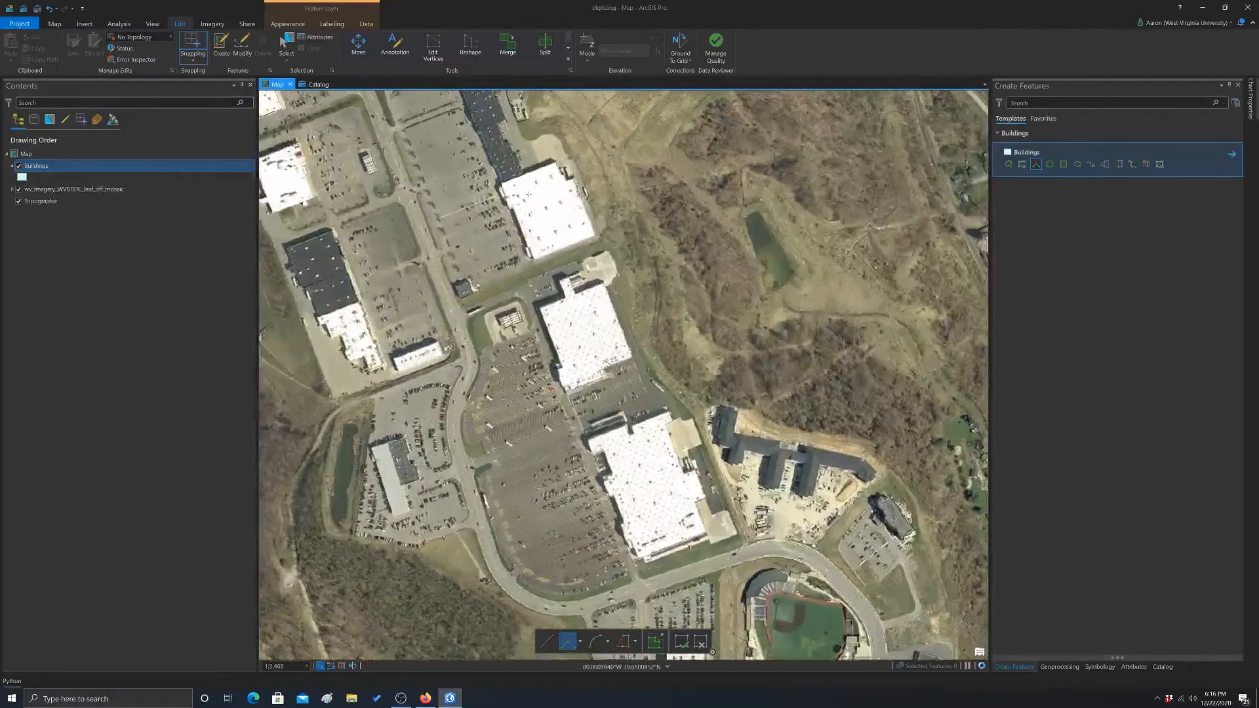
pyautogui.scroll(3, 551, 256)
pyautogui.scroll(2, 551, 256)
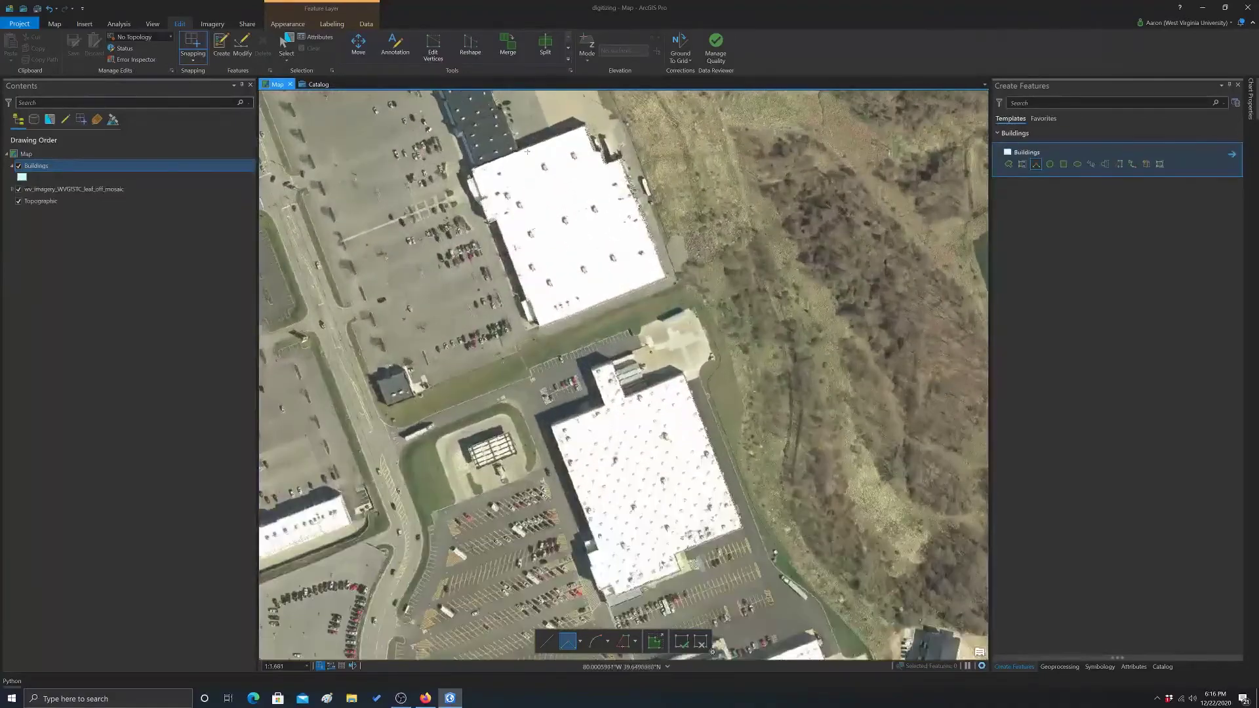
pyautogui.click(53, 24)
# Reposition the large store in view and resume the Buildings Polygon tool.
pyautogui.click(76, 44)
pyautogui.moveTo(552, 295); pyautogui.dragTo(611, 374)
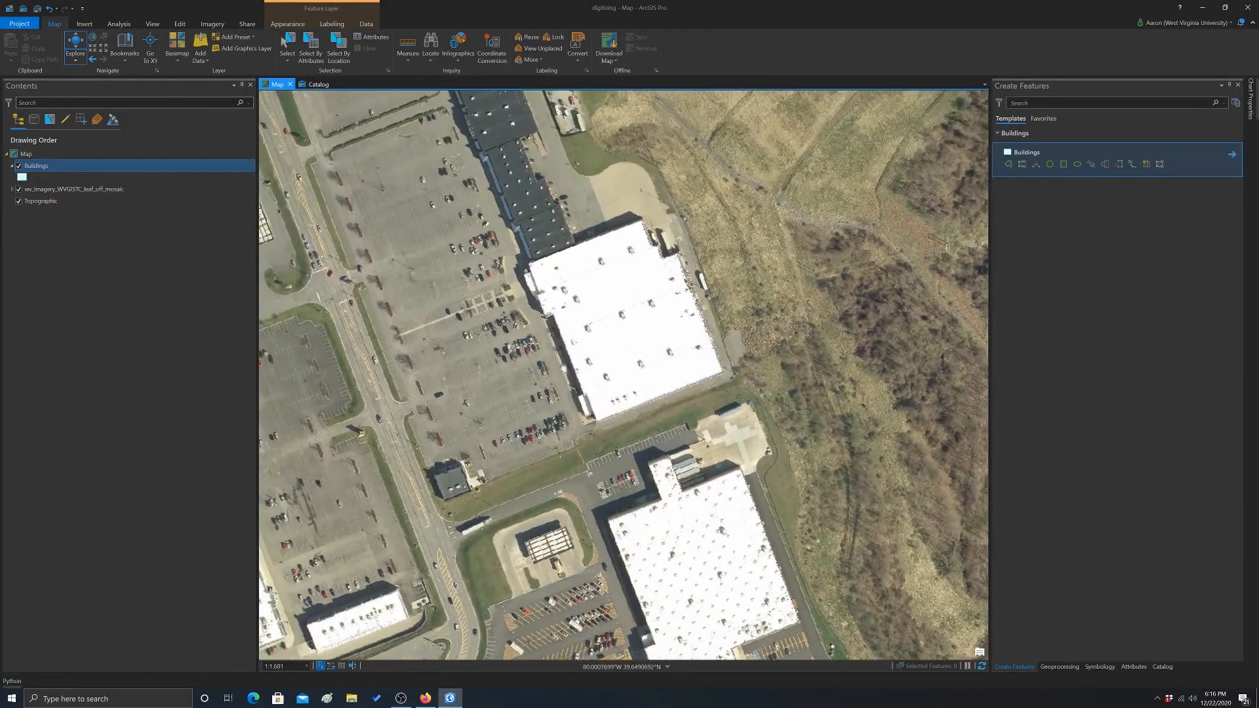
pyautogui.click(1035, 165)
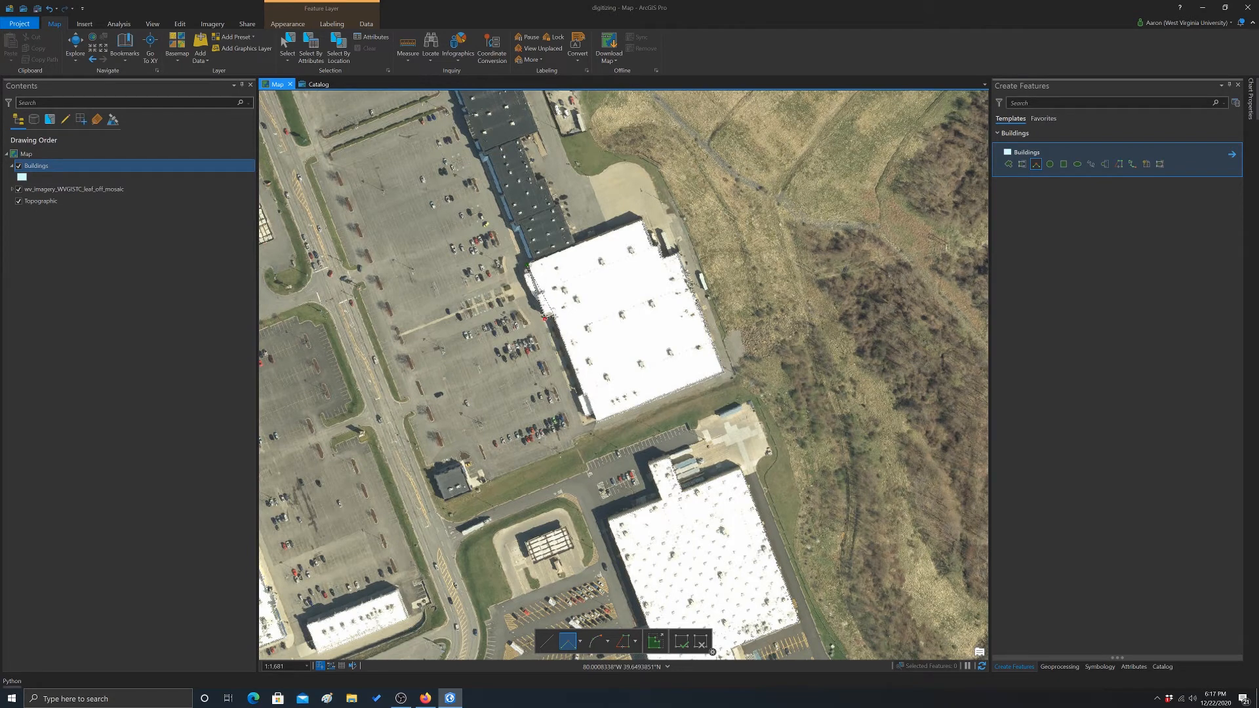
# Digitize the large white-roofed store's roof corners, including its notched top edge, and finish the polygon.
pyautogui.click(554, 316)
pyautogui.click(590, 423)
pyautogui.click(728, 376)
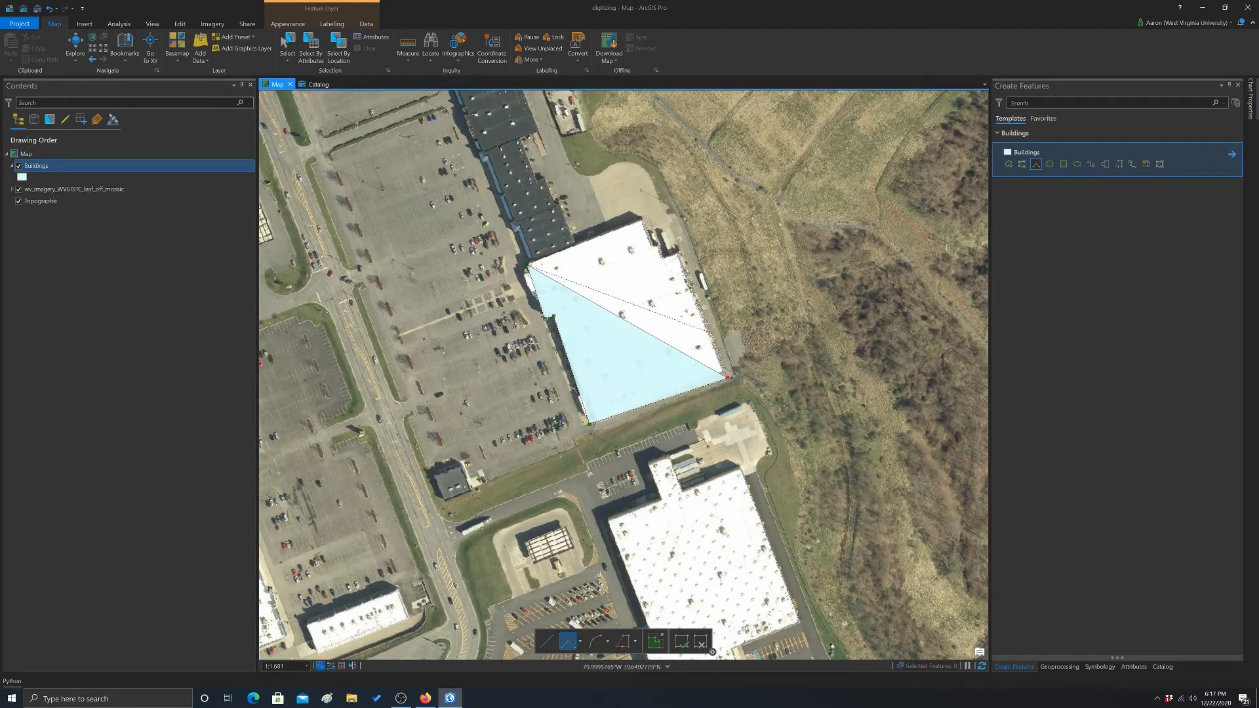
pyautogui.click(684, 253)
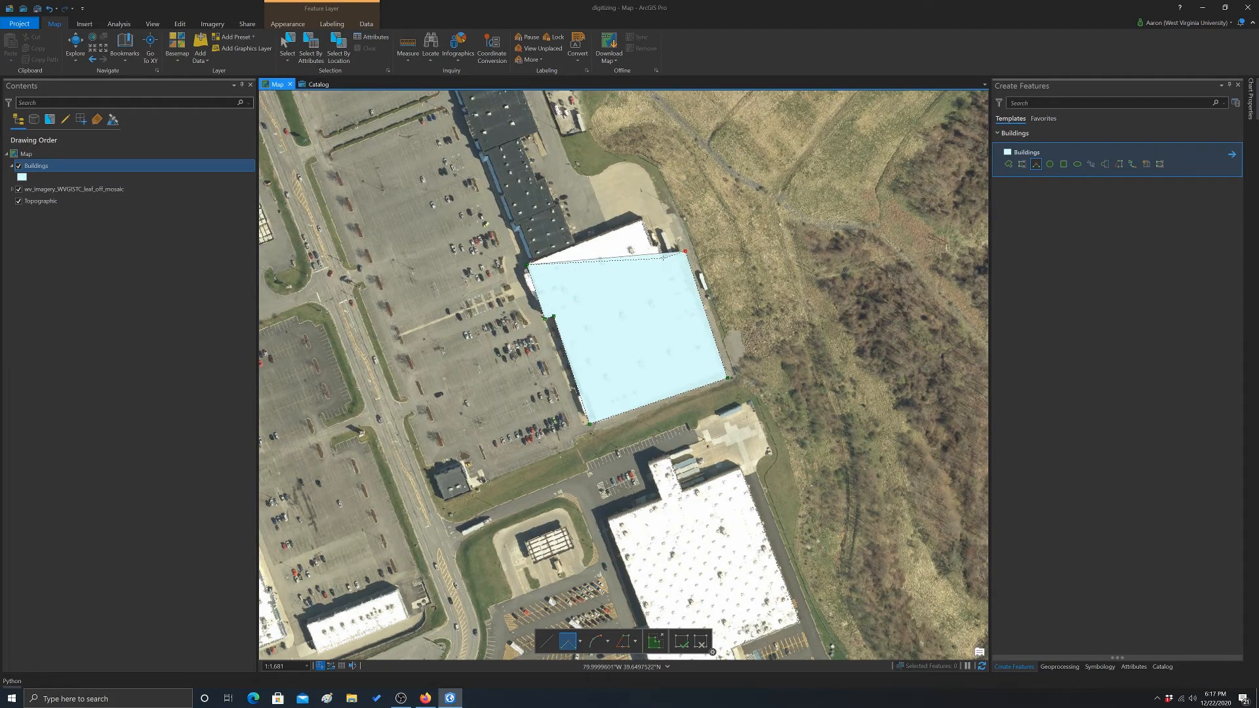
pyautogui.doubleClick(662, 257)
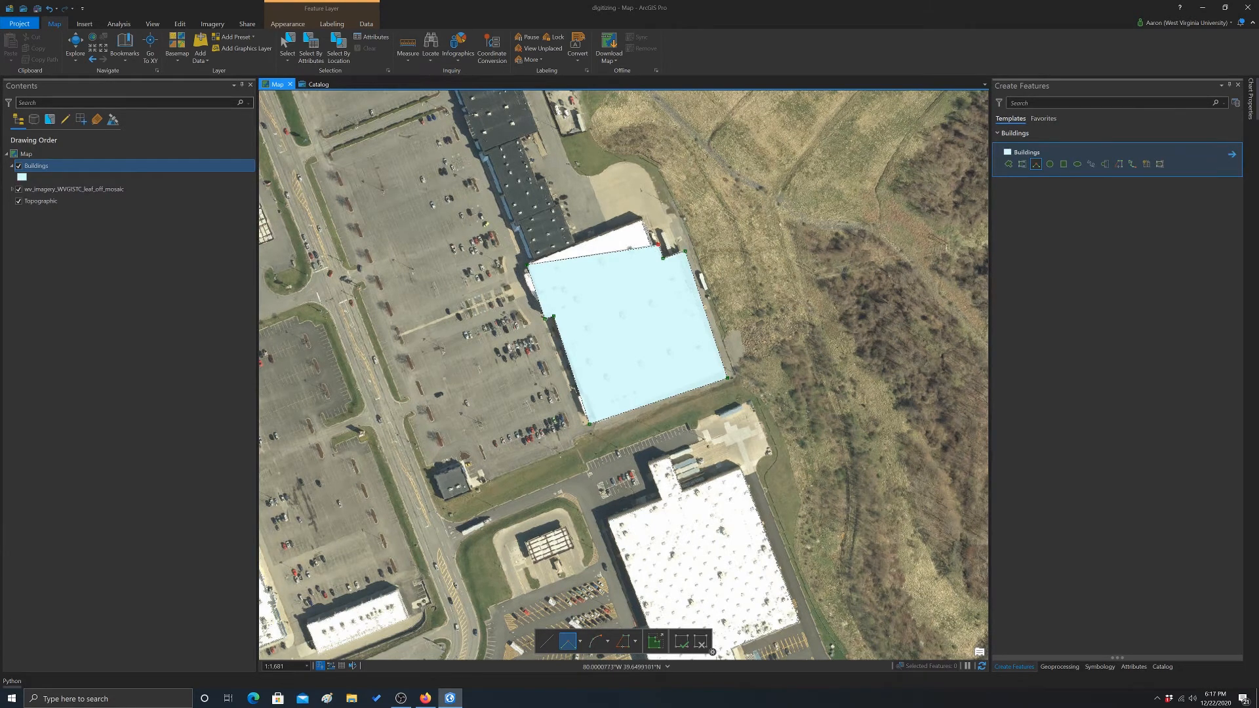
pyautogui.click(656, 245)
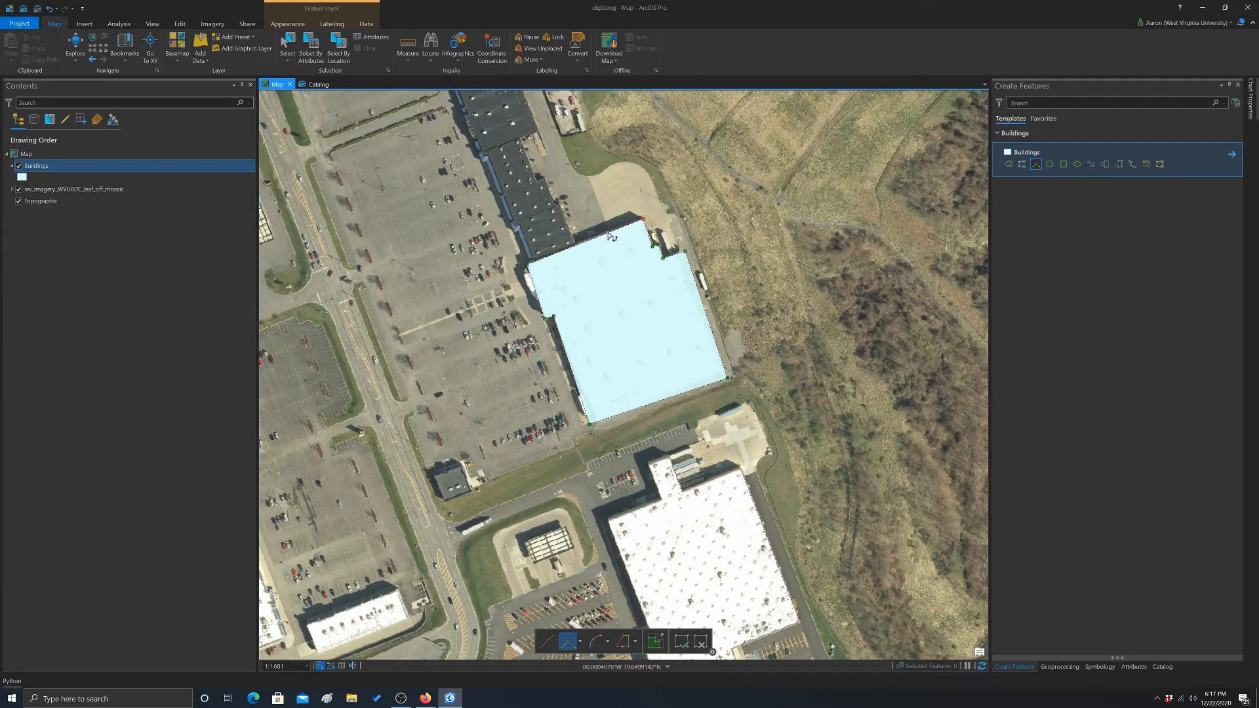
pyautogui.doubleClick(611, 238)
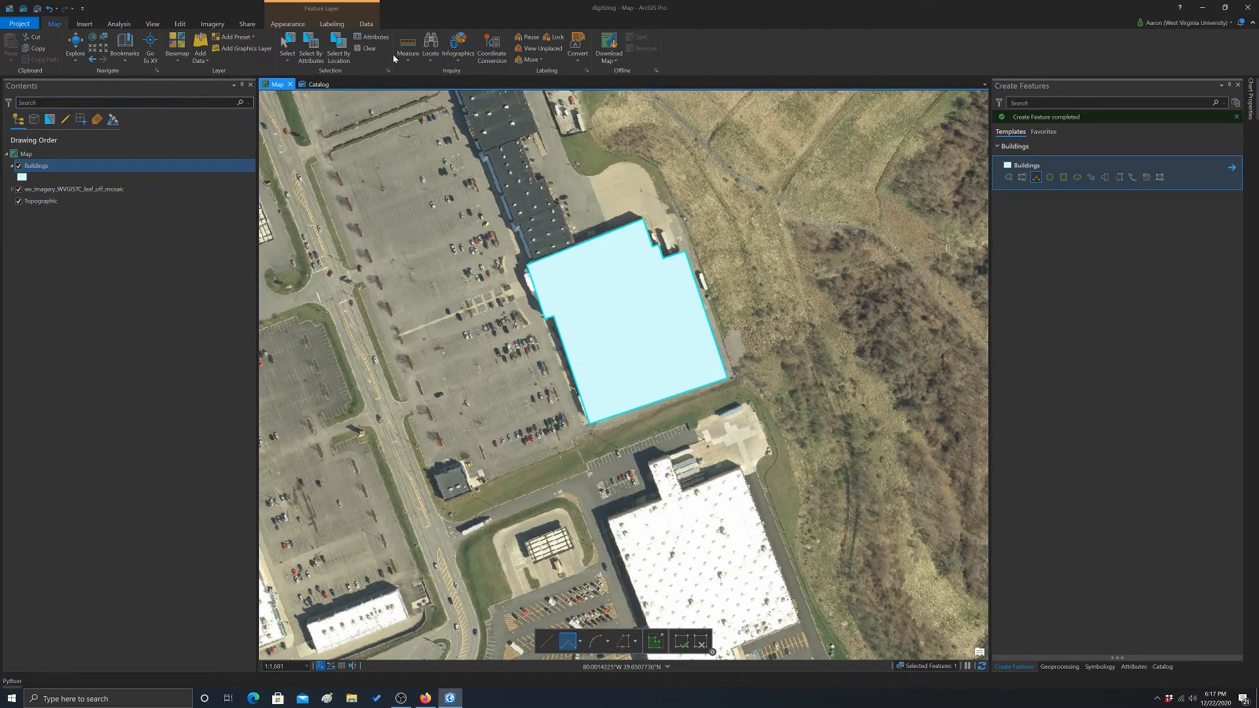
# Review the new polygon's attributes and set its Type to Commerical.
pyautogui.click(365, 39)
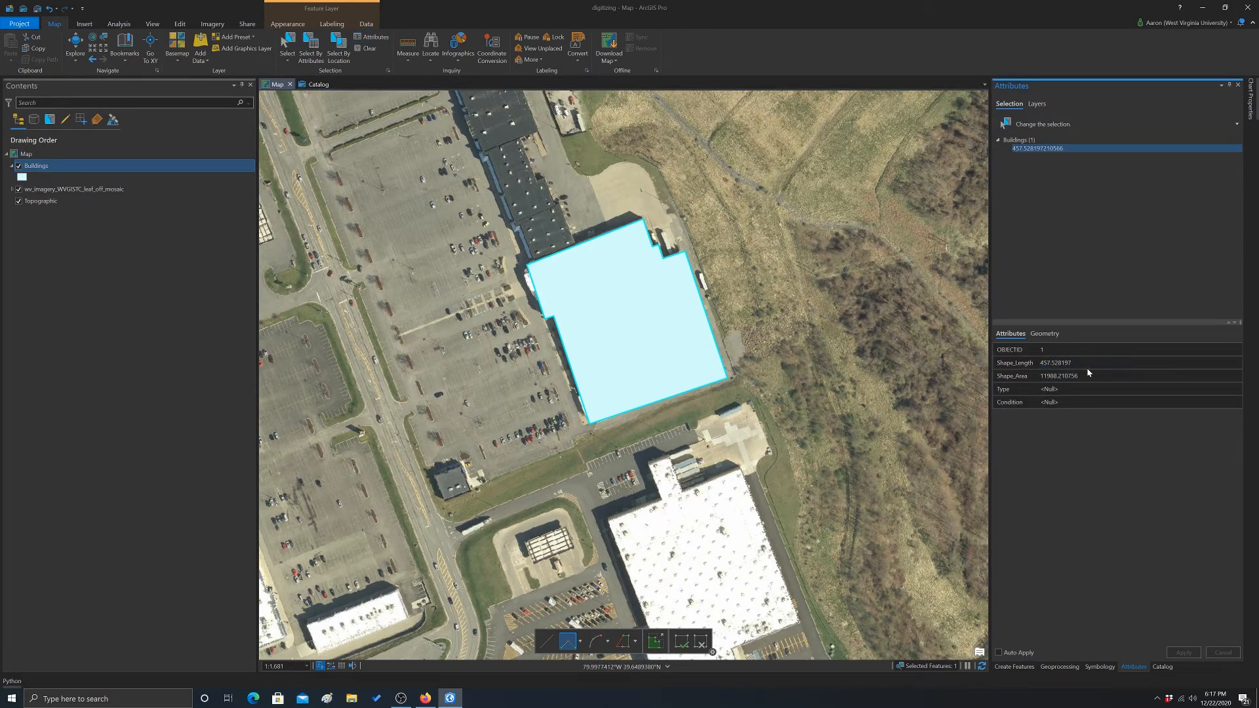
pyautogui.click(1062, 376)
pyautogui.click(1062, 361)
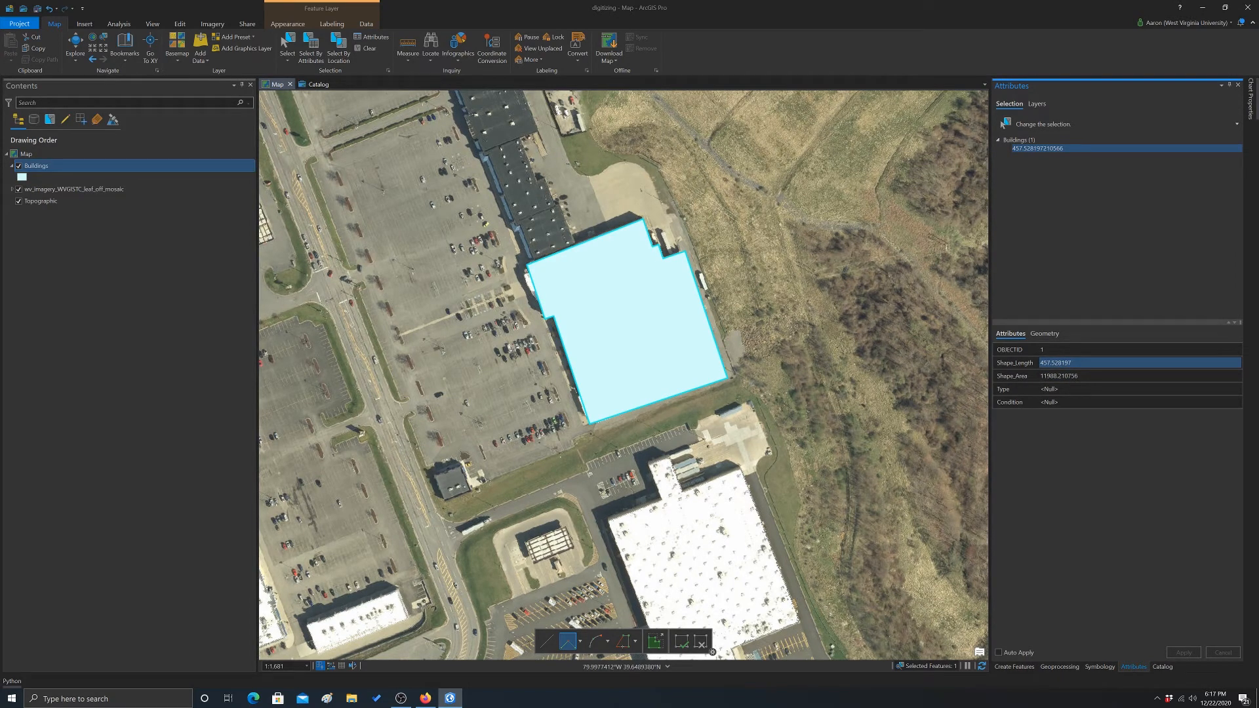
pyautogui.click(1082, 376)
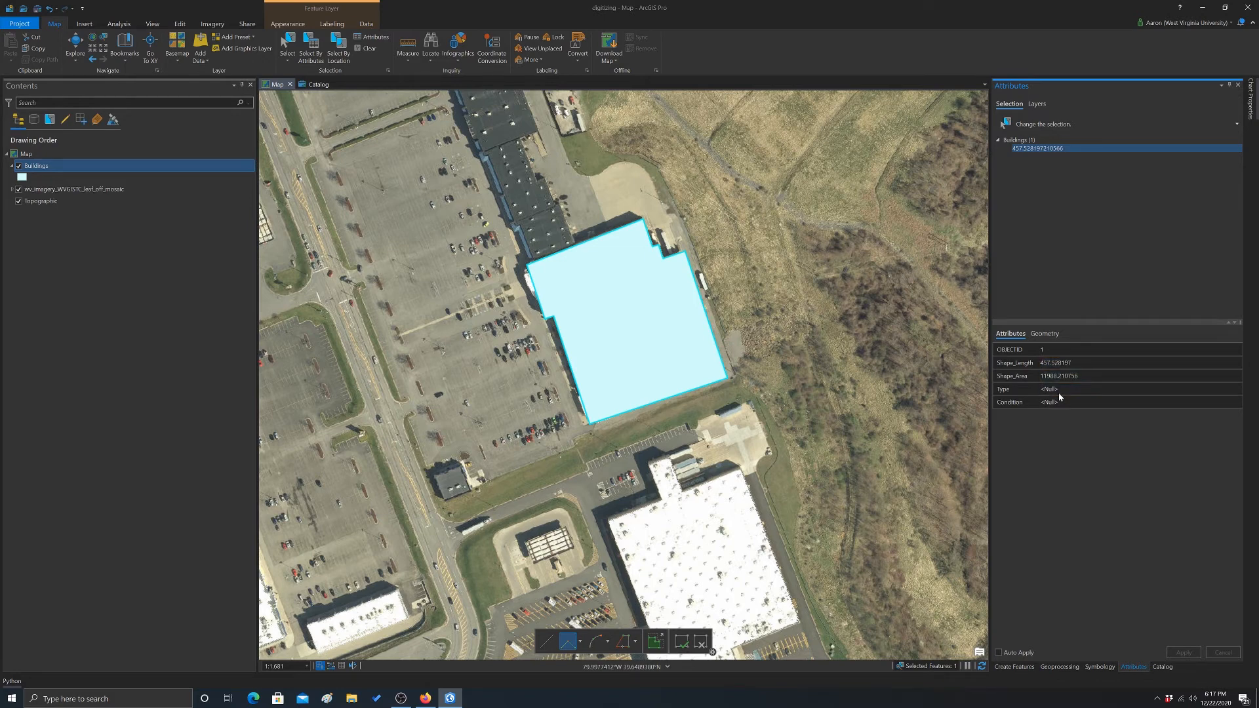
pyautogui.click(1081, 401)
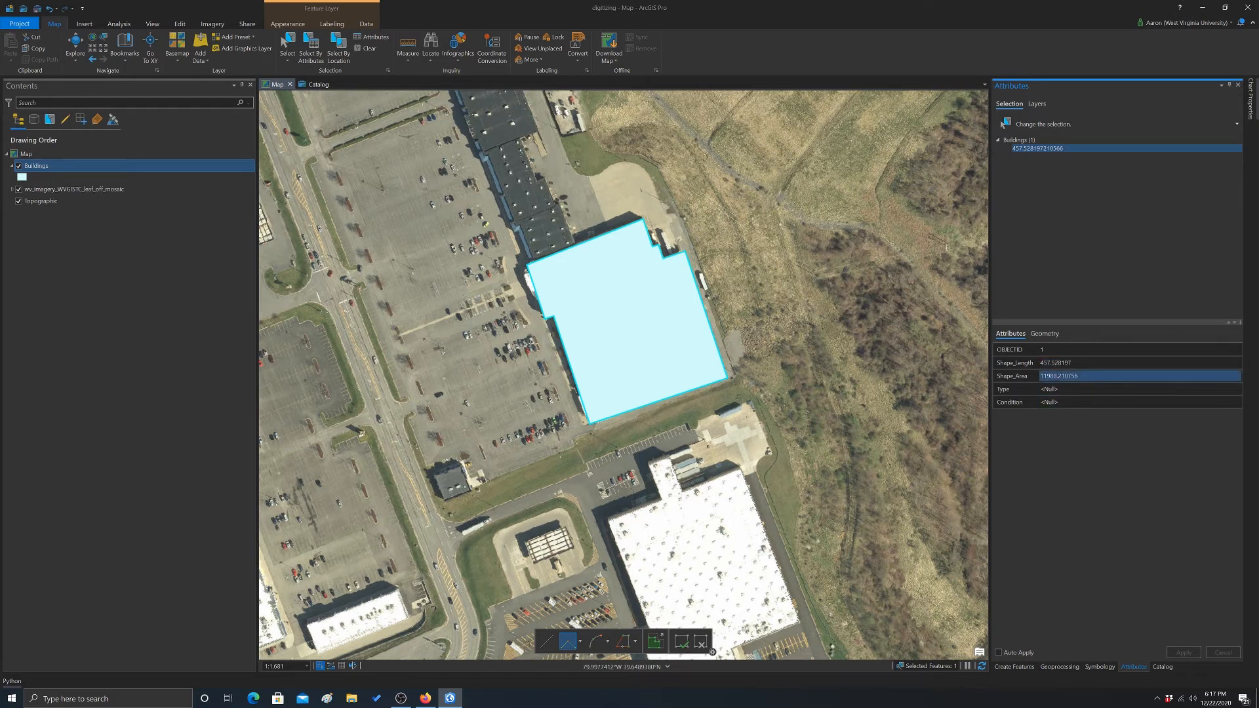
pyautogui.click(1126, 389)
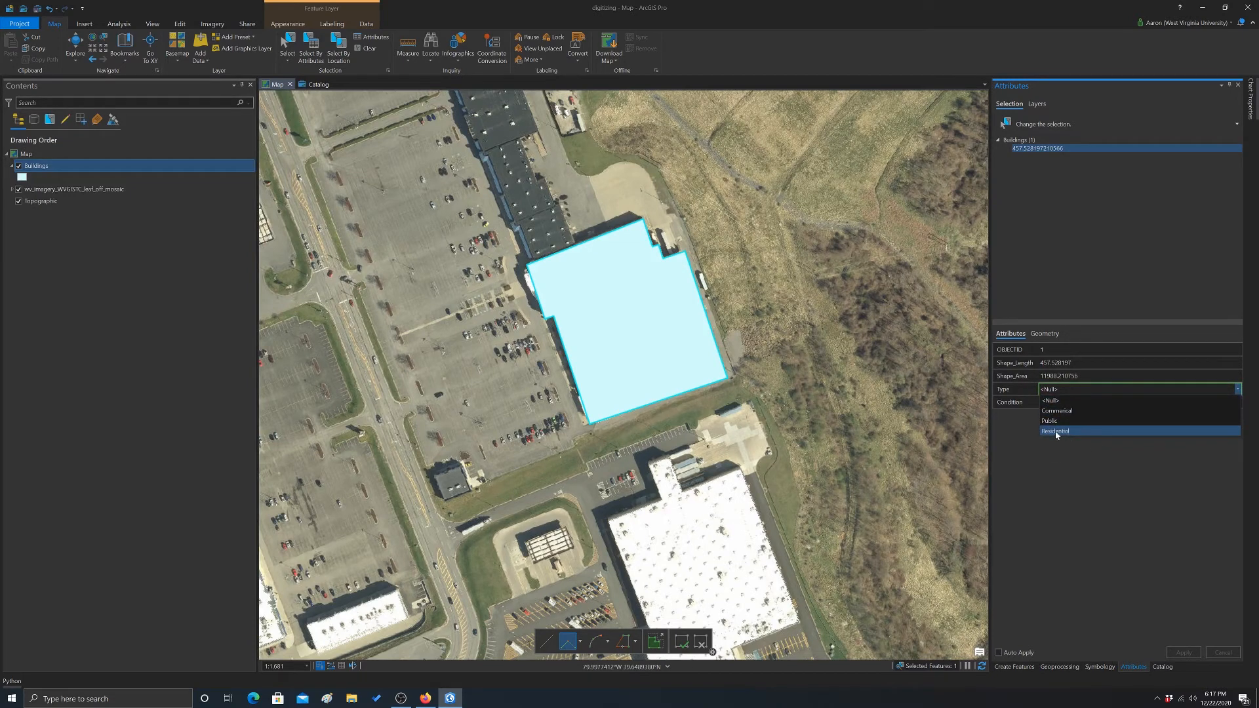
pyautogui.click(1058, 411)
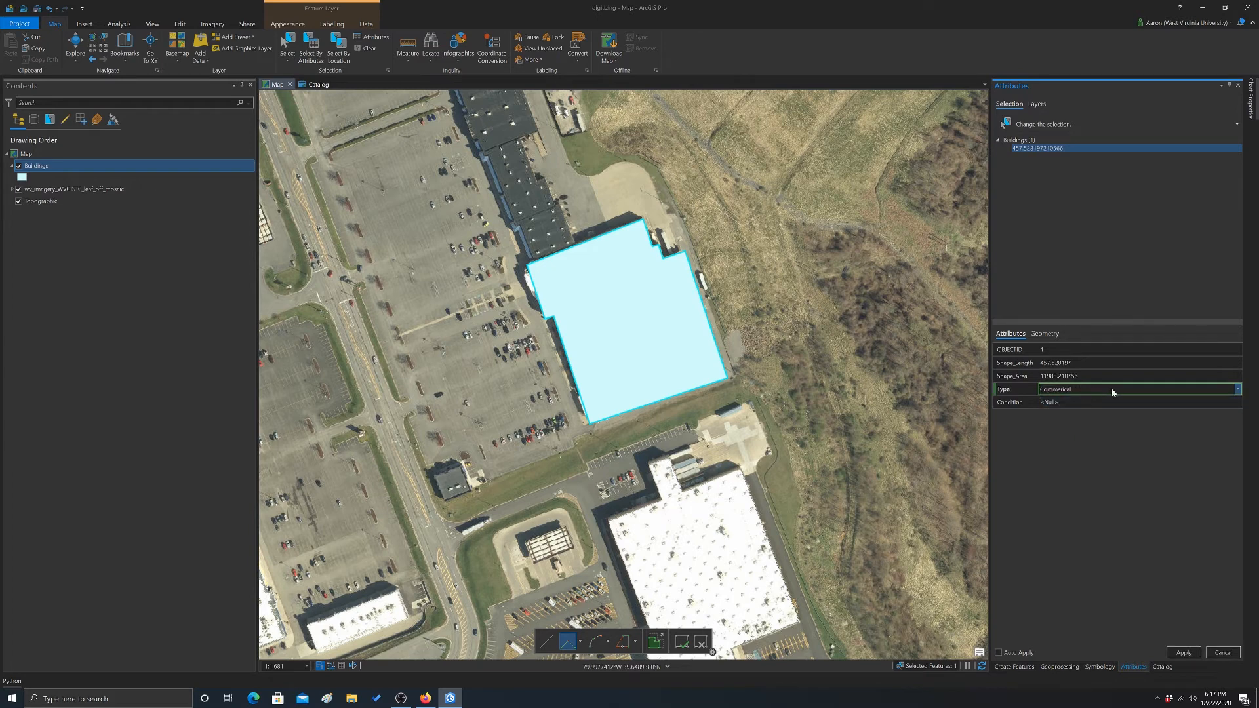
# Enter Condition 5 after the out-of-range 7 is rejected, and apply the attributes.
pyautogui.press('Tab')
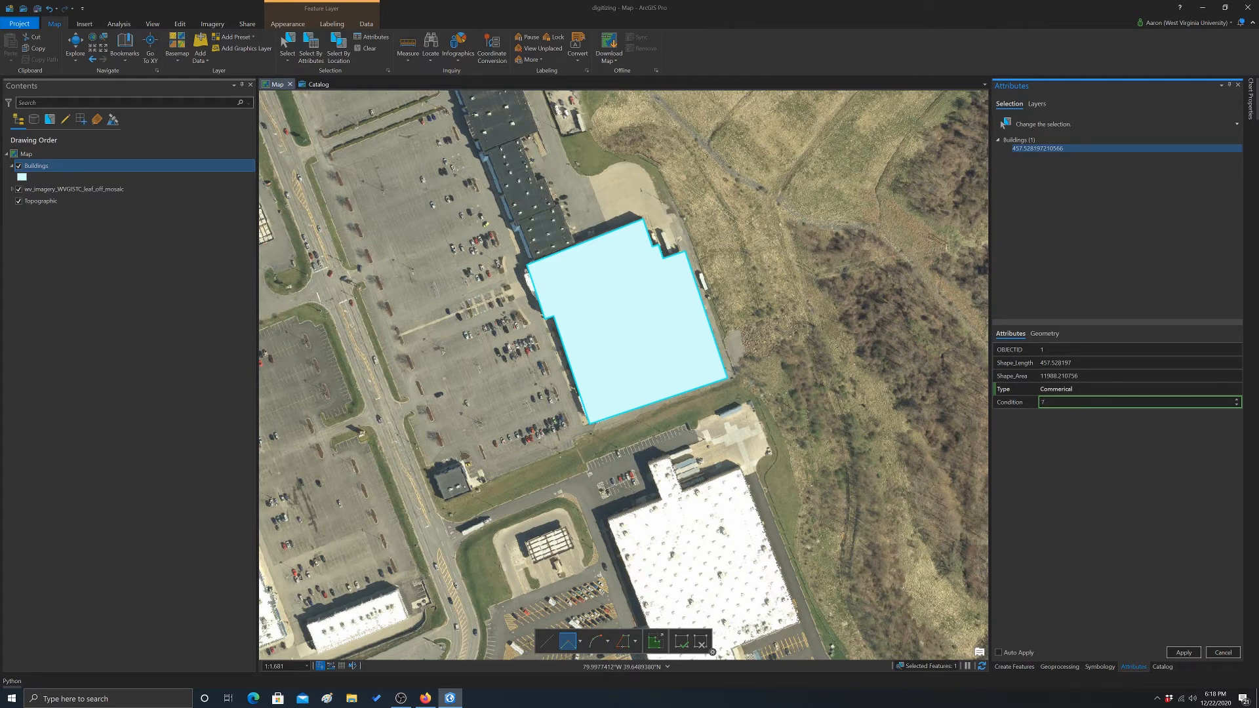
pyautogui.press('Tab')
pyautogui.press('Escape')
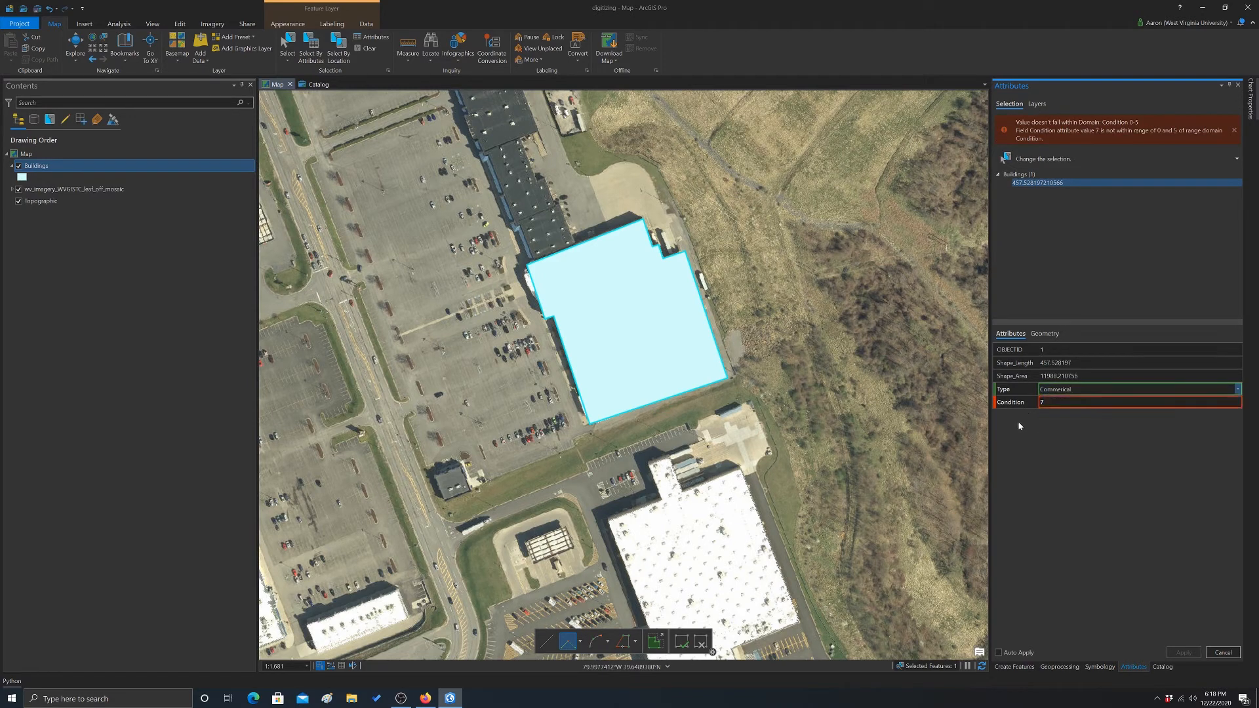
pyautogui.click(1053, 402)
pyautogui.write('5')
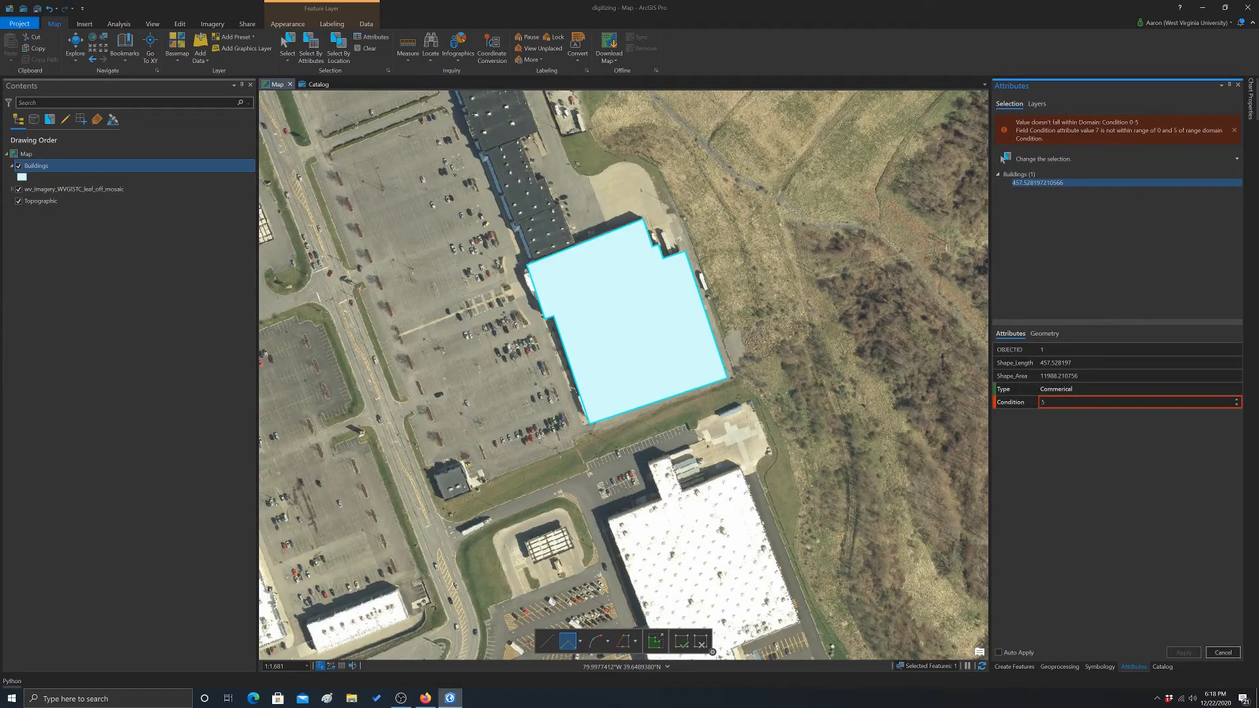
pyautogui.click(1093, 389)
pyautogui.click(1109, 470)
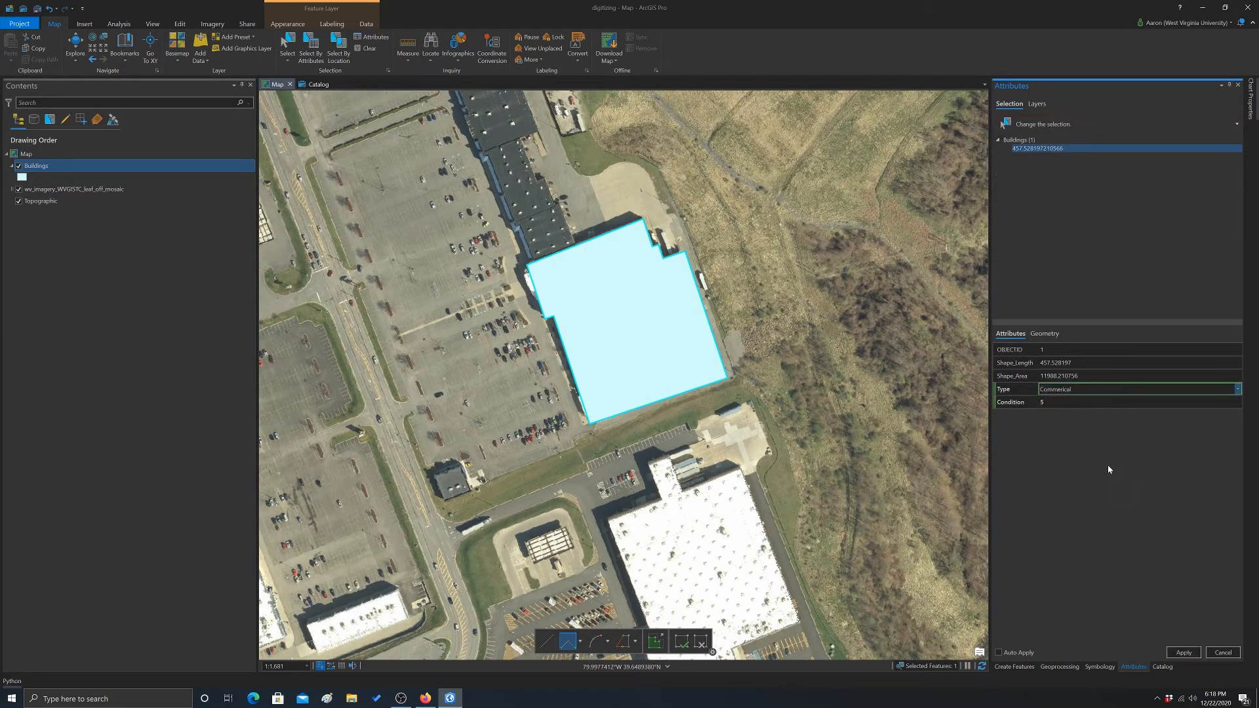
pyautogui.click(1184, 652)
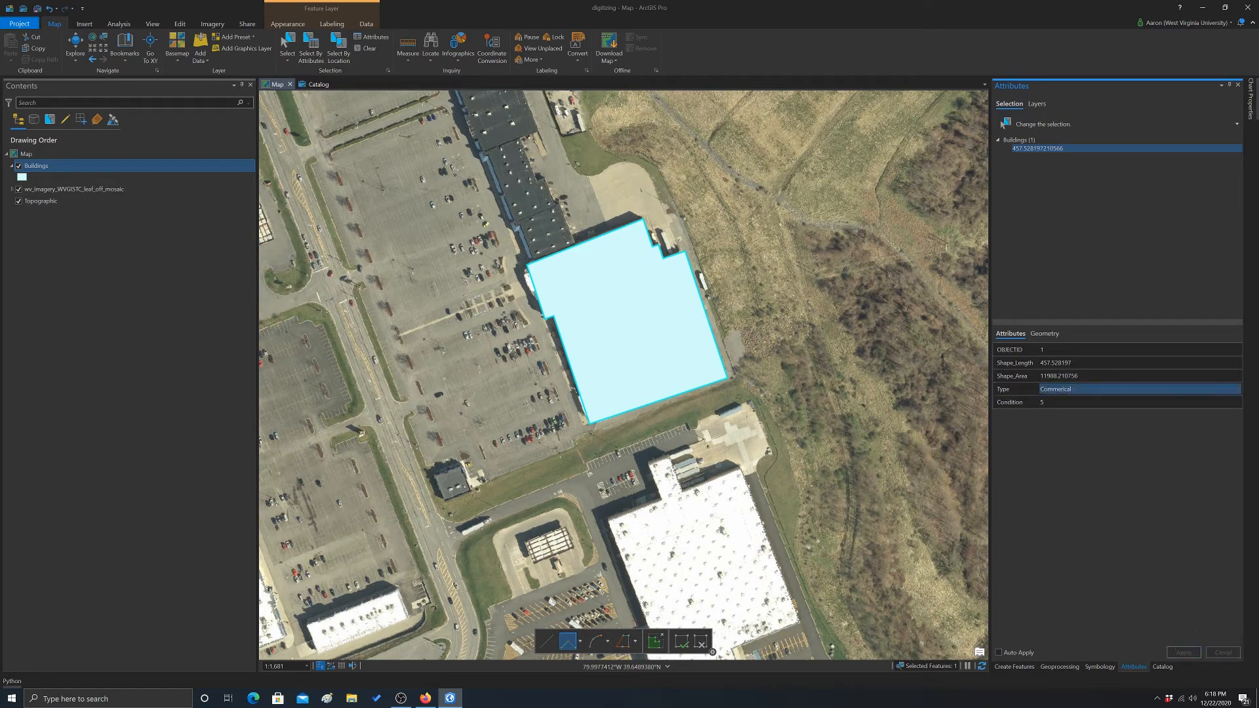
pyautogui.scroll(-3, 708, 252)
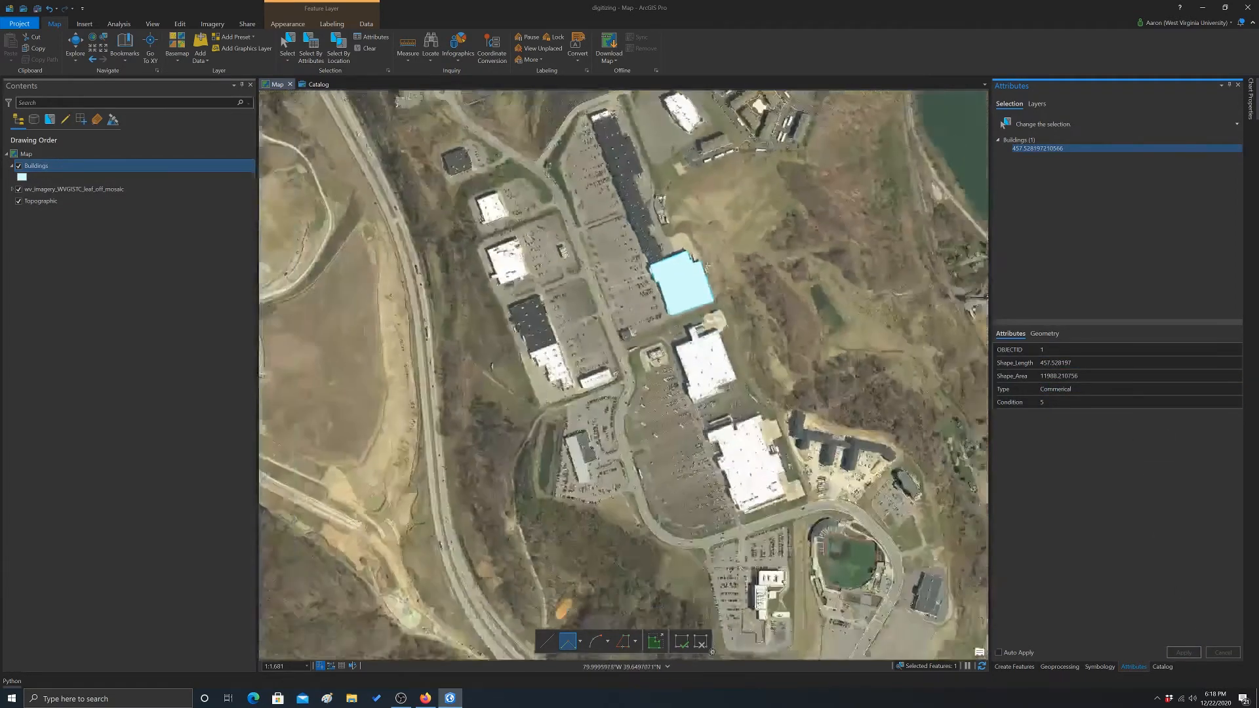
# Pan along the river to an open stretch by the ball fields and return to the Edit ribbon.
pyautogui.click(75, 44)
pyautogui.moveTo(689, 286); pyautogui.dragTo(280, 326)
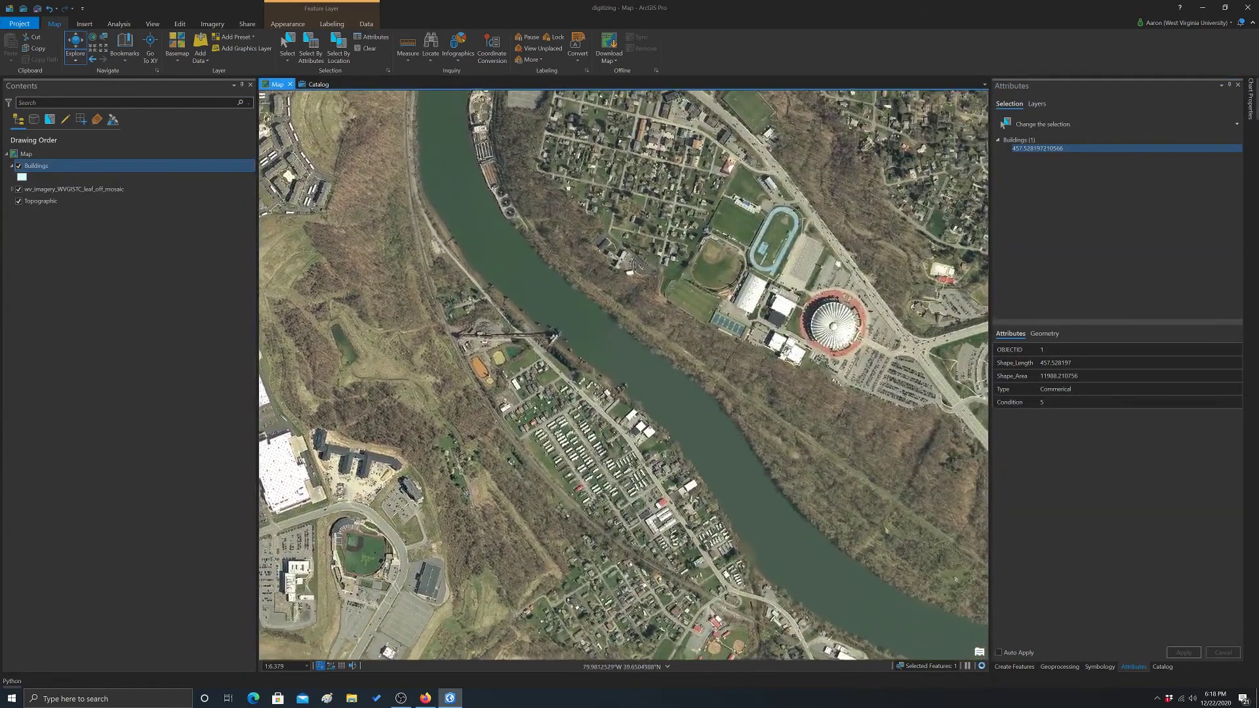
pyautogui.moveTo(768, 413); pyautogui.dragTo(754, 275)
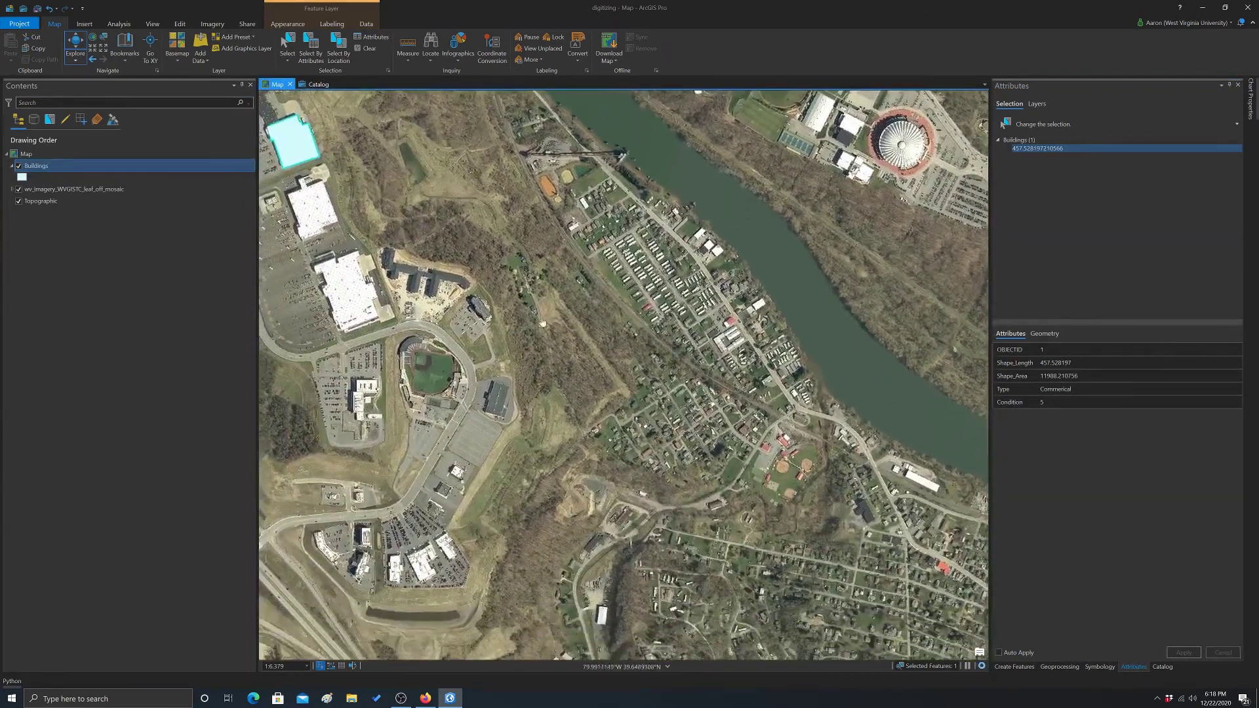
pyautogui.moveTo(620, 394); pyautogui.dragTo(689, 246)
pyautogui.moveTo(492, 295); pyautogui.dragTo(639, 492)
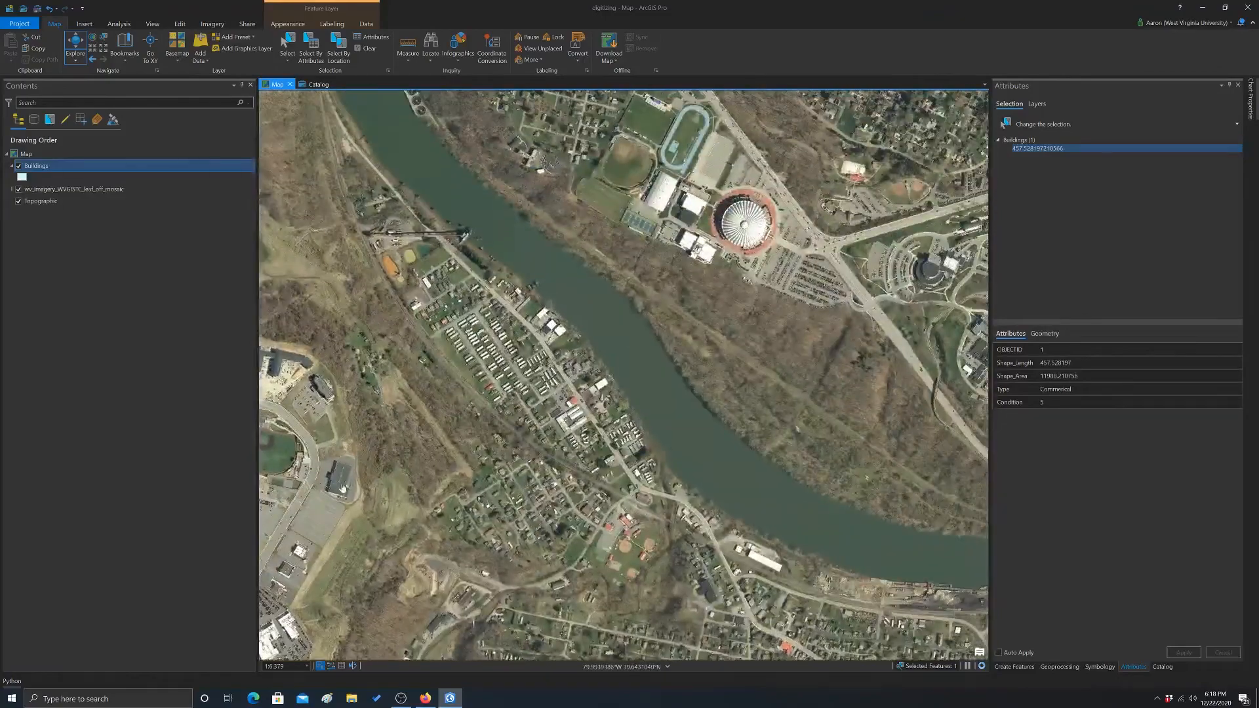
pyautogui.moveTo(767, 295); pyautogui.dragTo(621, 334)
pyautogui.moveTo(765, 363); pyautogui.dragTo(630, 571)
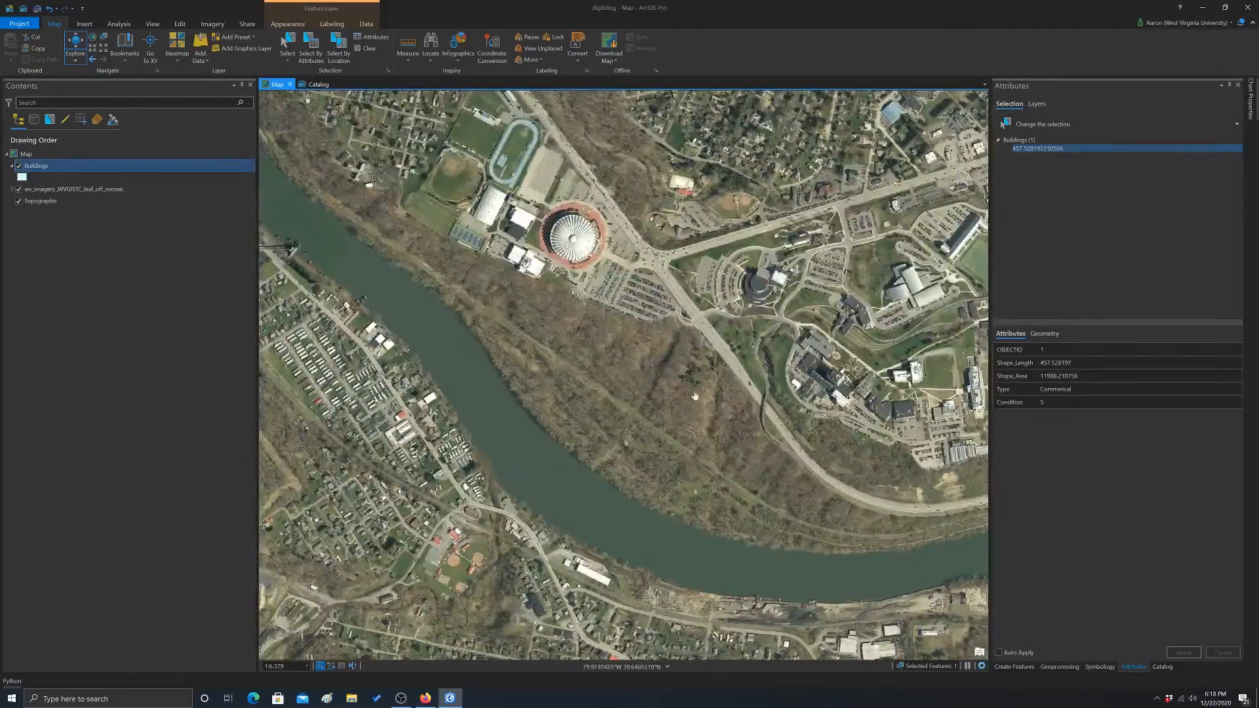
pyautogui.moveTo(629, 493); pyautogui.dragTo(667, 366)
pyautogui.scroll(3, 666, 366)
pyautogui.scroll(2, 629, 384)
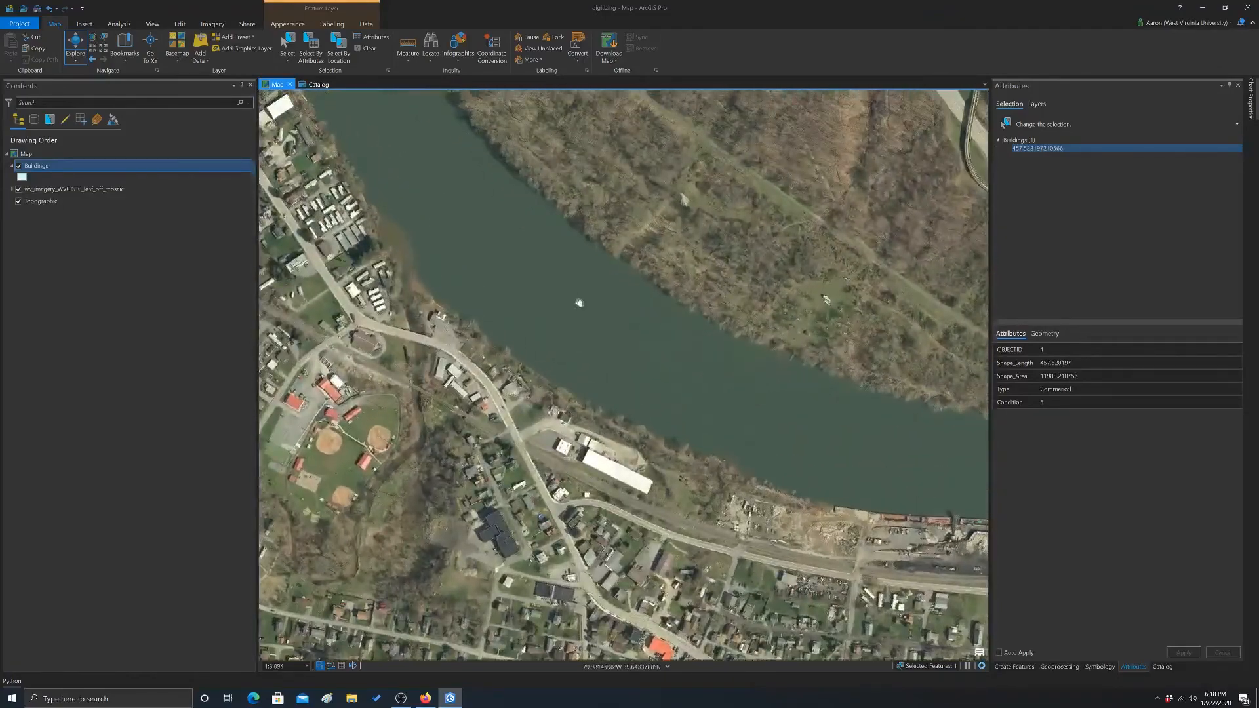
pyautogui.moveTo(597, 287); pyautogui.dragTo(607, 308)
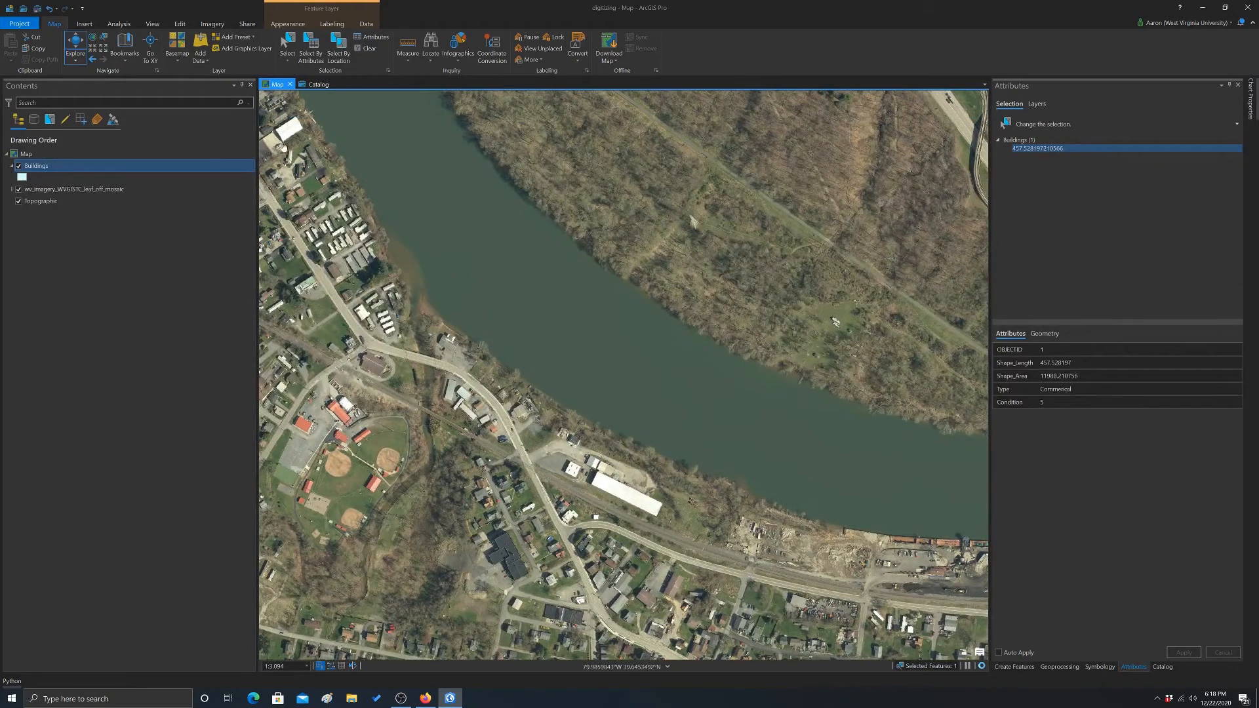
pyautogui.click(180, 24)
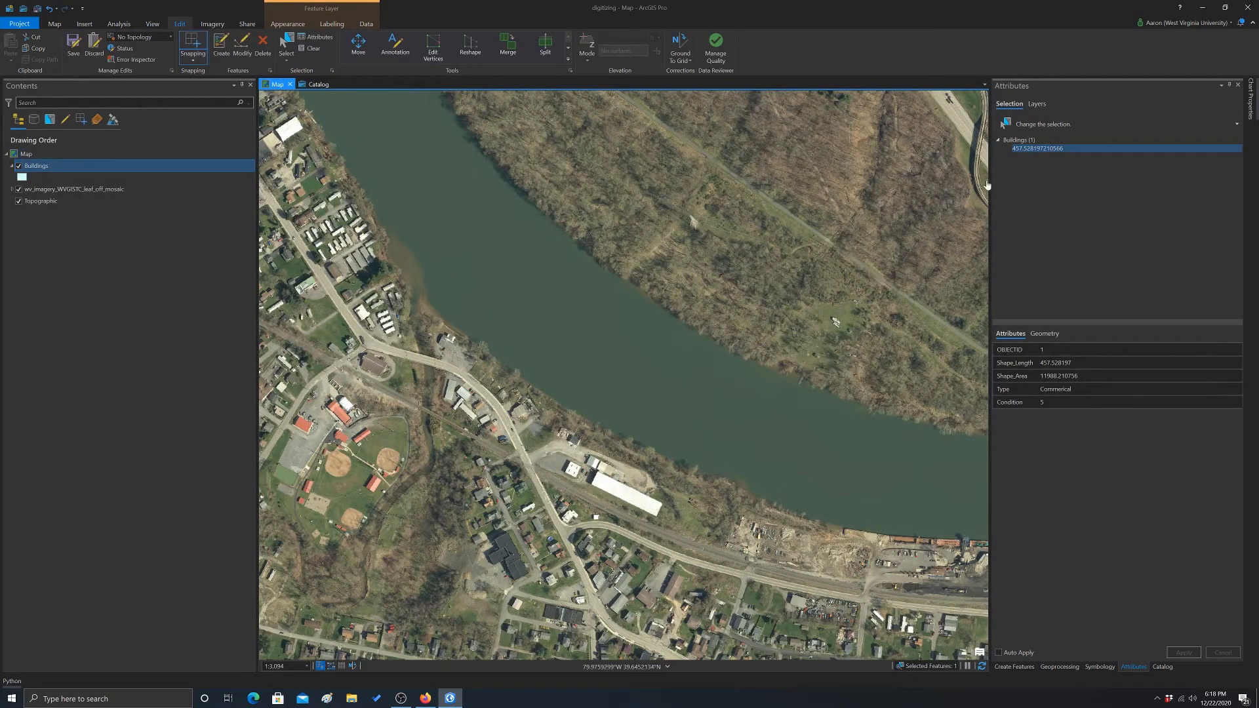
# Digitize an irregular blob-shaped Buildings polygon over the river from the Create Features template.
pyautogui.click(1013, 667)
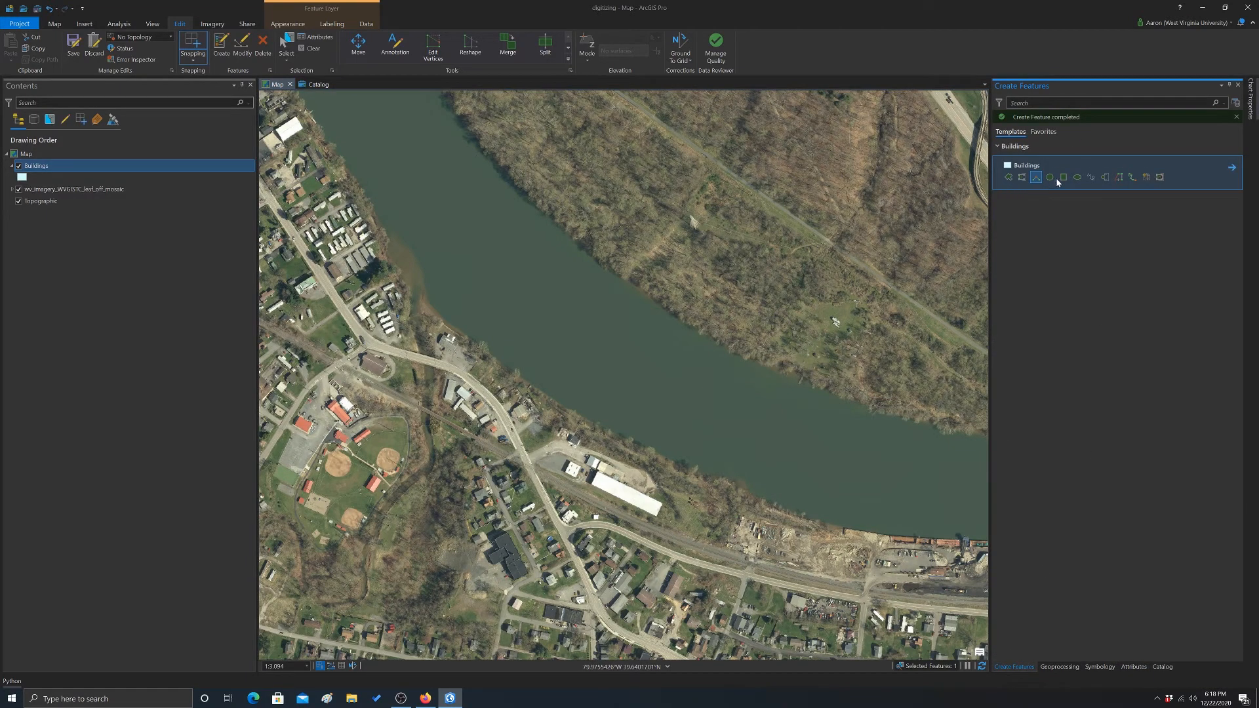
pyautogui.click(1008, 177)
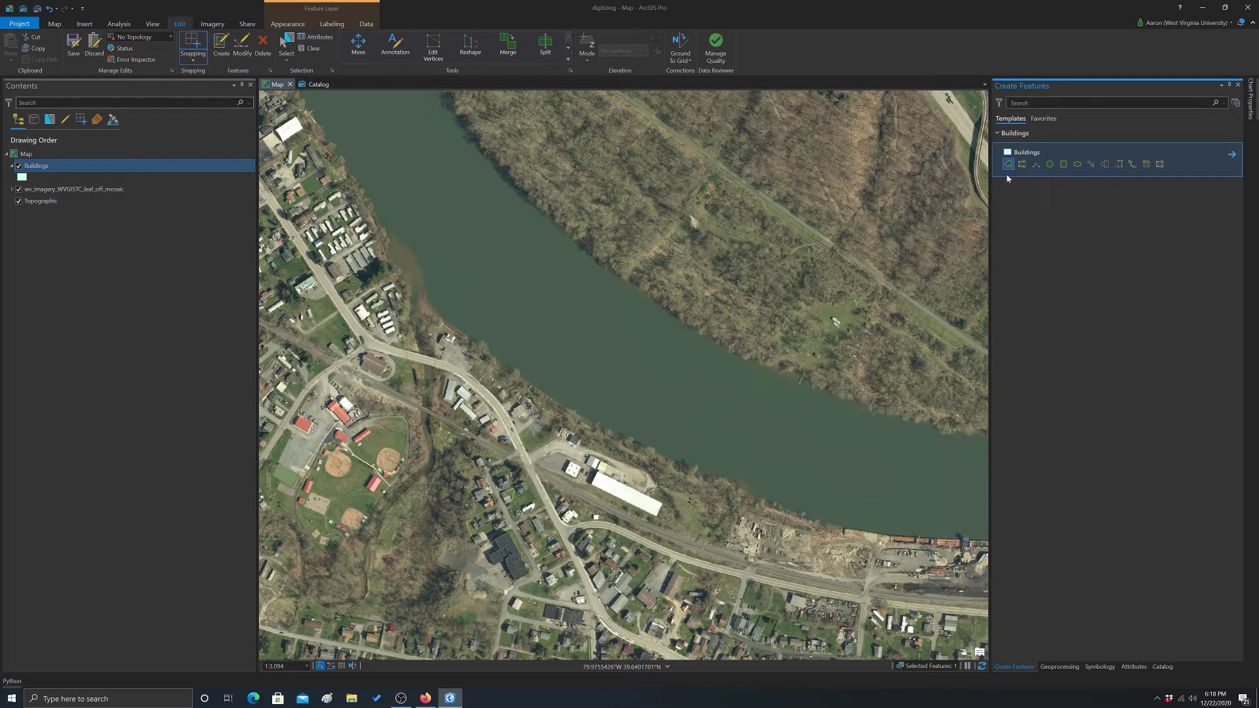
pyautogui.click(542, 331)
pyautogui.click(550, 279)
pyautogui.click(519, 253)
pyautogui.click(490, 283)
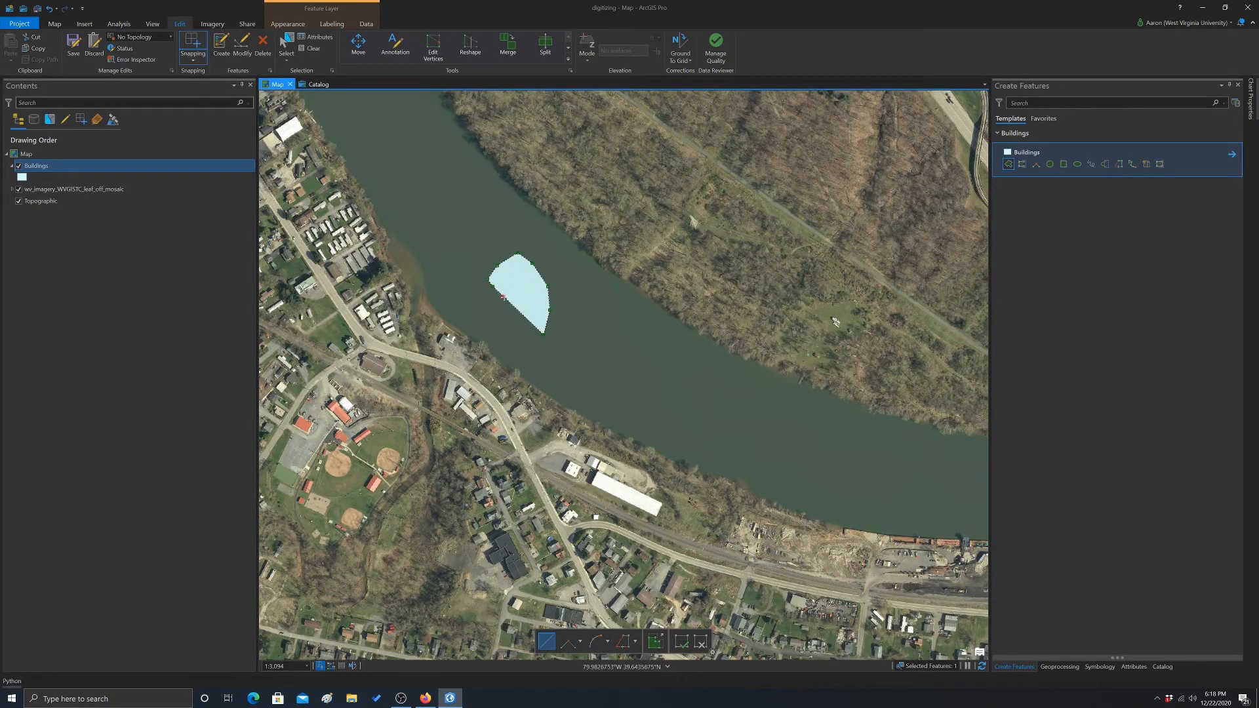
pyautogui.click(500, 312)
pyautogui.click(526, 340)
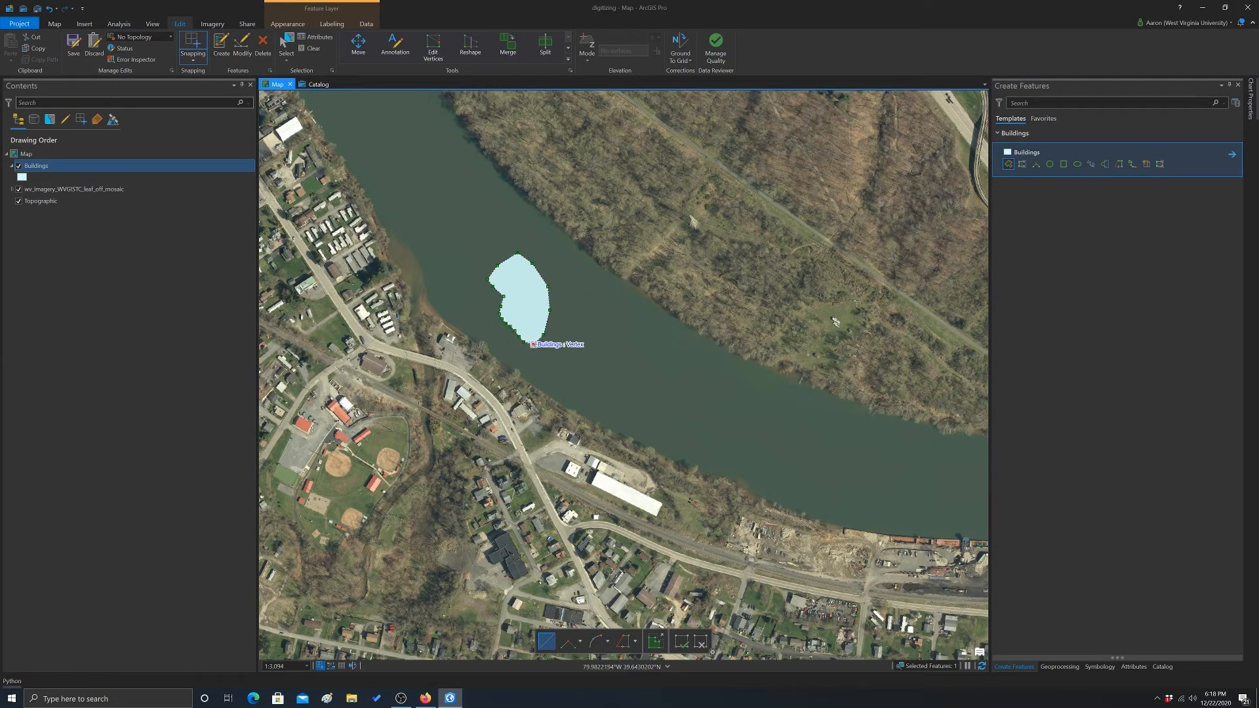
pyautogui.doubleClick(536, 343)
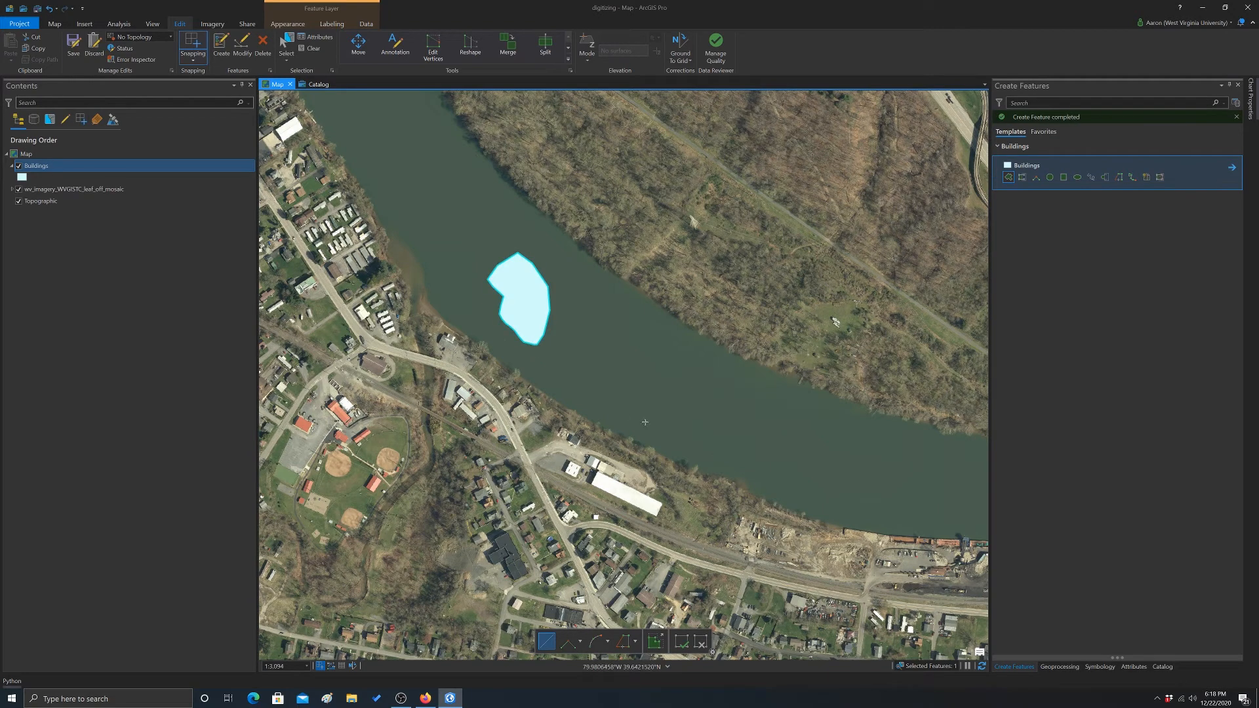
pyautogui.scroll(2, 563, 309)
pyautogui.scroll(2, 563, 308)
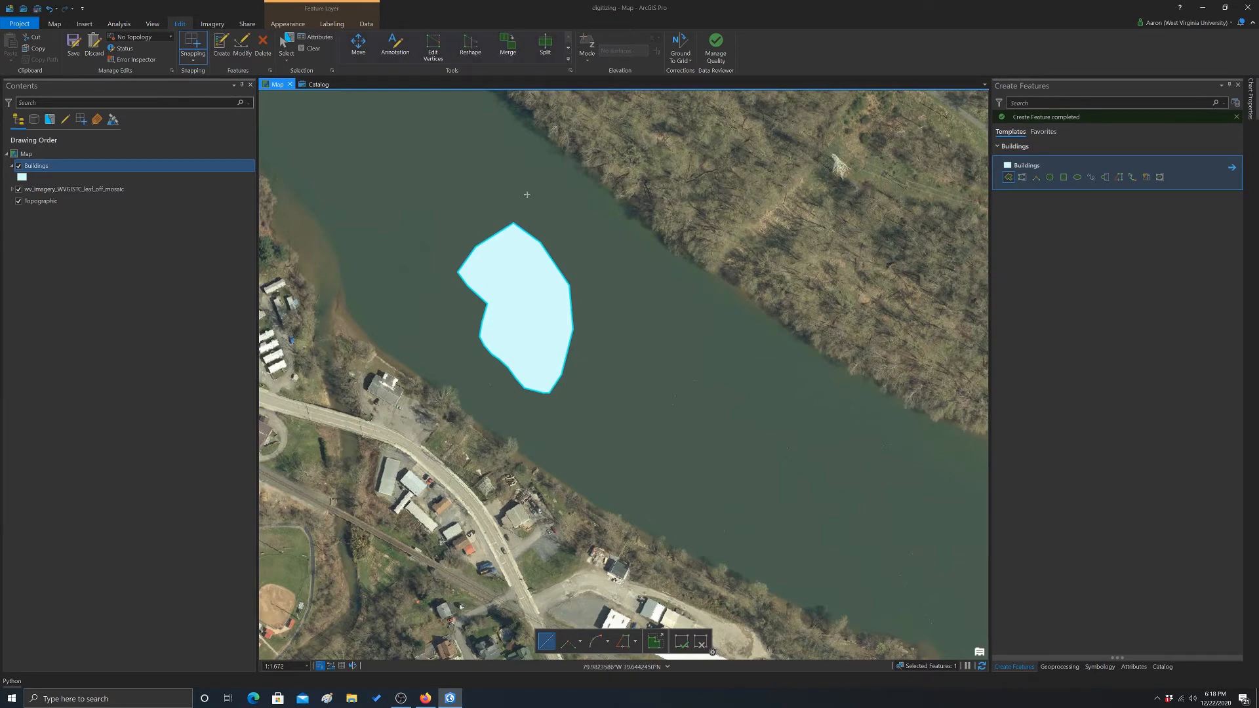
# Cut the river polygon into two Buildings features with a split line across its middle.
pyautogui.click(545, 44)
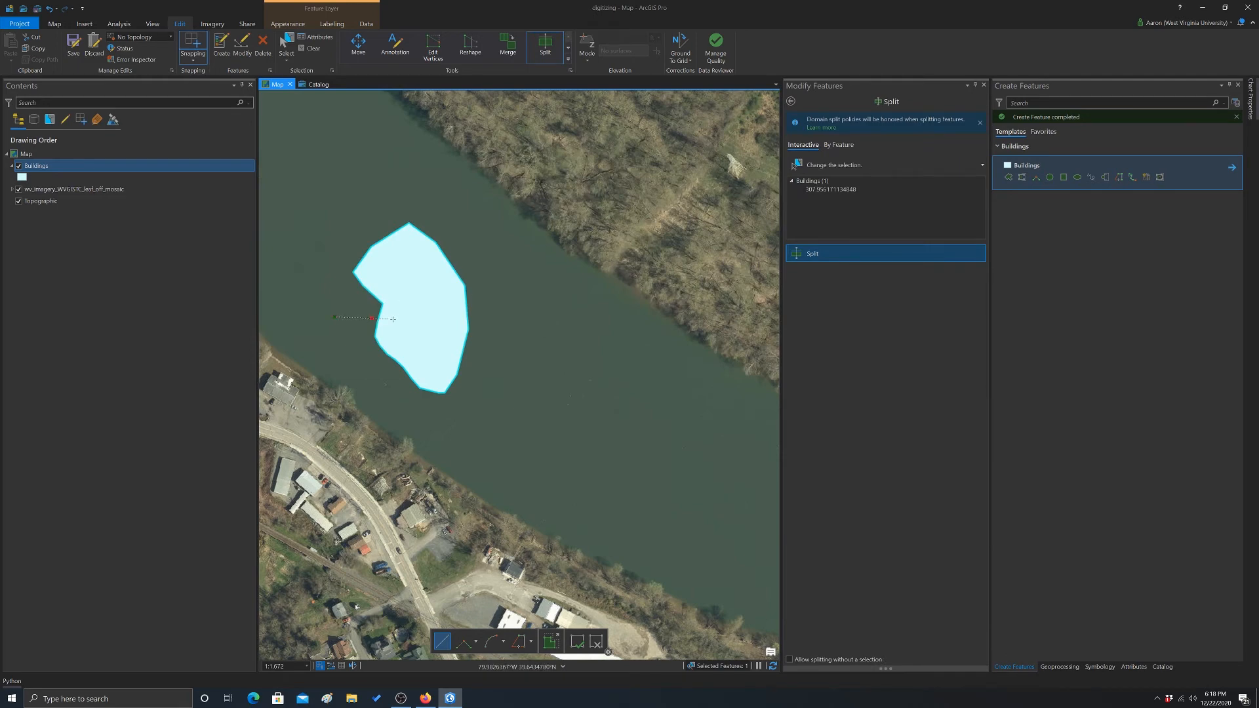
pyautogui.click(403, 320)
pyautogui.doubleClick(479, 285)
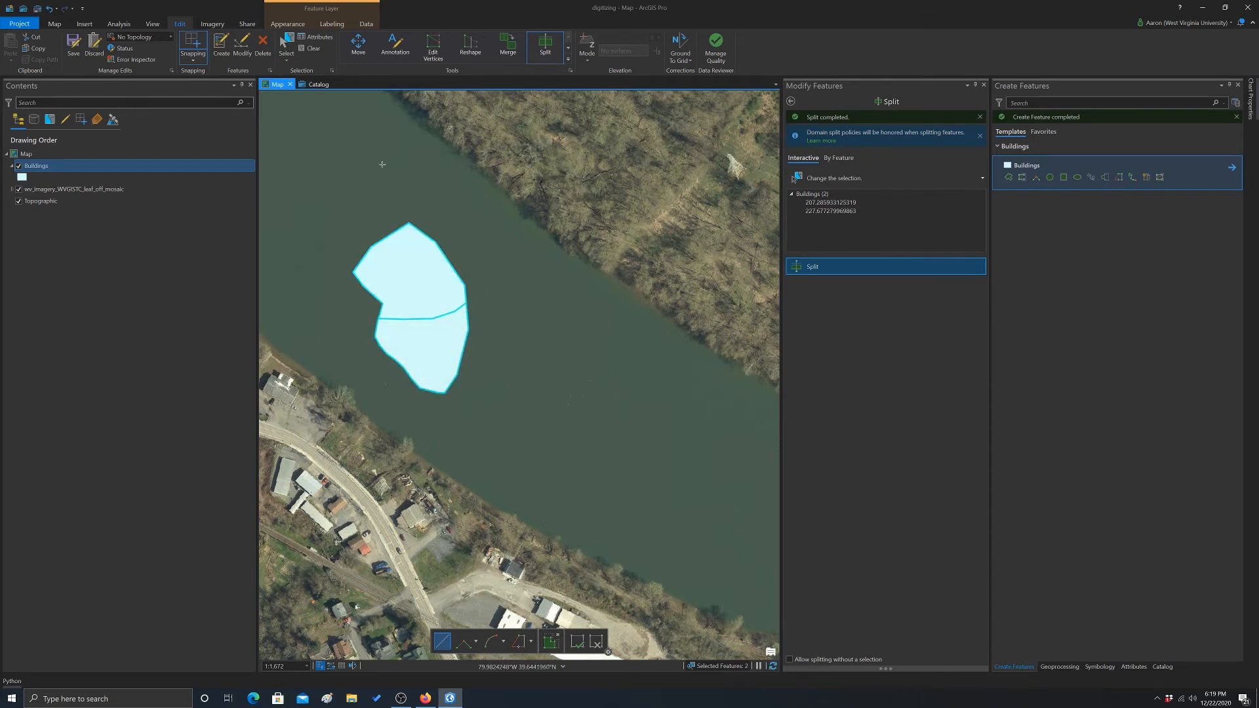
# Delete the lower half of the split polygon, then undo to restore it.
pyautogui.click(285, 45)
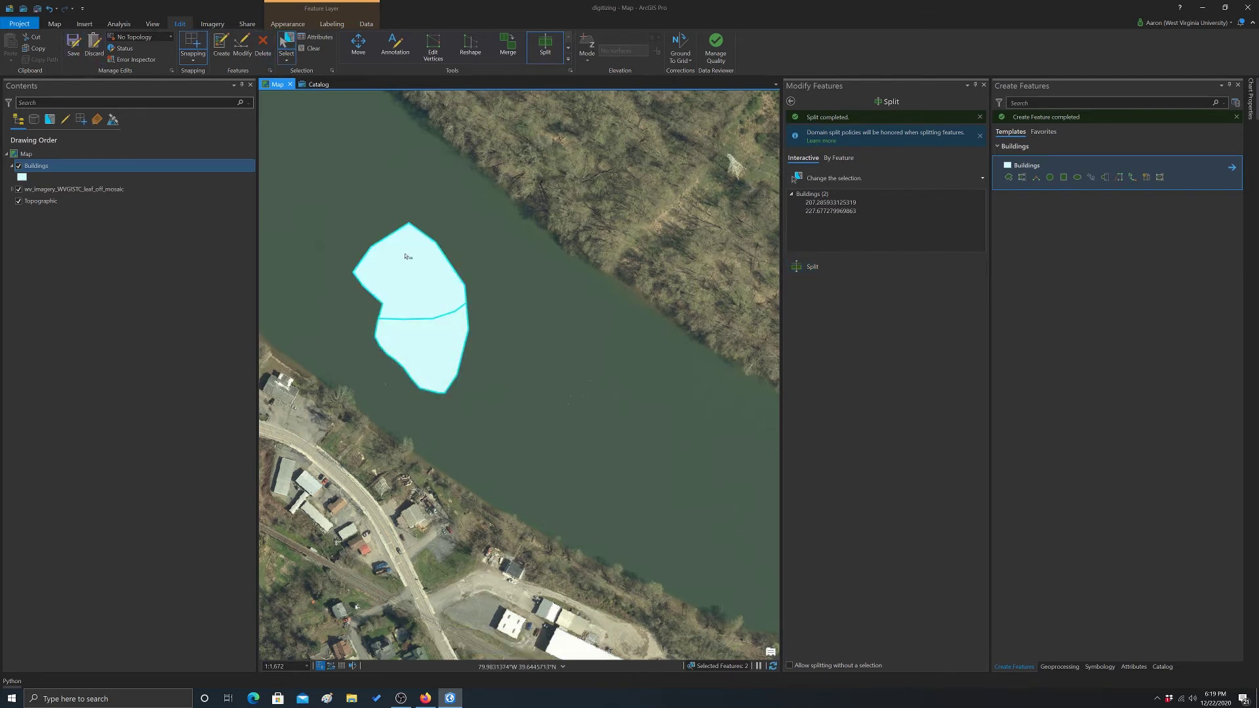
pyautogui.click(458, 331)
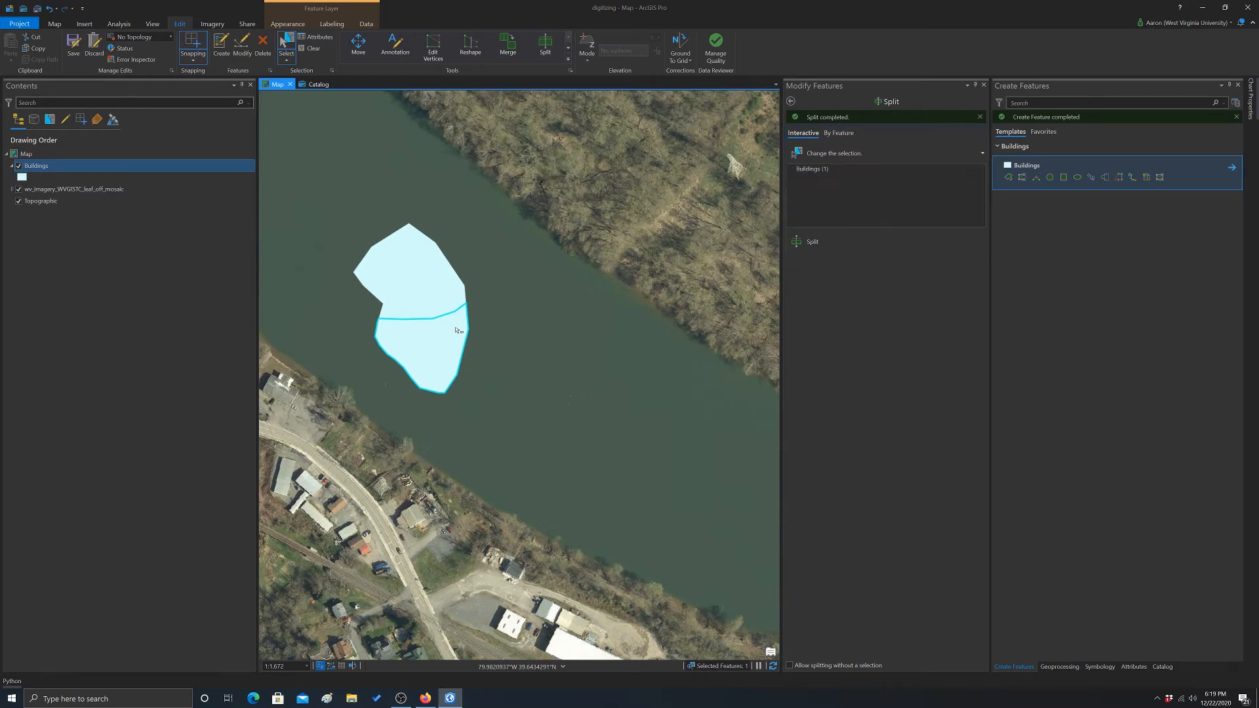
pyautogui.press('Delete')
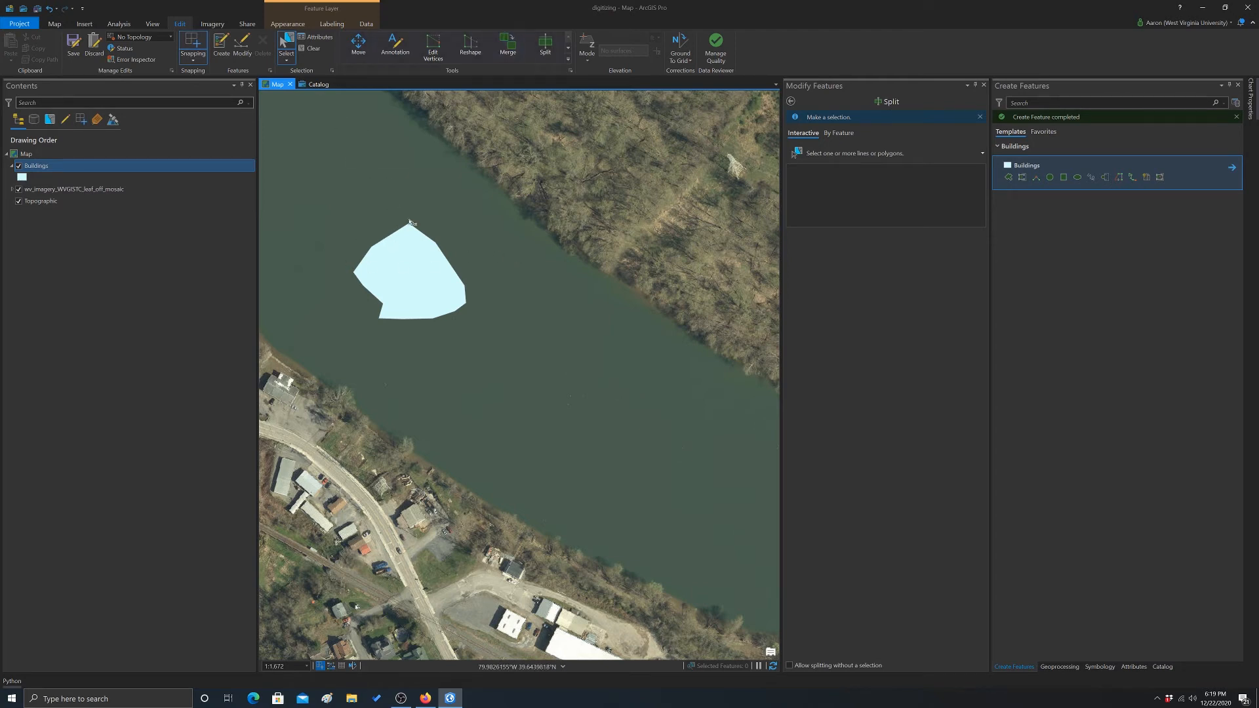
pyautogui.click(49, 10)
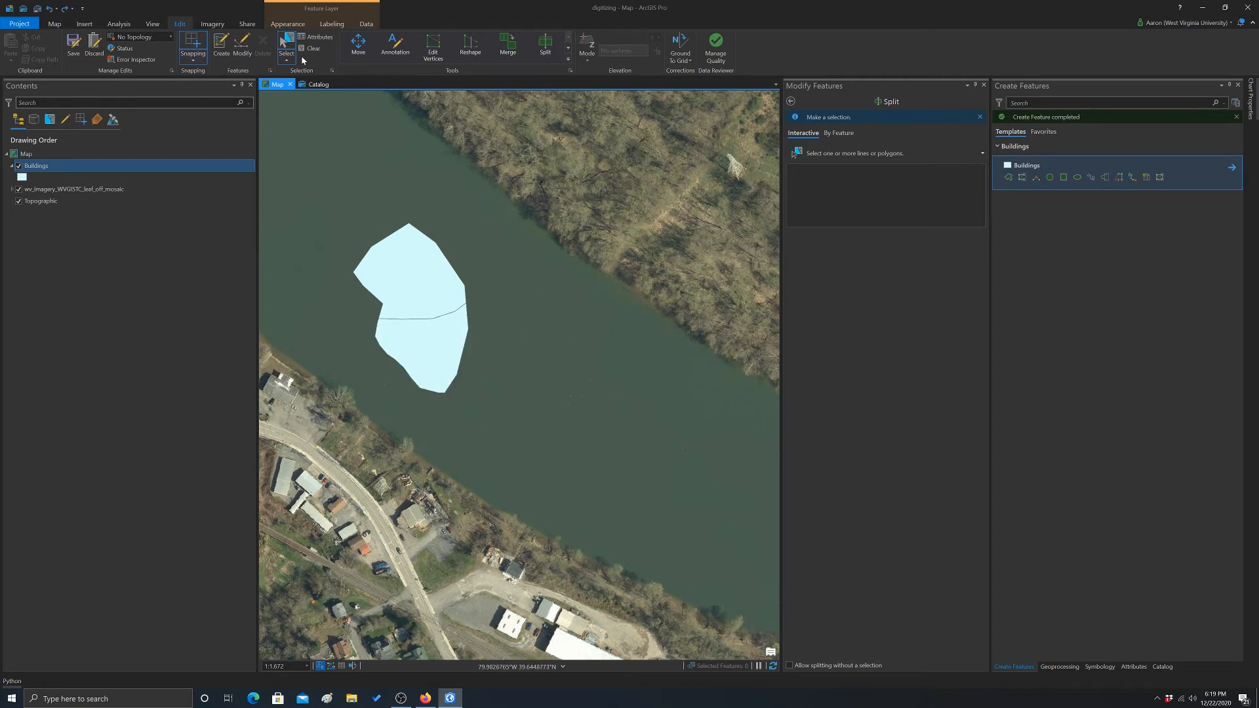
# Box-select both polygon halves together on the map.
pyautogui.click(286, 44)
pyautogui.moveTo(332, 217); pyautogui.dragTo(479, 395)
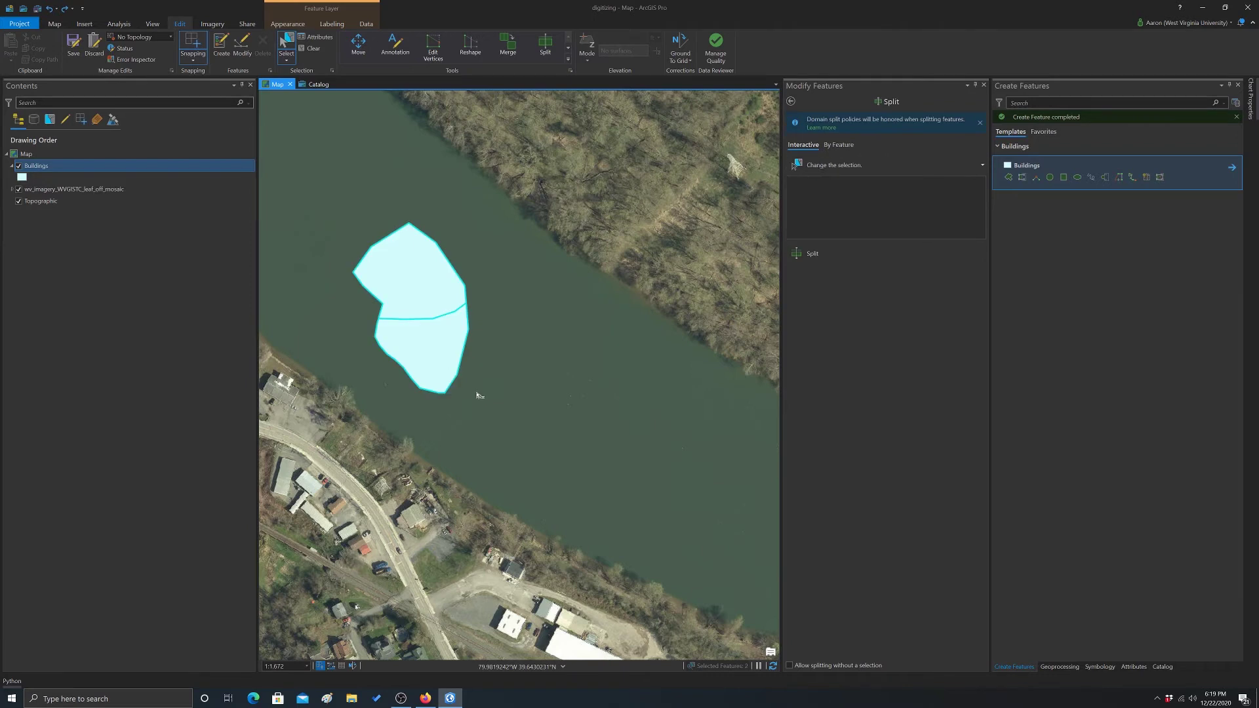
# Merge the two selected Buildings halves back into one polygon.
pyautogui.click(508, 48)
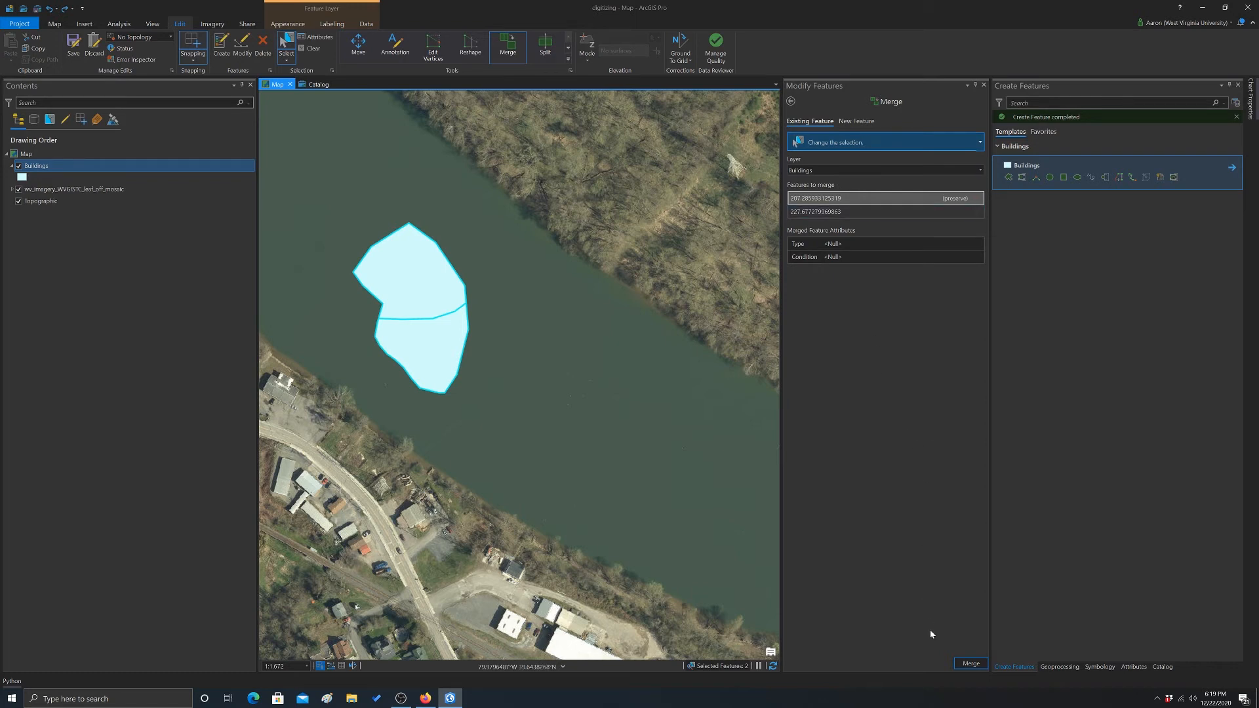
pyautogui.click(970, 663)
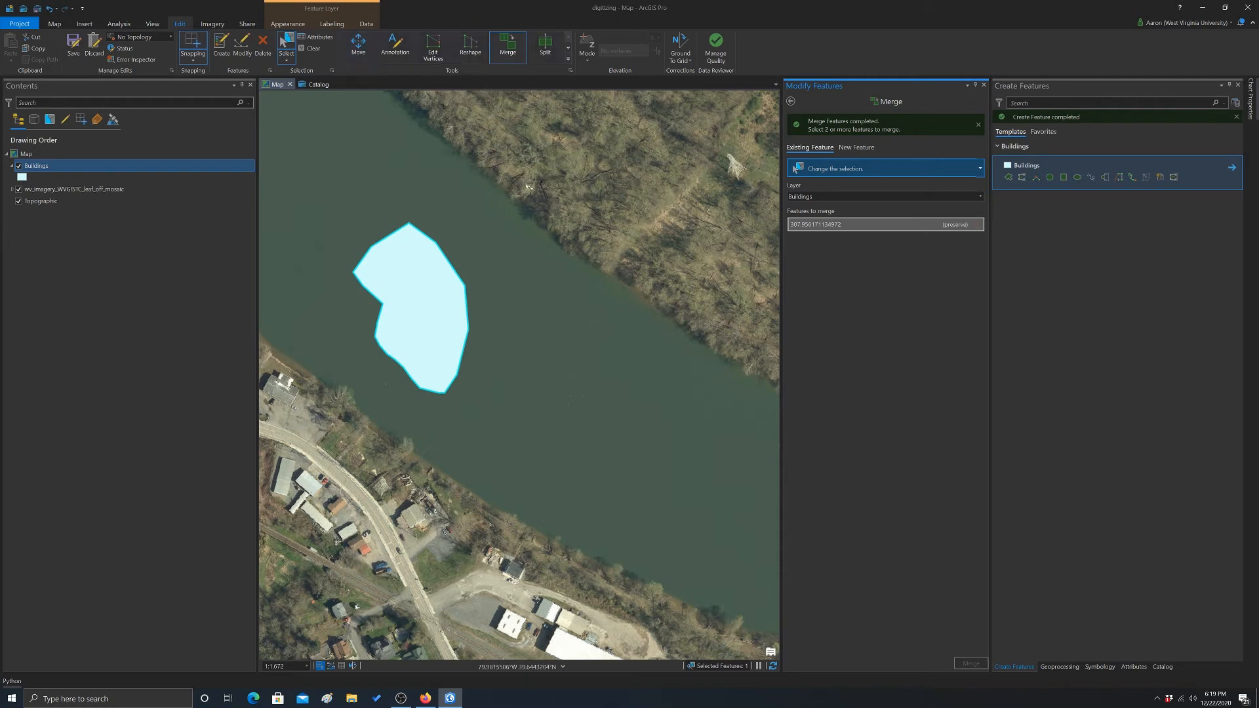
# Move the merged polygon a short distance upstream, up and to the left, and commit.
pyautogui.click(359, 46)
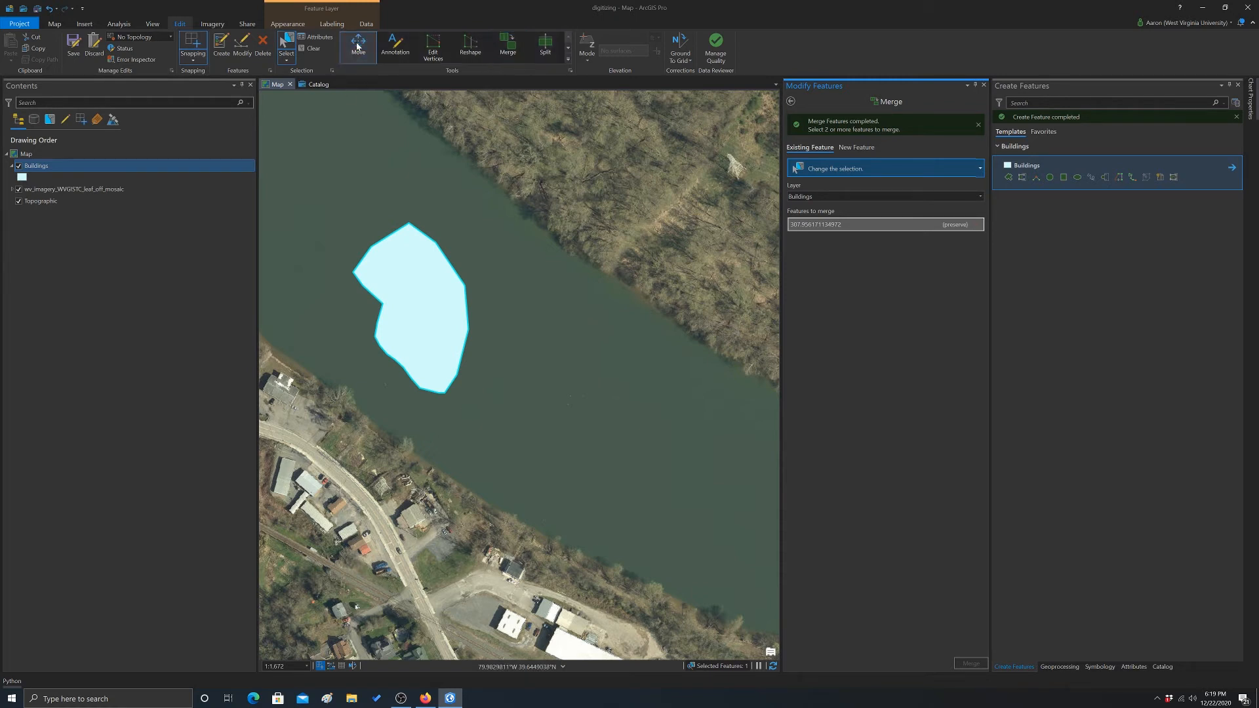
pyautogui.moveTo(440, 315)
pyautogui.mouseDown()
pyautogui.moveTo(407, 301)
pyautogui.moveTo(461, 307)
pyautogui.moveTo(398, 261)
pyautogui.mouseUp()
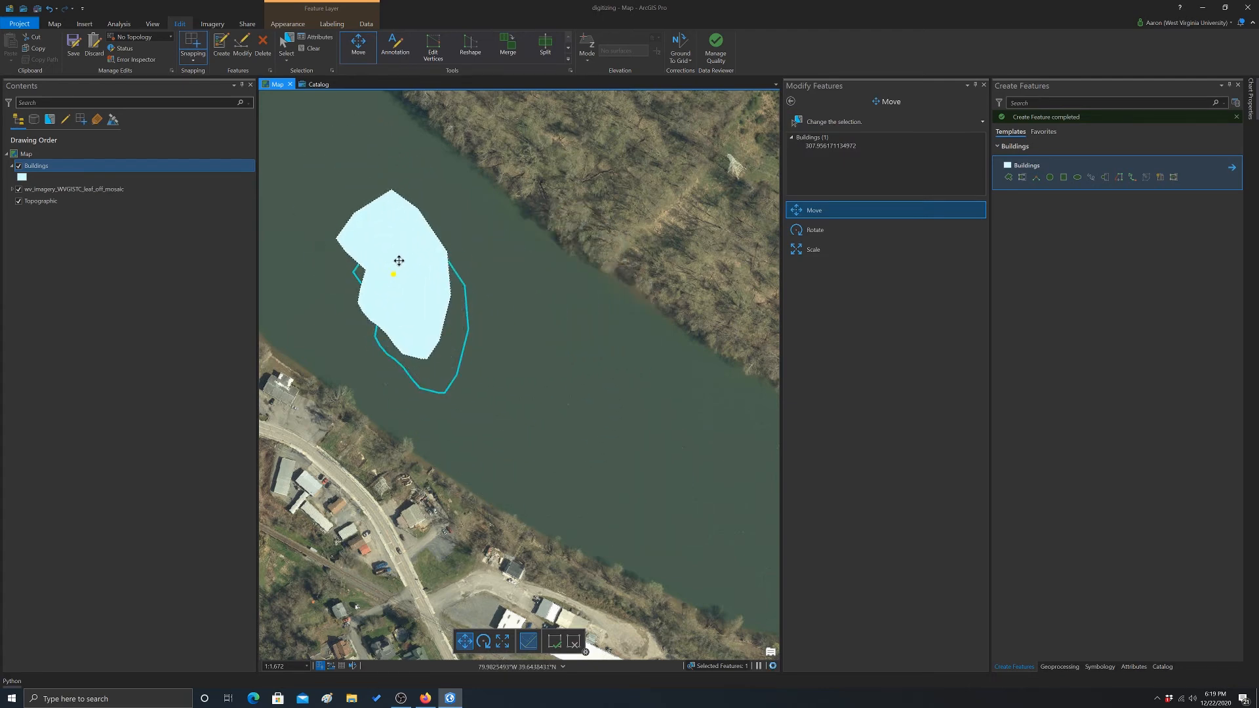
pyautogui.press('F2')
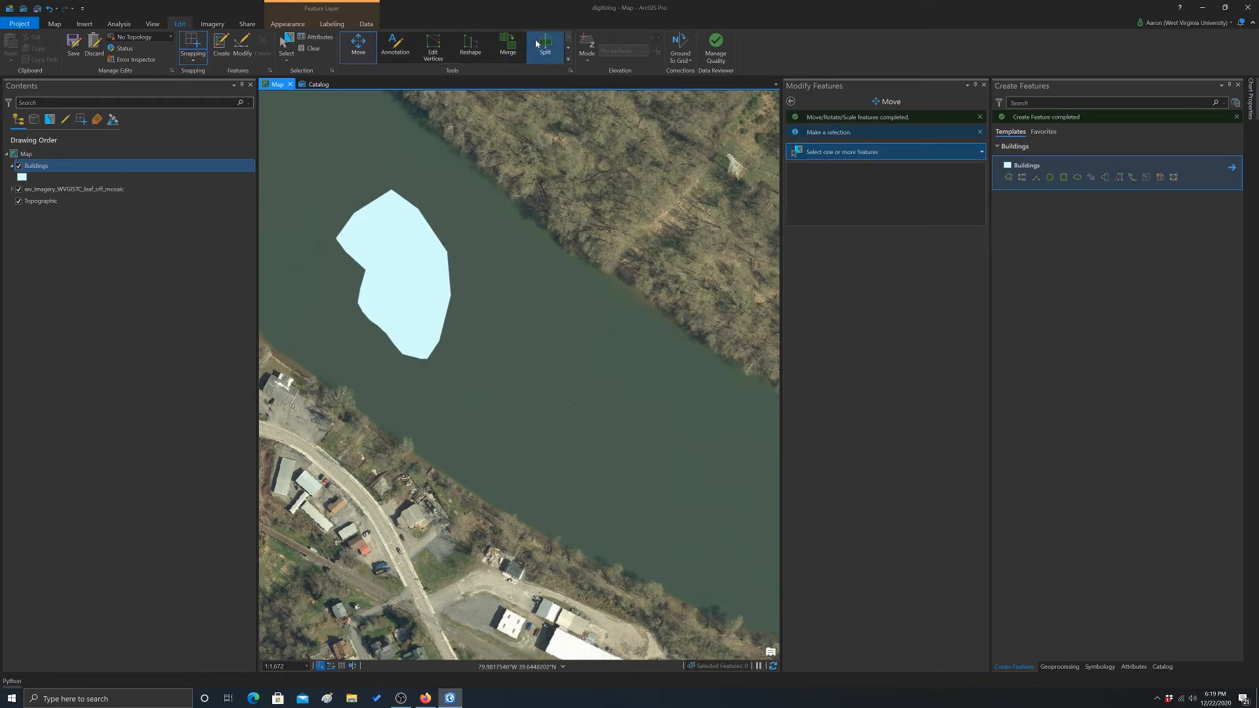
# Pull a right-edge vertex of the polygon inward and add a new vertex on that edge.
pyautogui.click(434, 46)
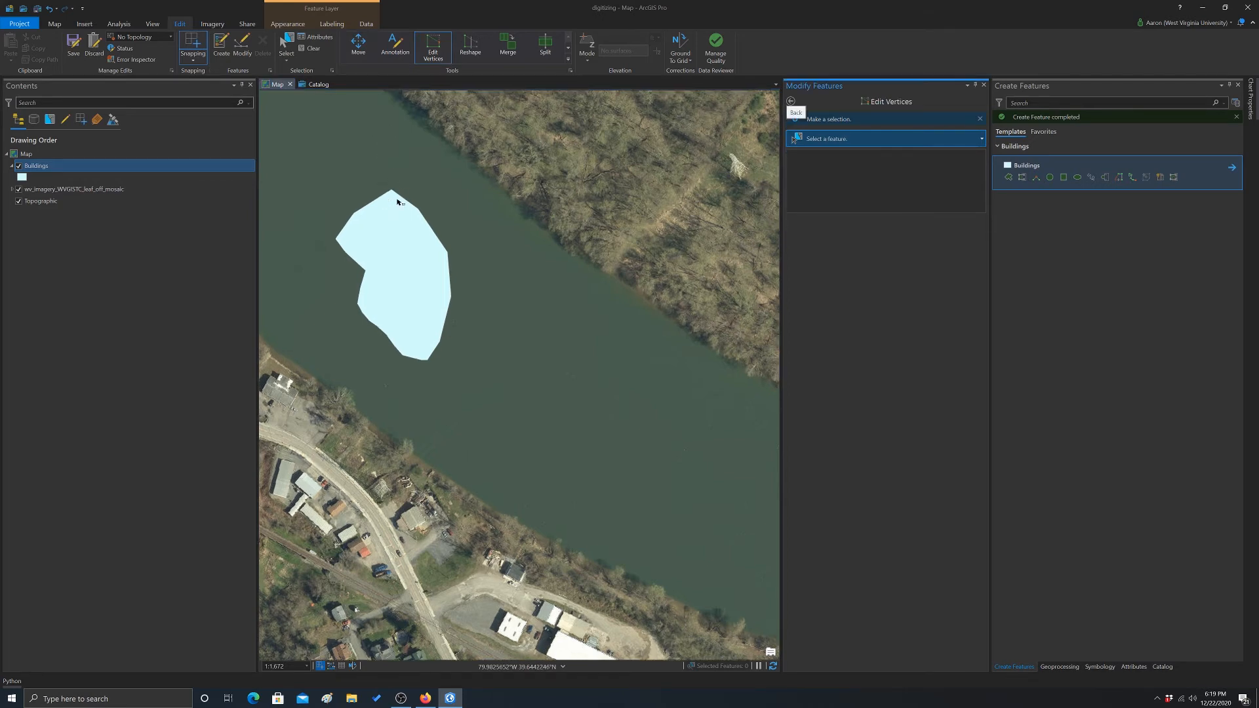
pyautogui.scroll(1, 390, 162)
pyautogui.scroll(1, 390, 197)
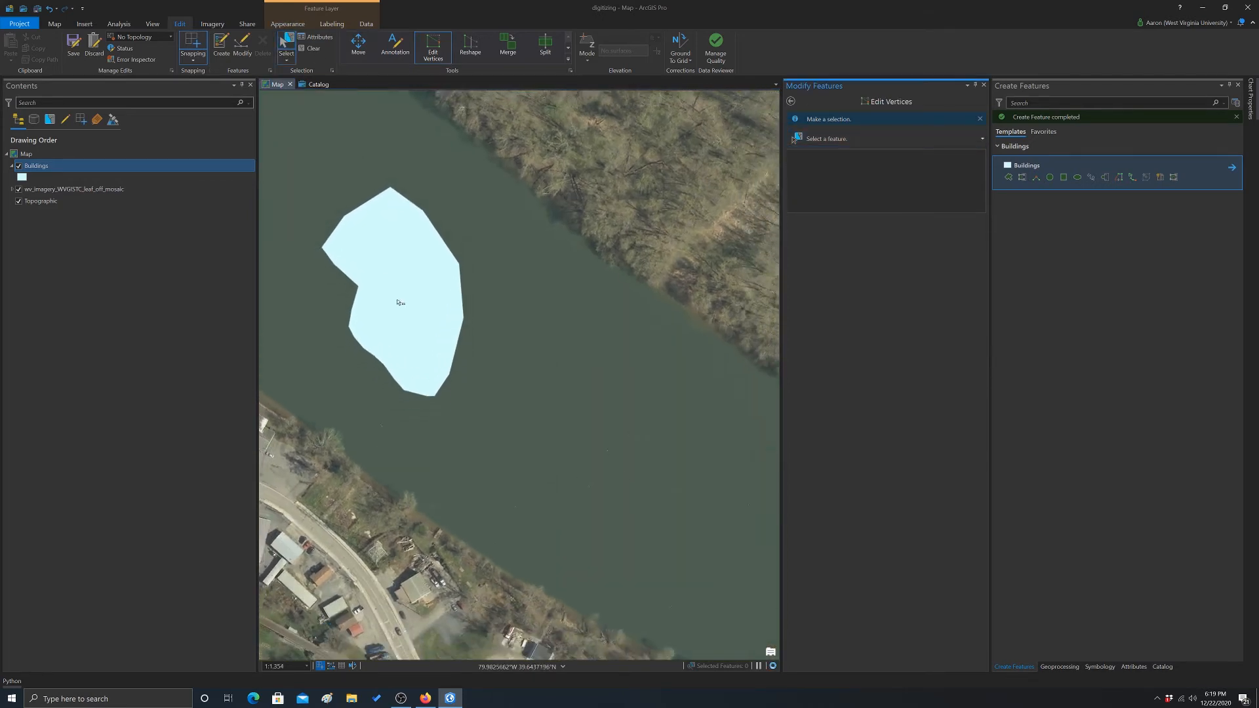
pyautogui.click(399, 295)
pyautogui.click(432, 45)
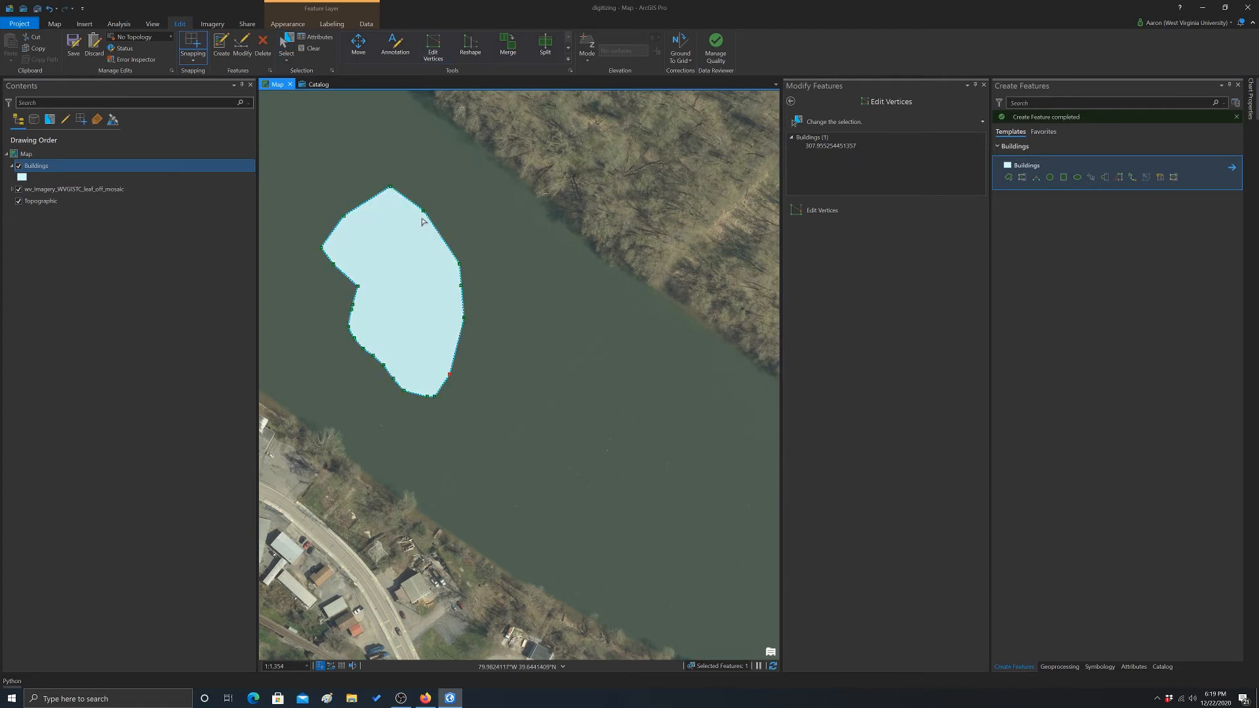
pyautogui.scroll(2, 482, 298)
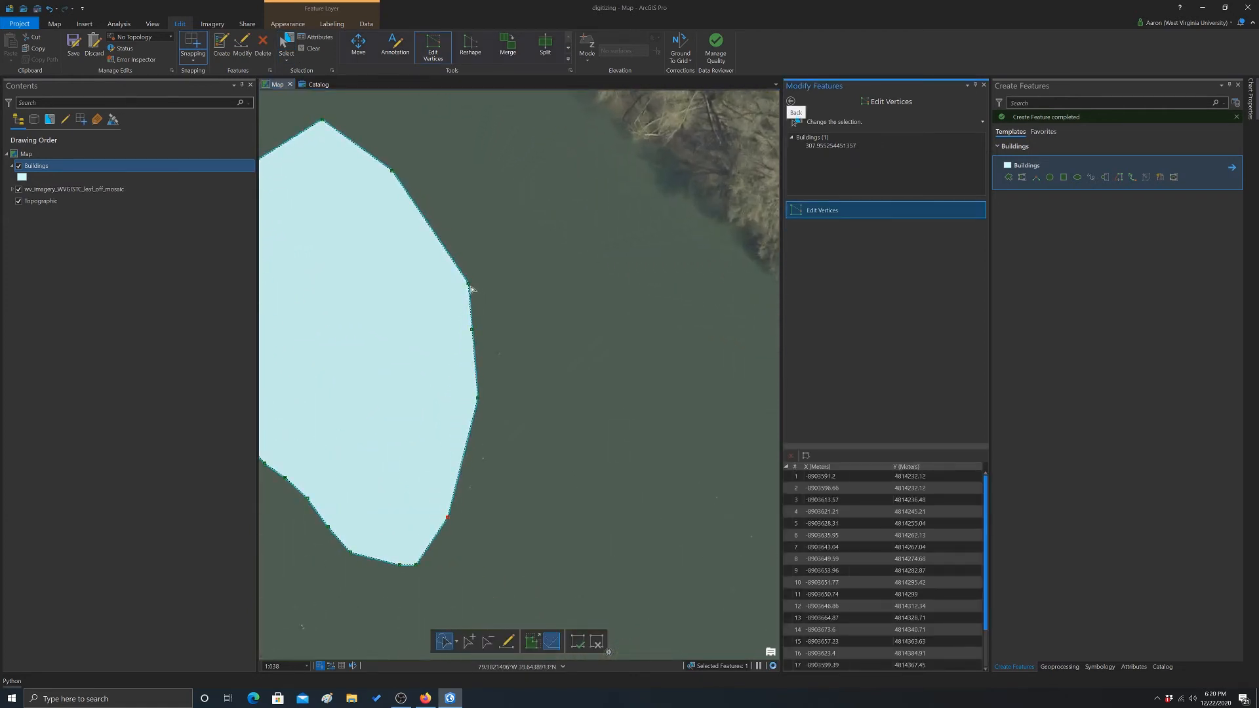
pyautogui.moveTo(471, 287)
pyautogui.mouseDown()
pyautogui.moveTo(409, 240)
pyautogui.moveTo(455, 265)
pyautogui.mouseUp()
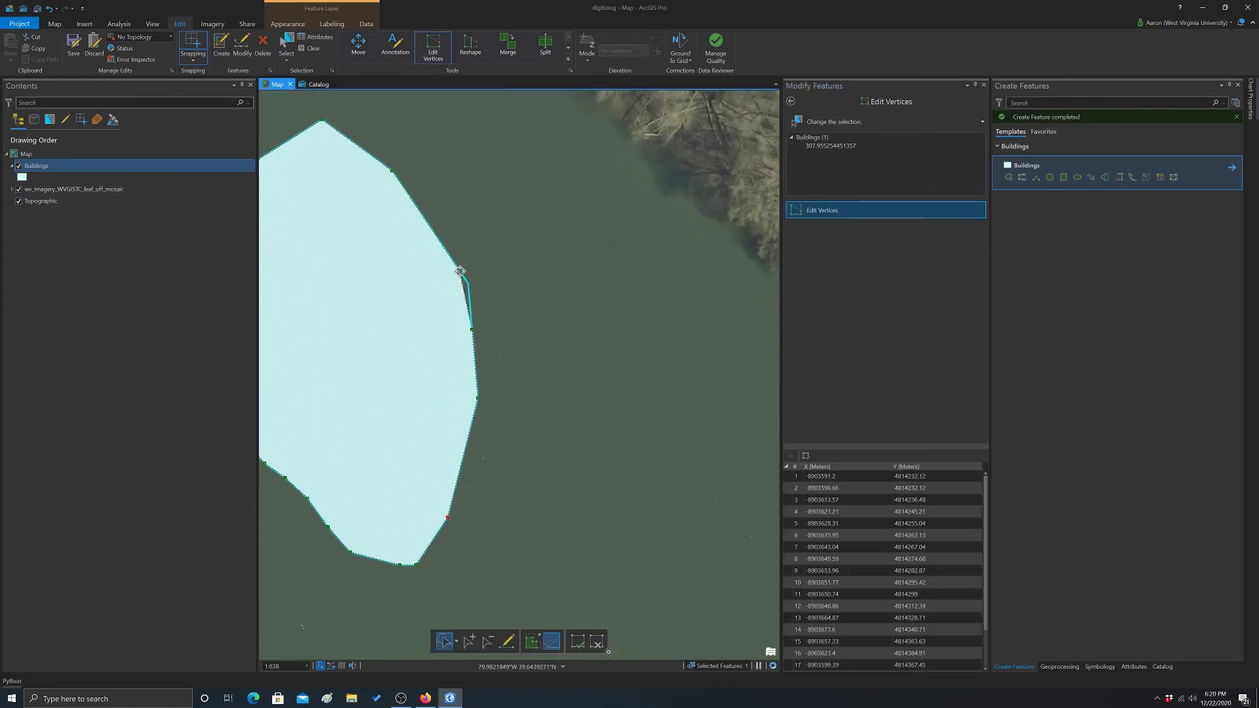
pyautogui.rightClick(433, 237)
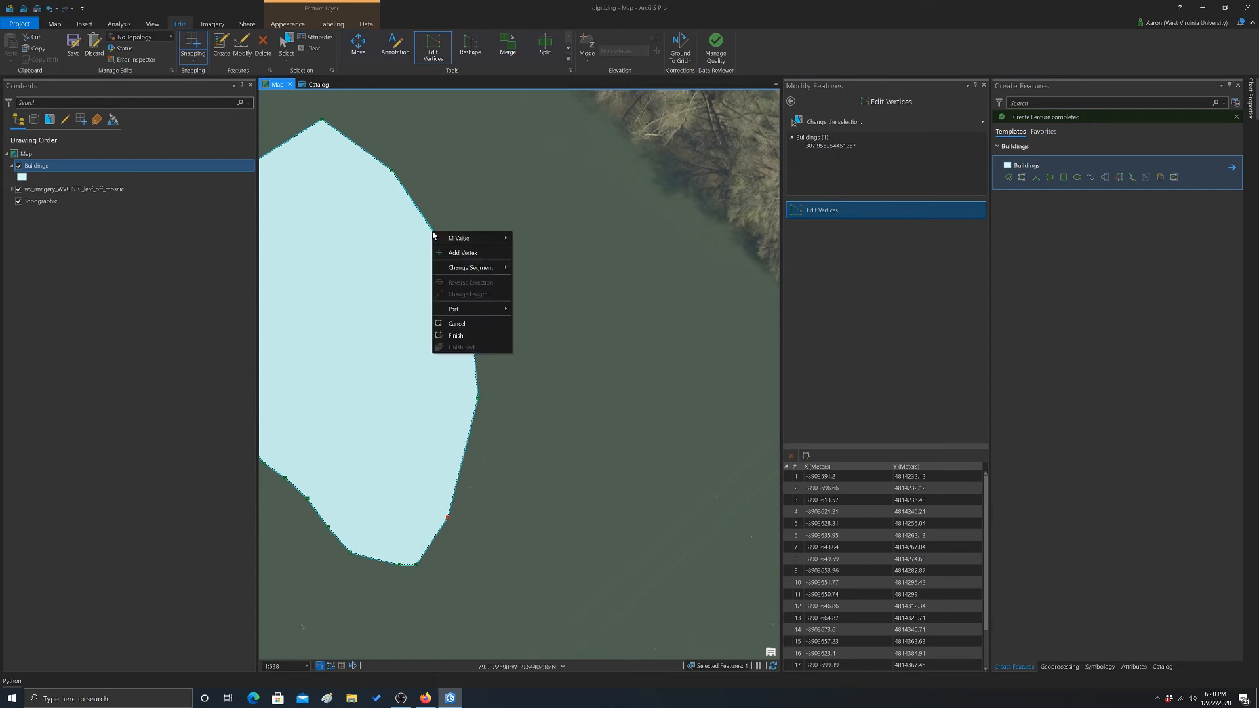
pyautogui.click(462, 253)
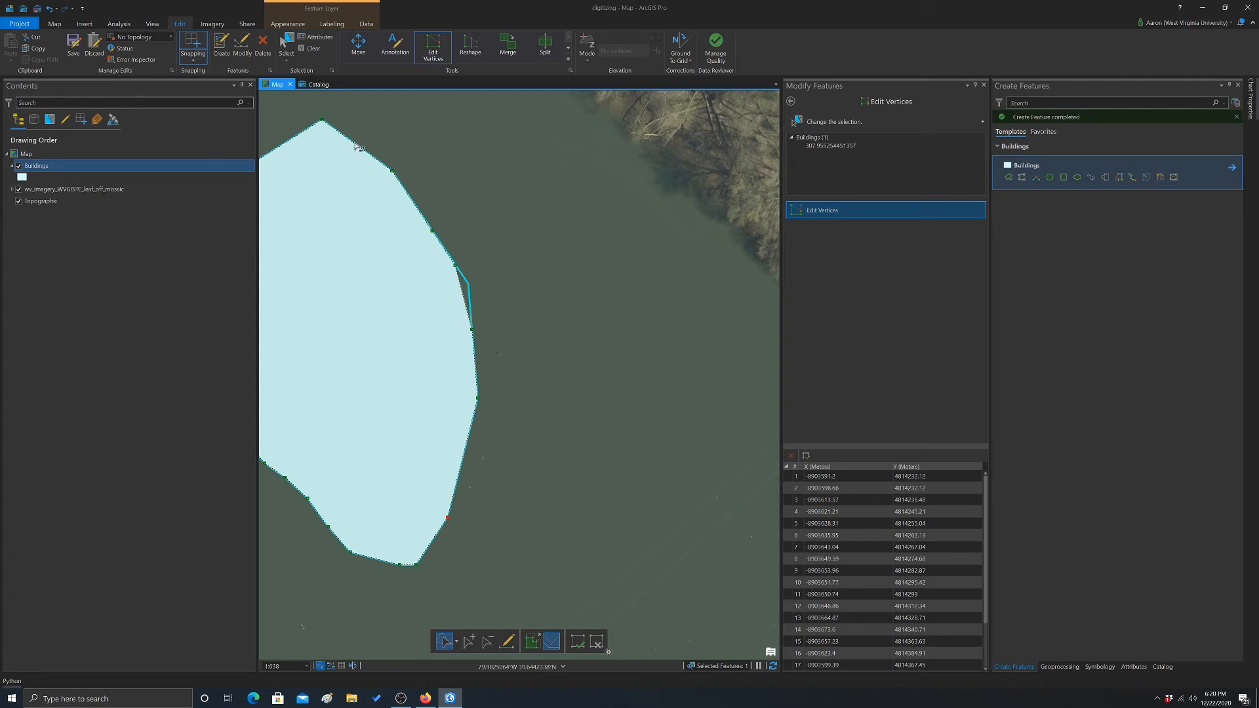
# Add a vertex on the upper edge, push it inward into a notch, and delete a neighbouring vertex.
pyautogui.rightClick(357, 148)
pyautogui.click(385, 164)
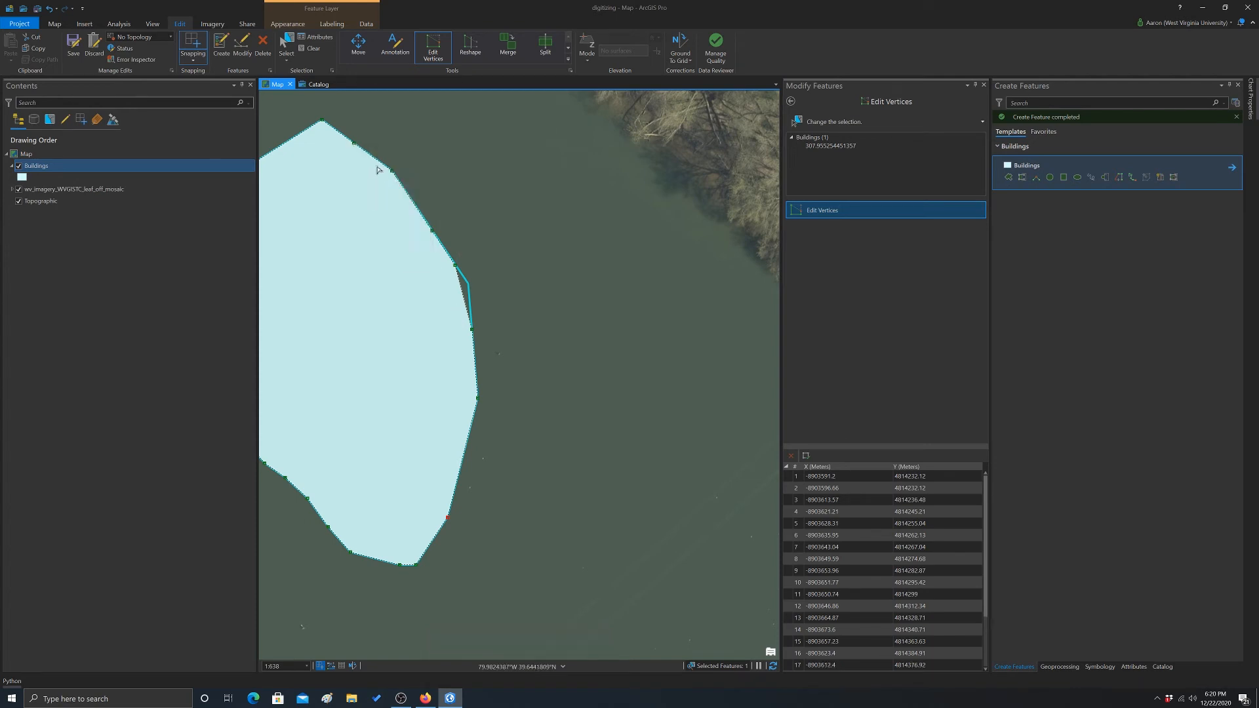
pyautogui.moveTo(355, 144); pyautogui.dragTo(346, 177)
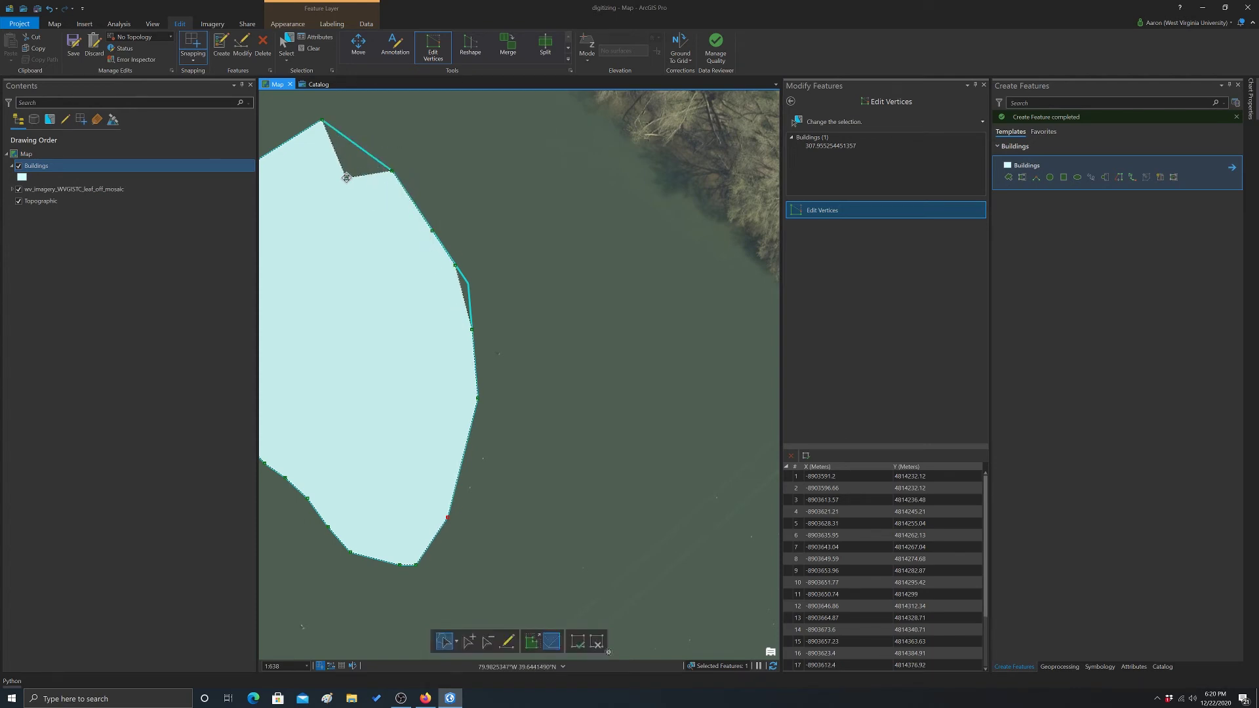
pyautogui.rightClick(390, 171)
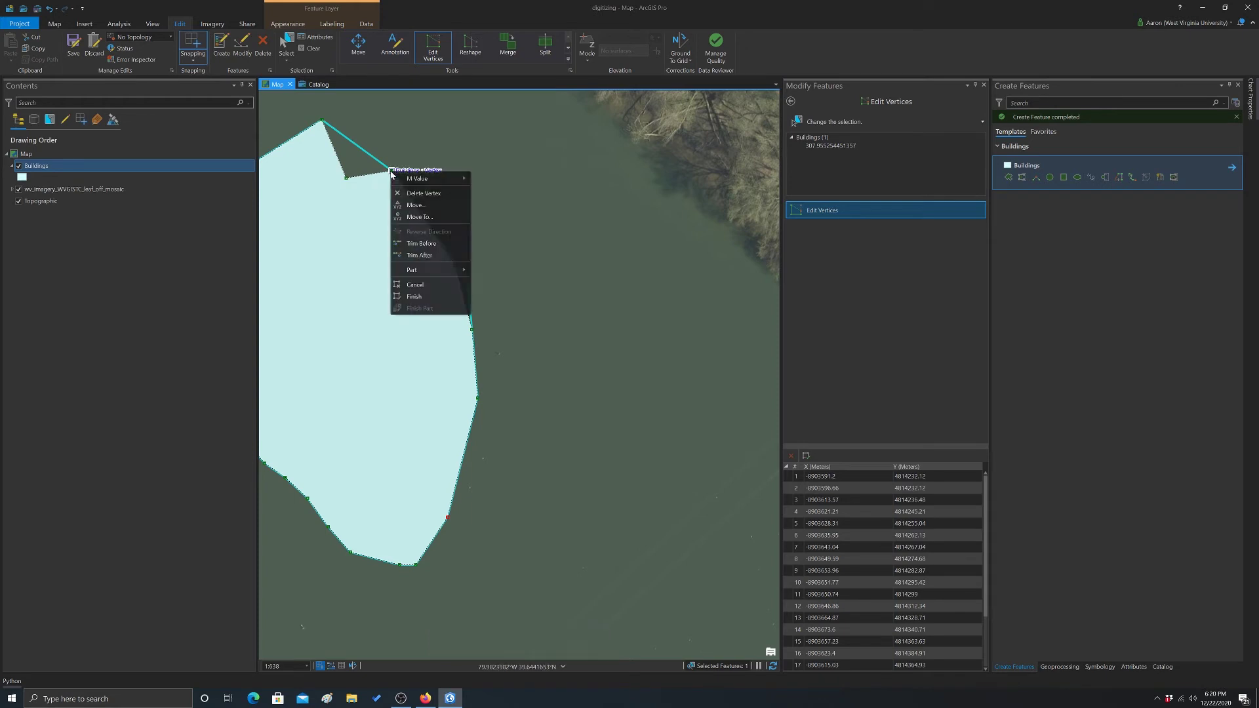
pyautogui.click(427, 194)
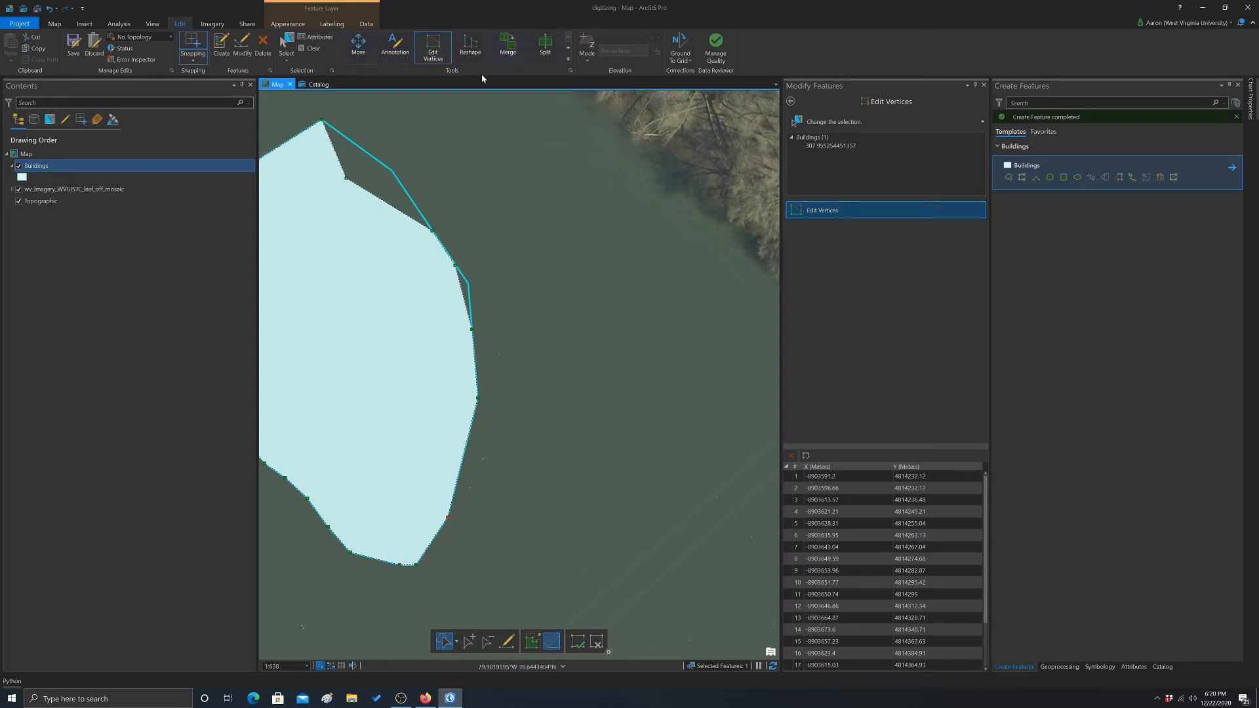
pyautogui.click(571, 71)
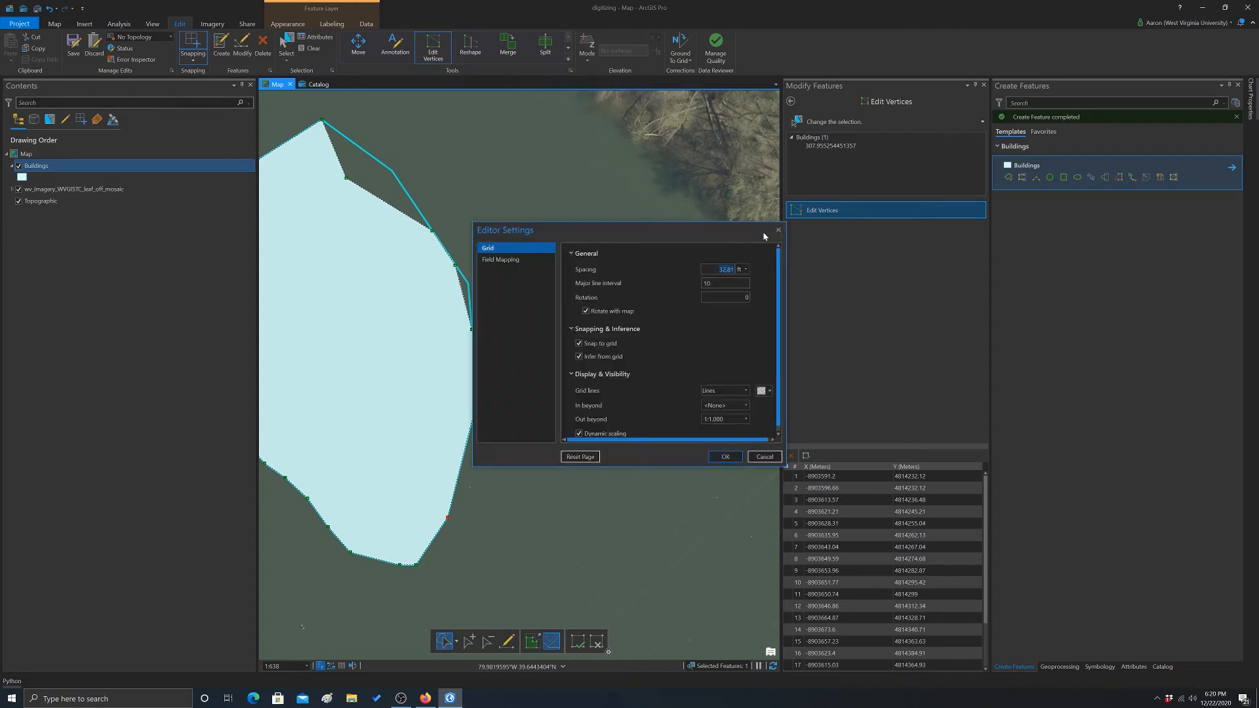
pyautogui.click(778, 232)
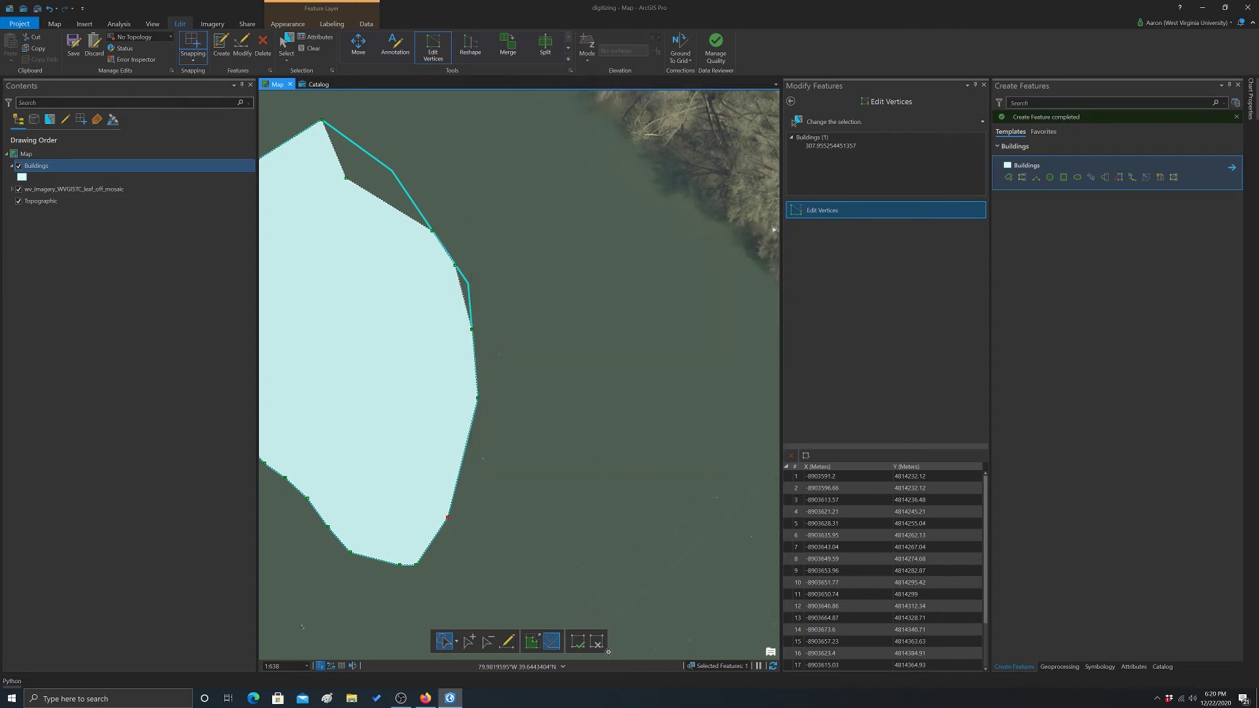
pyautogui.click(570, 58)
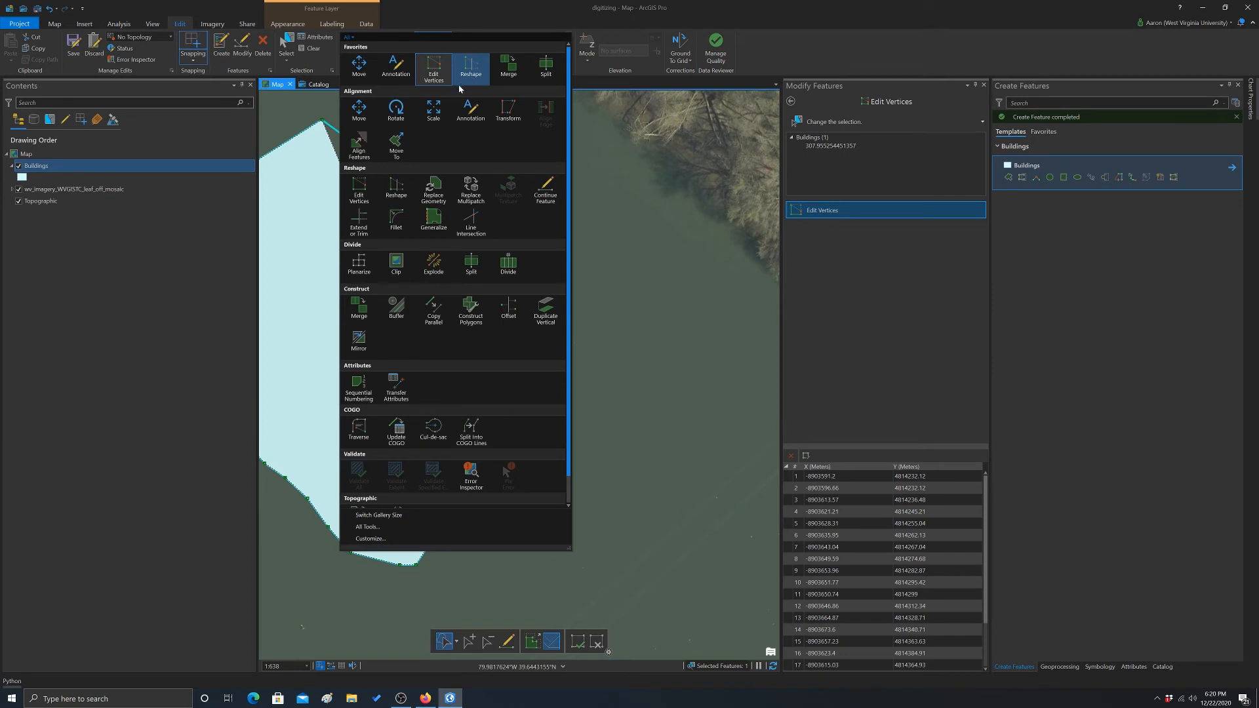
pyautogui.click(349, 38)
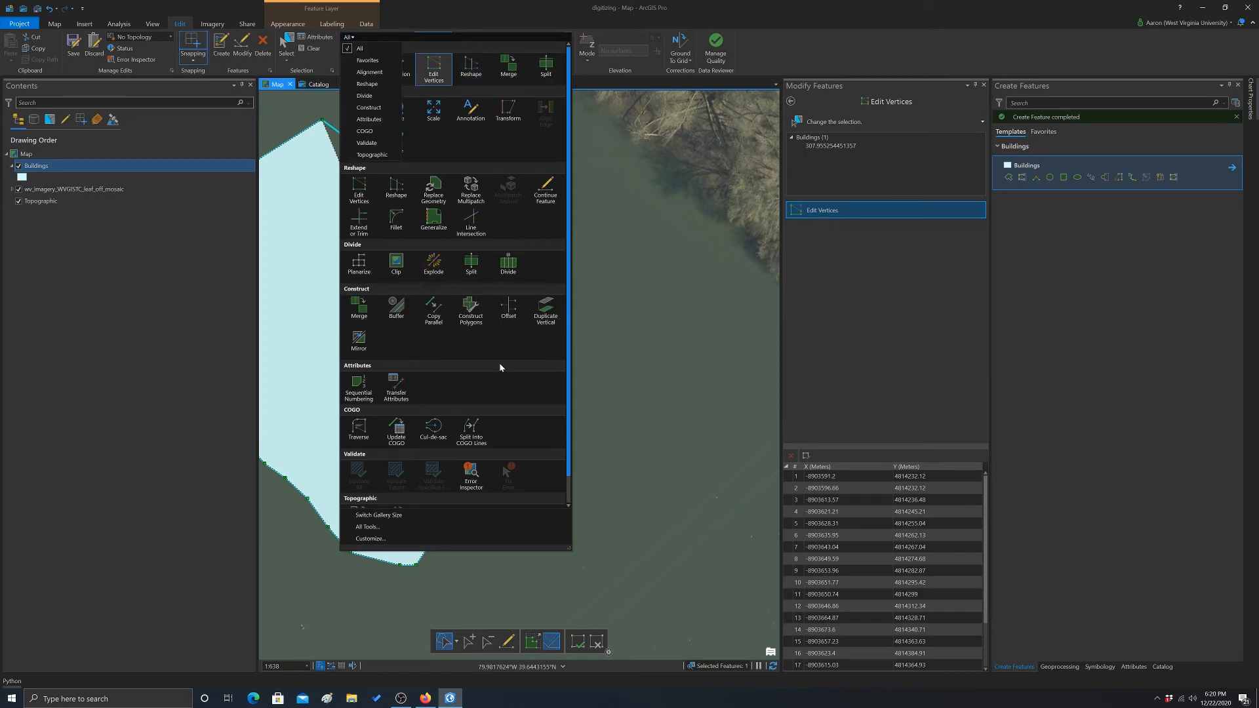
pyautogui.scroll(-1, 447, 314)
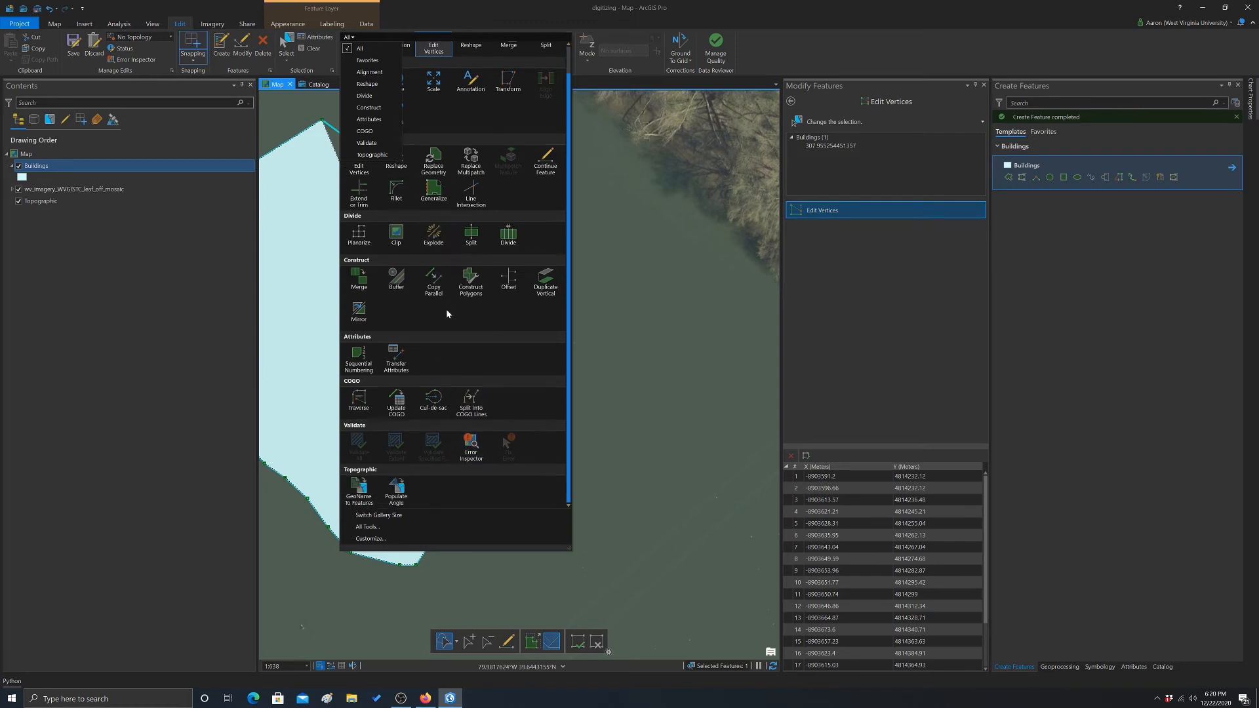
pyautogui.scroll(1, 450, 330)
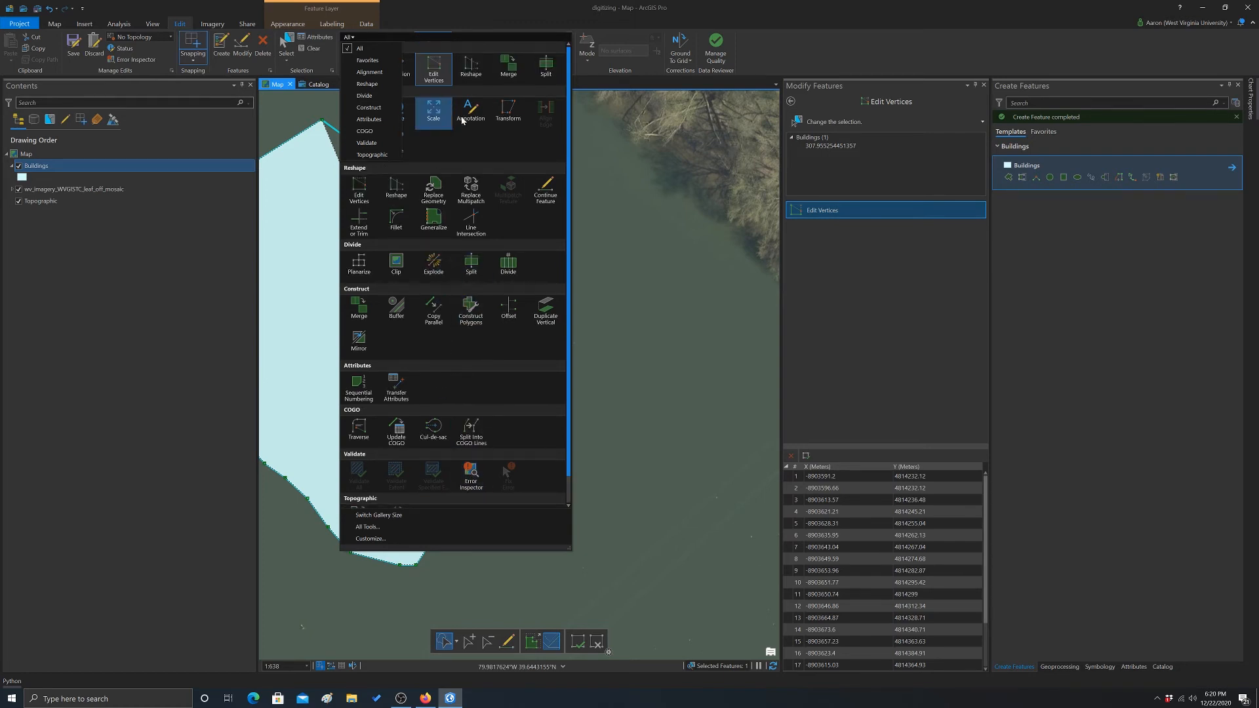
pyautogui.click(502, 132)
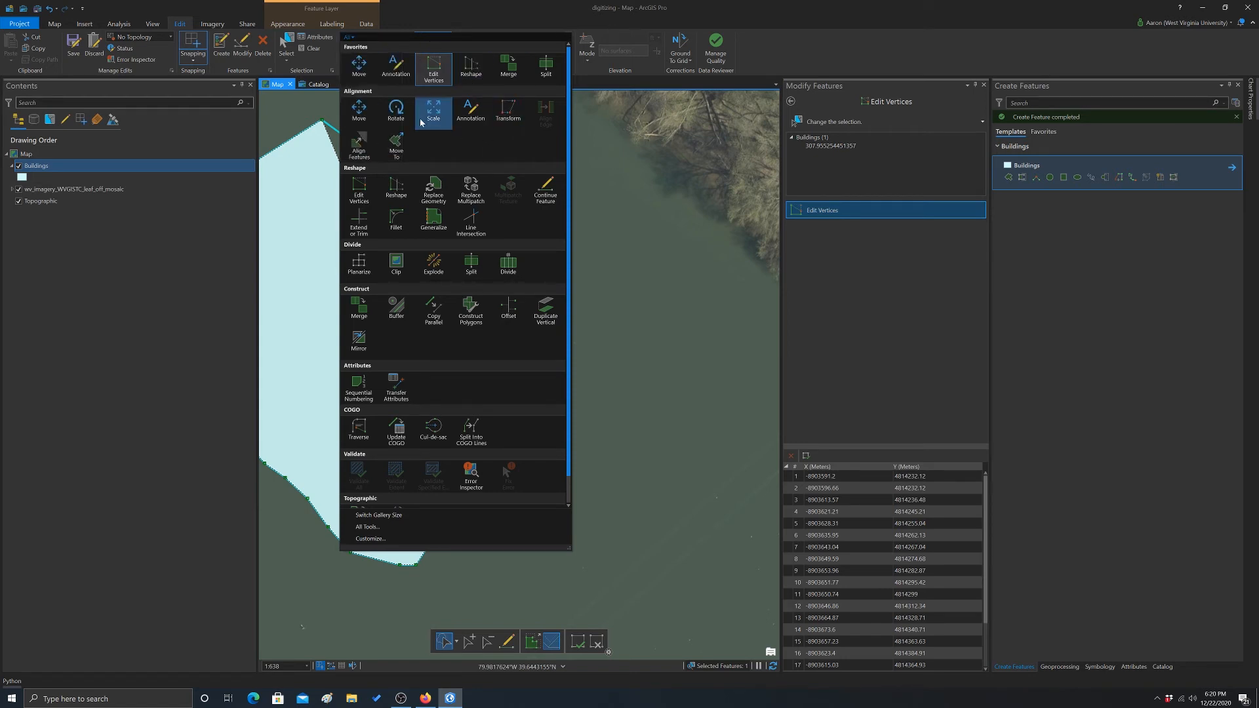
# Rotate the river polygon about its interior pivot to a new angle with the Rotate tool.
pyautogui.click(396, 113)
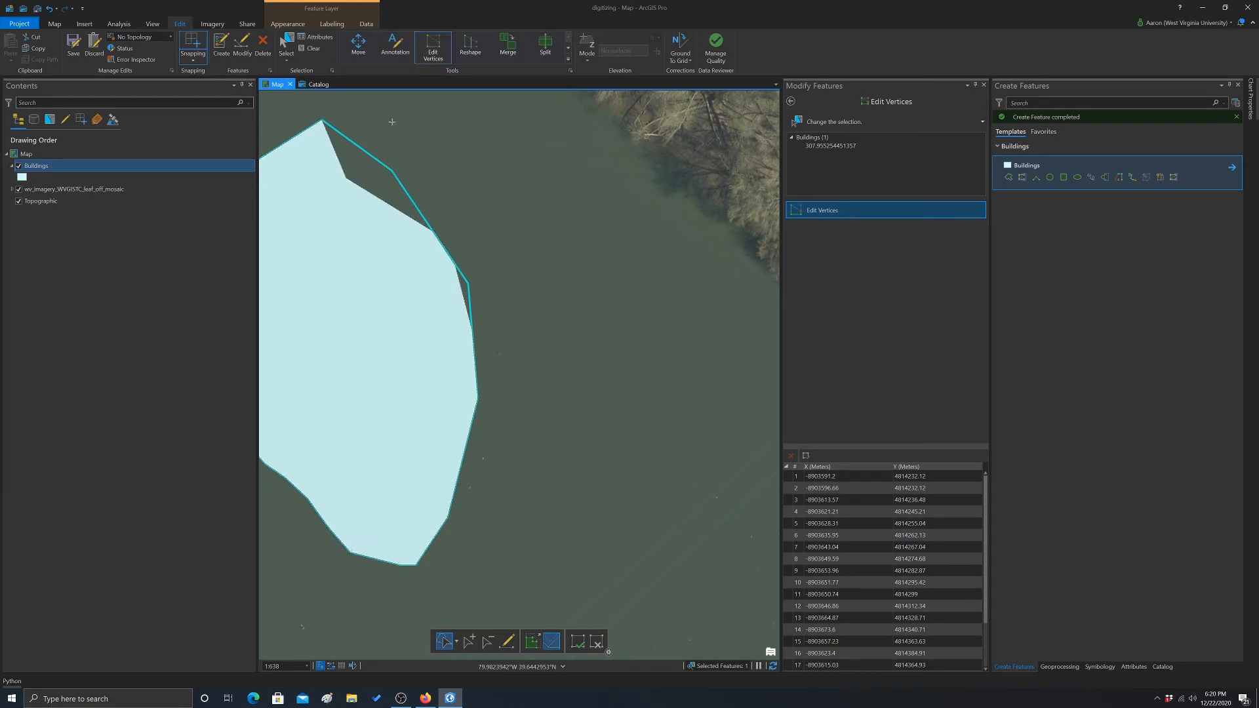
pyautogui.moveTo(336, 345); pyautogui.dragTo(343, 347)
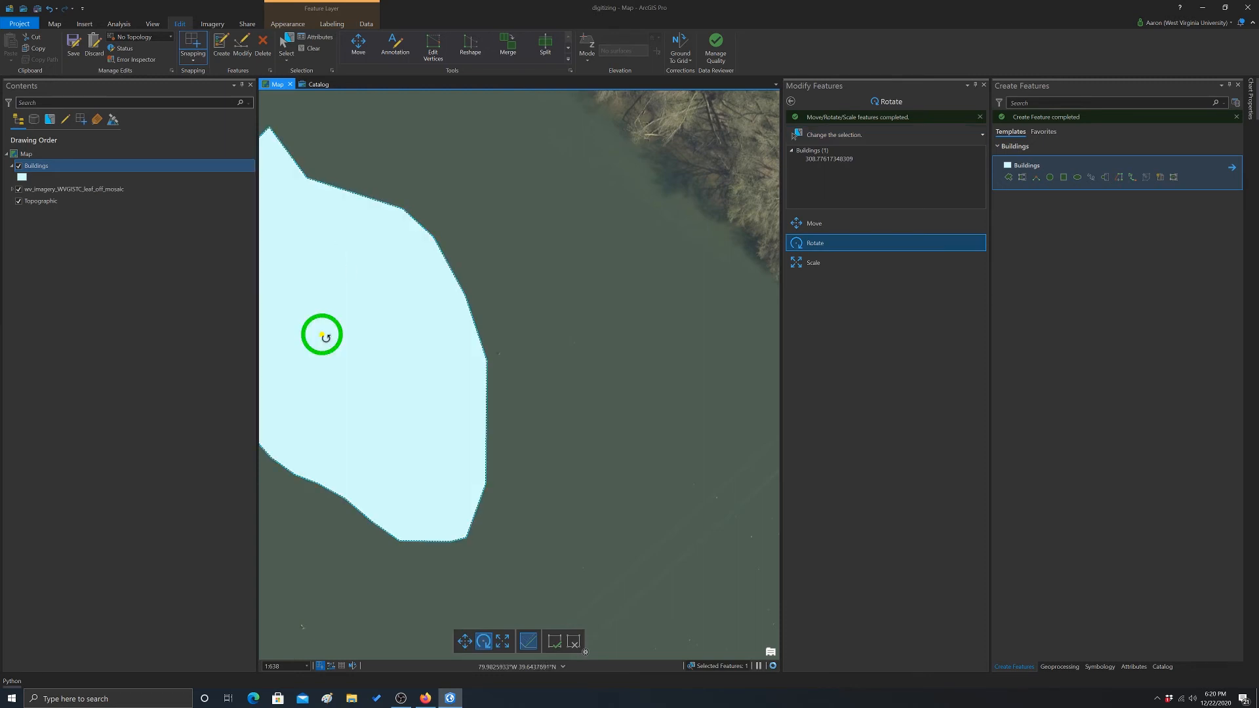
pyautogui.click(321, 334)
pyautogui.moveTo(318, 316)
pyautogui.mouseDown()
pyautogui.moveTo(303, 293)
pyautogui.moveTo(314, 274)
pyautogui.moveTo(394, 239)
pyautogui.mouseUp()
# Resize the polygon slightly from its corner handle with the Scale tool and end the session.
pyautogui.click(569, 60)
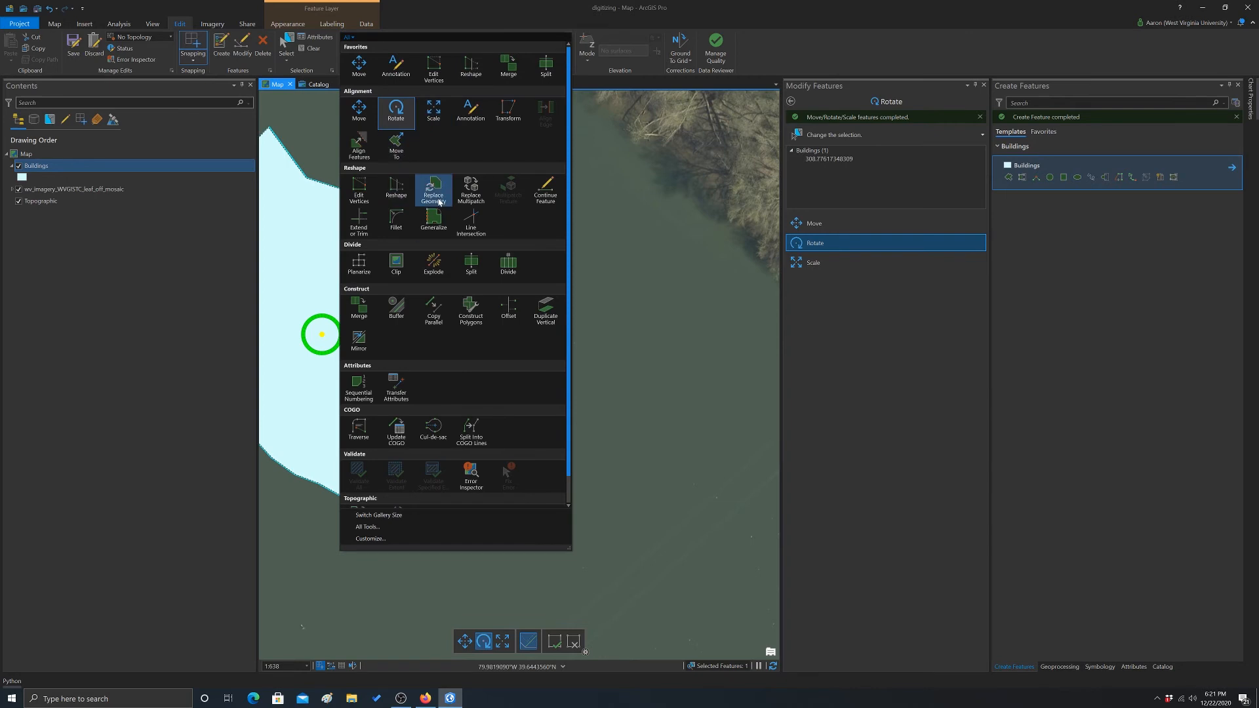
pyautogui.click(433, 113)
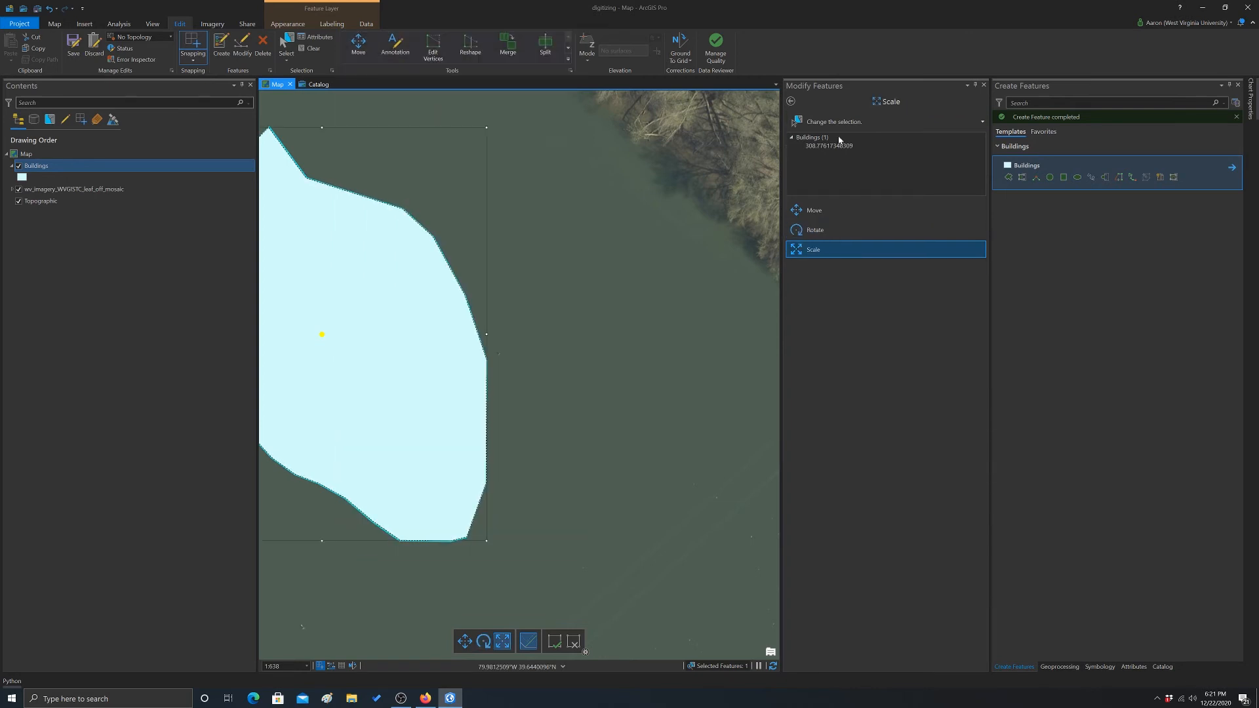
pyautogui.click(824, 249)
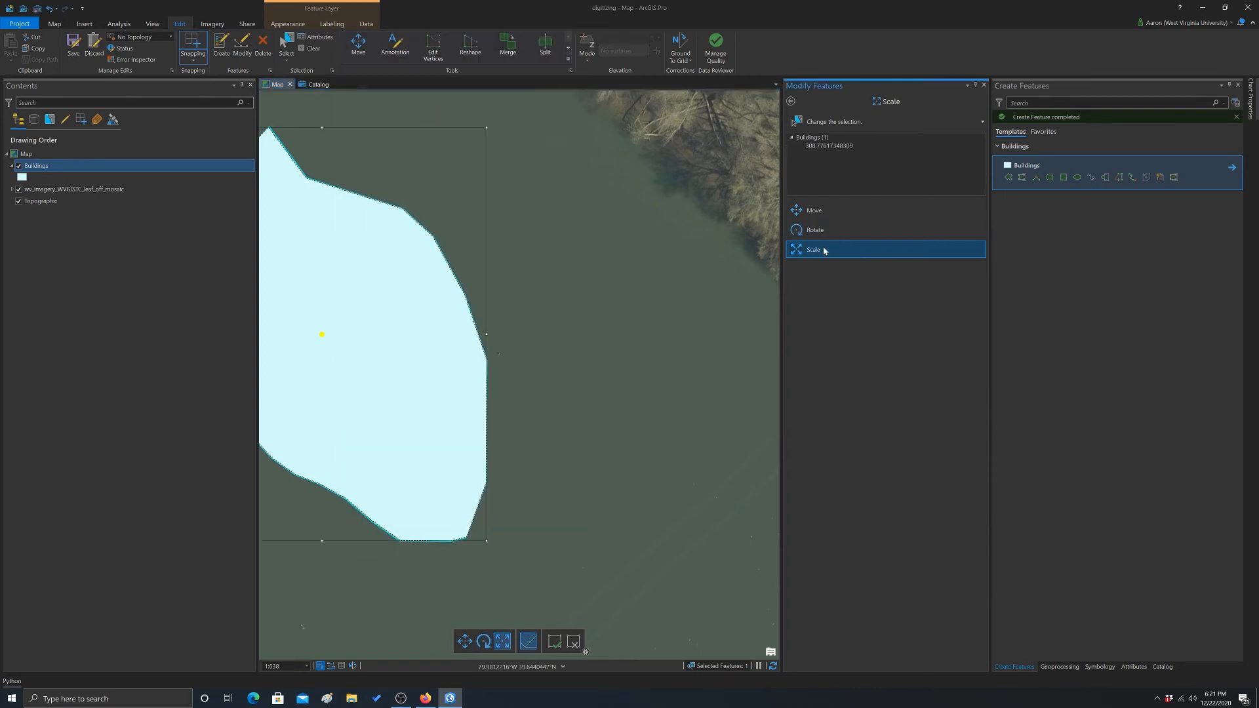
pyautogui.click(420, 155)
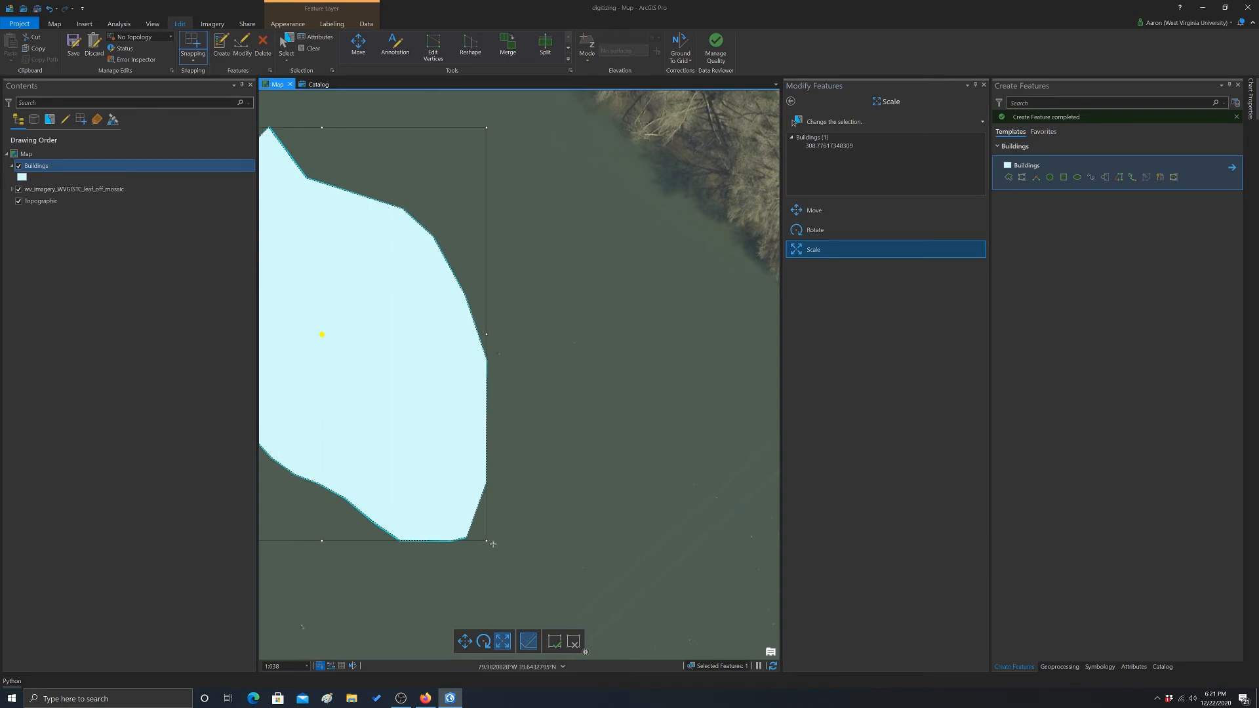
pyautogui.moveTo(485, 539); pyautogui.dragTo(492, 540)
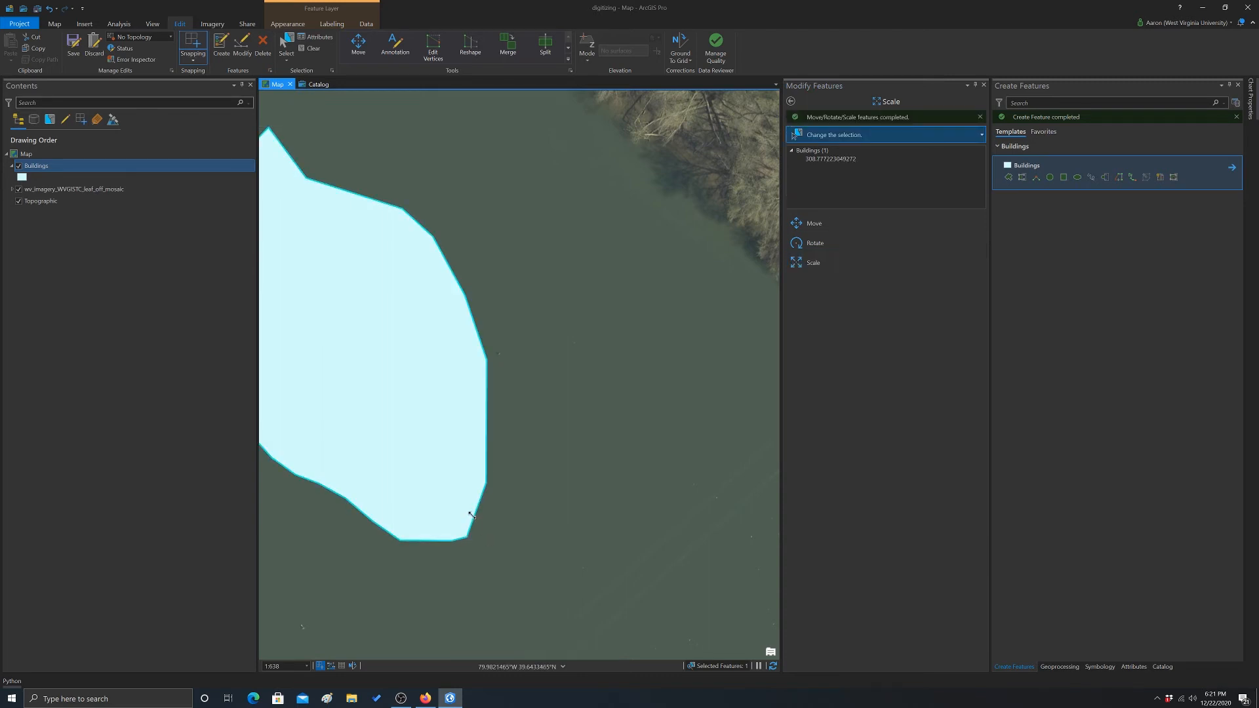
pyautogui.press('Escape')
# Shrink the polygon to its final smaller size, fine-tune it, and deselect.
pyautogui.click(463, 527)
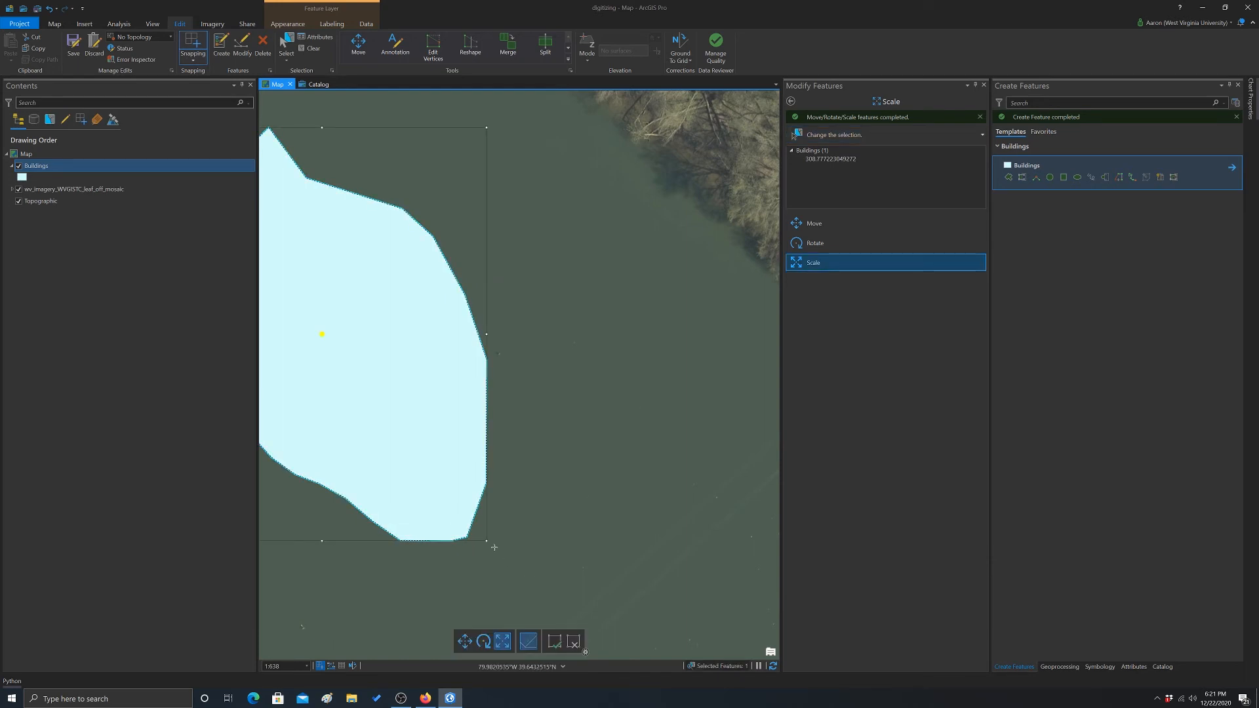
pyautogui.moveTo(485, 538); pyautogui.dragTo(546, 539)
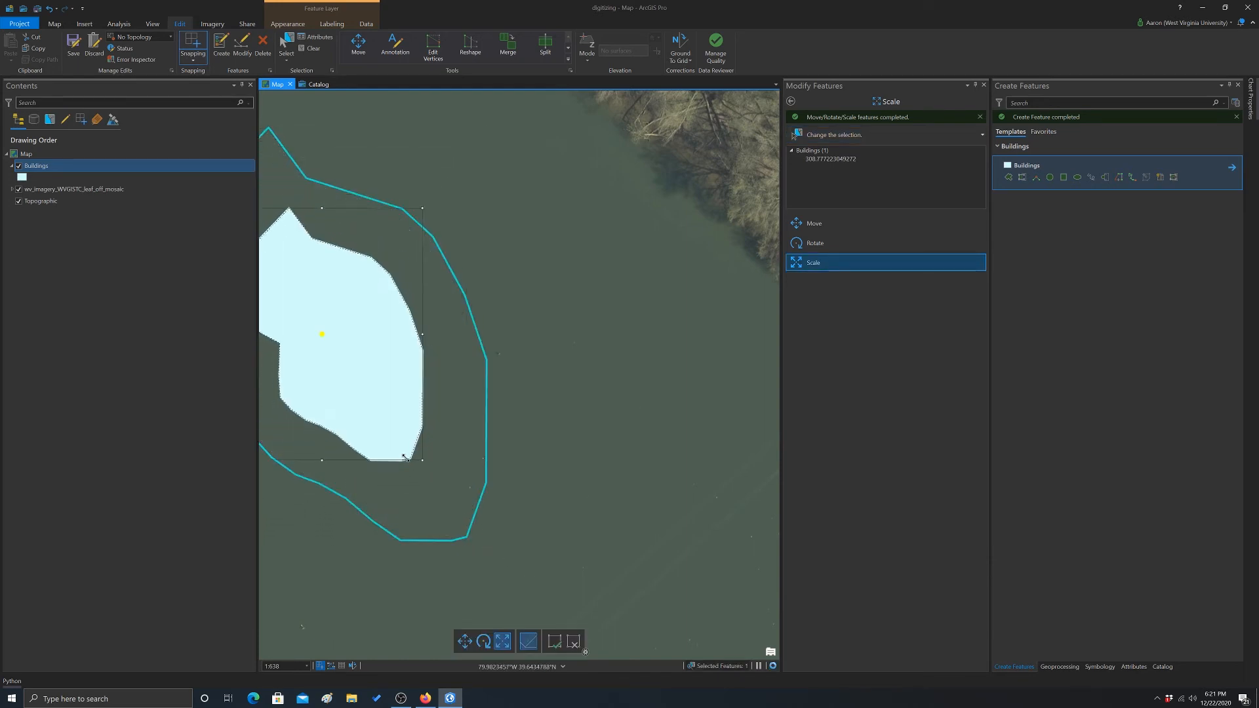
pyautogui.scroll(-5, 546, 539)
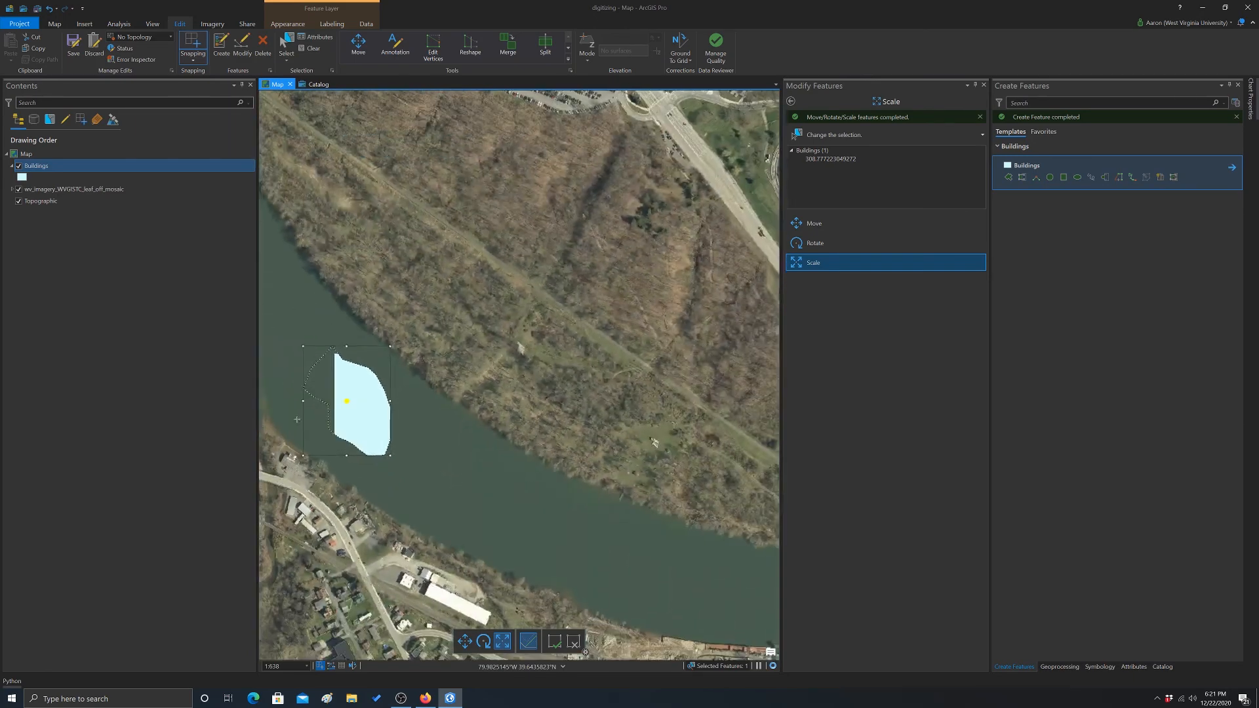
pyautogui.scroll(-1, 381, 460)
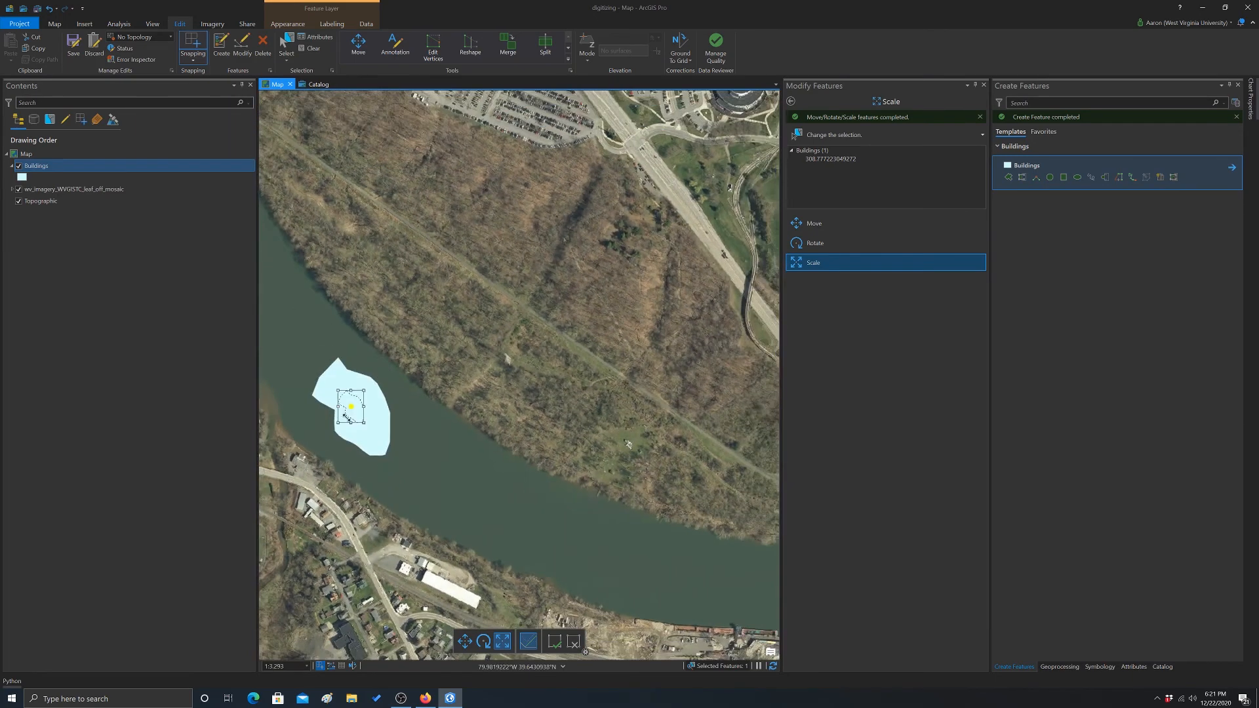
pyautogui.moveTo(389, 455); pyautogui.dragTo(388, 456)
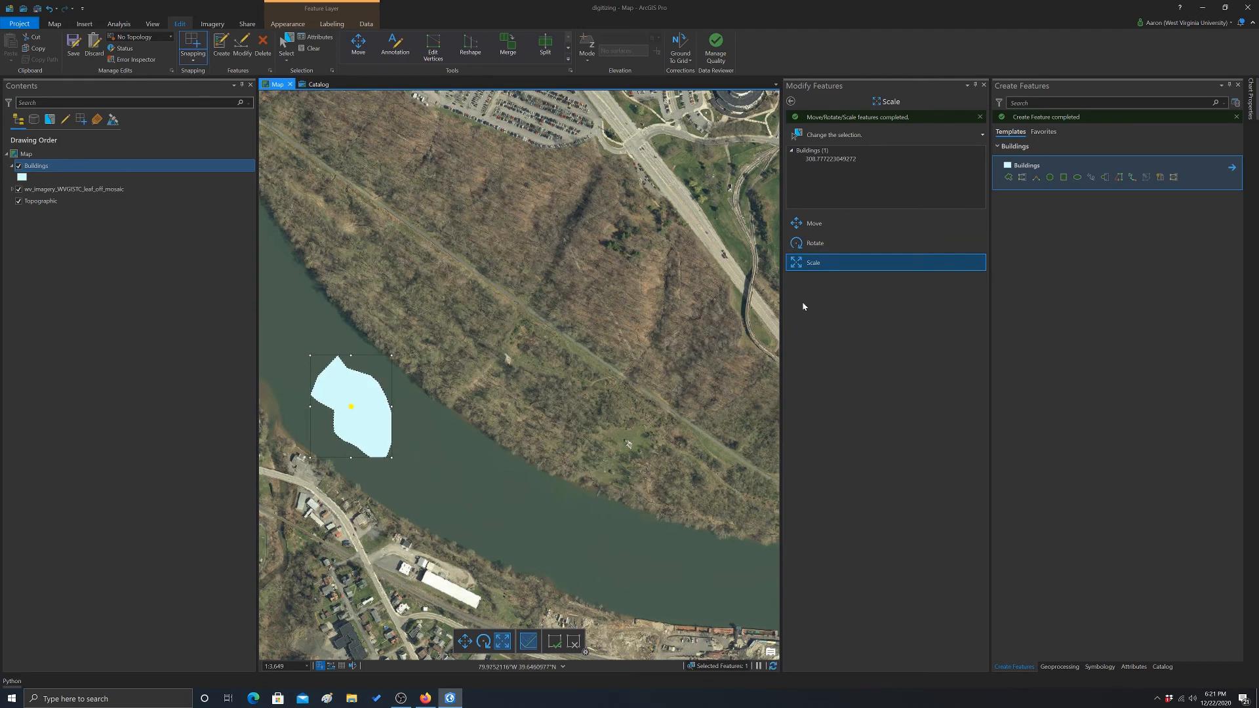
pyautogui.press('Escape')
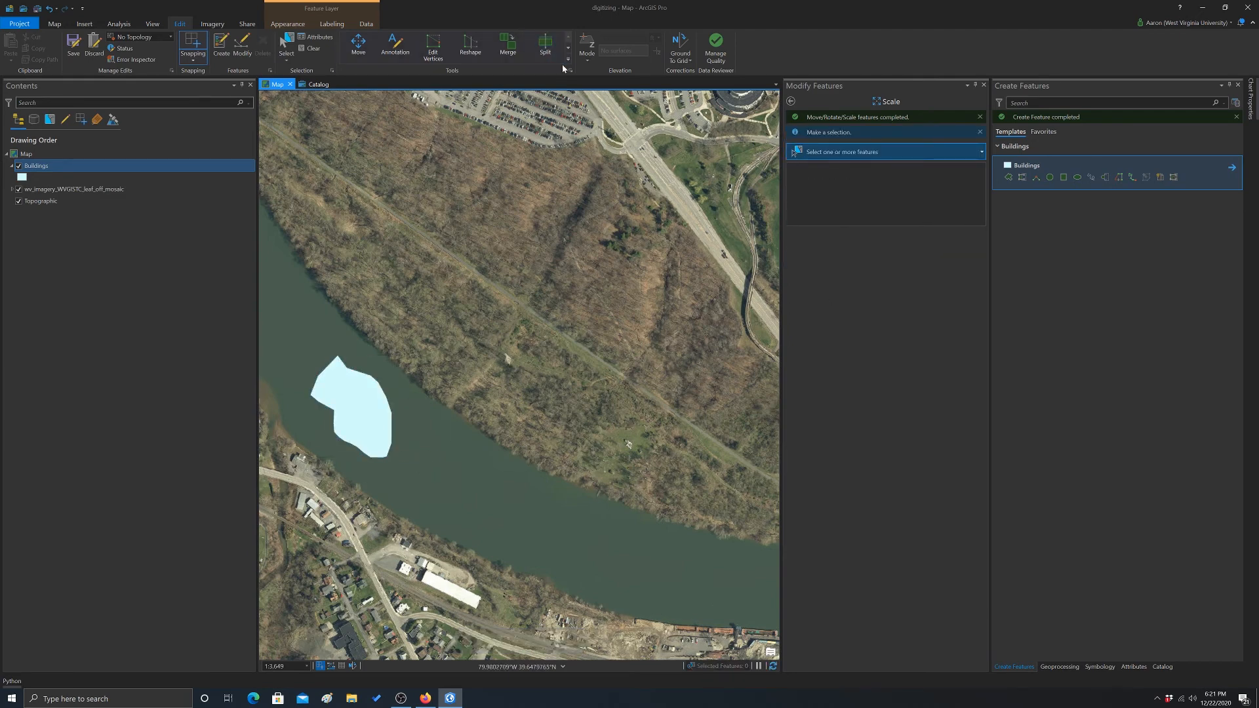
pyautogui.click(568, 61)
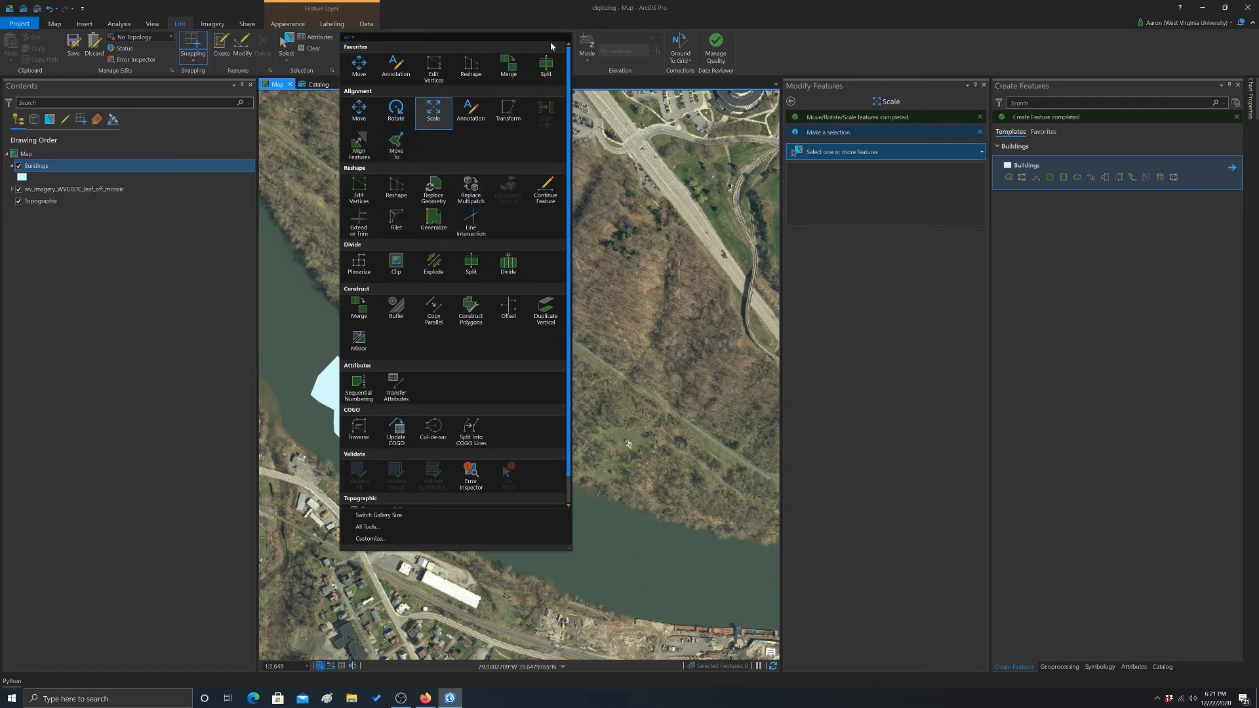
# Digitize the first two small Buildings polygons on the river below the large one.
pyautogui.click(717, 72)
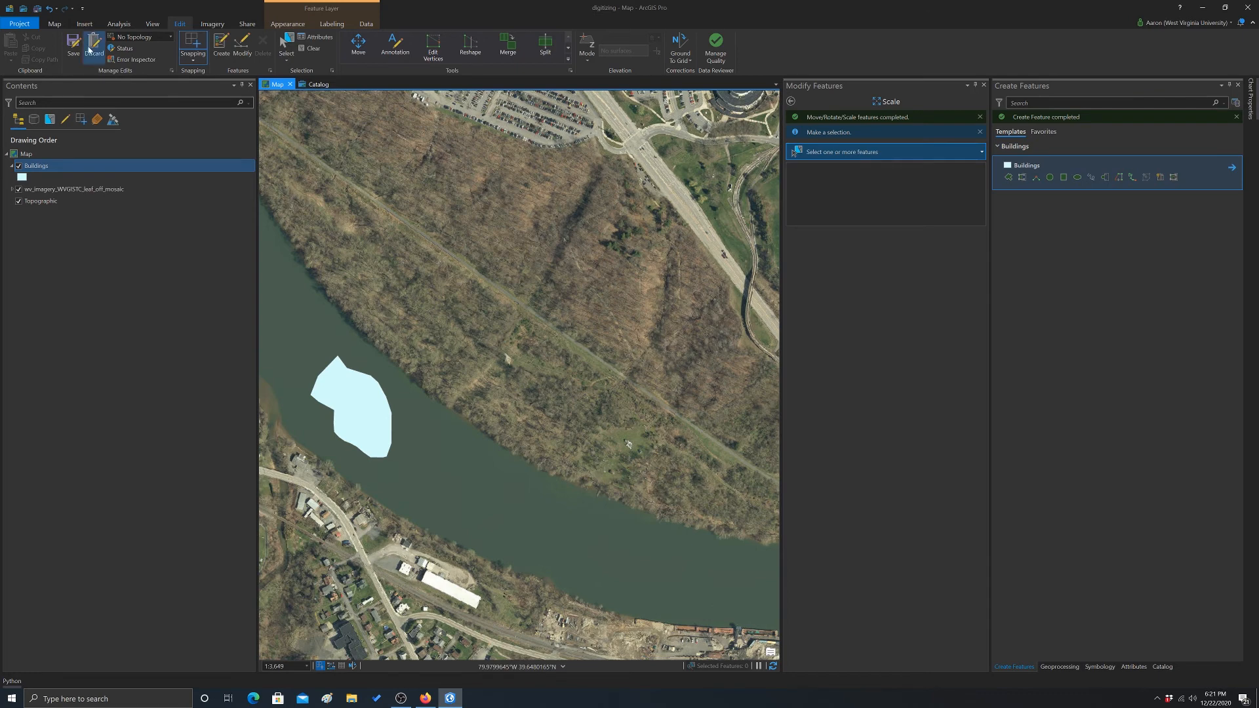
pyautogui.click(1042, 169)
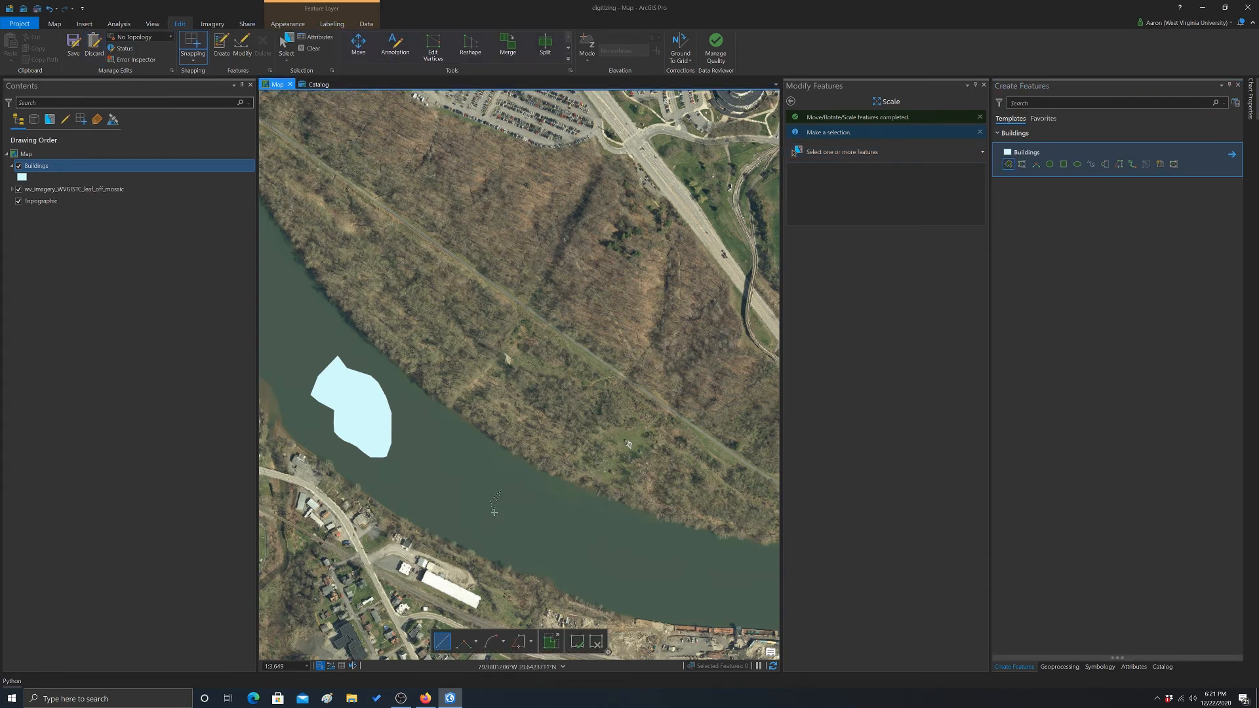
pyautogui.click(494, 511)
pyautogui.doubleClick(506, 504)
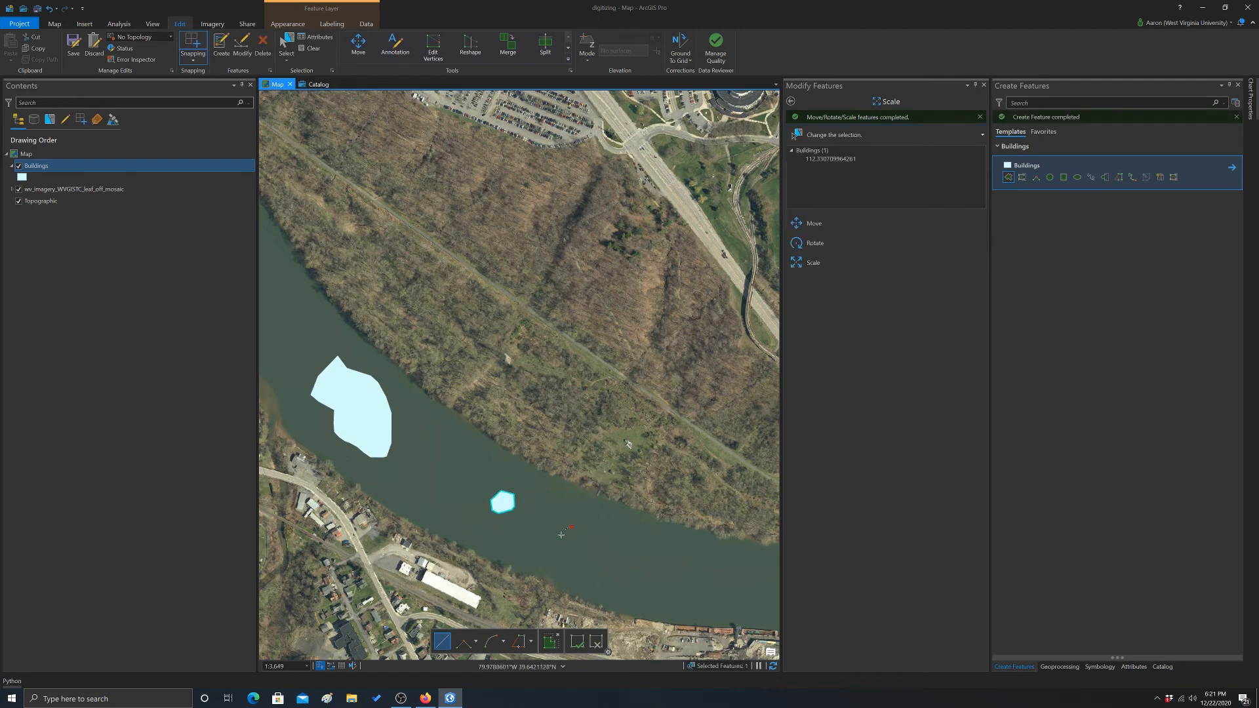
pyautogui.click(566, 532)
pyautogui.doubleClick(579, 536)
# Digitize the third, narrow fourth and fifth small Buildings polygons along the river.
pyautogui.click(643, 581)
pyautogui.click(674, 563)
pyautogui.doubleClick(658, 588)
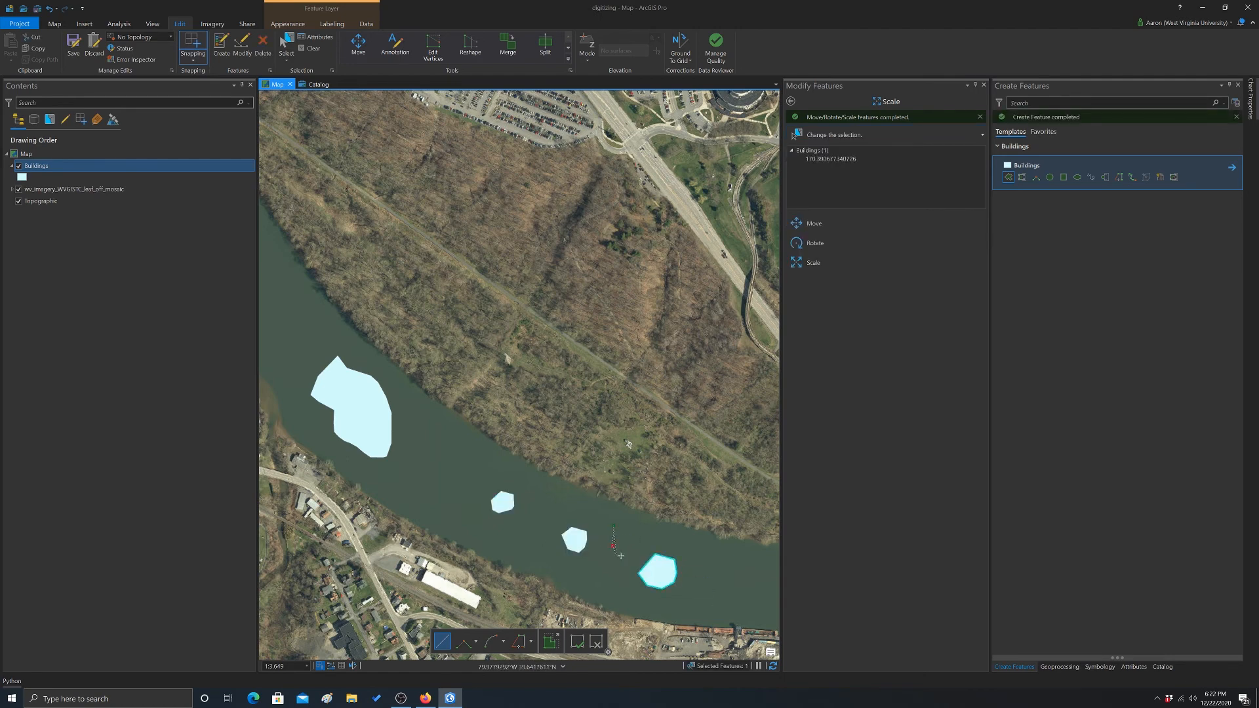
pyautogui.click(620, 556)
pyautogui.doubleClick(622, 532)
pyautogui.click(511, 536)
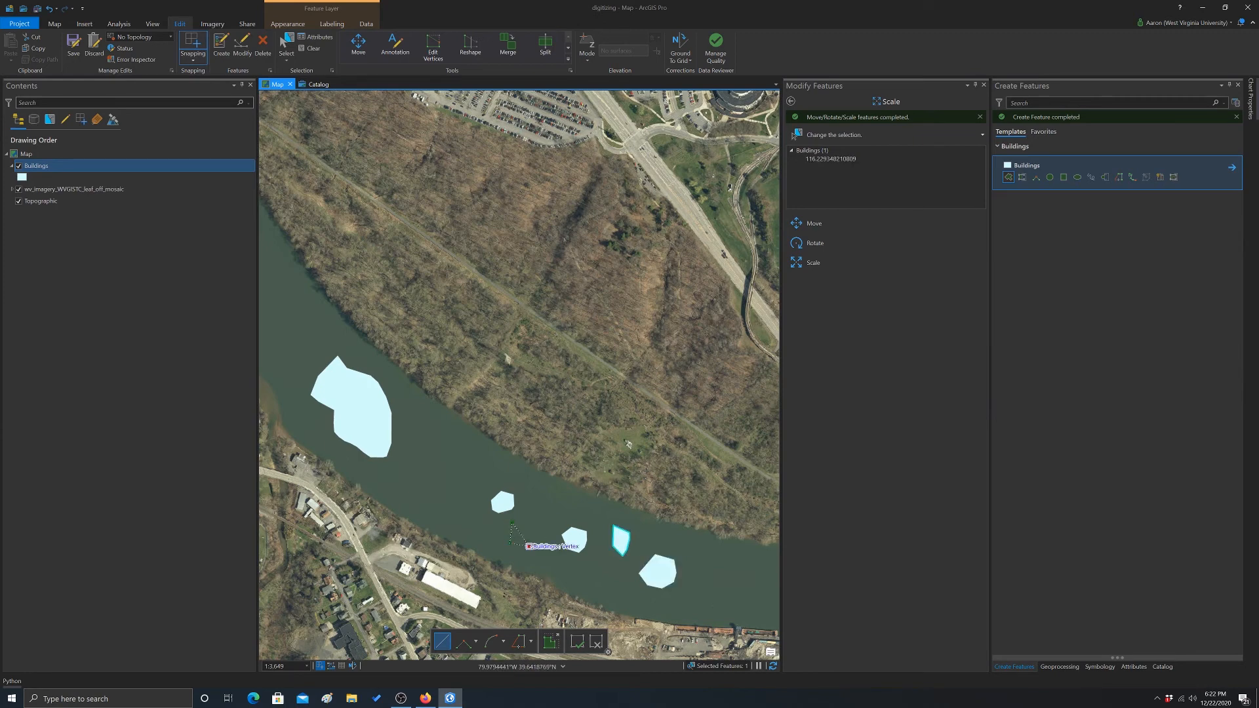
pyautogui.click(543, 526)
pyautogui.doubleClick(527, 520)
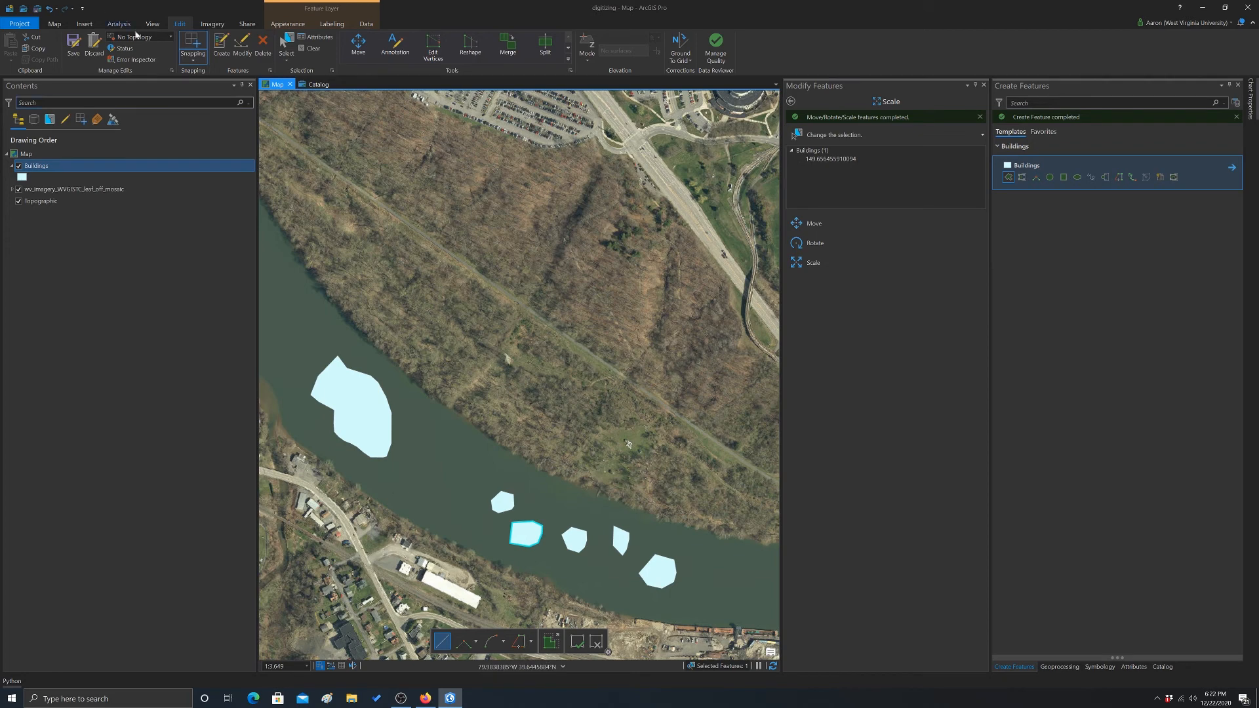
# Box-select all five small river polygons and expand the editing Tools gallery.
pyautogui.click(286, 42)
pyautogui.moveTo(472, 451); pyautogui.dragTo(675, 604)
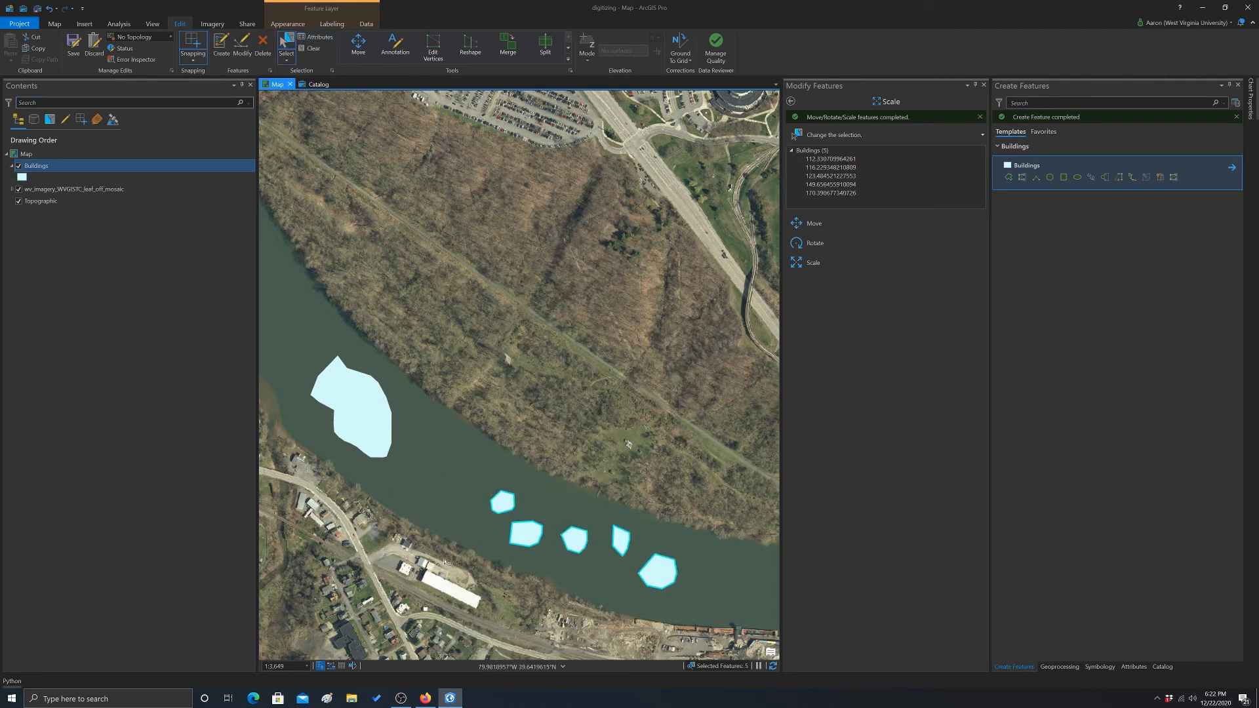
pyautogui.click(568, 61)
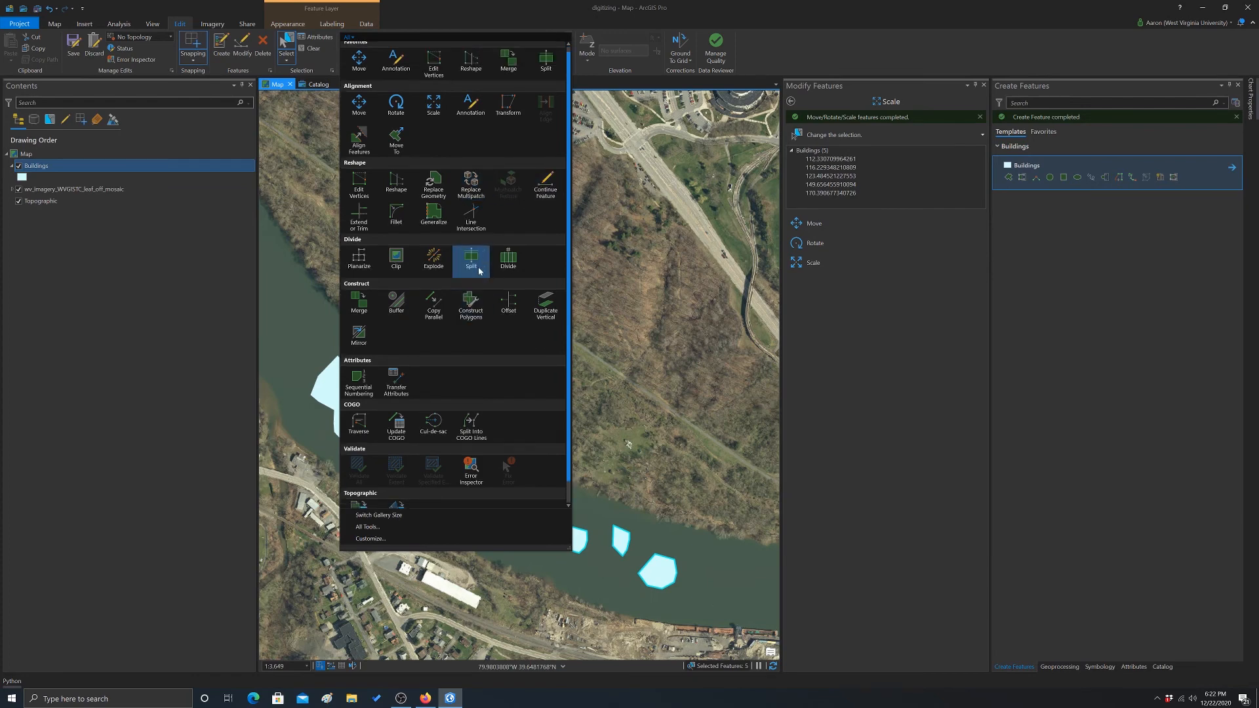
pyautogui.scroll(-2, 508, 295)
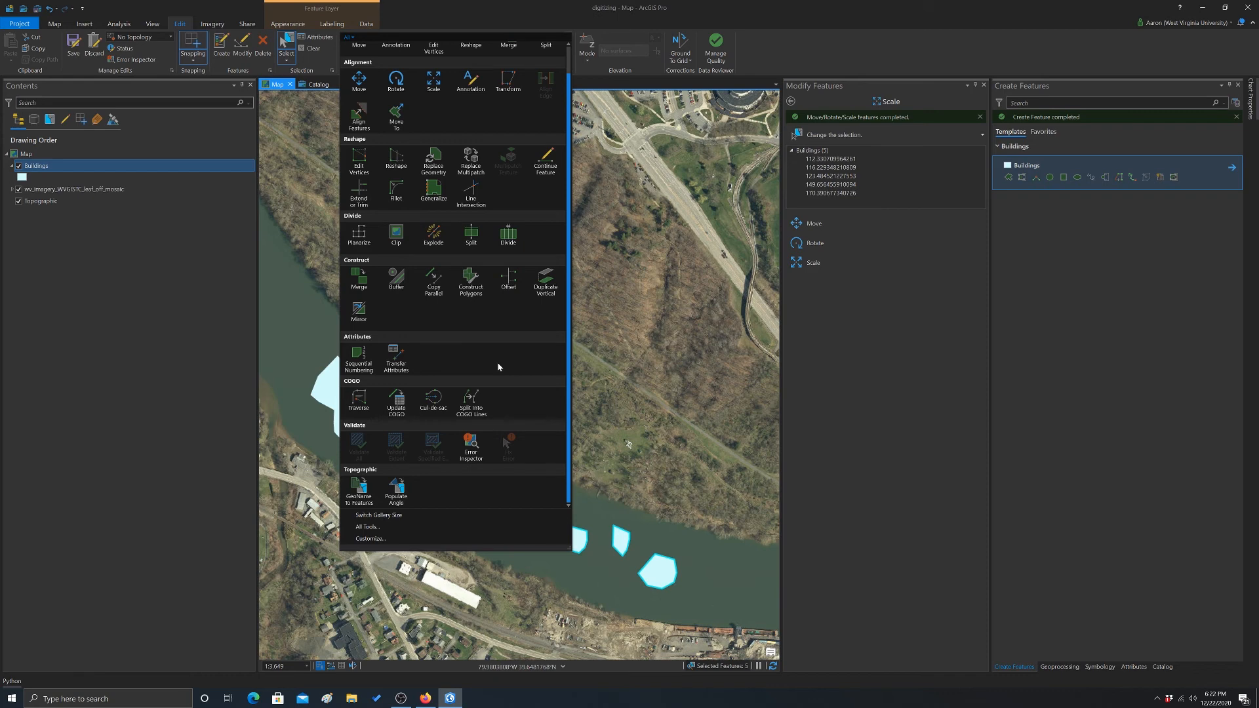
pyautogui.scroll(2, 496, 362)
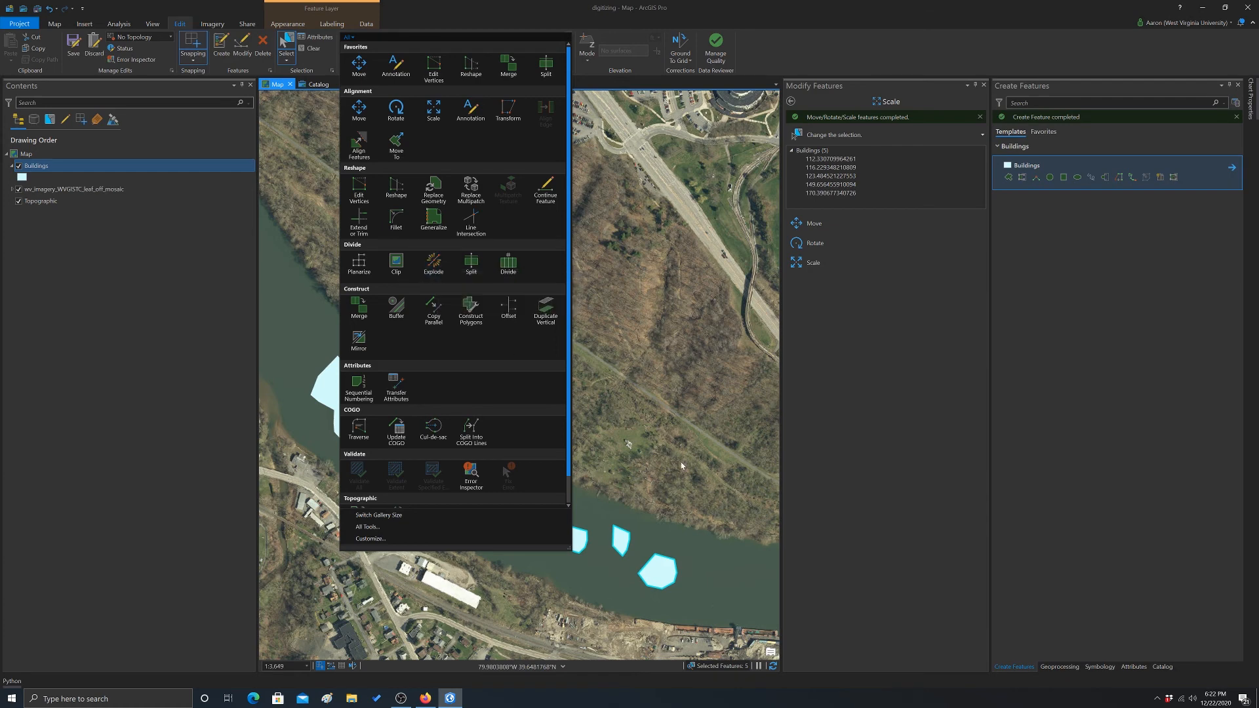
# Merge the five selected river polygons into one multipart Buildings feature.
pyautogui.click(508, 69)
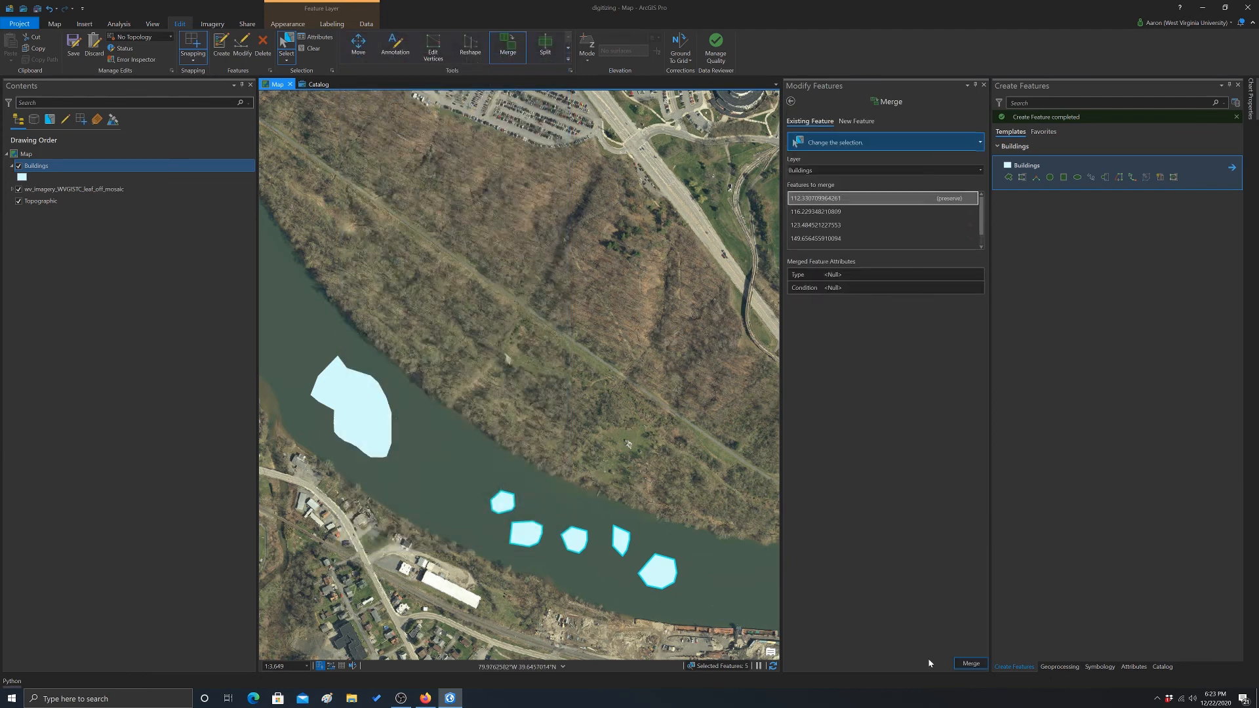
pyautogui.click(972, 667)
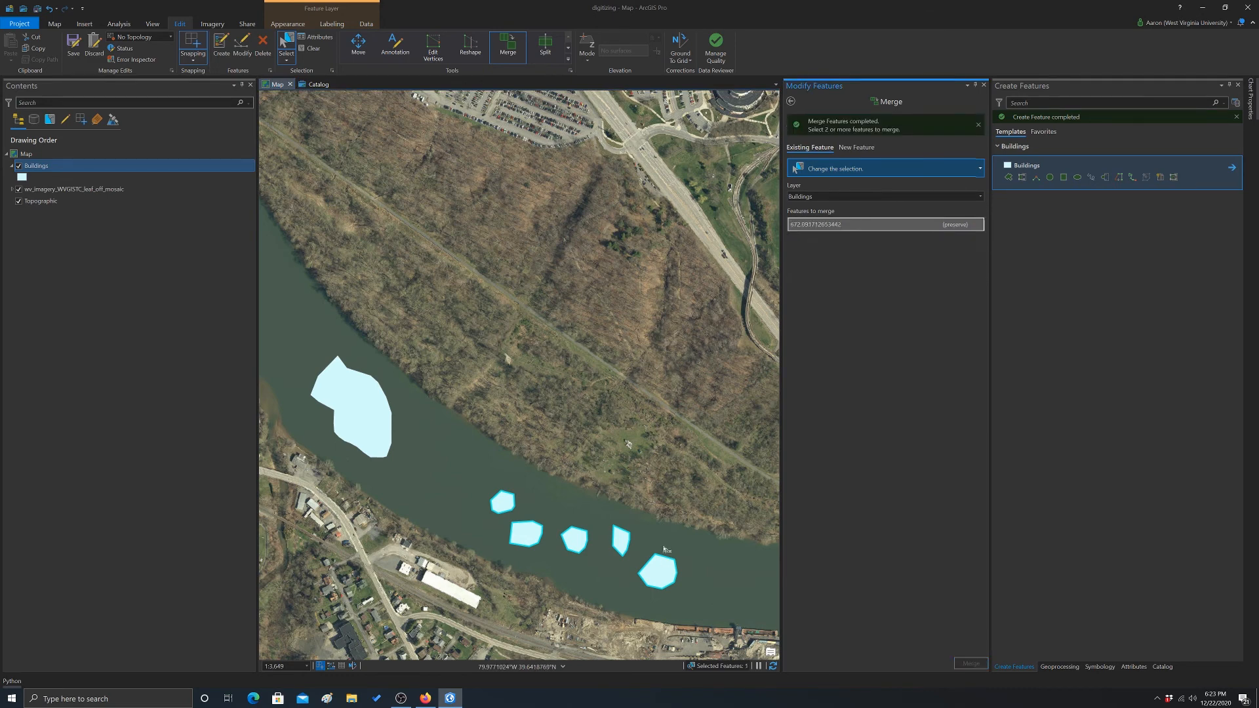
# Reselect the merged multipart polygon and bring up the full editing tools gallery.
pyautogui.click(313, 47)
pyautogui.moveTo(479, 470); pyautogui.dragTo(616, 570)
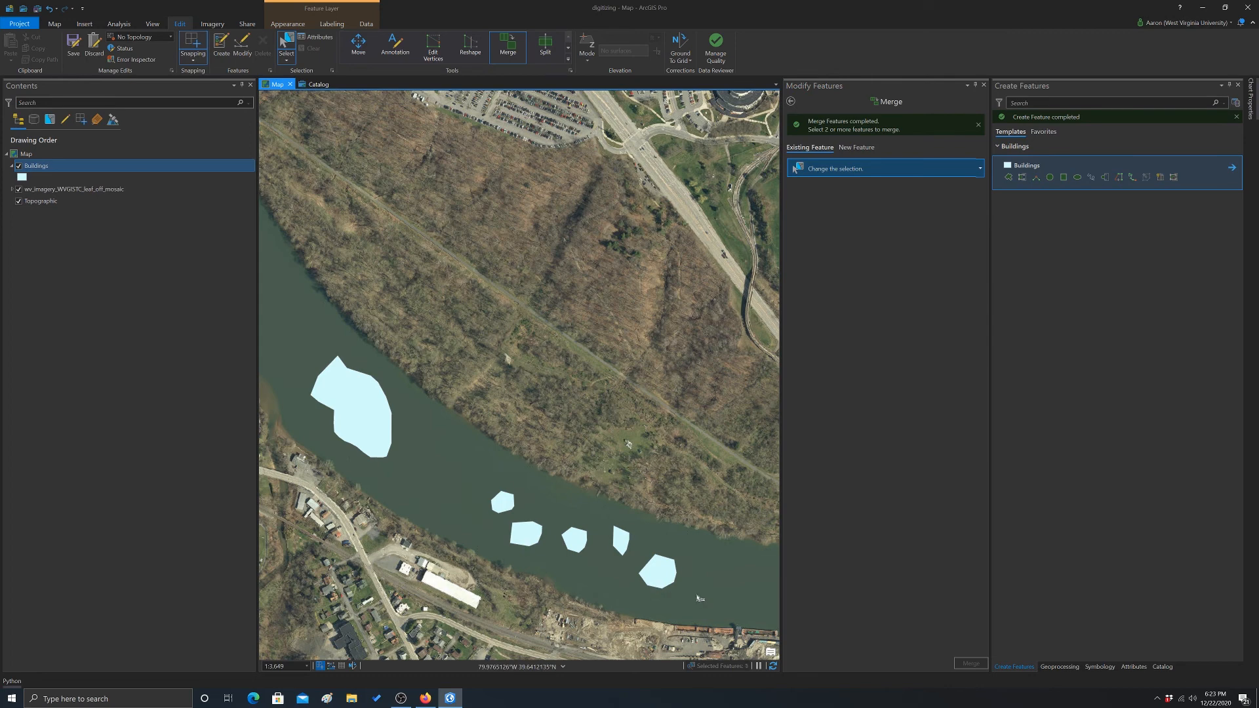
pyautogui.click(504, 505)
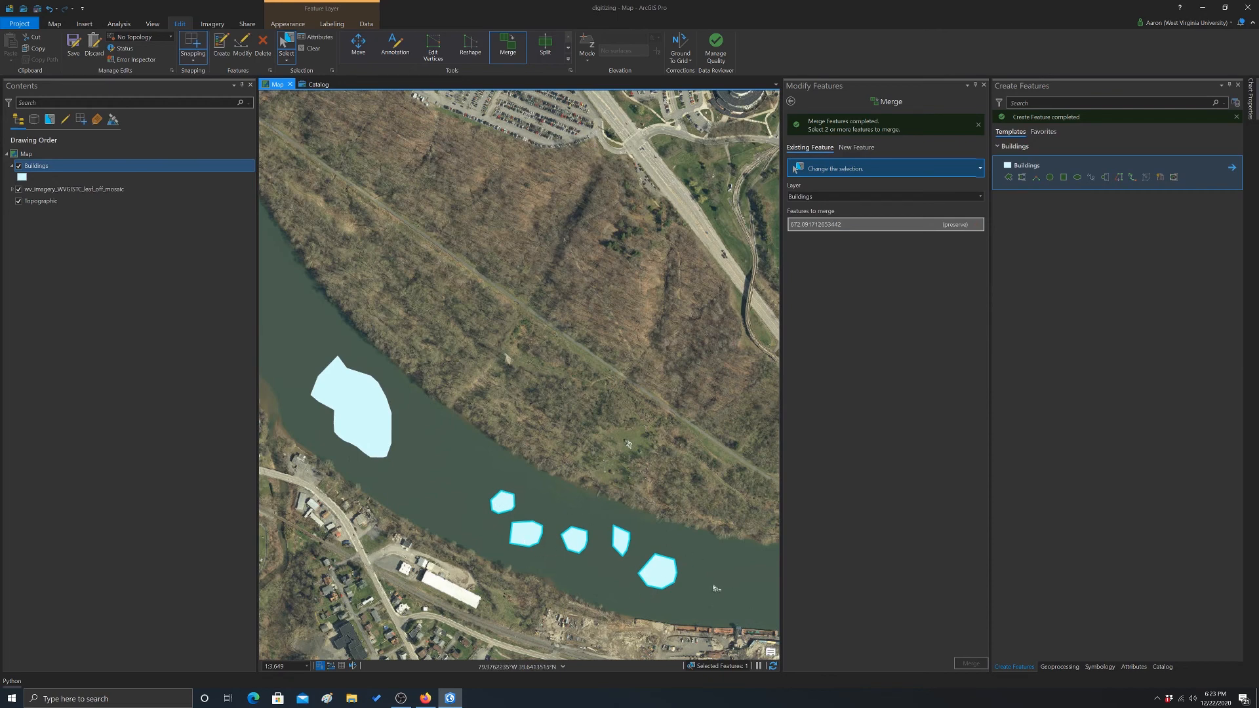
pyautogui.click(653, 568)
pyautogui.click(566, 71)
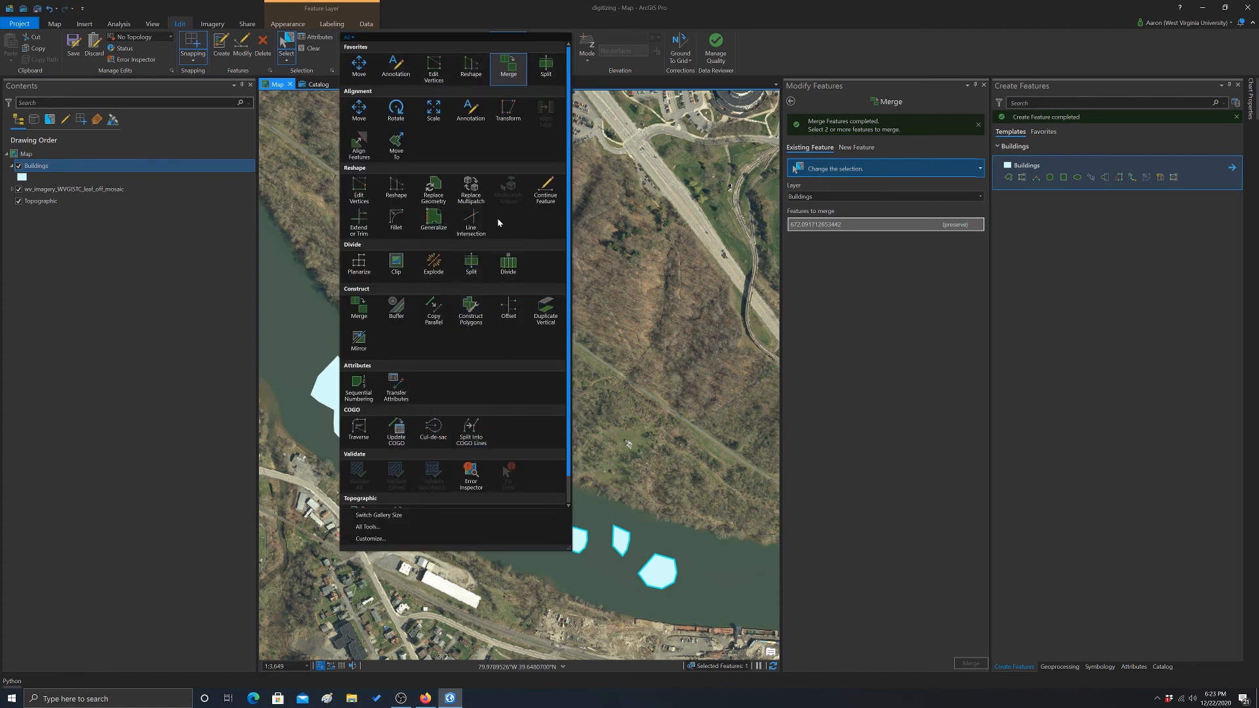
pyautogui.click(435, 266)
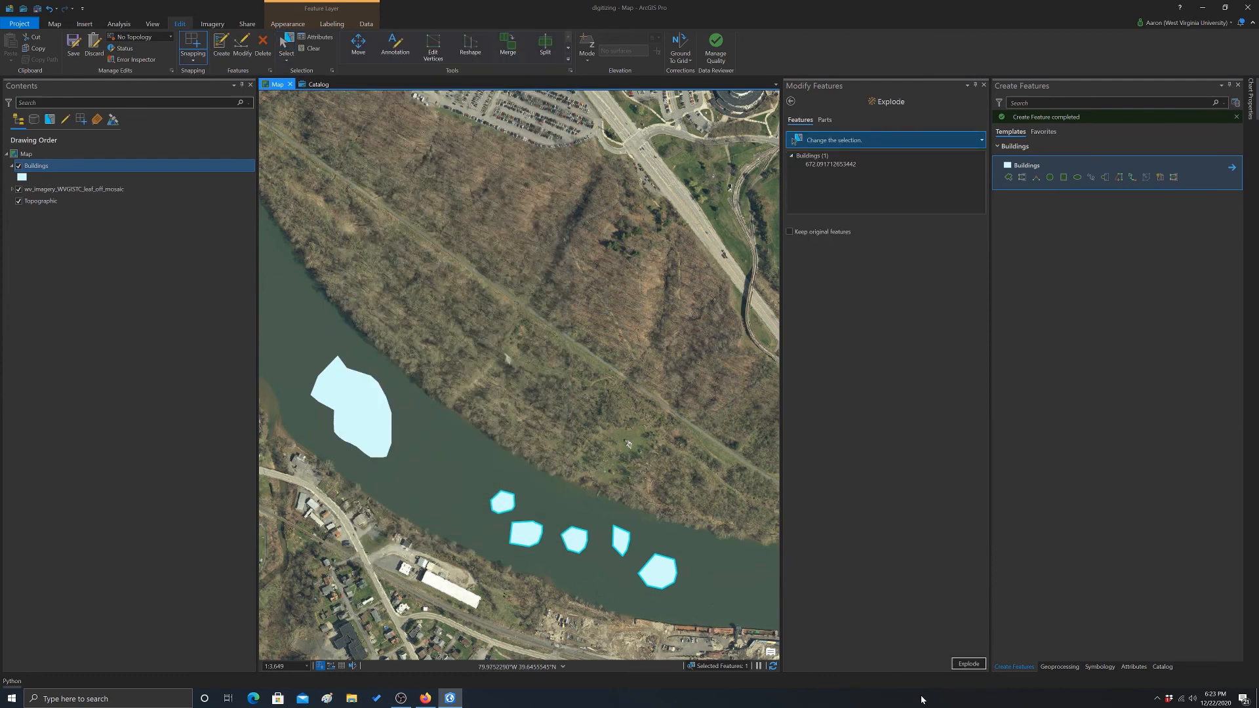
pyautogui.click(968, 664)
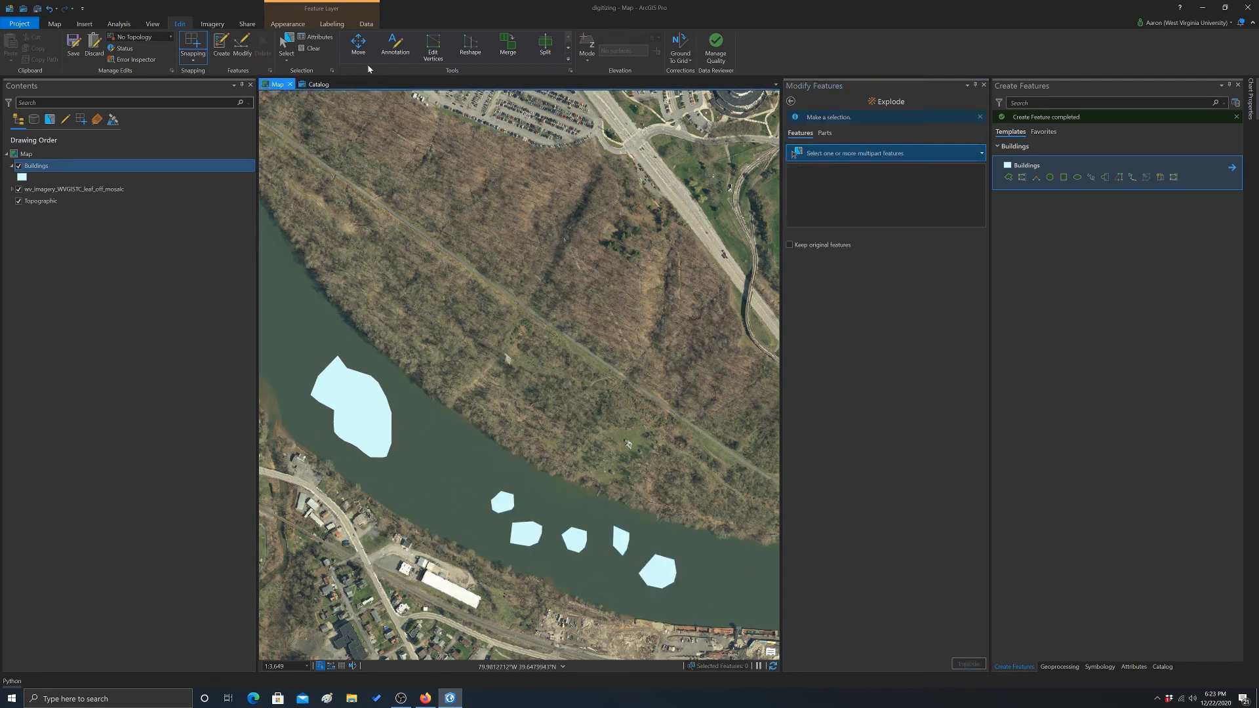
pyautogui.click(287, 44)
pyautogui.click(503, 502)
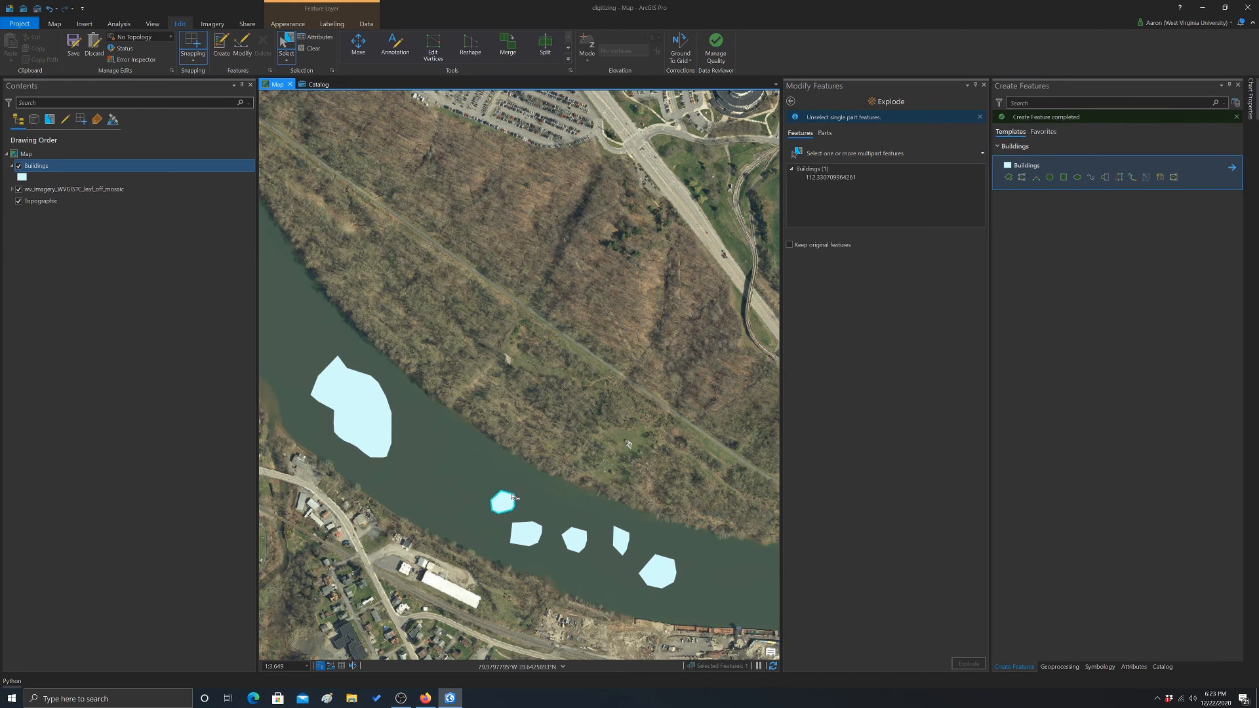
pyautogui.click(526, 534)
pyautogui.click(575, 539)
pyautogui.click(621, 539)
pyautogui.click(657, 571)
pyautogui.scroll(3, 299, 374)
pyautogui.scroll(3, 299, 374)
pyautogui.scroll(3, 325, 394)
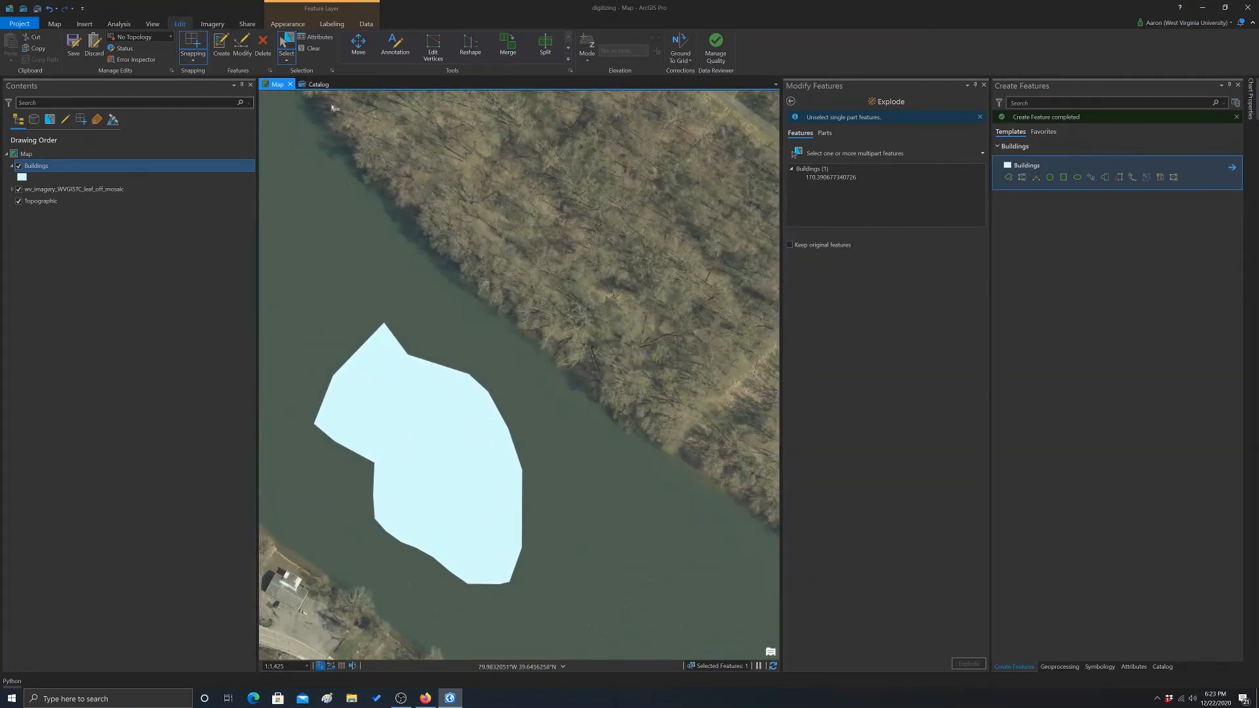
# Split the large river polygon with an oval loop sketched inside it.
pyautogui.click(426, 388)
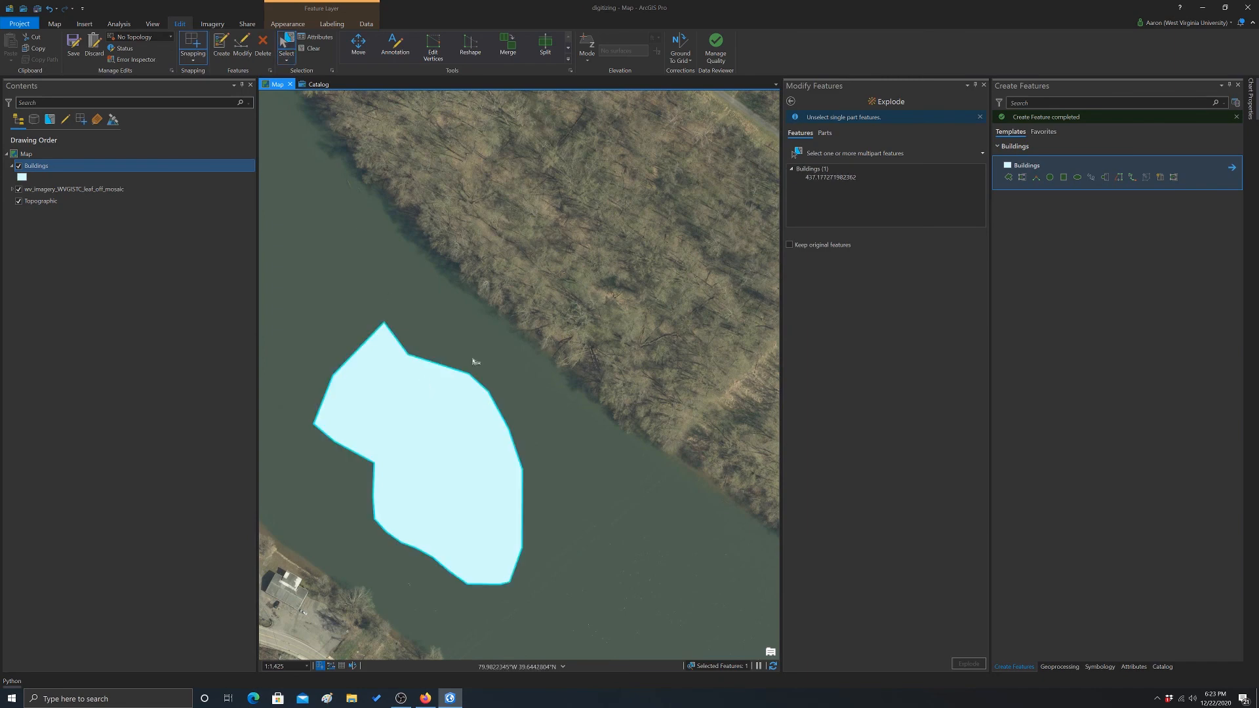
pyautogui.click(545, 46)
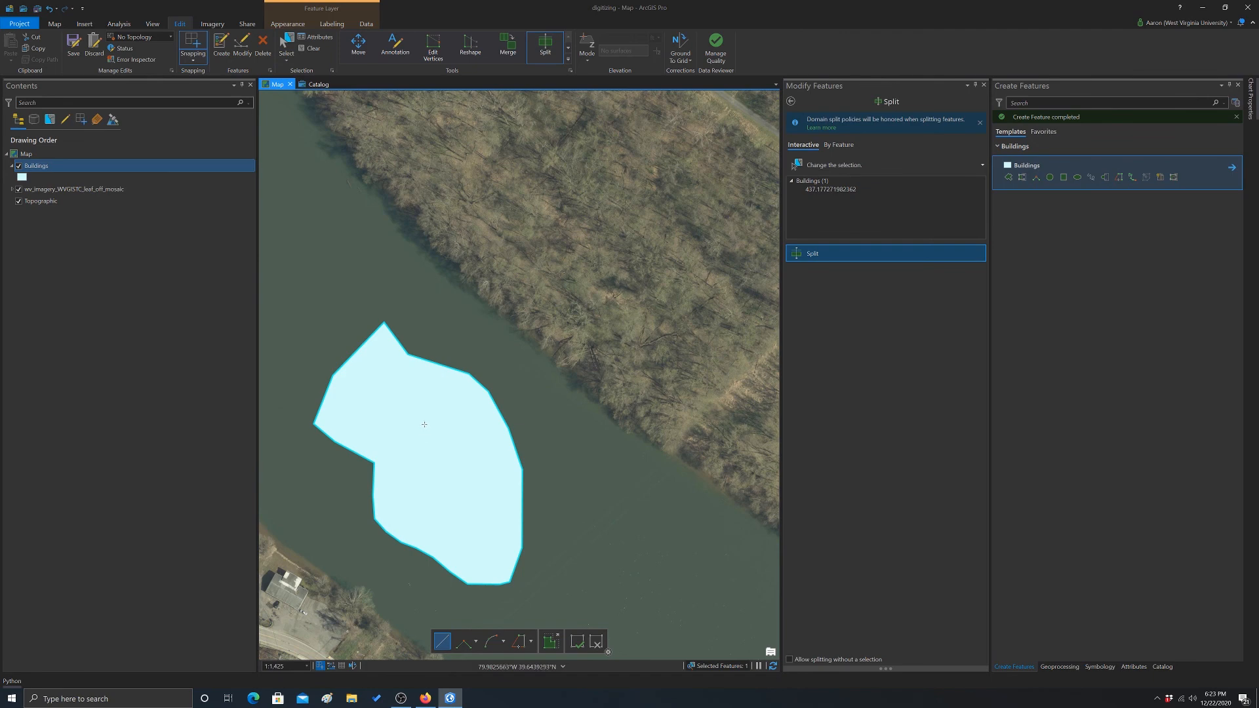
pyautogui.moveTo(414, 473)
pyautogui.mouseDown()
pyautogui.moveTo(440, 511)
pyautogui.moveTo(468, 452)
pyautogui.mouseUp()
pyautogui.press('Escape')
pyautogui.doubleClick(427, 427)
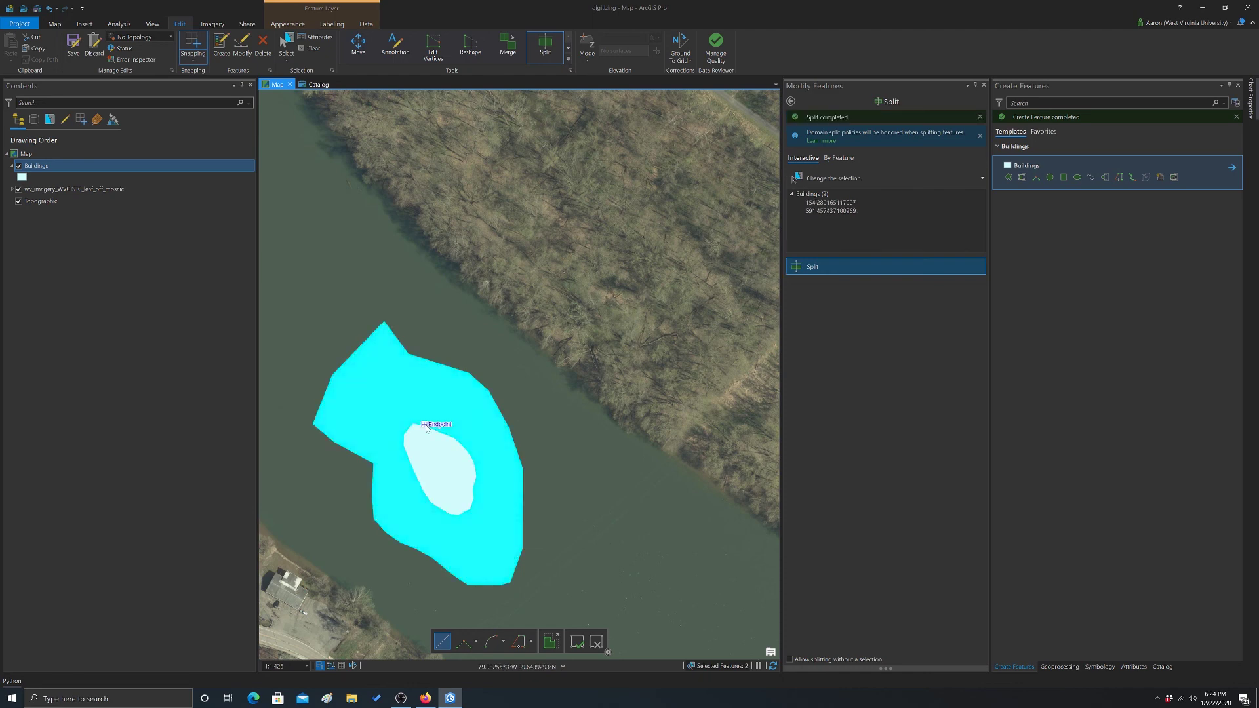
# Select and delete the inner cut-out piece, leaving a donut-shaped polygon with a hole.
pyautogui.click(263, 44)
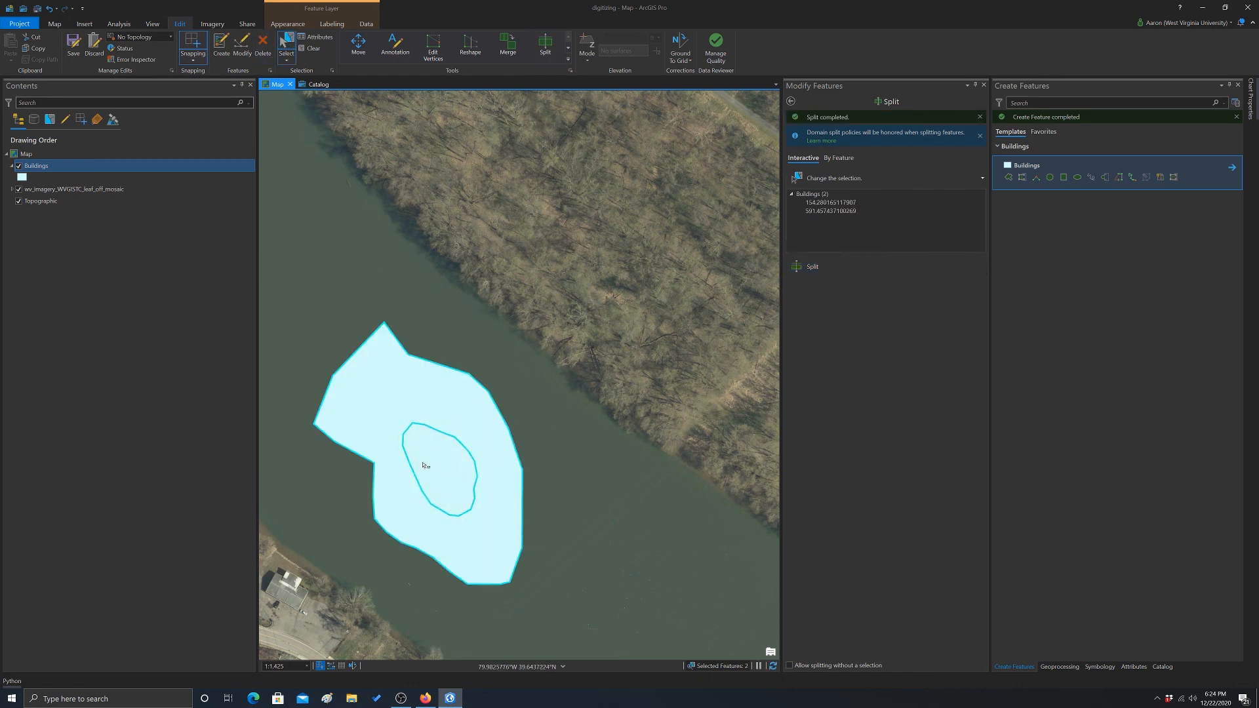
pyautogui.click(441, 476)
pyautogui.click(465, 421)
pyautogui.click(442, 462)
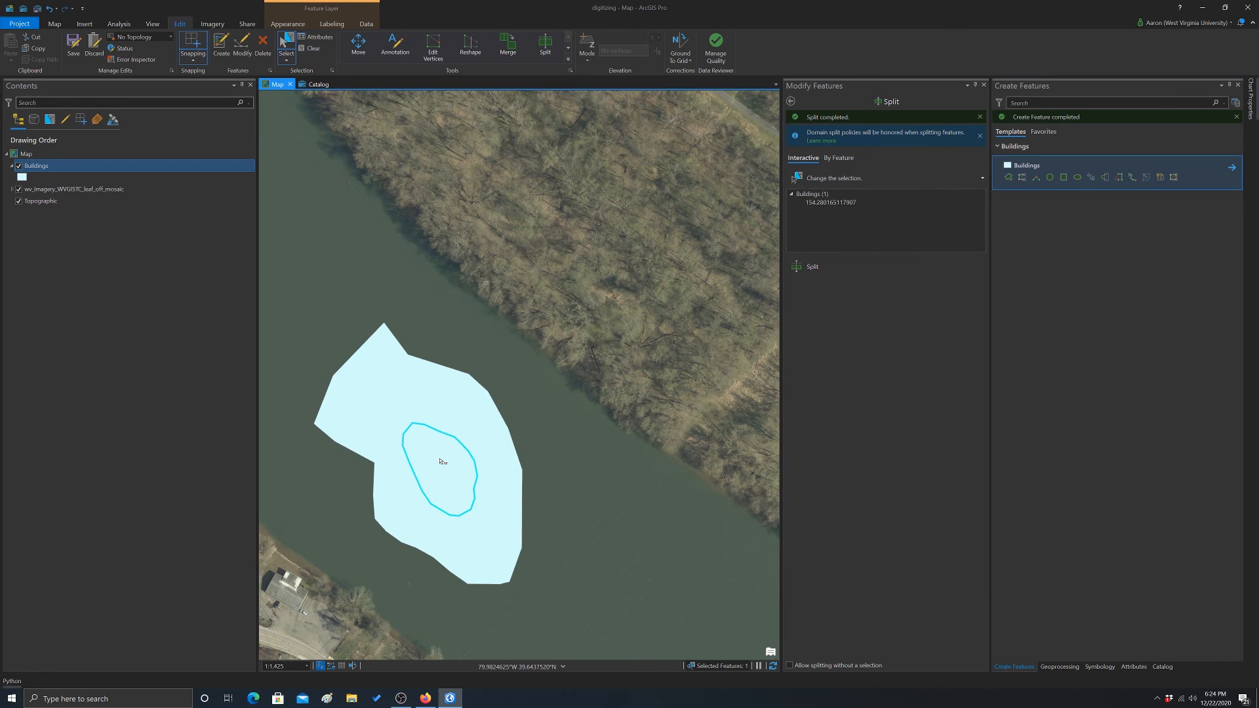
pyautogui.press('Delete')
pyautogui.scroll(-3, 443, 333)
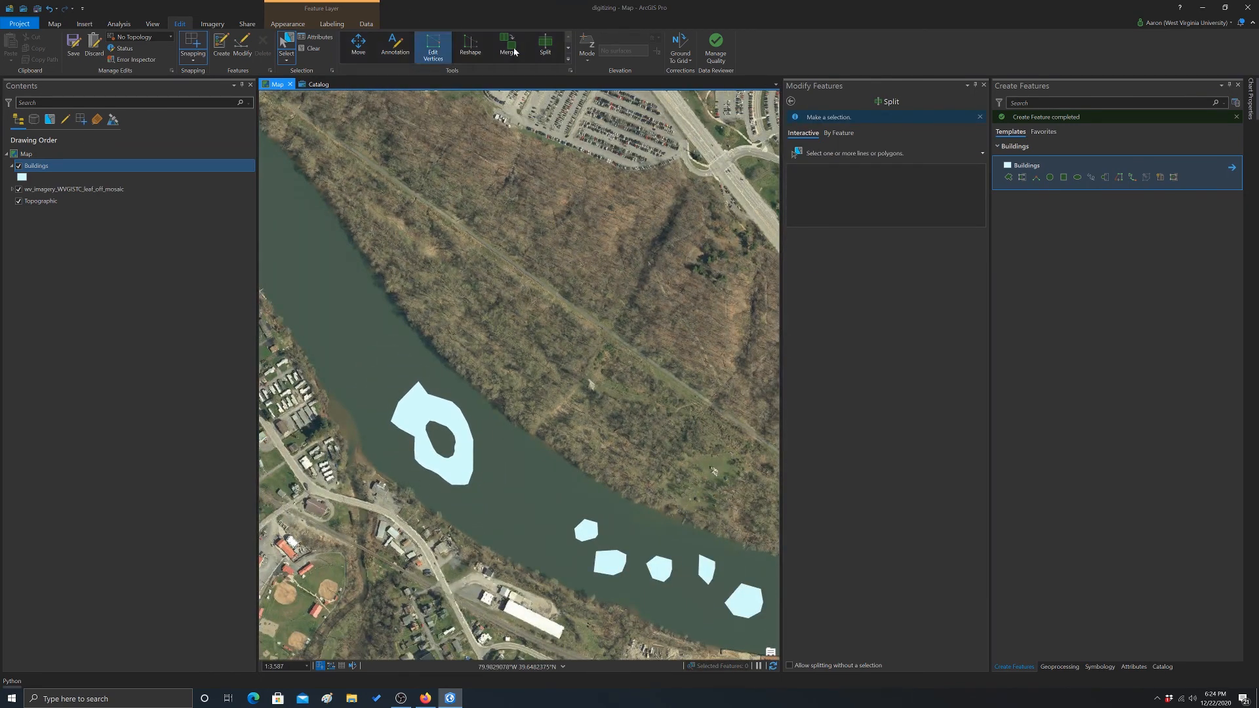
pyautogui.click(569, 64)
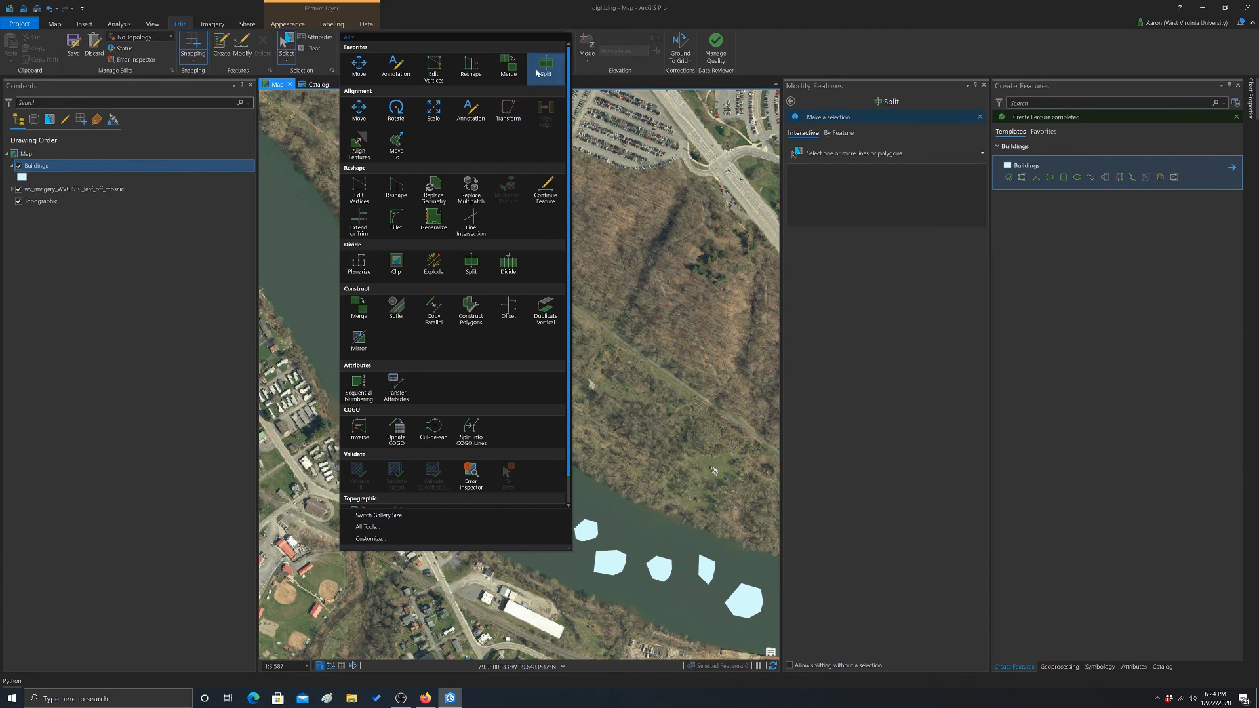
pyautogui.click(588, 68)
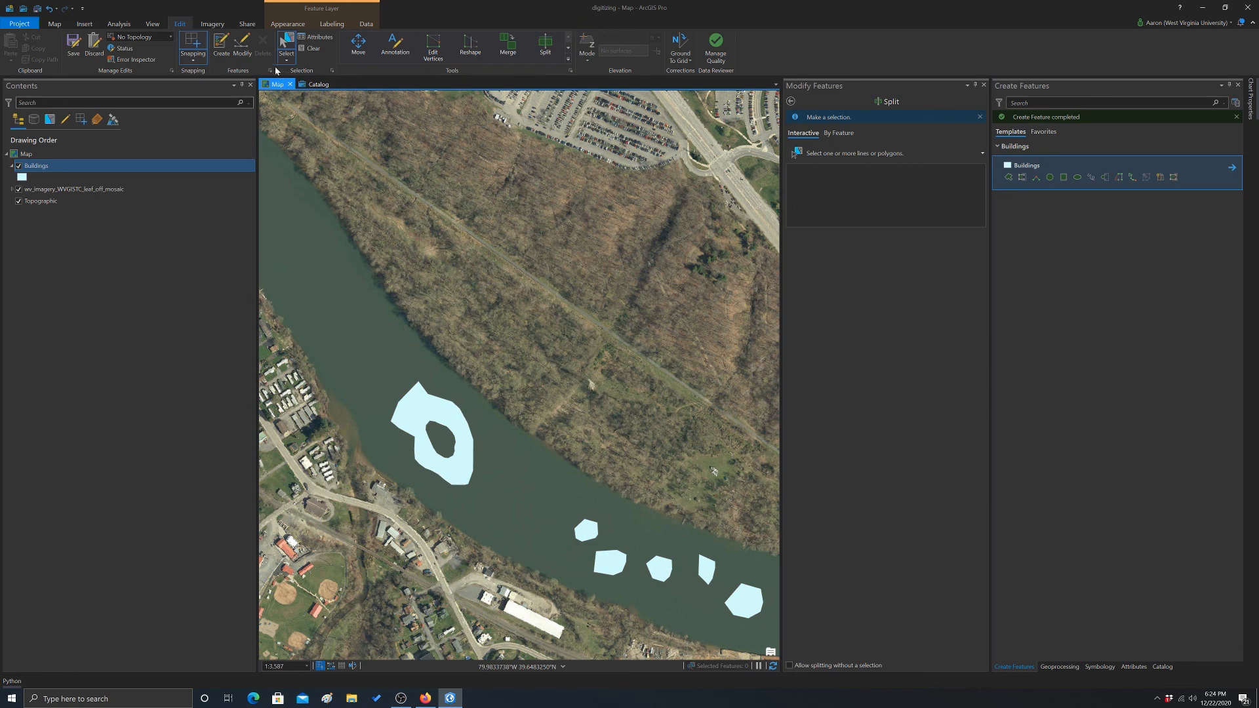
pyautogui.click(171, 37)
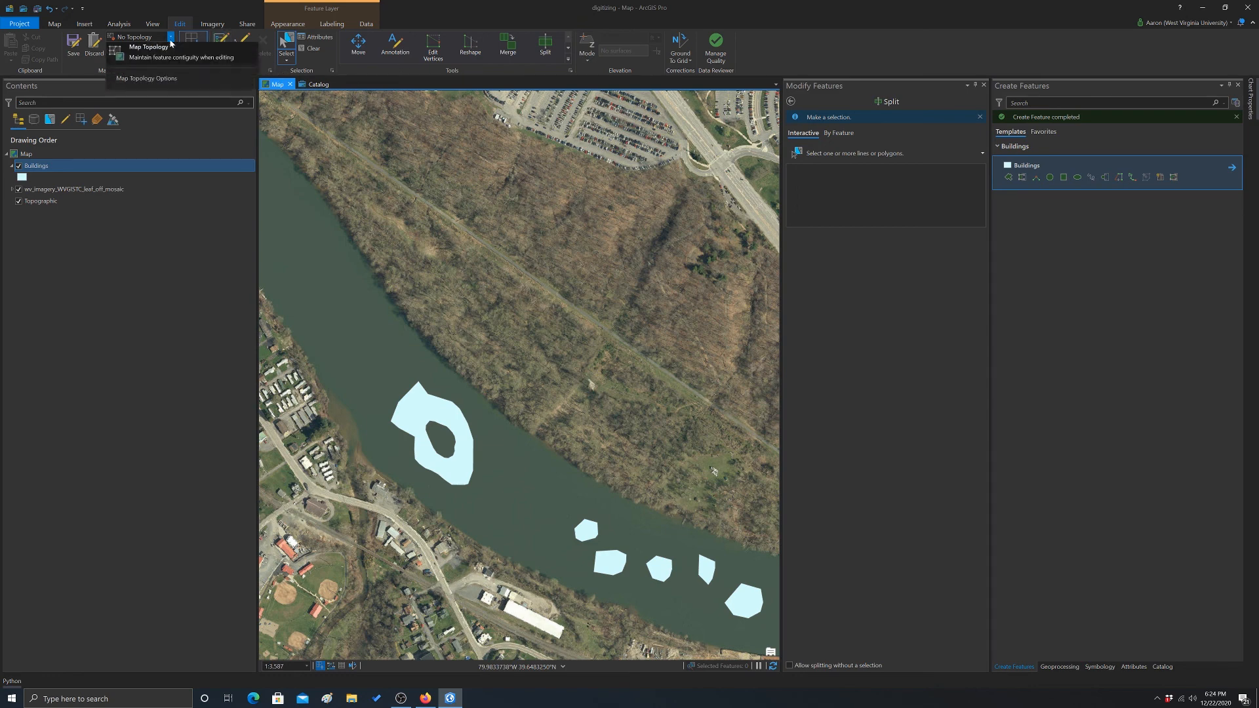
pyautogui.click(171, 43)
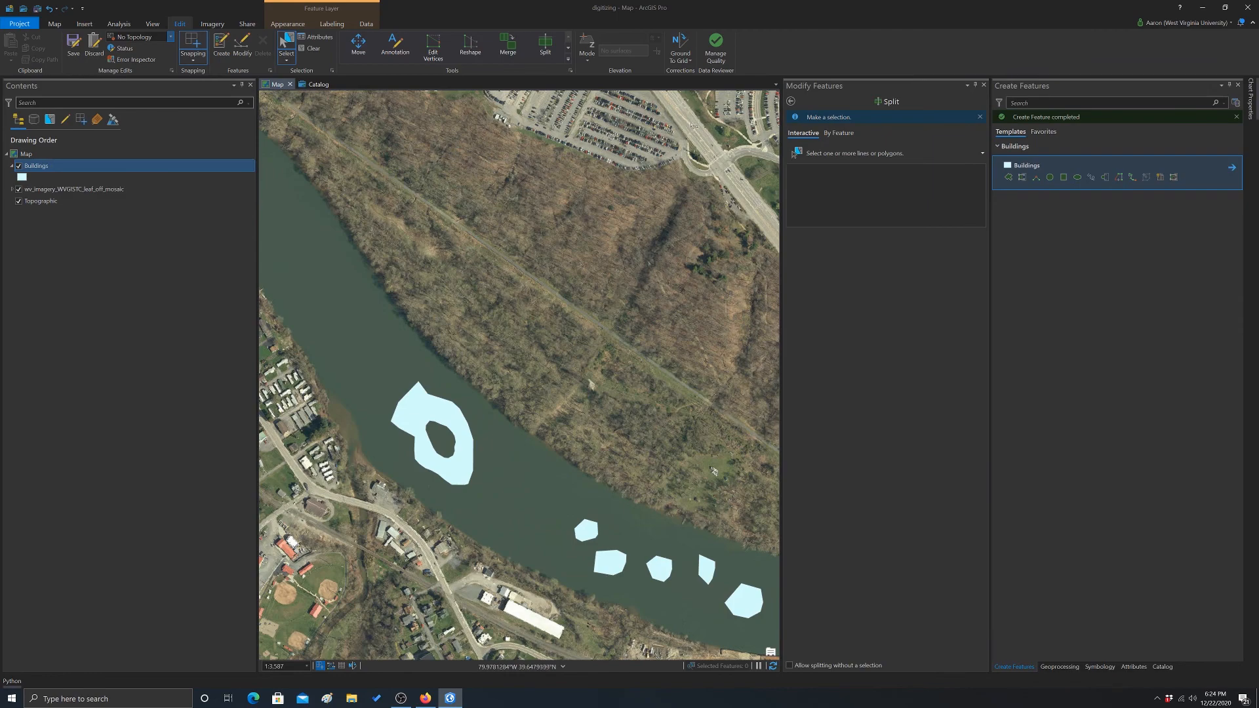
pyautogui.scroll(-3, 657, 255)
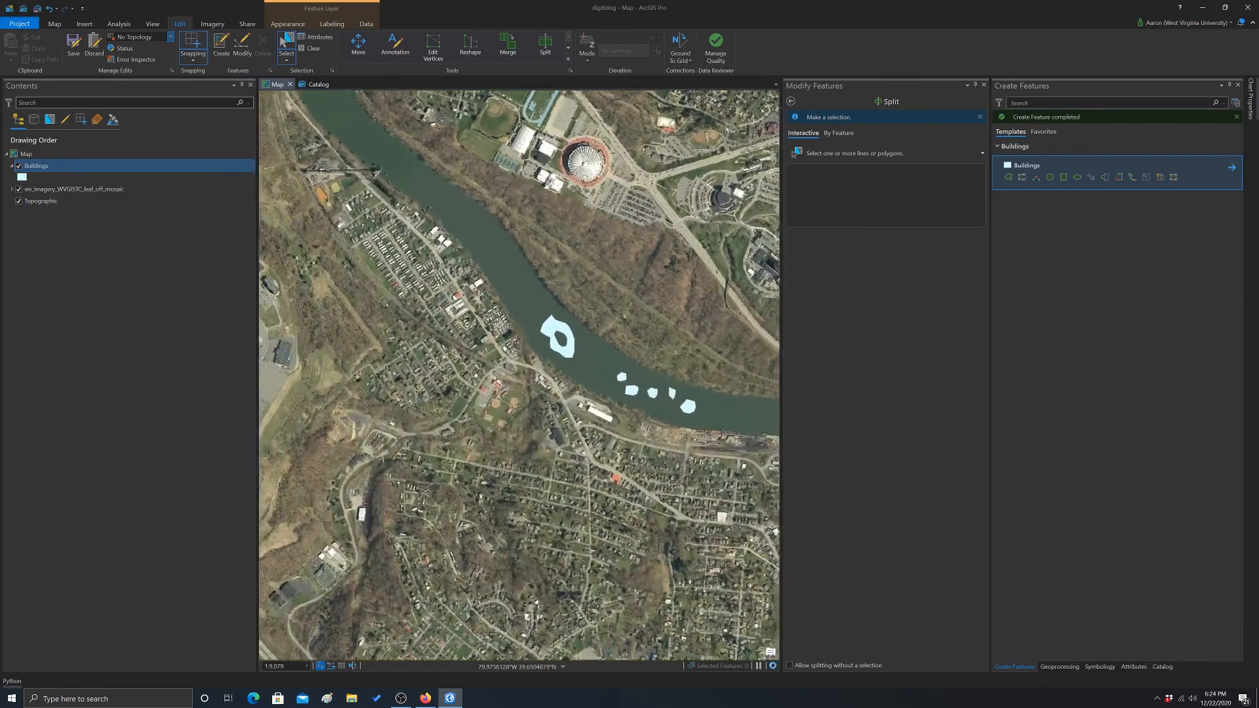
pyautogui.scroll(-1, 657, 254)
pyautogui.scroll(-3, 657, 254)
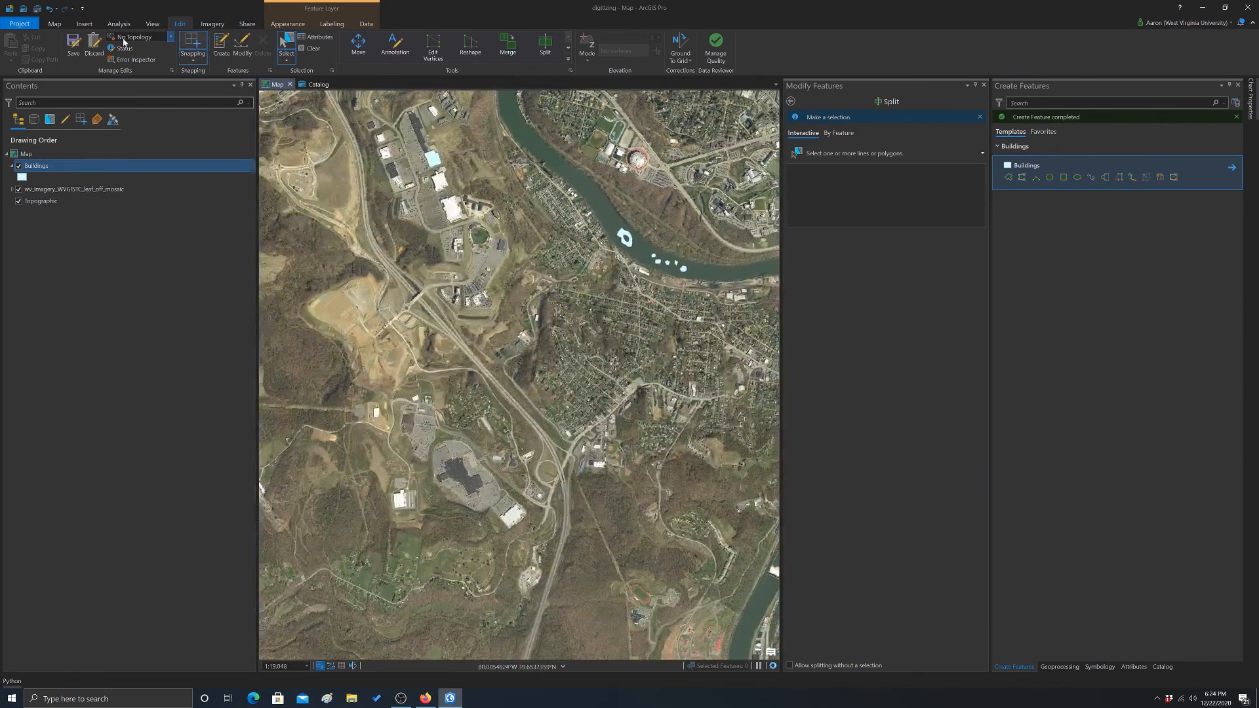
# Switch to the Map navigation commands and pan the river polygons toward the centre of view.
pyautogui.click(56, 25)
pyautogui.moveTo(610, 246); pyautogui.dragTo(409, 323)
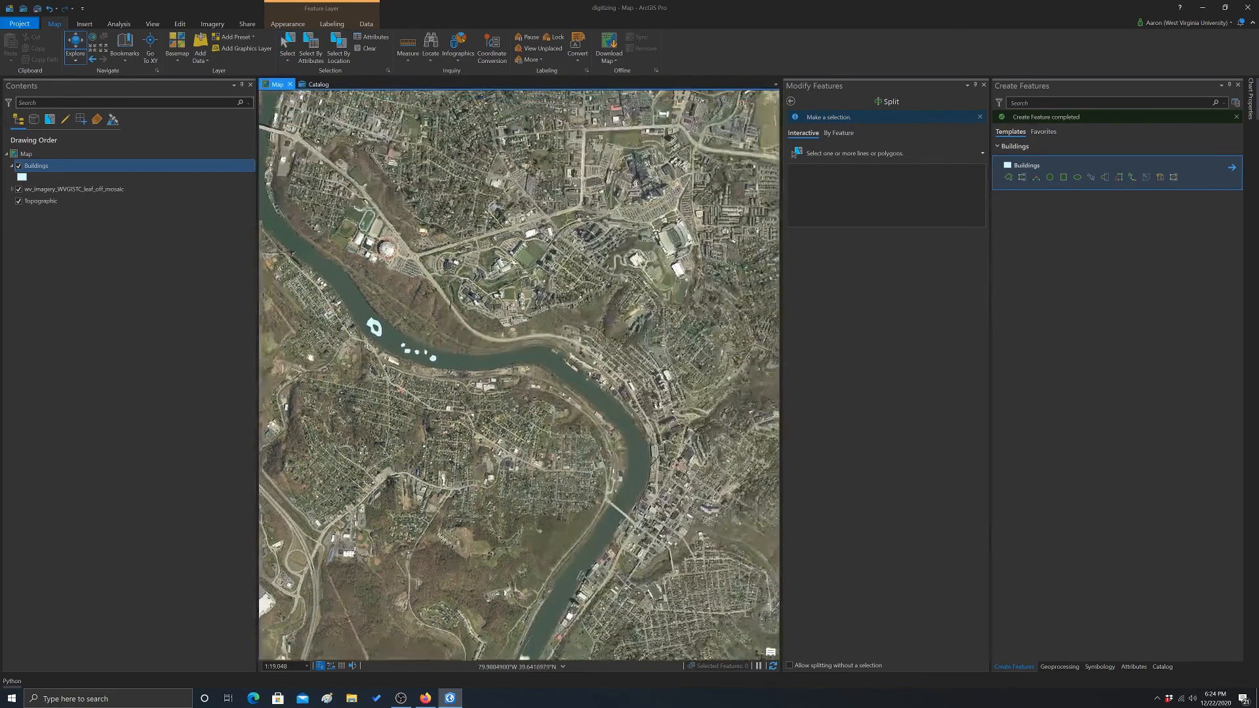
pyautogui.scroll(-2, 409, 322)
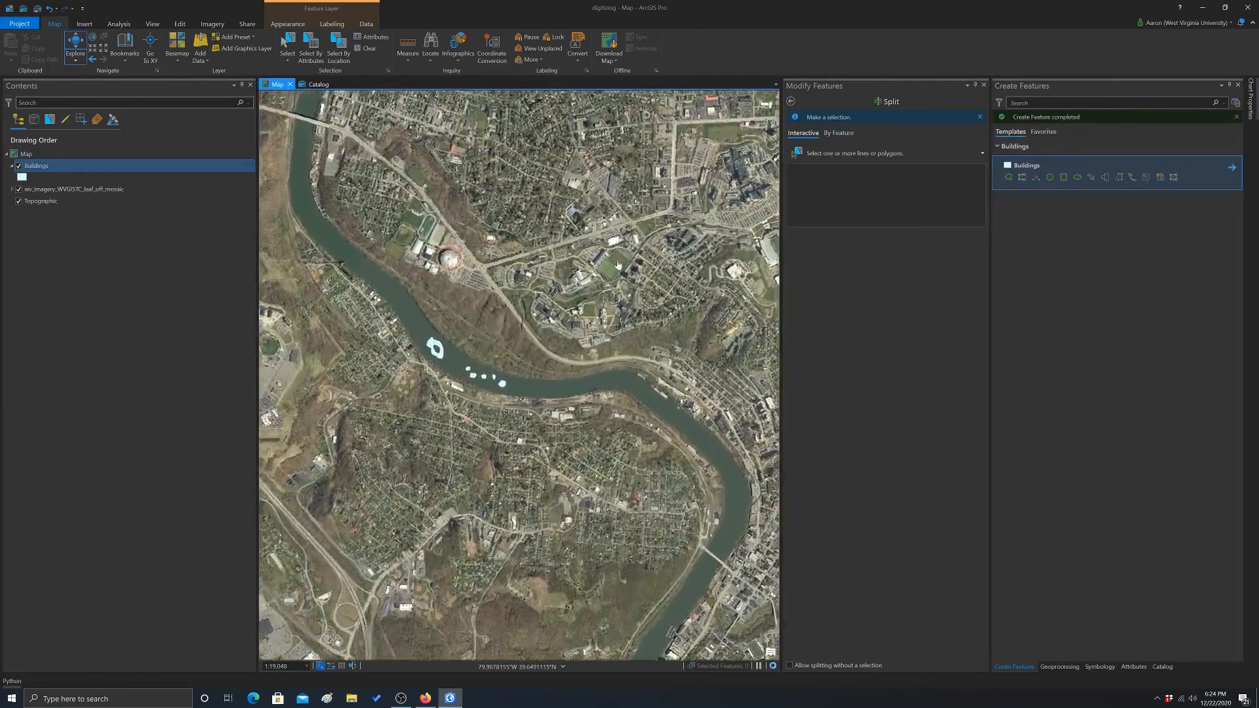
pyautogui.scroll(3, 409, 323)
pyautogui.scroll(5, 511, 334)
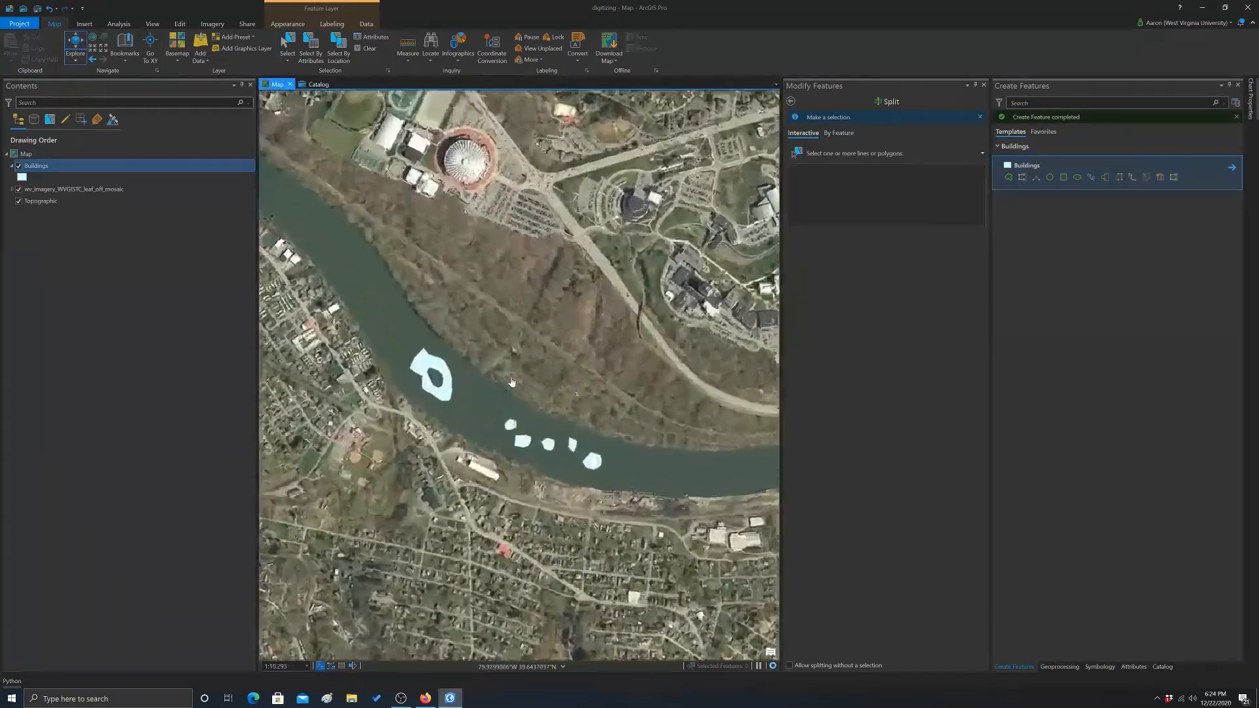
pyautogui.moveTo(511, 369); pyautogui.dragTo(512, 319)
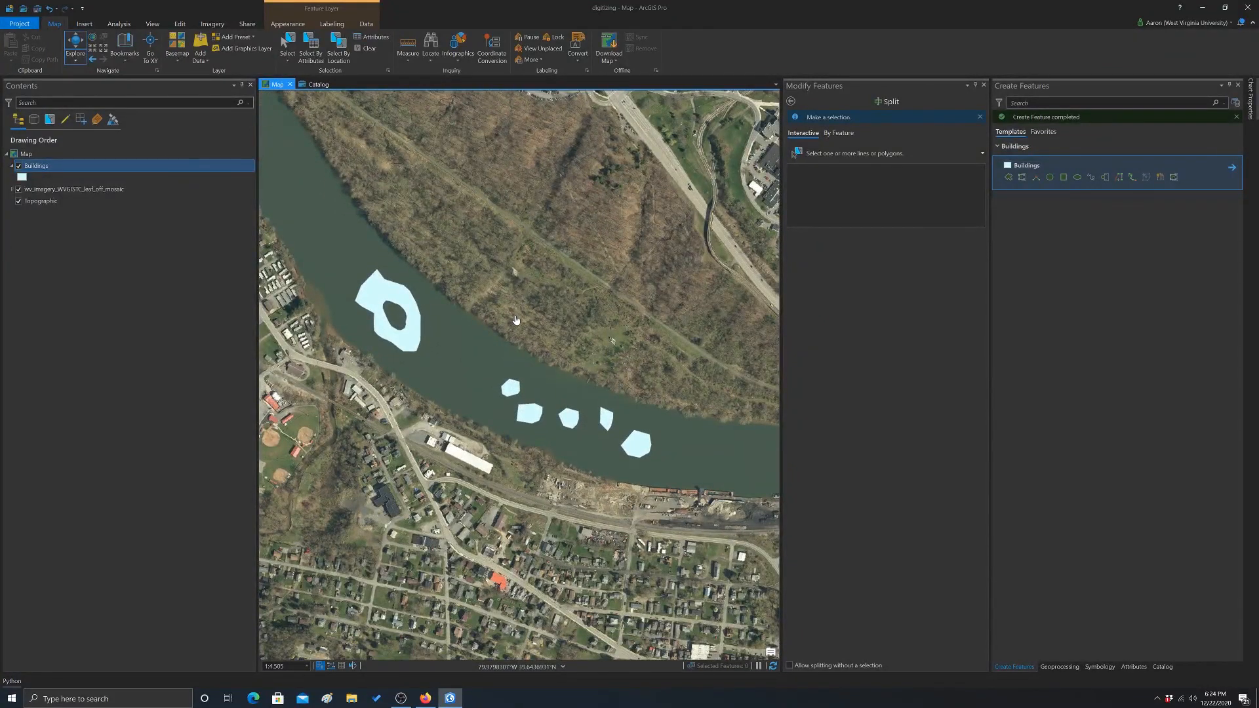